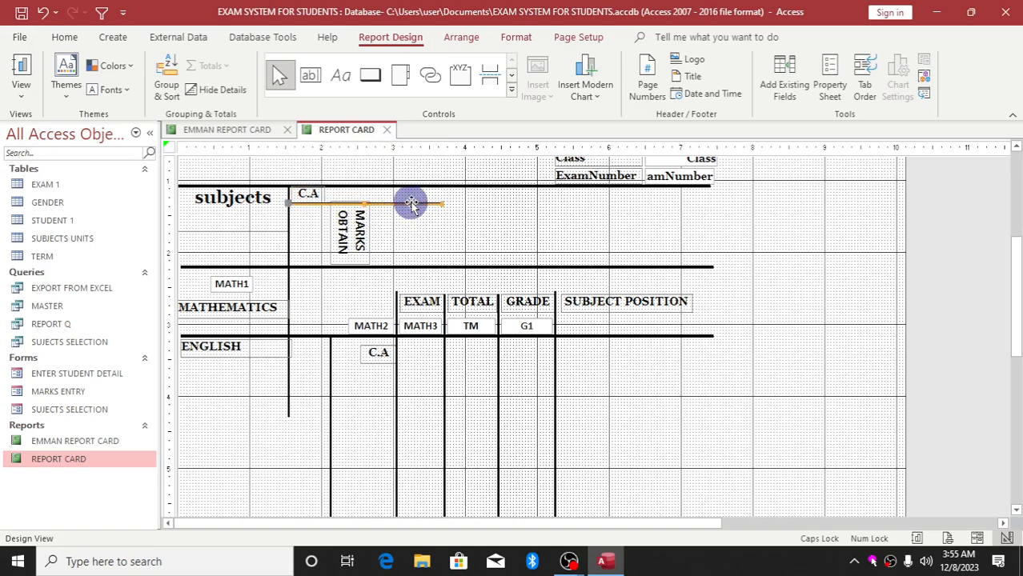
Step: Lower the upper edge of the MARKS OBTAIN label to the short line under C.A, using EMMAN REPORT CARD as reference
{"action": "left_click", "coordinate": [360, 224]}
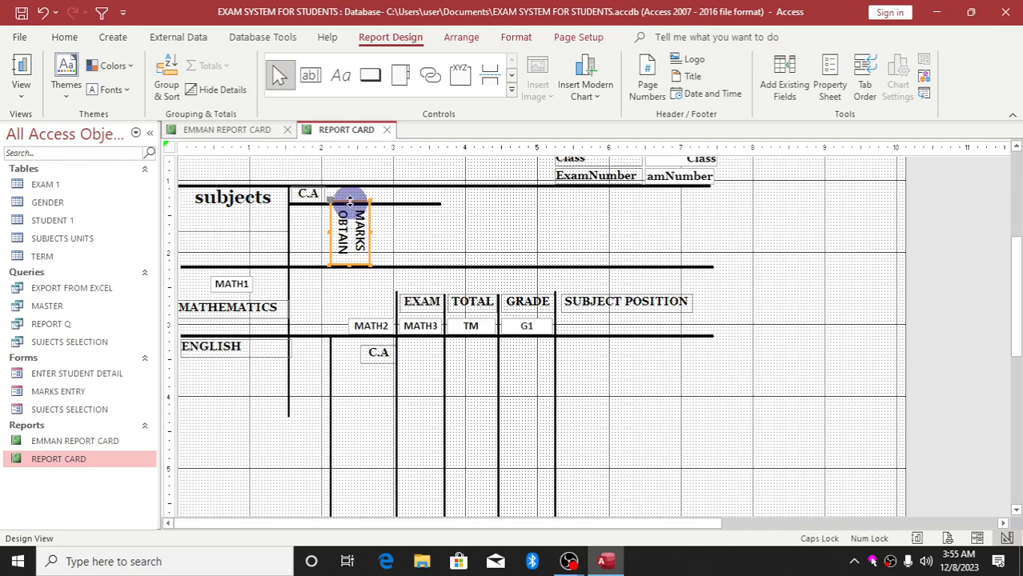
{"action": "left_click_drag", "start_coordinate": [350, 202], "coordinate": [348, 205]}
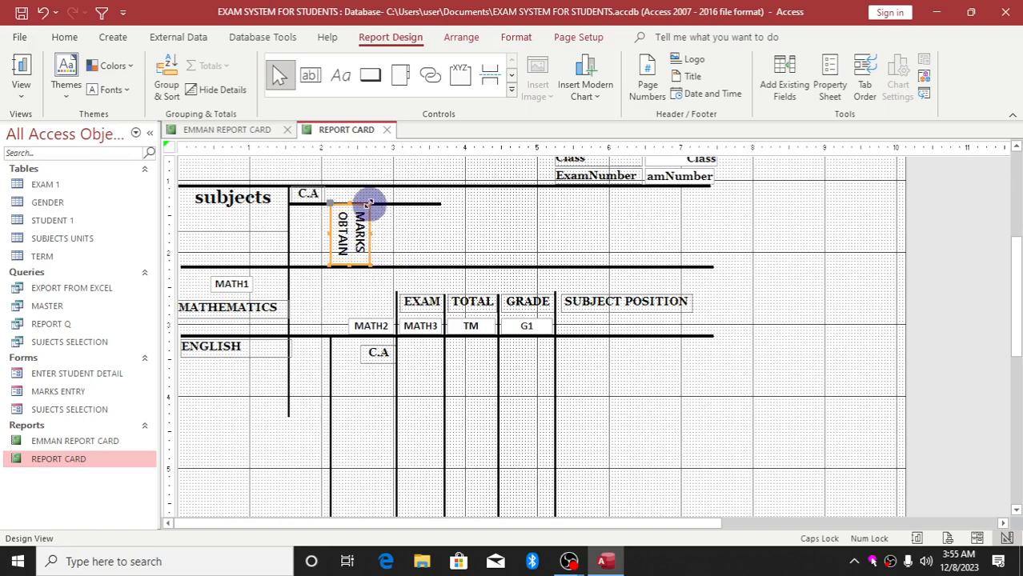
{"action": "left_click", "coordinate": [260, 132]}
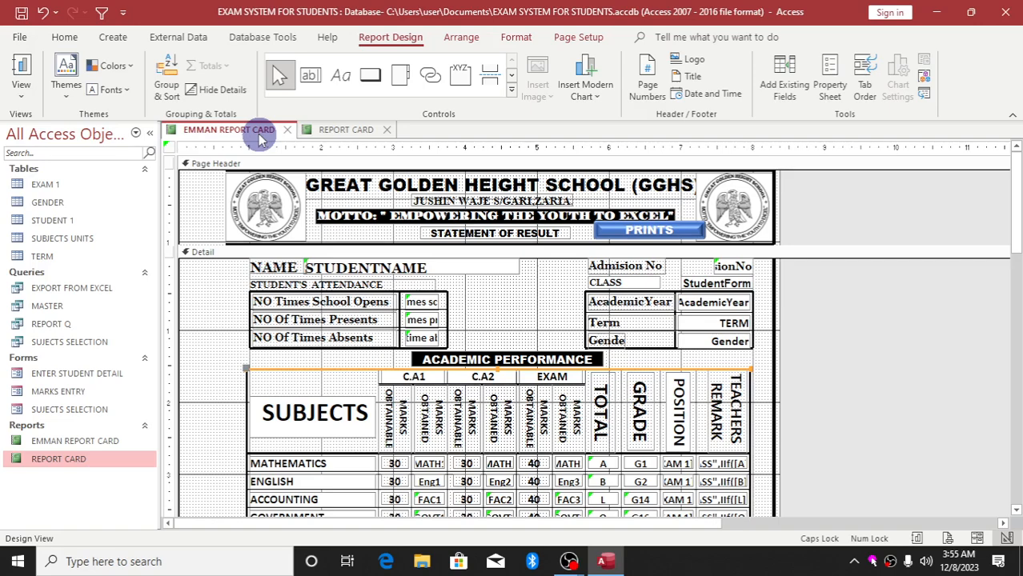
{"action": "left_click", "coordinate": [332, 135]}
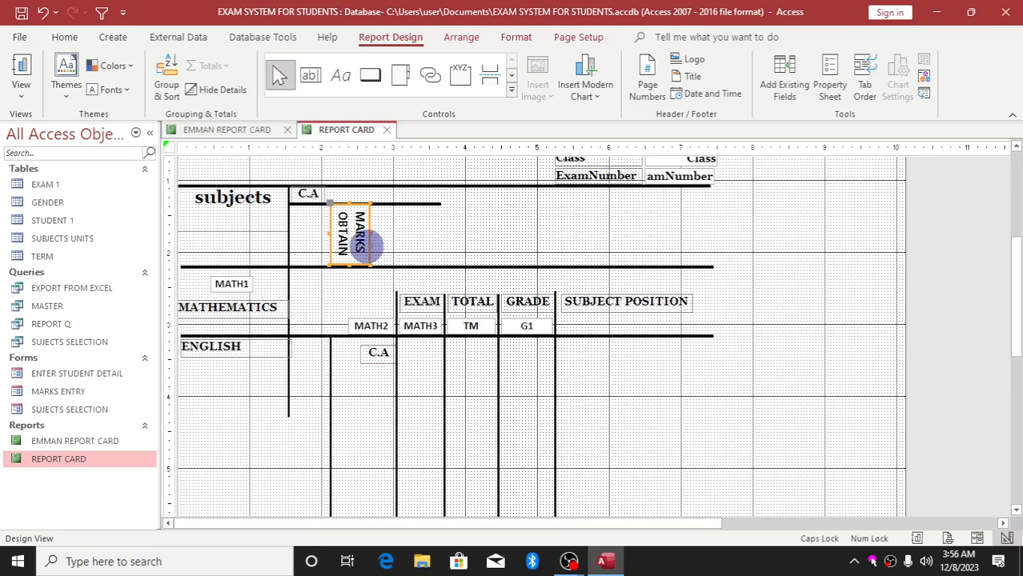
Step: Duplicate the MARKS OBTAIN label and place the pair in the heading row, one directly under C.A and the other farther right
{"action": "key", "text": "ctrl+c"}
{"action": "key", "text": "ctrl+v"}
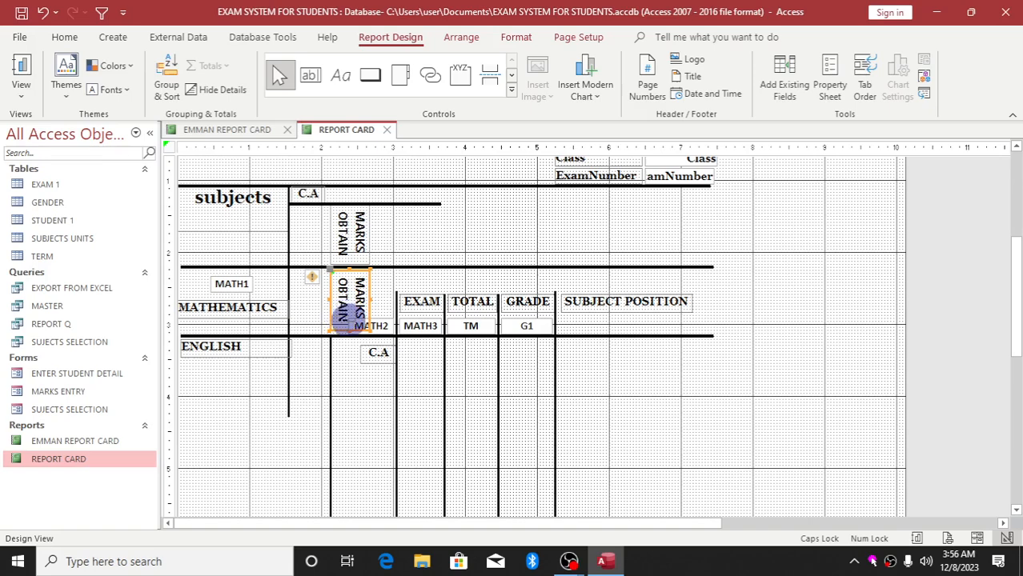
{"action": "left_click_drag", "start_coordinate": [349, 328], "coordinate": [396, 249]}
{"action": "left_click", "coordinate": [227, 133]}
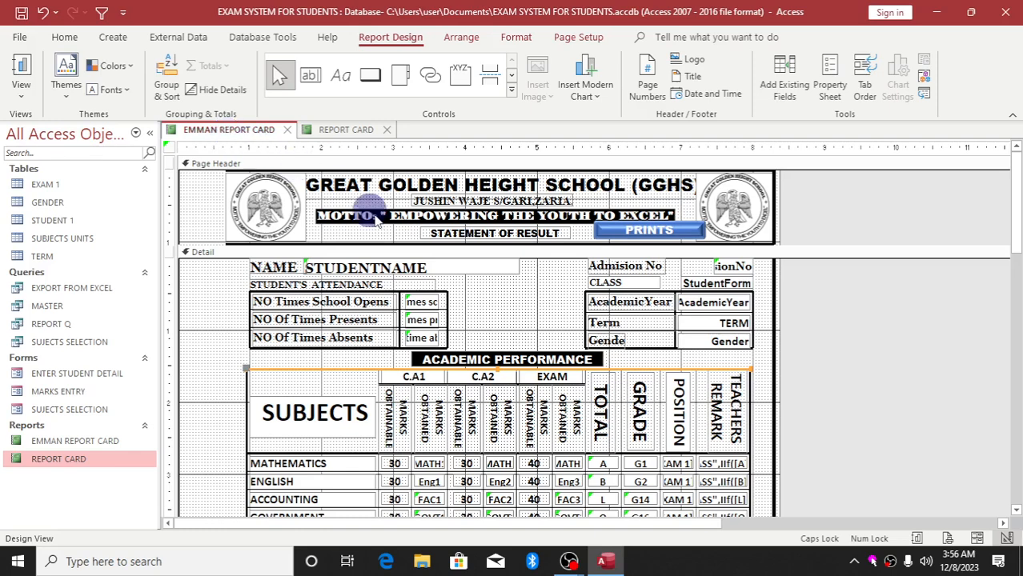
{"action": "left_click", "coordinate": [329, 131]}
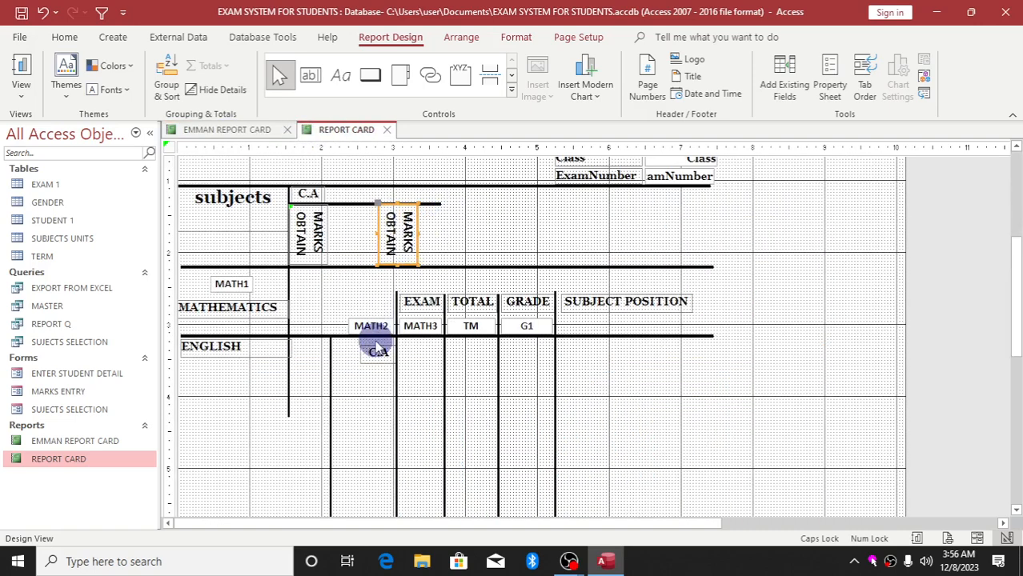
Step: Move the spare C.A label from beside the ENGLISH row up to the empty area right of the heading row
{"action": "mouse_move", "coordinate": [371, 330]}
{"action": "left_mouse_down"}
{"action": "mouse_move", "coordinate": [364, 201]}
{"action": "mouse_move", "coordinate": [491, 210]}
{"action": "left_mouse_up"}
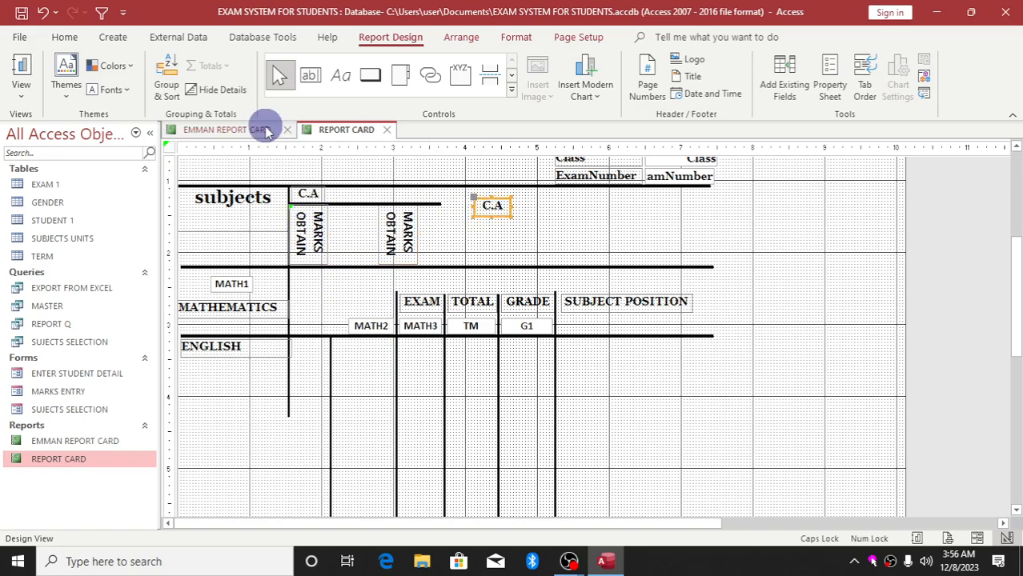
{"action": "left_click", "coordinate": [226, 130]}
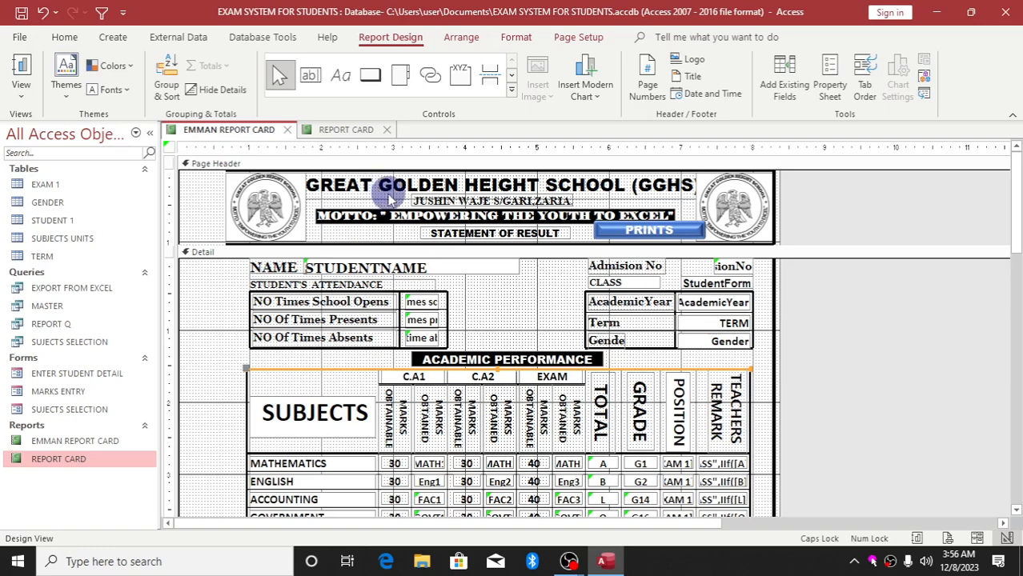
{"action": "left_click", "coordinate": [344, 131]}
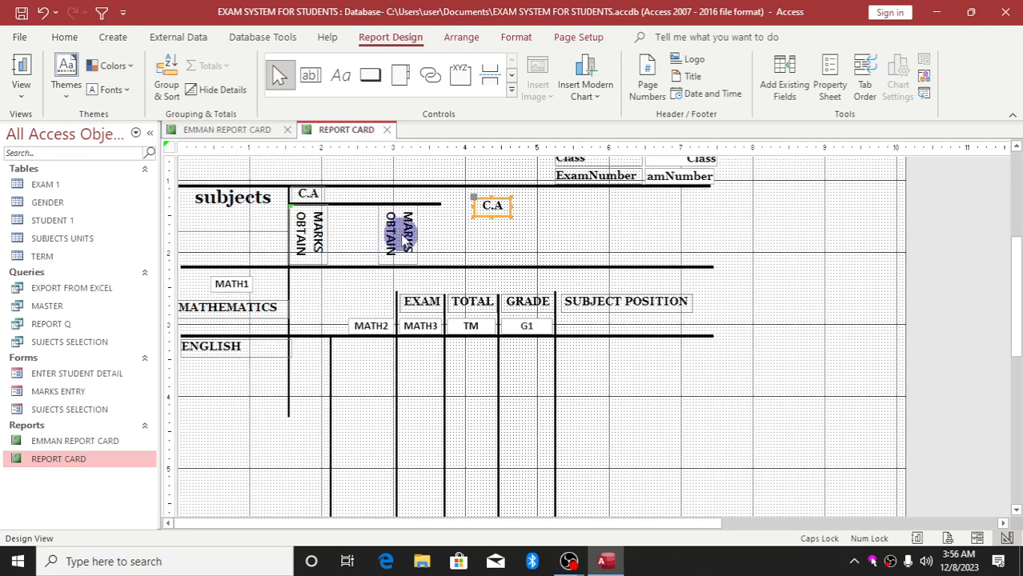
Step: Paste two more MARKS OBTAIN labels and arrange all four side by side between the heading lines
{"action": "left_click", "coordinate": [400, 232]}
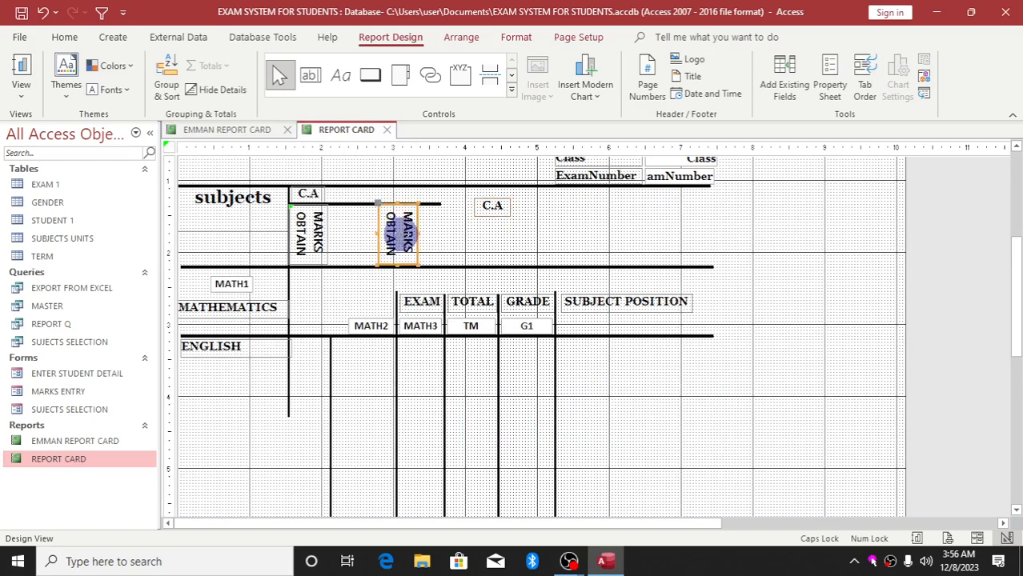
{"action": "key", "text": "ctrl+v"}
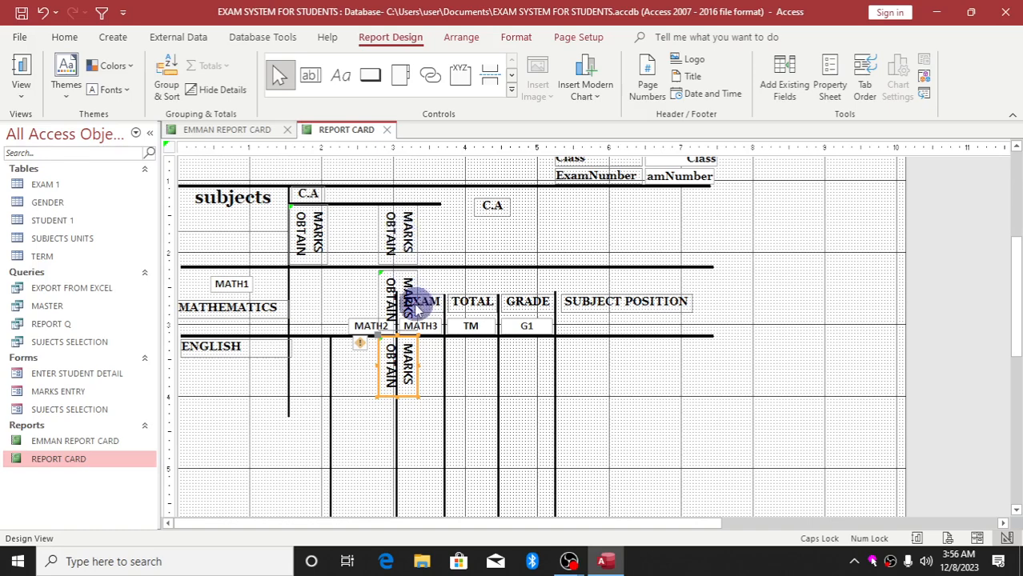
{"action": "left_click_drag", "start_coordinate": [404, 230], "coordinate": [354, 229]}
{"action": "left_click_drag", "start_coordinate": [398, 303], "coordinate": [401, 237]}
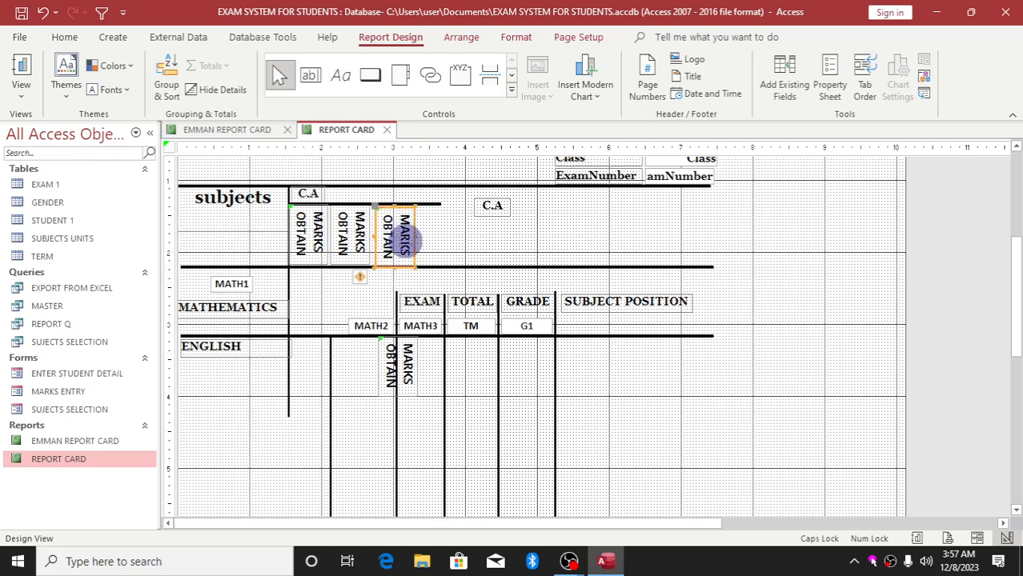
{"action": "left_click_drag", "start_coordinate": [407, 351], "coordinate": [443, 228]}
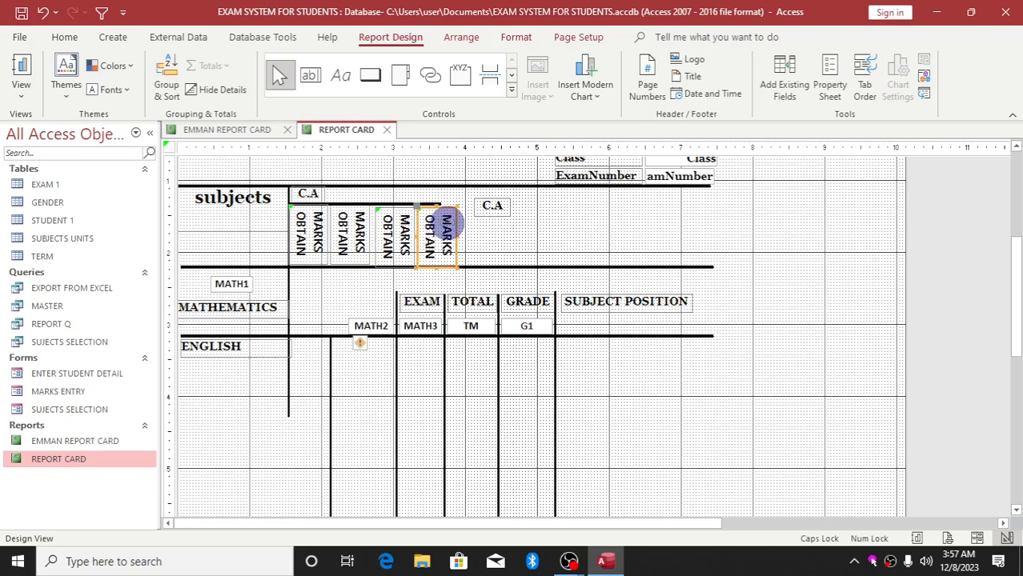
Step: Place the spare C.A label beside the first C.A heading and shorten the first one to fit above the line
{"action": "left_click", "coordinate": [356, 205]}
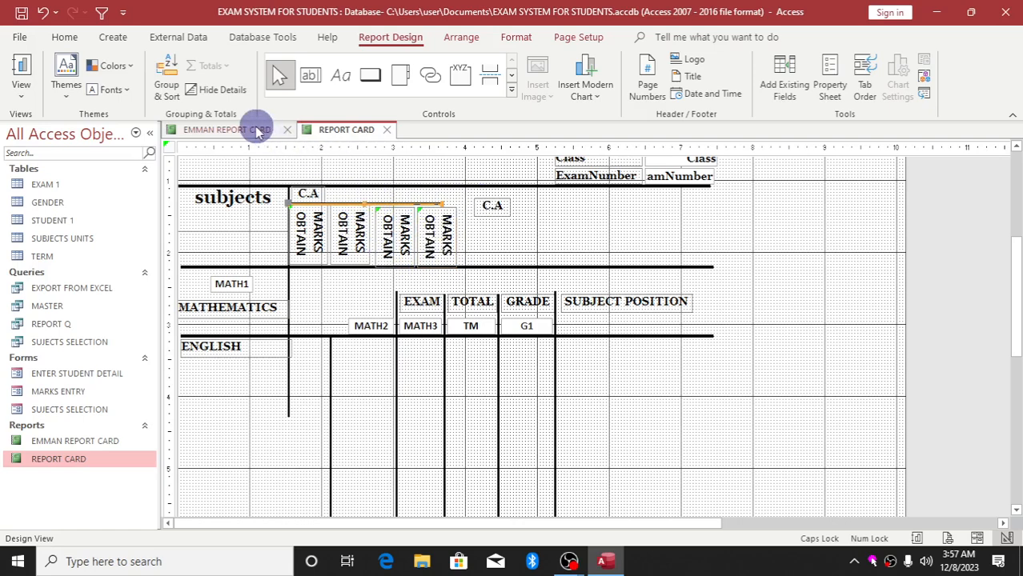
{"action": "left_click", "coordinate": [227, 130]}
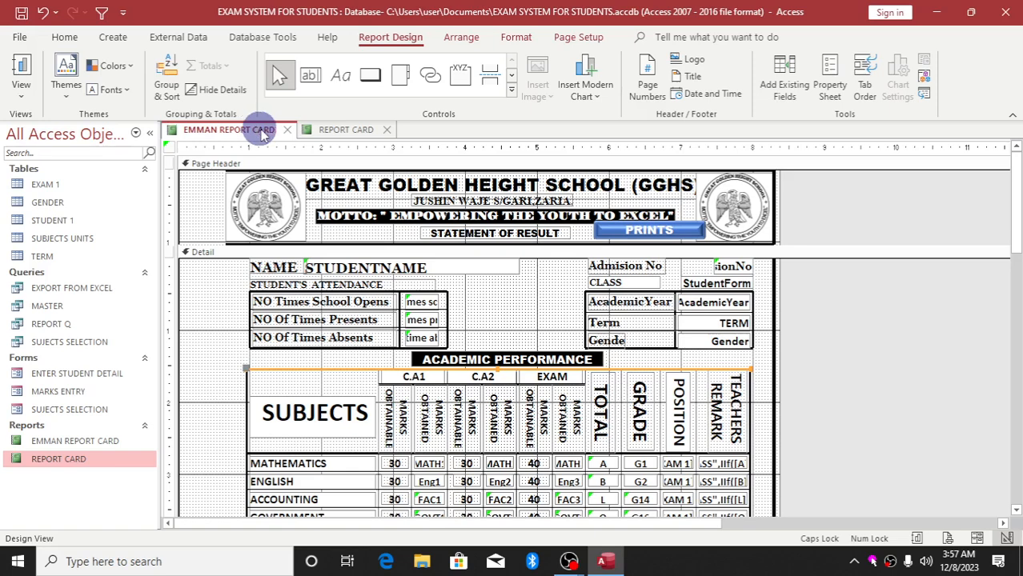
{"action": "left_click", "coordinate": [336, 130]}
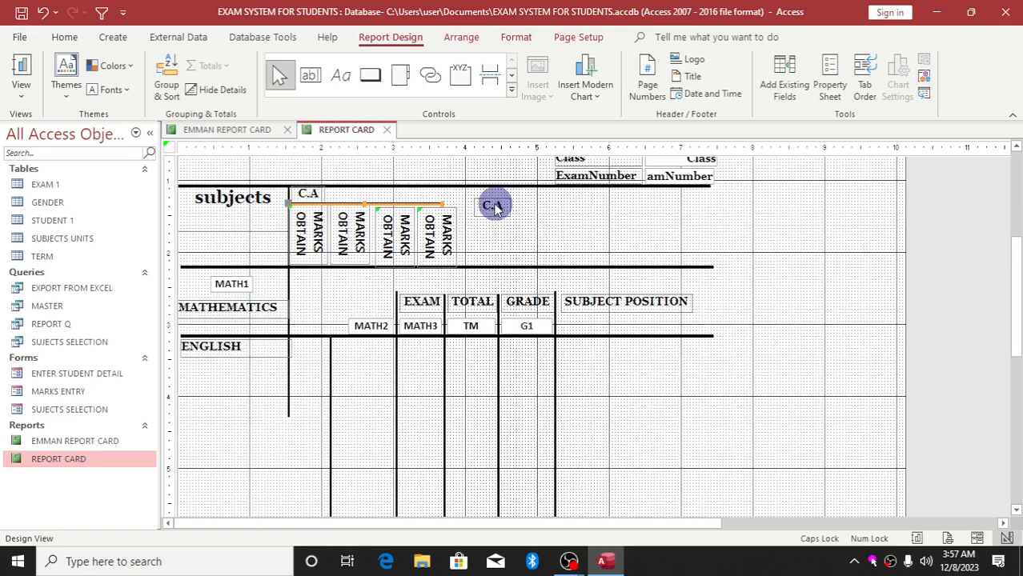
{"action": "mouse_move", "coordinate": [494, 207]}
{"action": "left_mouse_down"}
{"action": "mouse_move", "coordinate": [381, 188]}
{"action": "mouse_move", "coordinate": [343, 200]}
{"action": "left_mouse_up"}
{"action": "left_click", "coordinate": [313, 199]}
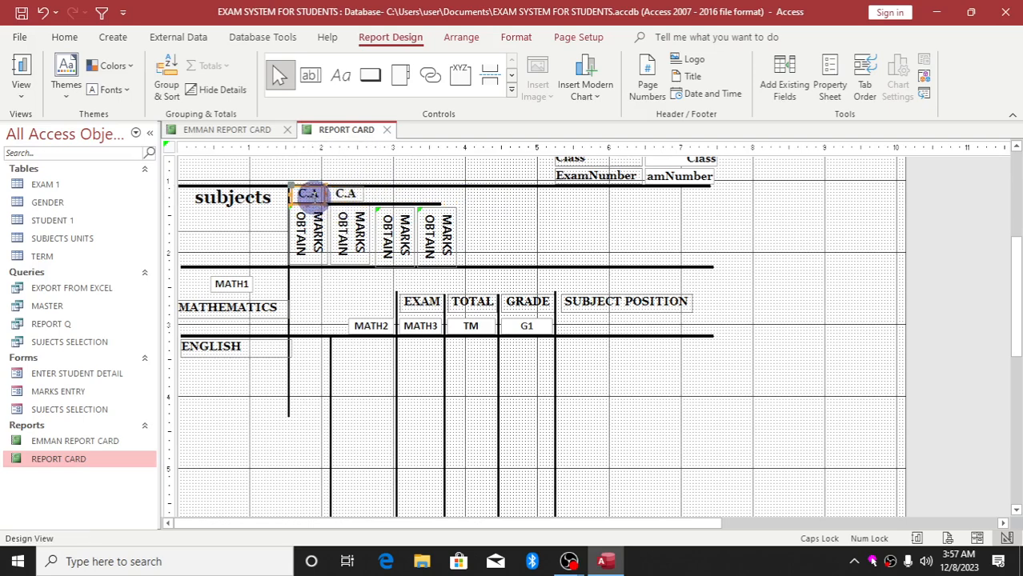
{"action": "left_click_drag", "start_coordinate": [307, 203], "coordinate": [304, 199]}
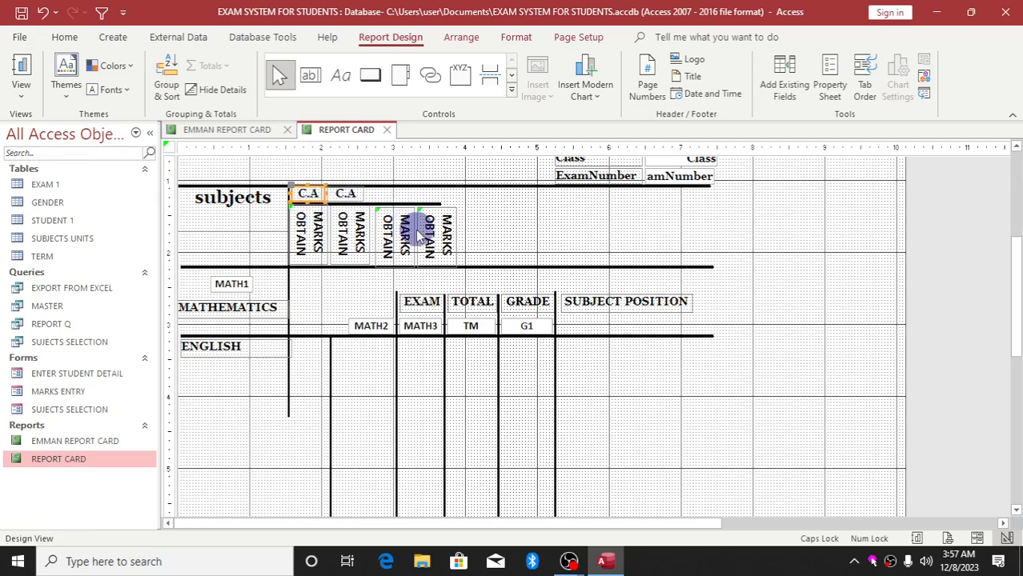
Step: Duplicate the second C.A label, move the copy right of the MARKS OBTAIN labels, and change its text to EXAM
{"action": "left_click", "coordinate": [352, 195]}
{"action": "left_click_drag", "start_coordinate": [353, 196], "coordinate": [350, 217]}
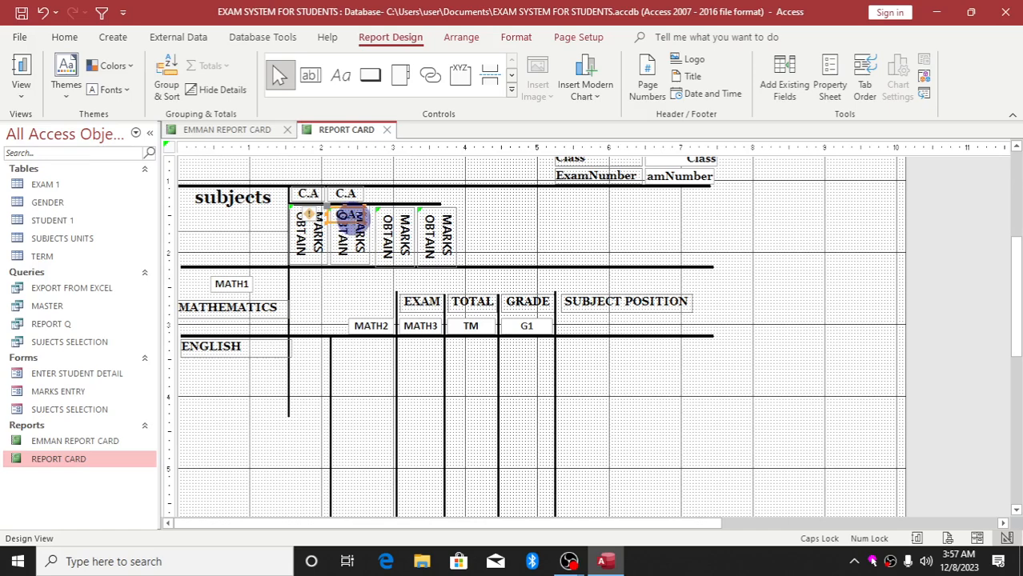
{"action": "left_click_drag", "start_coordinate": [355, 221], "coordinate": [581, 216]}
{"action": "left_click", "coordinate": [566, 217]}
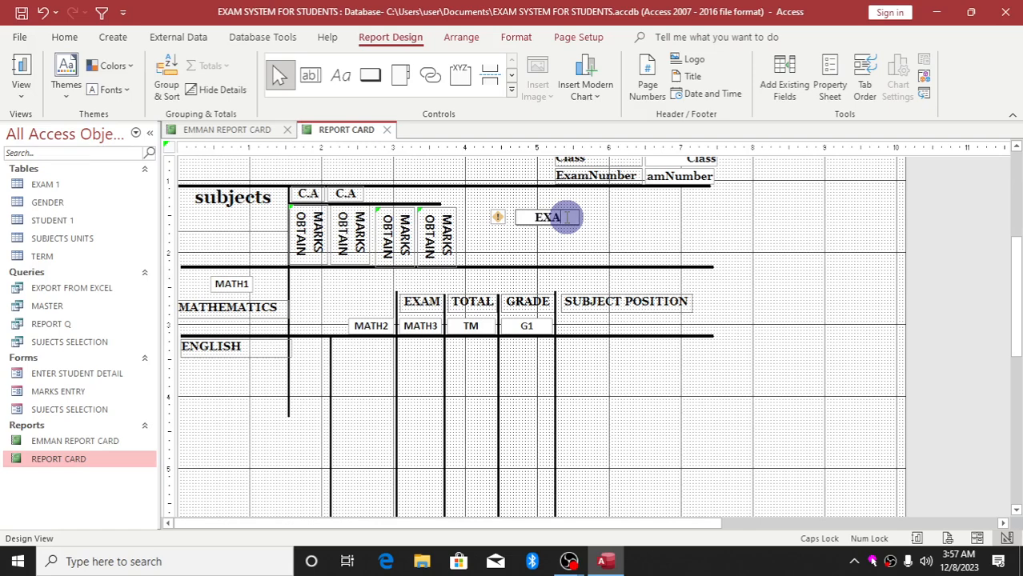
{"action": "left_click", "coordinate": [588, 230]}
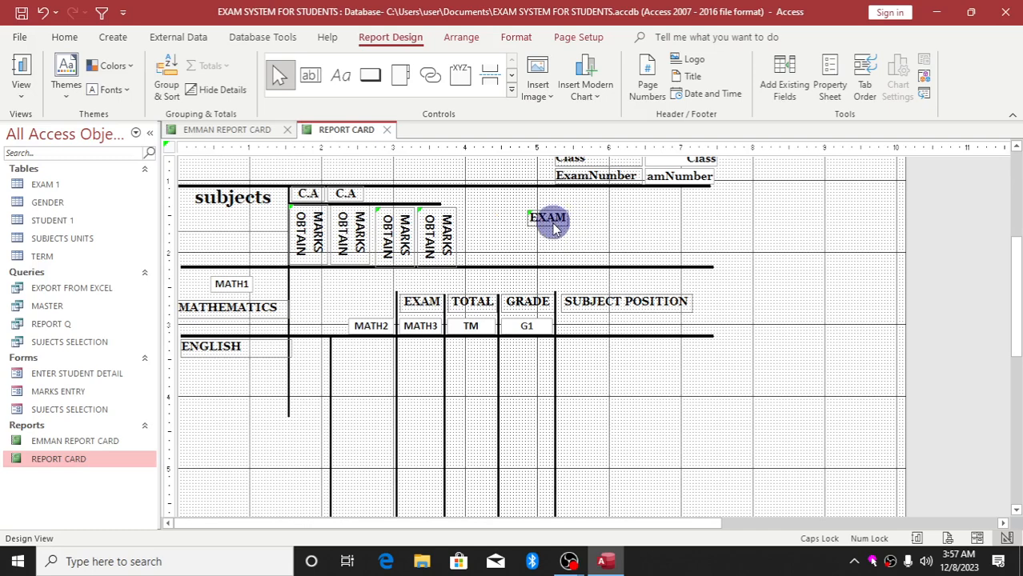
Step: Compare the MARKS OBTAIN labels in REPORT CARD with the marks columns and their divider lines in EMMAN REPORT CARD
{"action": "left_click", "coordinate": [346, 235]}
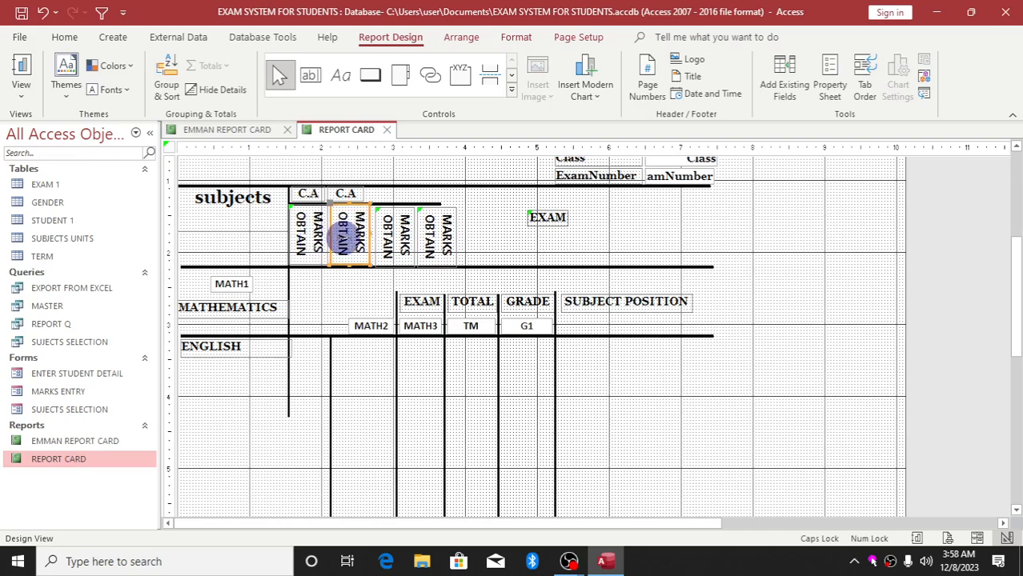
{"action": "left_click", "coordinate": [312, 230]}
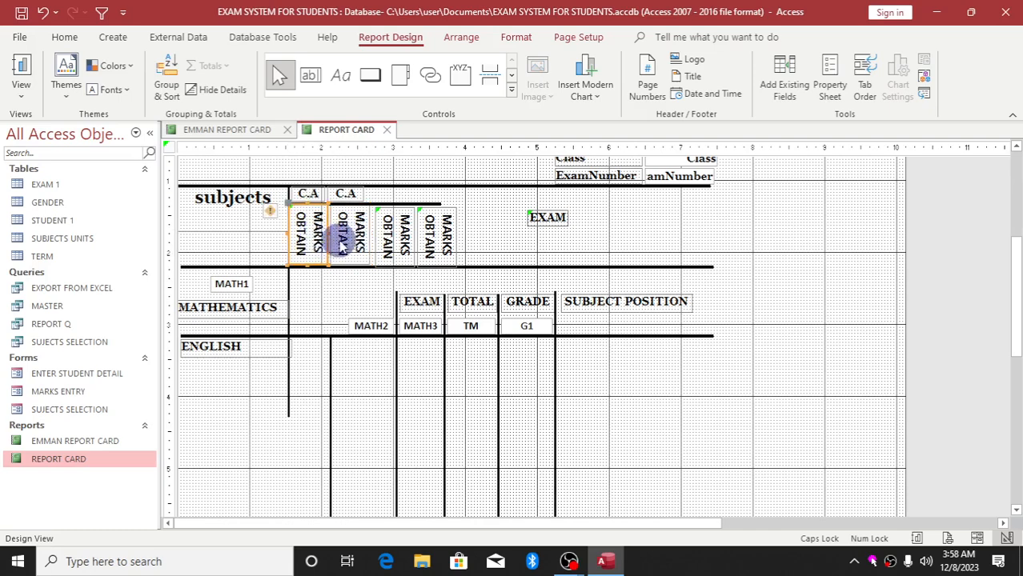
{"action": "left_click", "coordinate": [345, 237]}
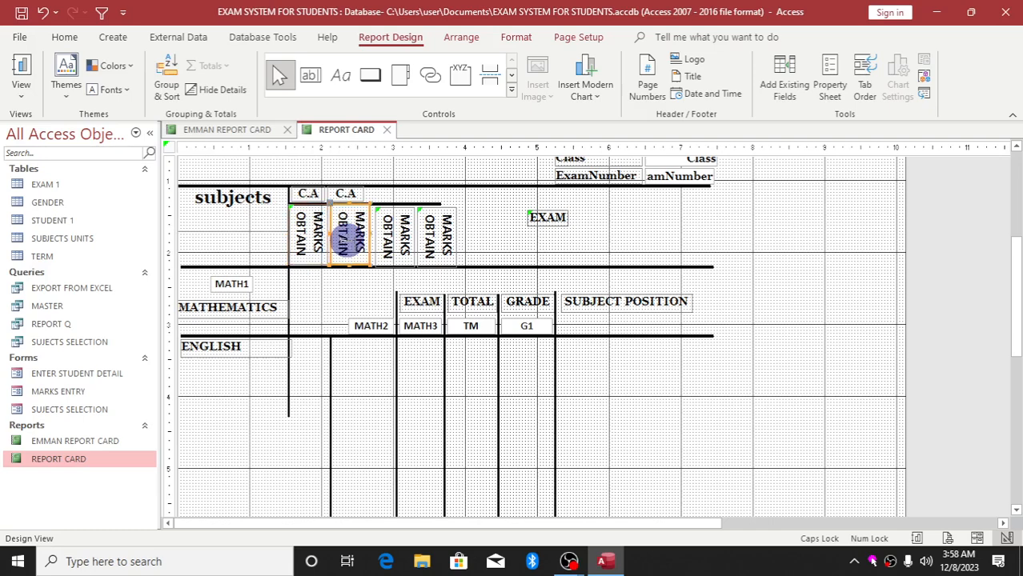
{"action": "left_click", "coordinate": [396, 232]}
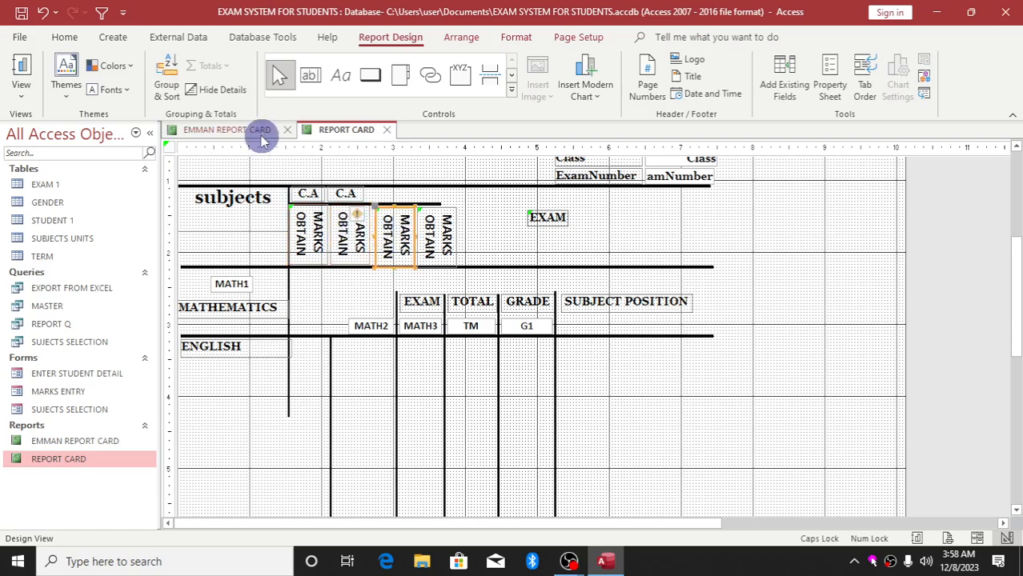
{"action": "left_click", "coordinate": [229, 129]}
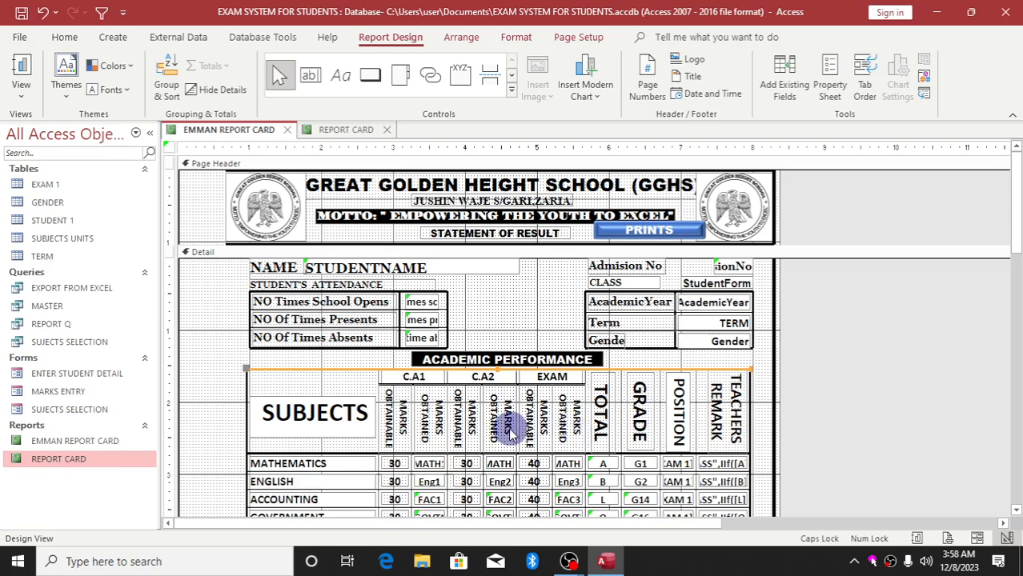
{"action": "left_click", "coordinate": [411, 473]}
{"action": "left_click", "coordinate": [410, 481]}
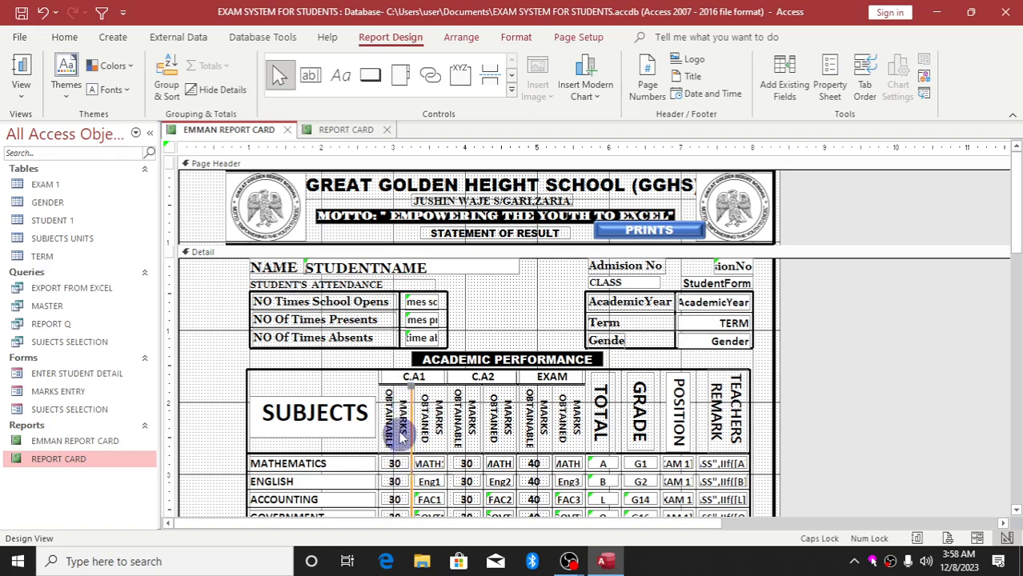
{"action": "left_click", "coordinate": [335, 133]}
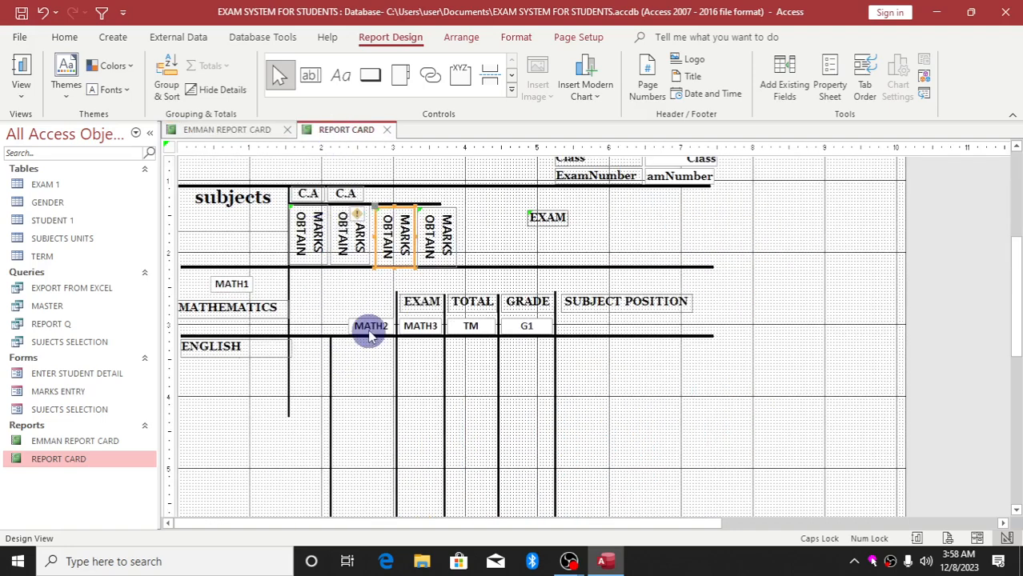
Step: Move the vertical line below the ENGLISH row up between the first two MARKS OBTAIN labels, then check the layout in EMMAN REPORT CARD
{"action": "left_click", "coordinate": [331, 395]}
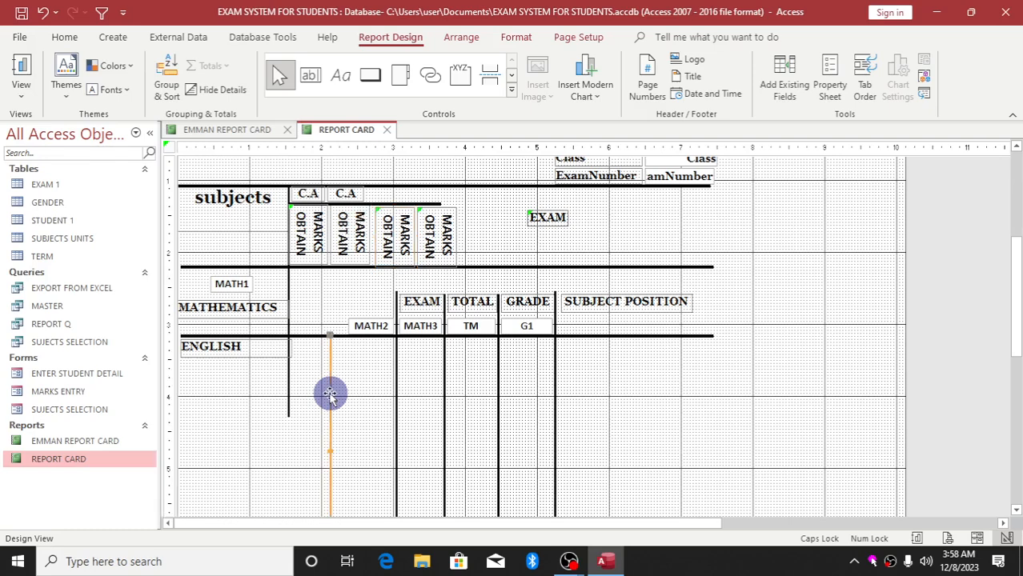
{"action": "left_click", "coordinate": [393, 415]}
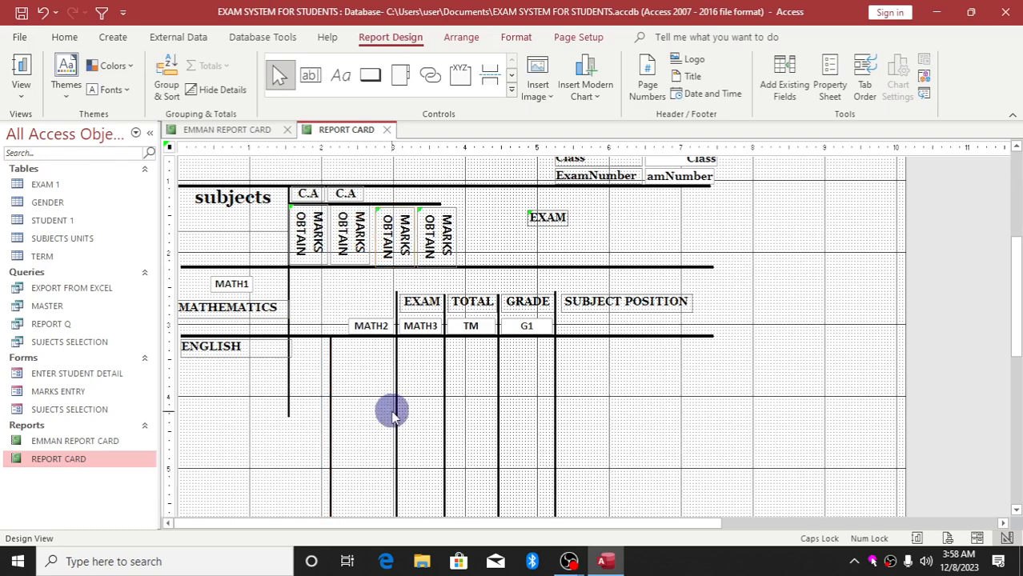
{"action": "left_click", "coordinate": [329, 403]}
{"action": "left_click_drag", "start_coordinate": [329, 403], "coordinate": [327, 274]}
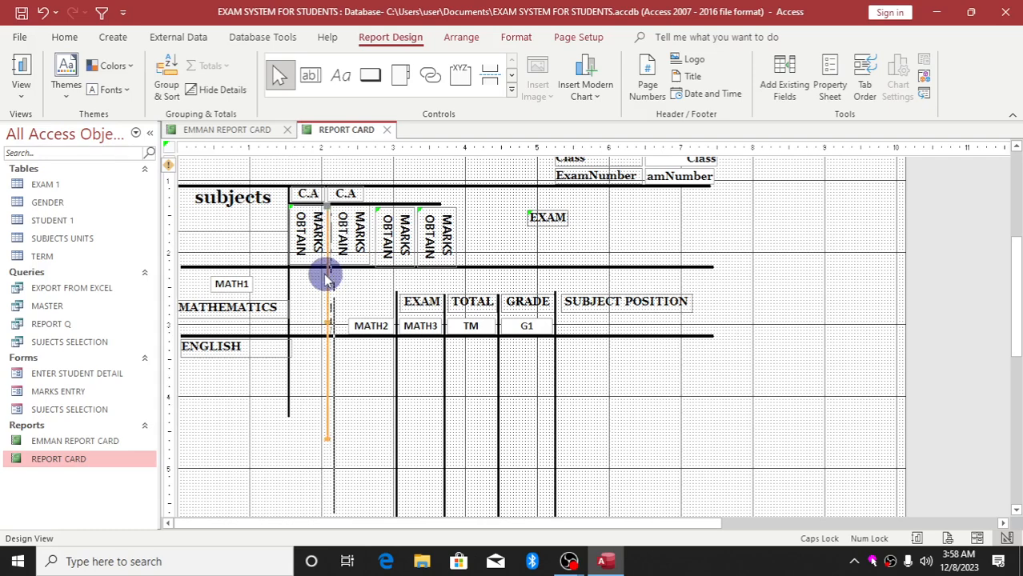
{"action": "left_click", "coordinate": [359, 434]}
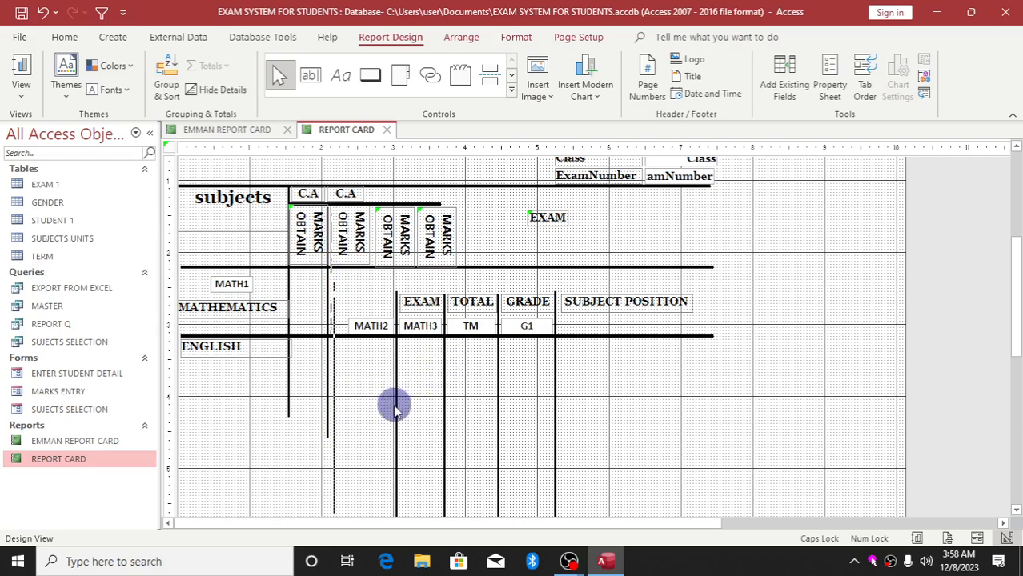
{"action": "double_click", "coordinate": [334, 453]}
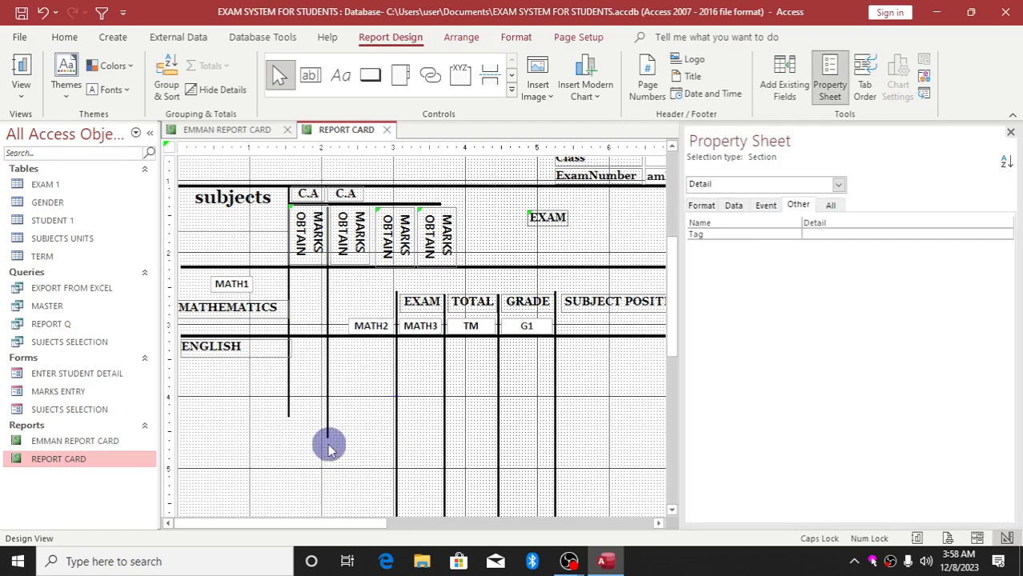
{"action": "left_click", "coordinate": [245, 132]}
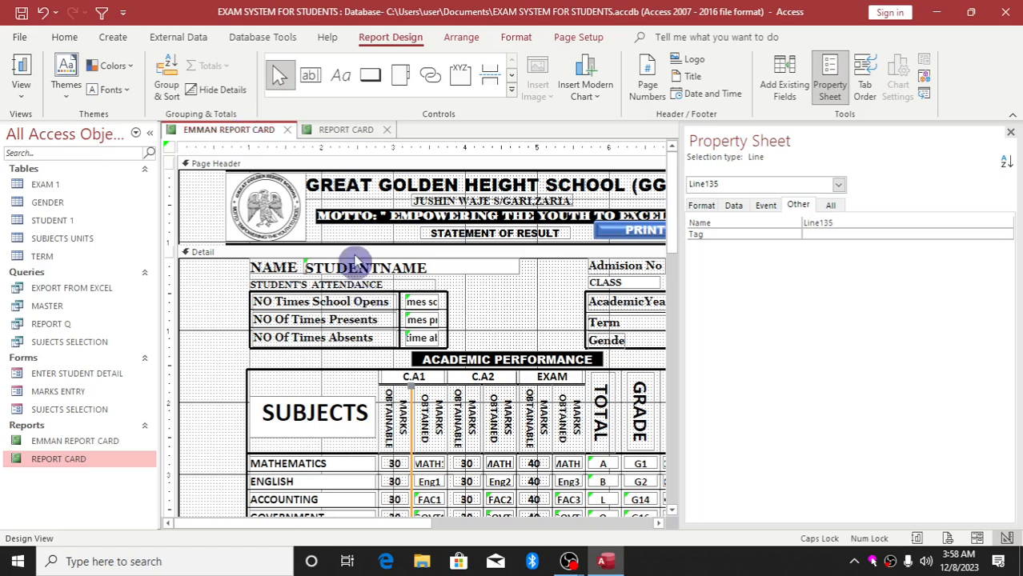
Step: In REPORT CARD, move the vertical line beside the EXAM column up between the second and third MARKS OBTAIN labels, and nudge the third label against it
{"action": "left_click", "coordinate": [347, 130]}
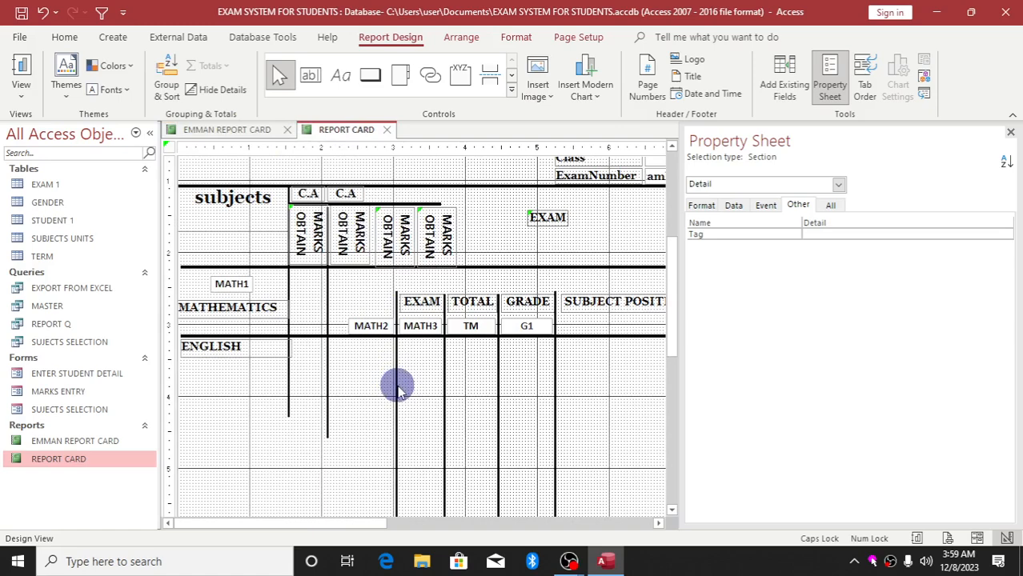
{"action": "left_click_drag", "start_coordinate": [398, 387], "coordinate": [371, 298]}
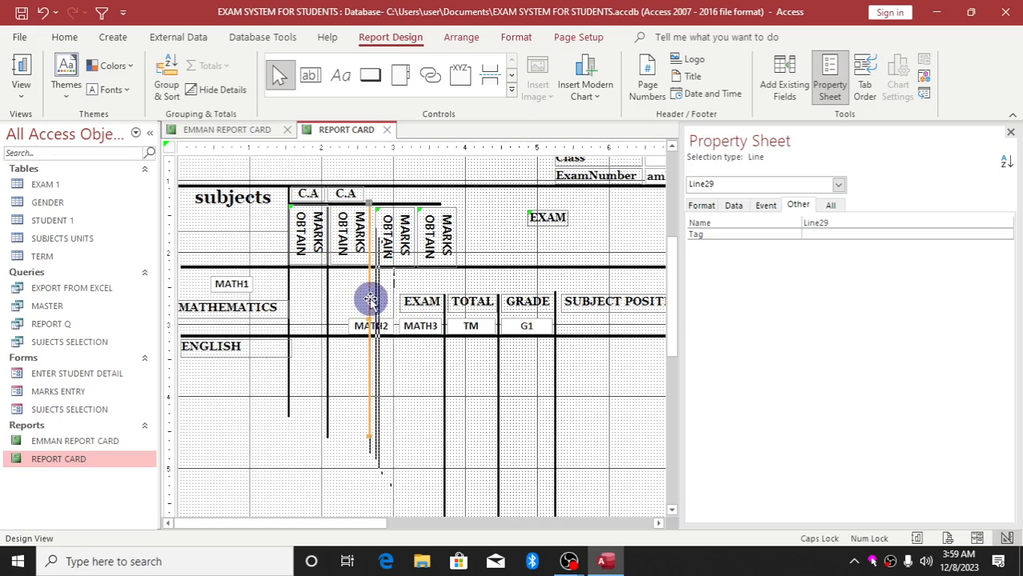
{"action": "left_click", "coordinate": [381, 393]}
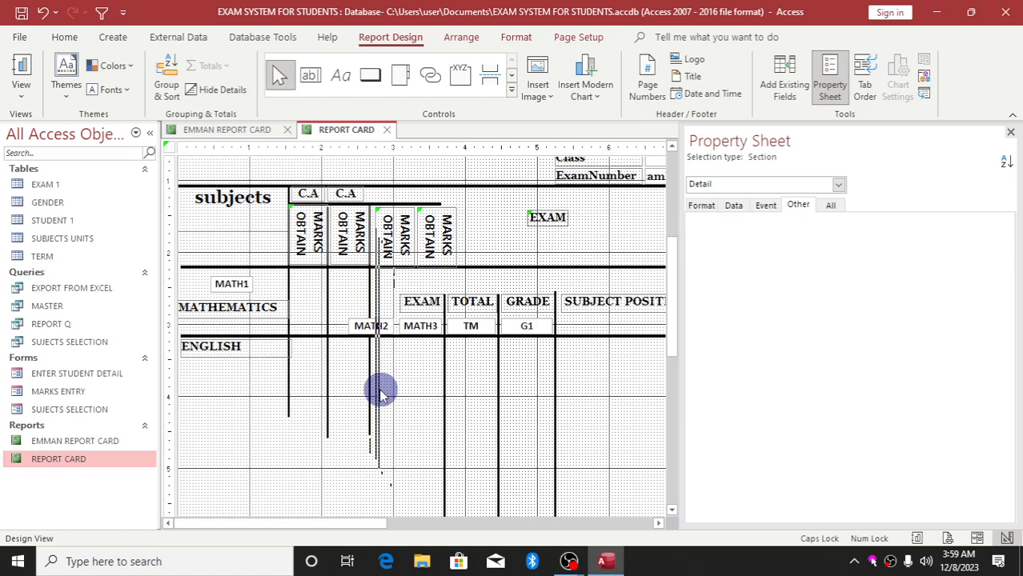
{"action": "left_click", "coordinate": [372, 441]}
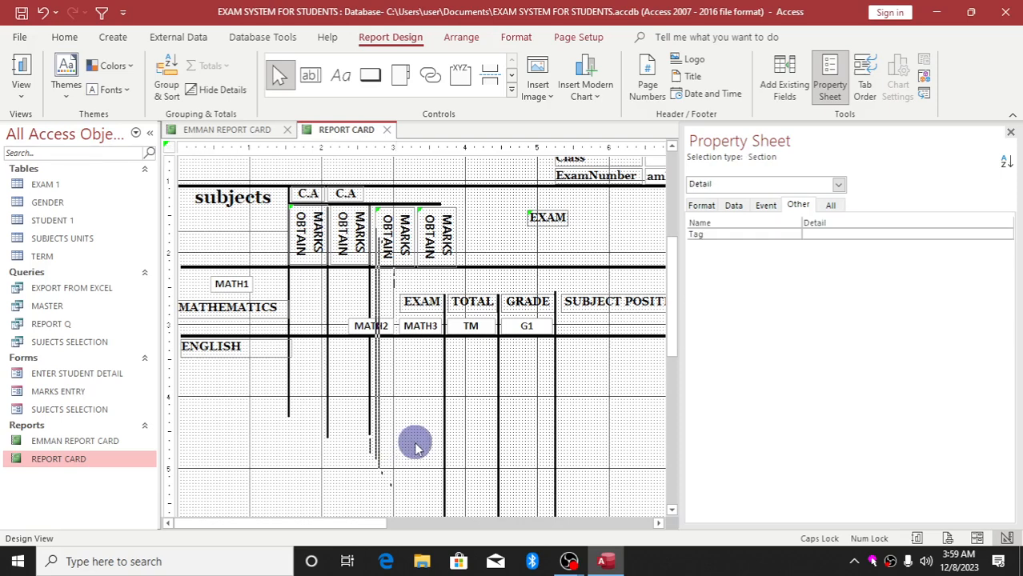
{"action": "left_click", "coordinate": [398, 230]}
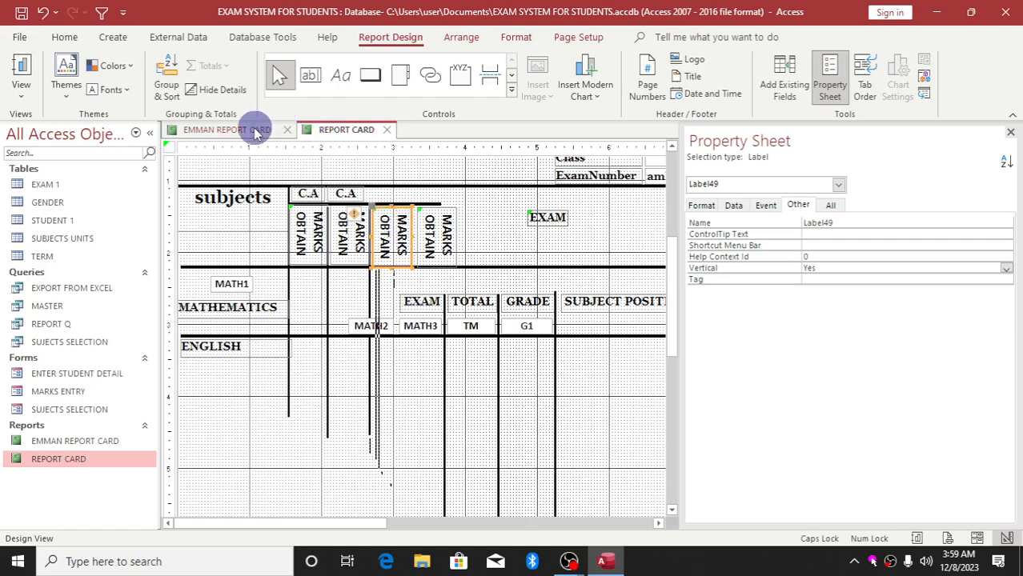
Step: Check the headings in EMMAN REPORT CARD, and in REPORT CARD place the spare EXAM label above the third MARKS OBTAIN label and widen it slightly
{"action": "left_click", "coordinate": [229, 130]}
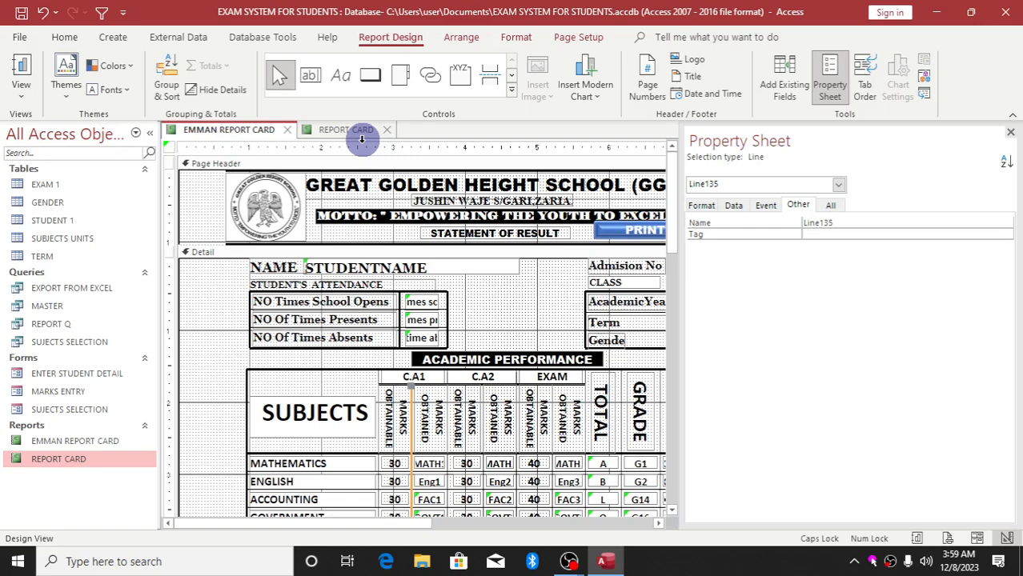
{"action": "left_click_drag", "start_coordinate": [357, 138], "coordinate": [352, 138]}
{"action": "left_click", "coordinate": [325, 131]}
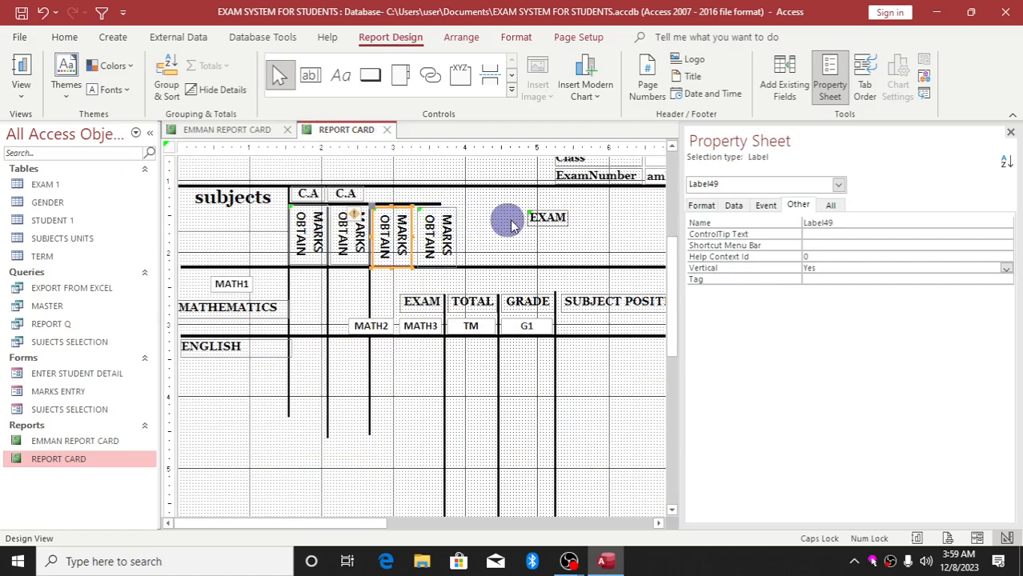
{"action": "left_click", "coordinate": [548, 228]}
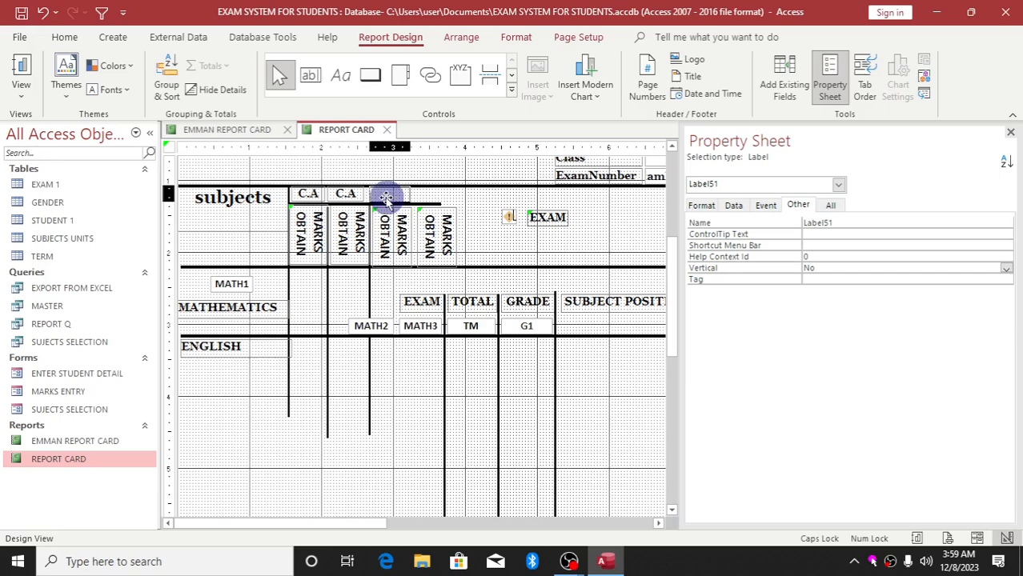
{"action": "left_click_drag", "start_coordinate": [385, 199], "coordinate": [390, 198]}
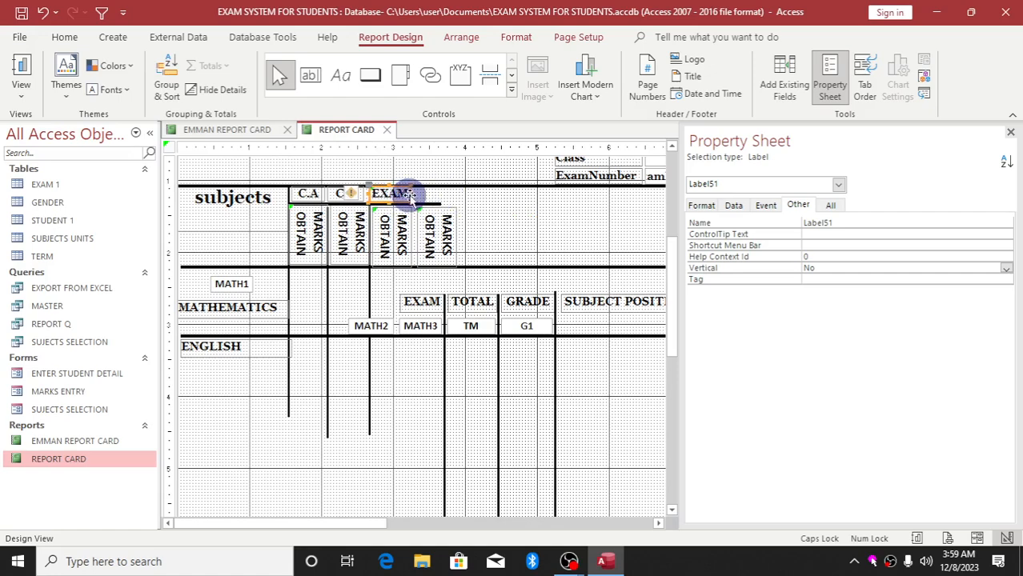
{"action": "left_click", "coordinate": [411, 193]}
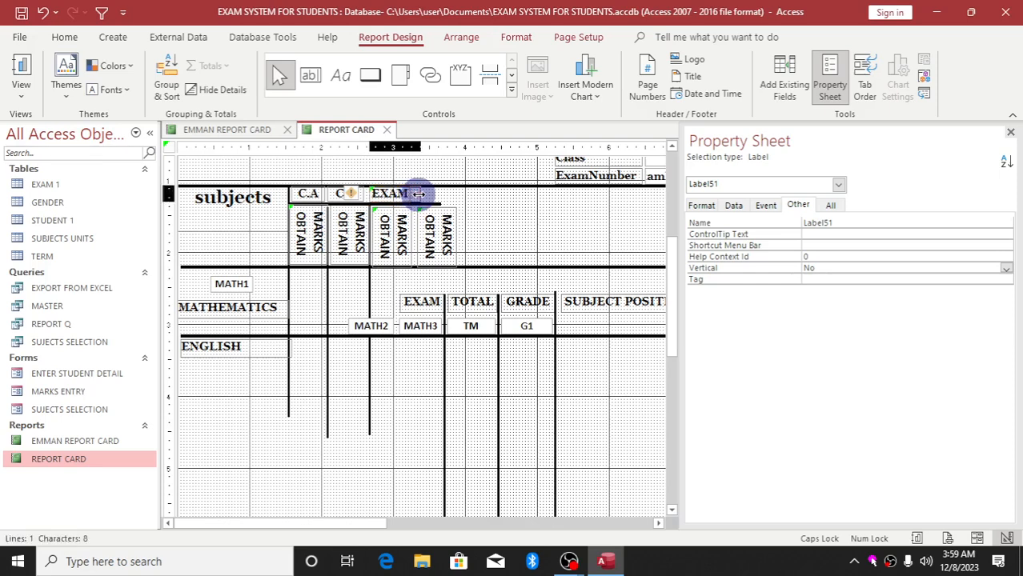
{"action": "left_click", "coordinate": [416, 194]}
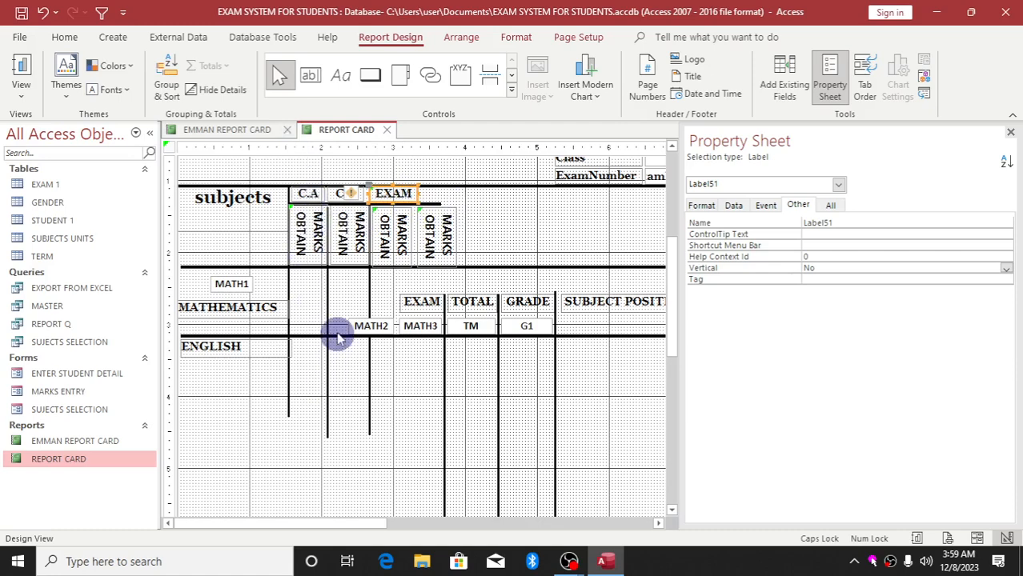
Step: Change the first MARKS OBTAIN label's text to MARKS OBTAINABLE, using the wording in EMMAN REPORT CARD as reference
{"action": "left_click", "coordinate": [301, 250]}
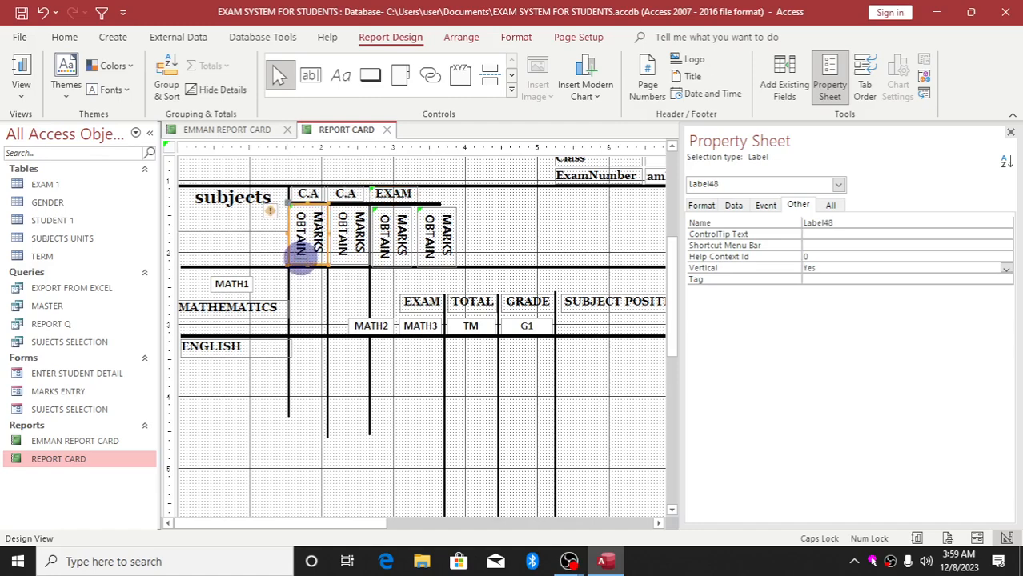
{"action": "left_click", "coordinate": [301, 257]}
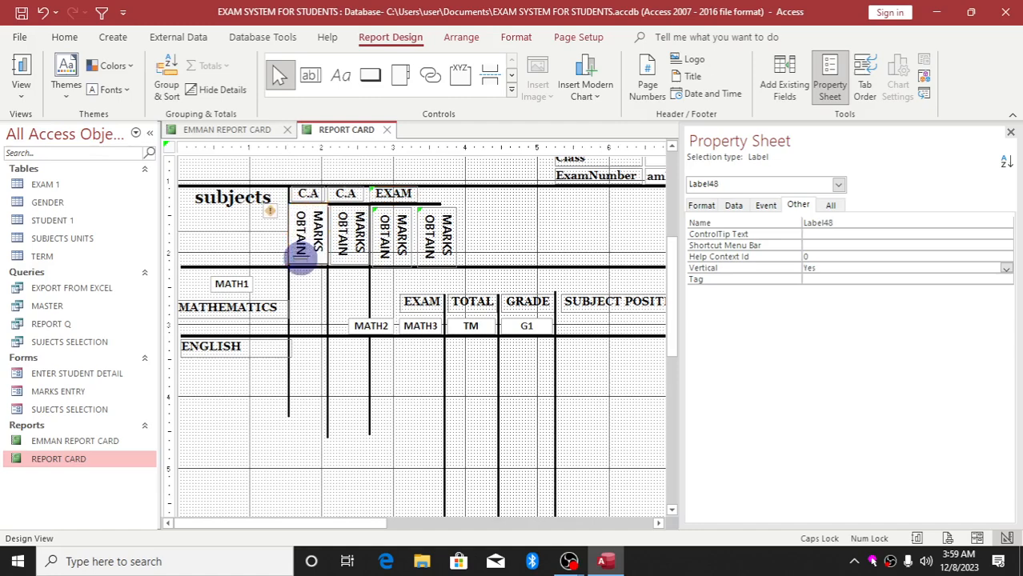
{"action": "left_click", "coordinate": [256, 131]}
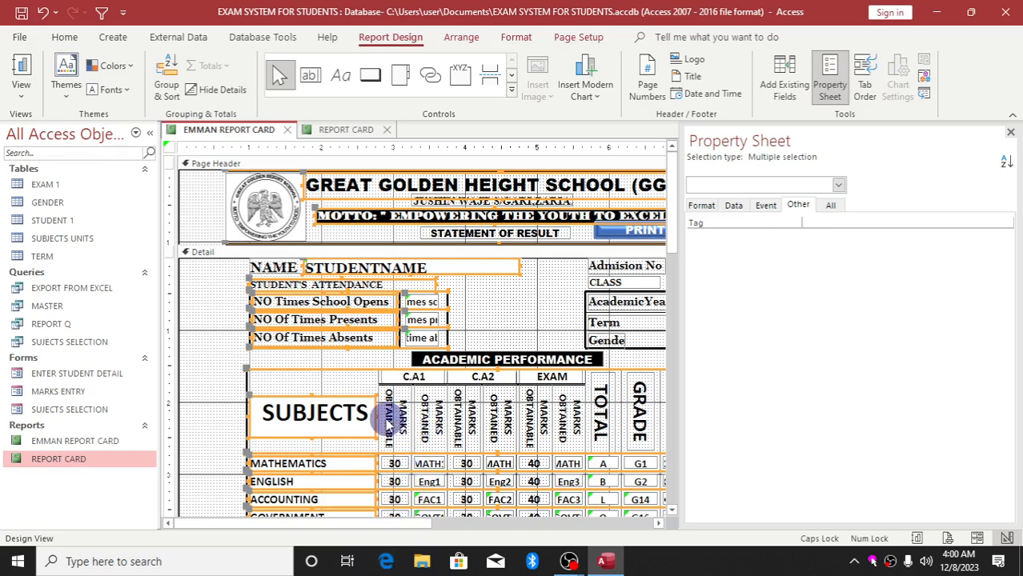
{"action": "left_click", "coordinate": [327, 133]}
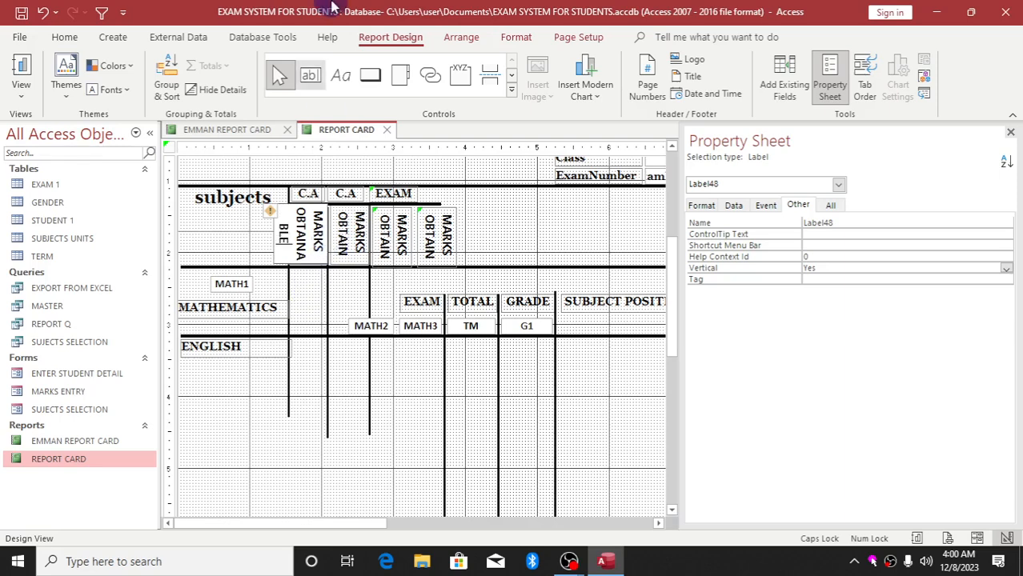
Step: Keep the MARKS OBTAINABLE label at font size 12, lengthen it downward and narrow it to fit the first C.A column
{"action": "left_click", "coordinate": [65, 38]}
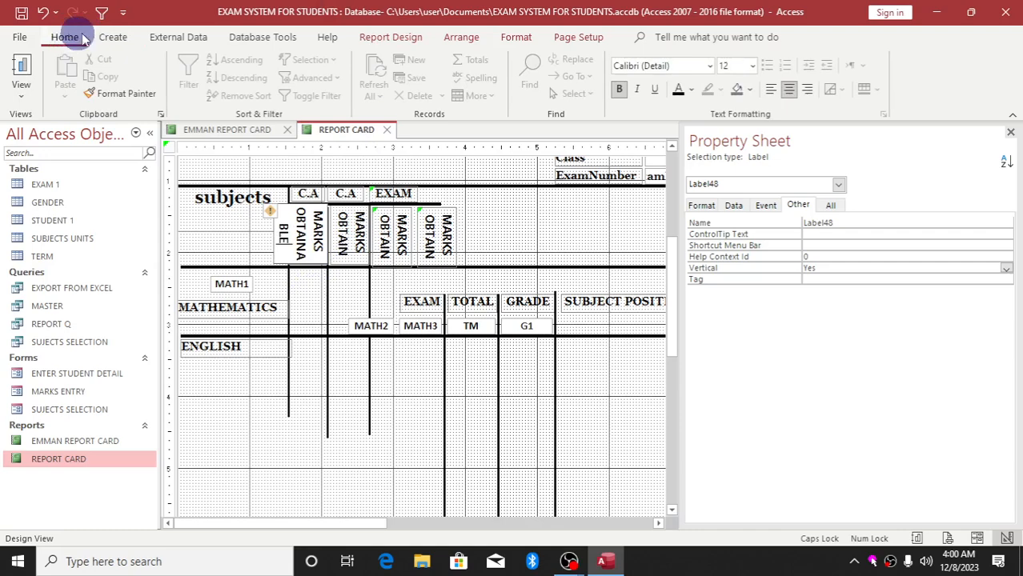
{"action": "left_click", "coordinate": [753, 67]}
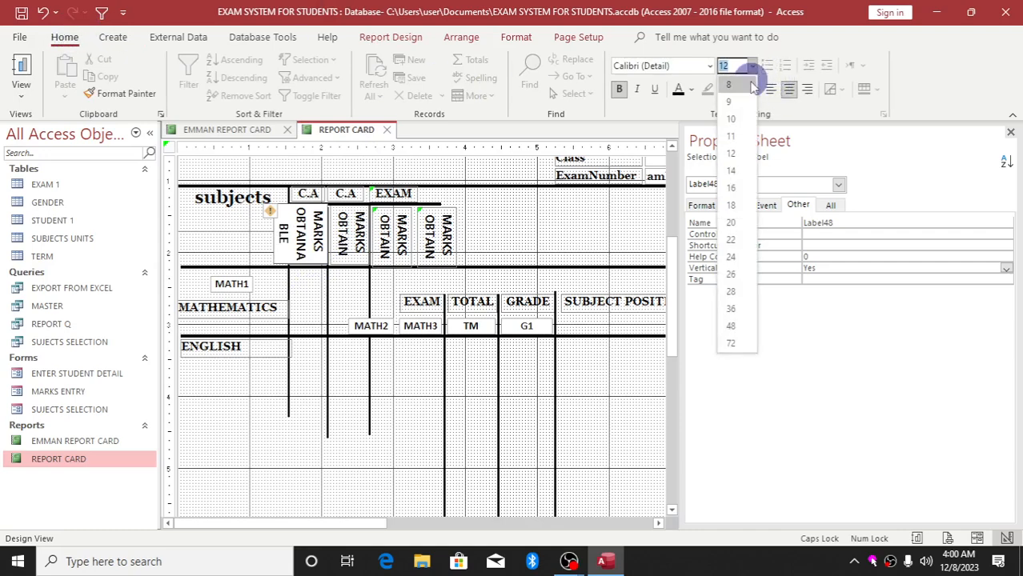
{"action": "left_click", "coordinate": [741, 158]}
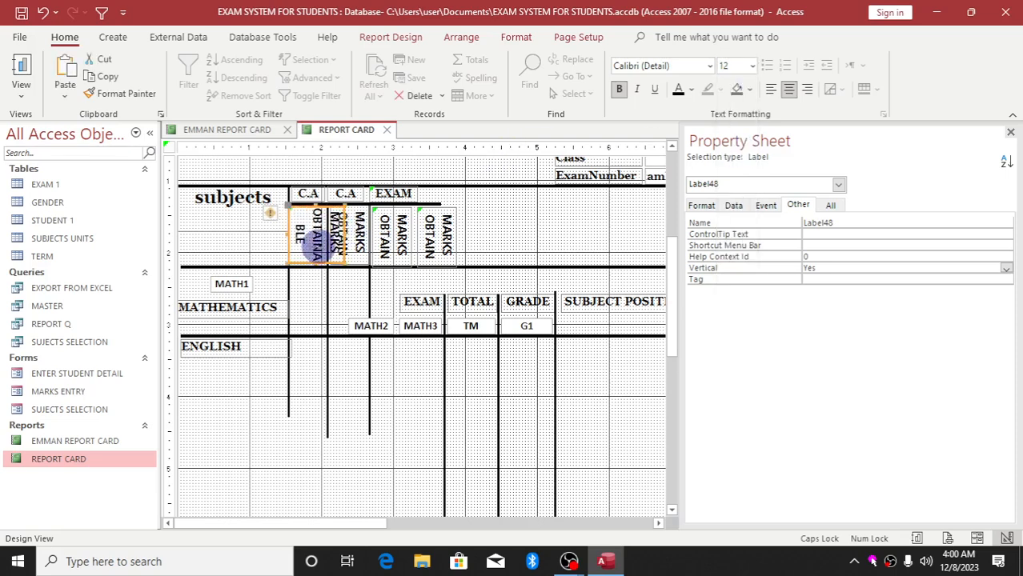
{"action": "left_click_drag", "start_coordinate": [314, 262], "coordinate": [315, 281]}
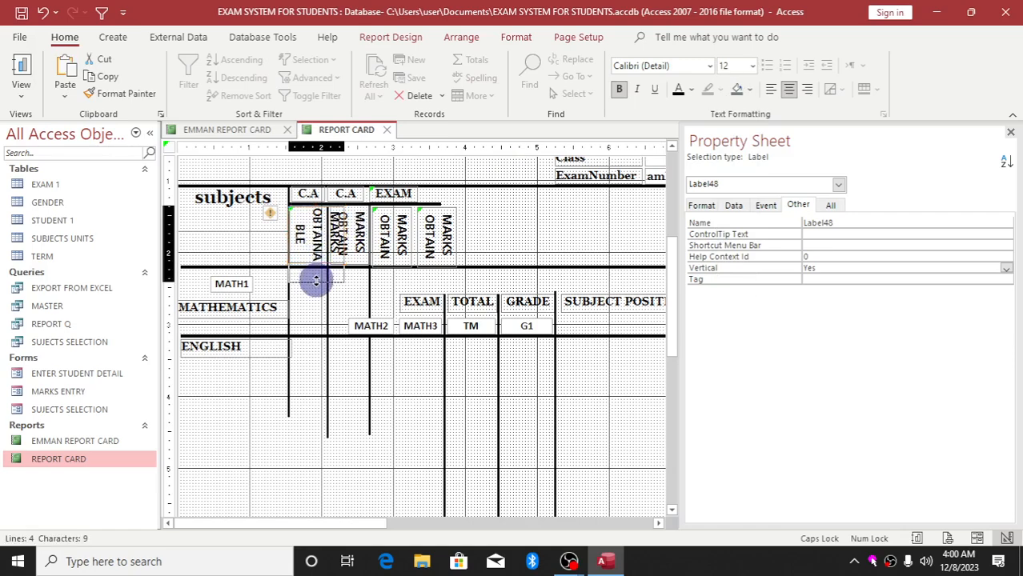
{"action": "left_click", "coordinate": [329, 240]}
{"action": "key", "text": "Escape"}
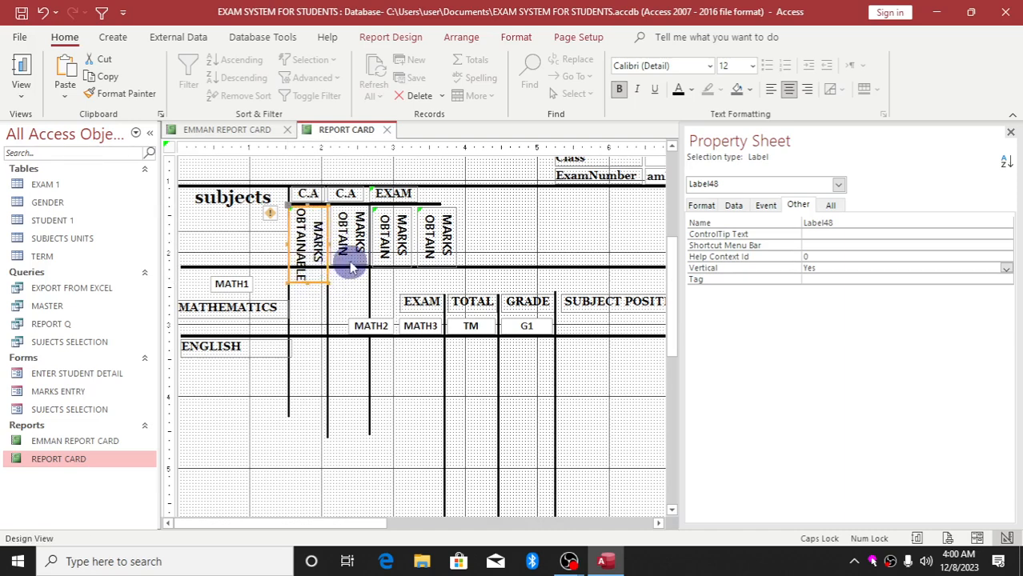
Step: Move the horizontal line beneath the marks labels down to the lower edge of the MARKS OBTAINABLE label
{"action": "left_click", "coordinate": [349, 268]}
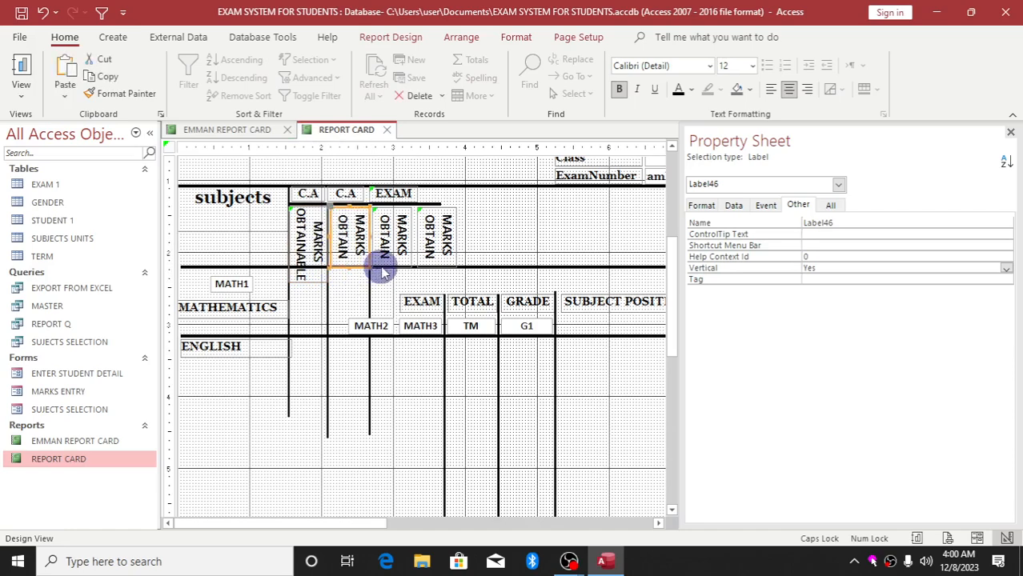
{"action": "left_click", "coordinate": [381, 266]}
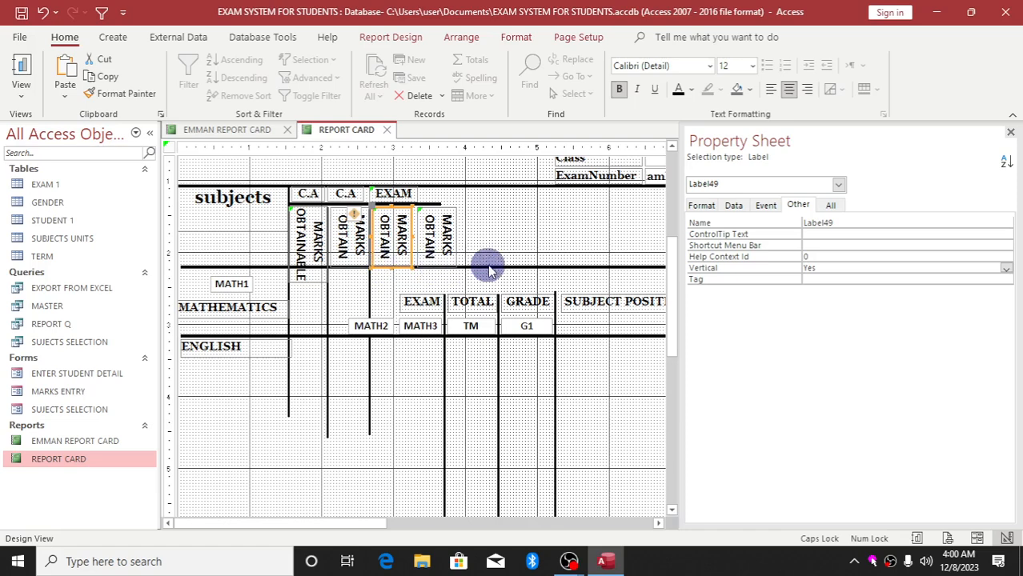
{"action": "left_click_drag", "start_coordinate": [489, 268], "coordinate": [488, 286]}
{"action": "left_click", "coordinate": [347, 414]}
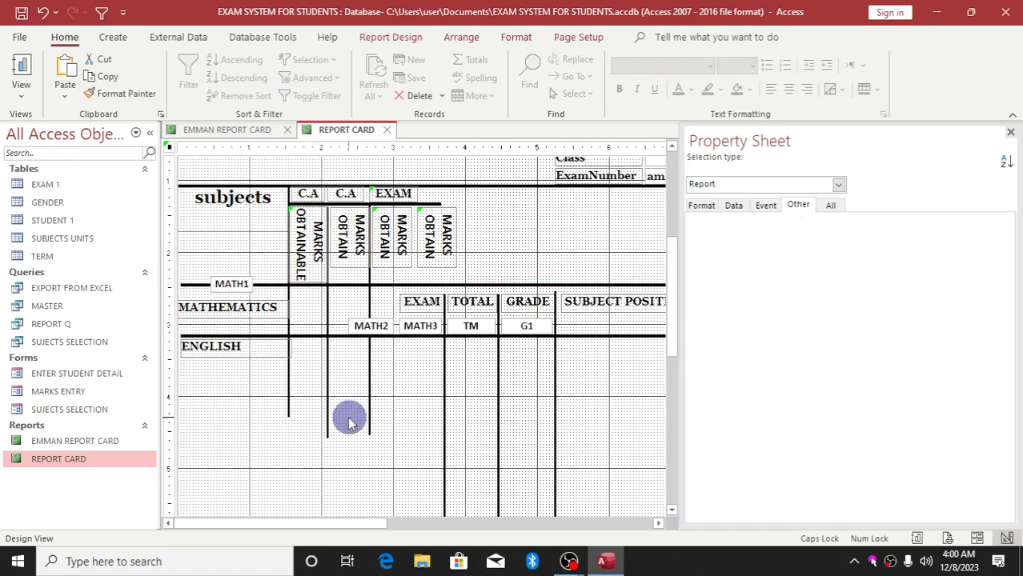
Step: Extend the three MARKS OBTAIN labels down to the horizontal line and narrow the first of them slightly to clear its divider
{"action": "left_click", "coordinate": [353, 263]}
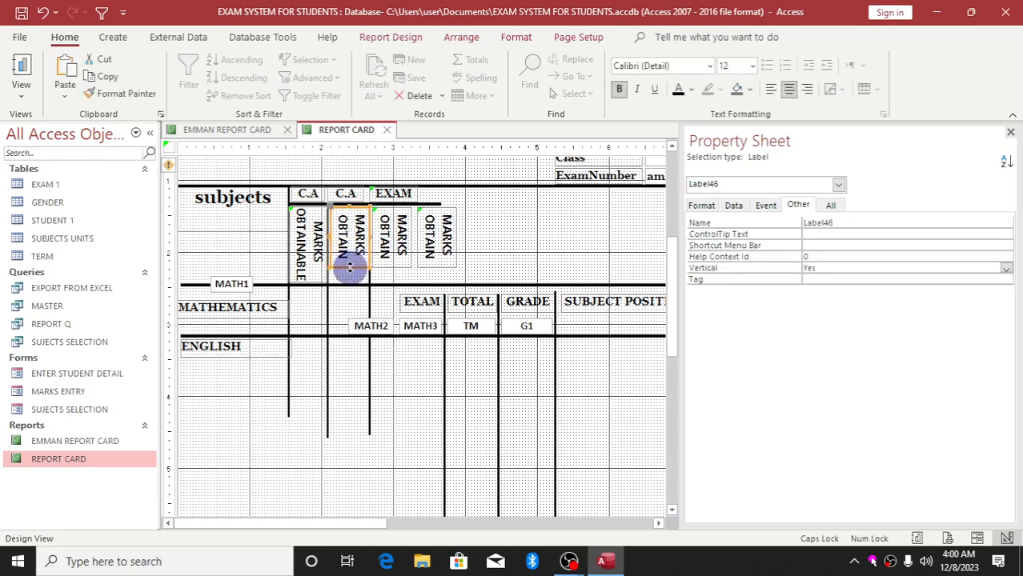
{"action": "left_click_drag", "start_coordinate": [350, 268], "coordinate": [351, 283]}
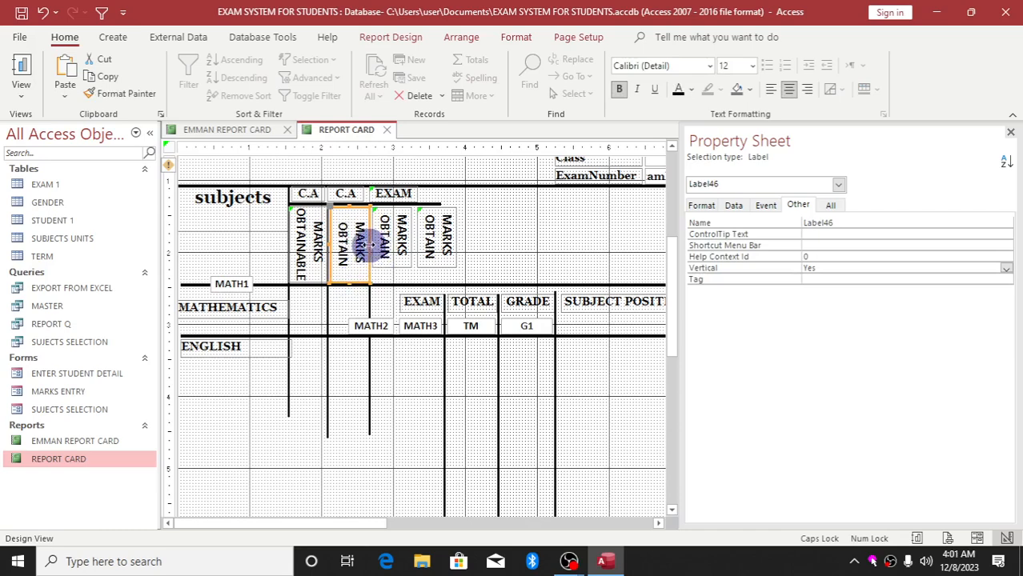
{"action": "left_click", "coordinate": [362, 244]}
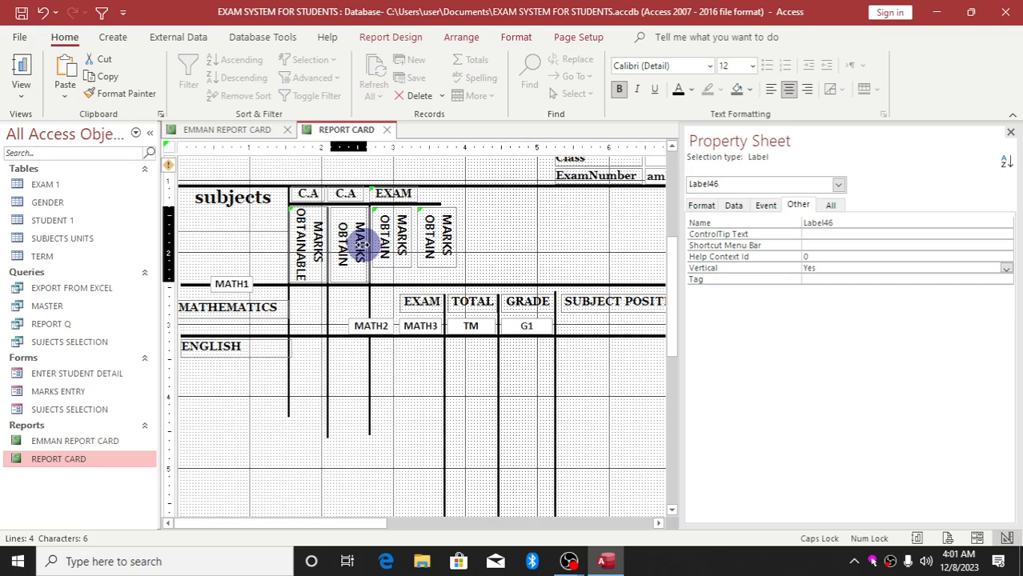
{"action": "left_click", "coordinate": [383, 245]}
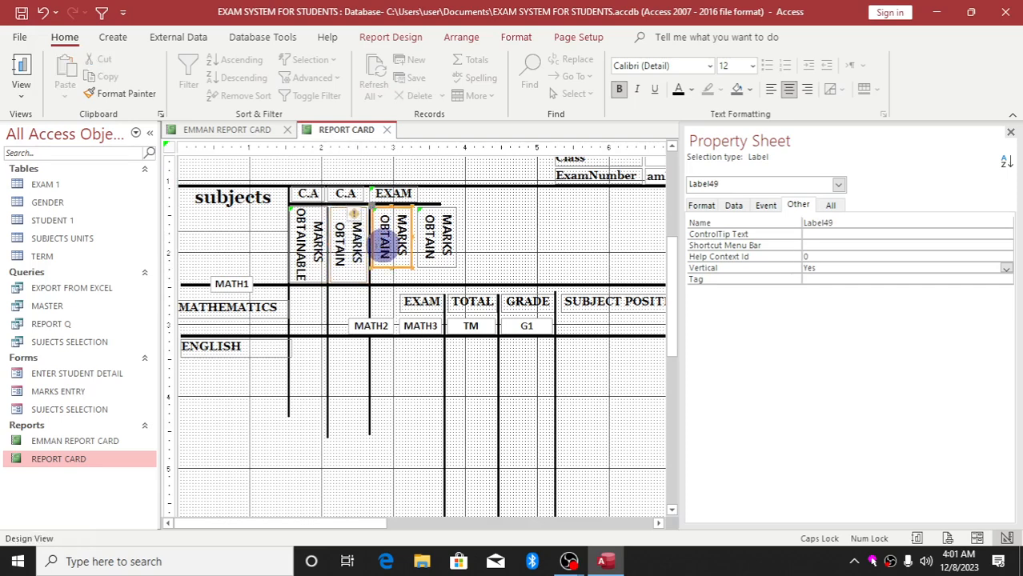
{"action": "left_click_drag", "start_coordinate": [390, 269], "coordinate": [388, 279]}
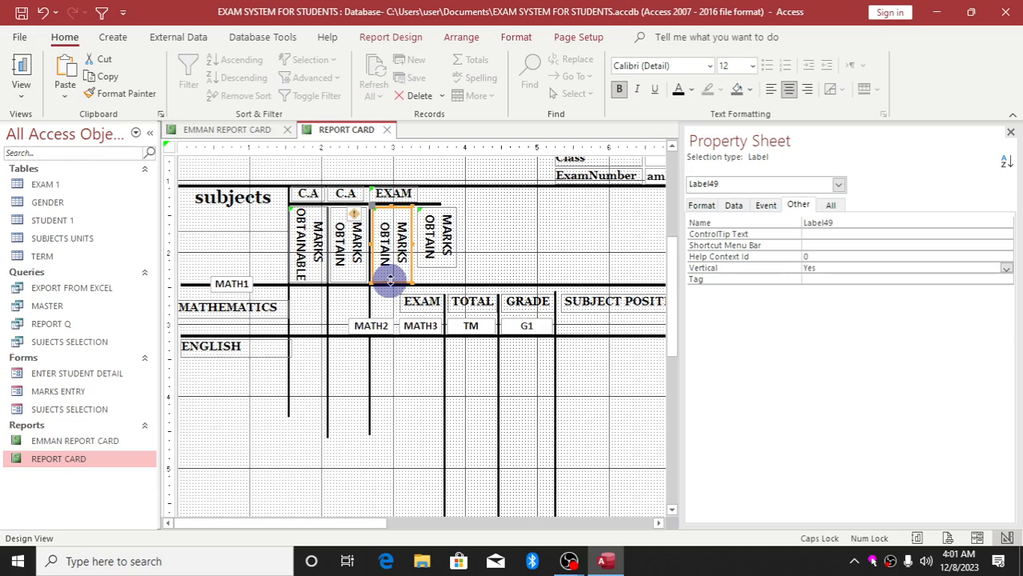
{"action": "left_click", "coordinate": [436, 252]}
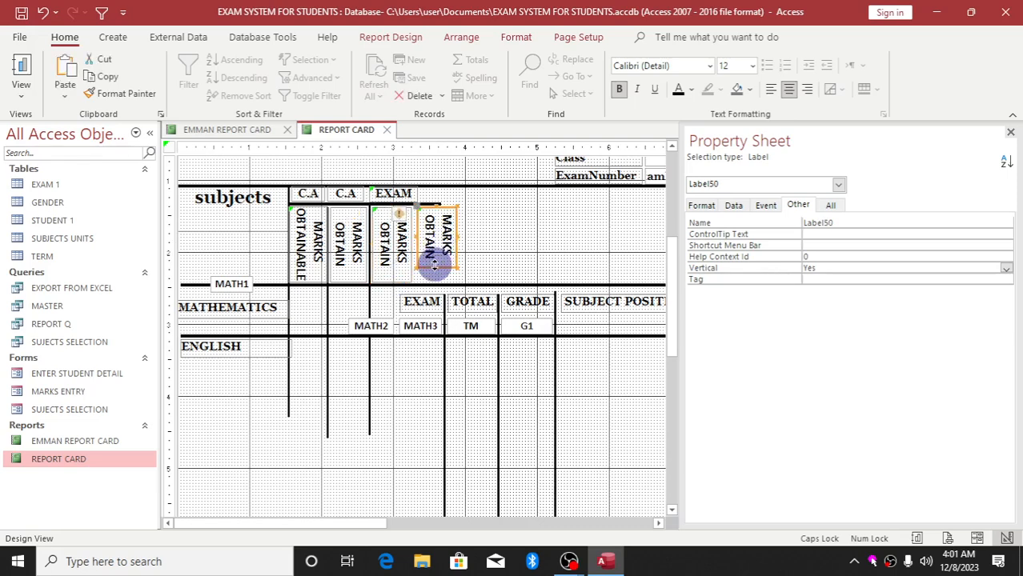
{"action": "left_click_drag", "start_coordinate": [435, 269], "coordinate": [433, 282]}
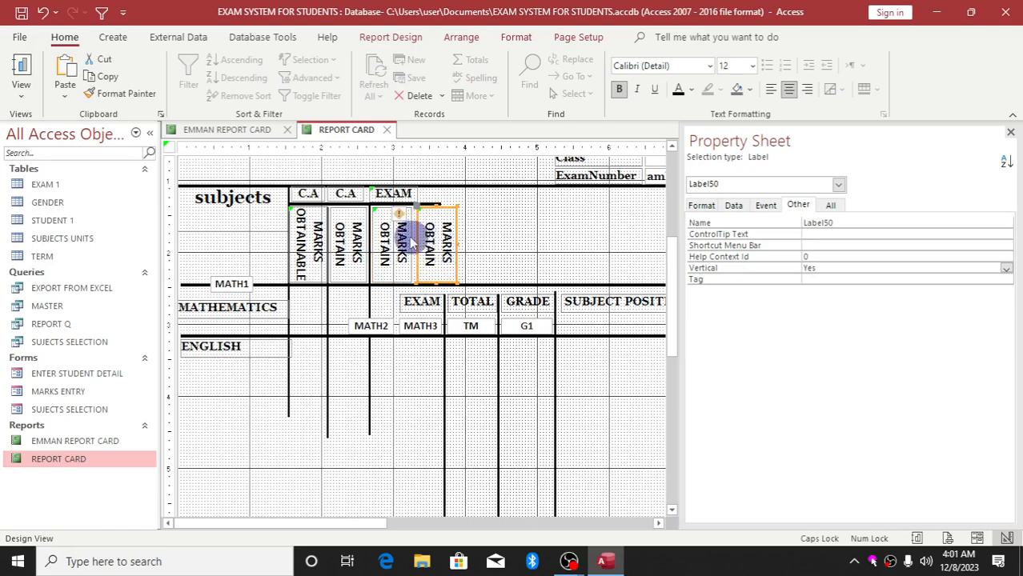
Step: Set the font size of the MARKS OBTAINABLE label and the three MARKS OBTAIN labels to 11
{"action": "left_click", "coordinate": [350, 240]}
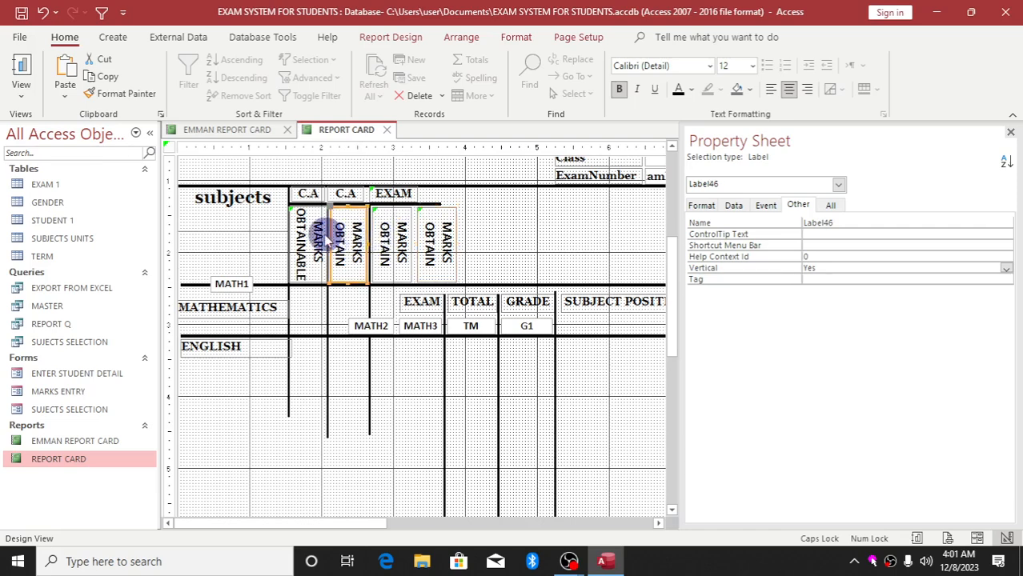
{"action": "left_click", "coordinate": [316, 234]}
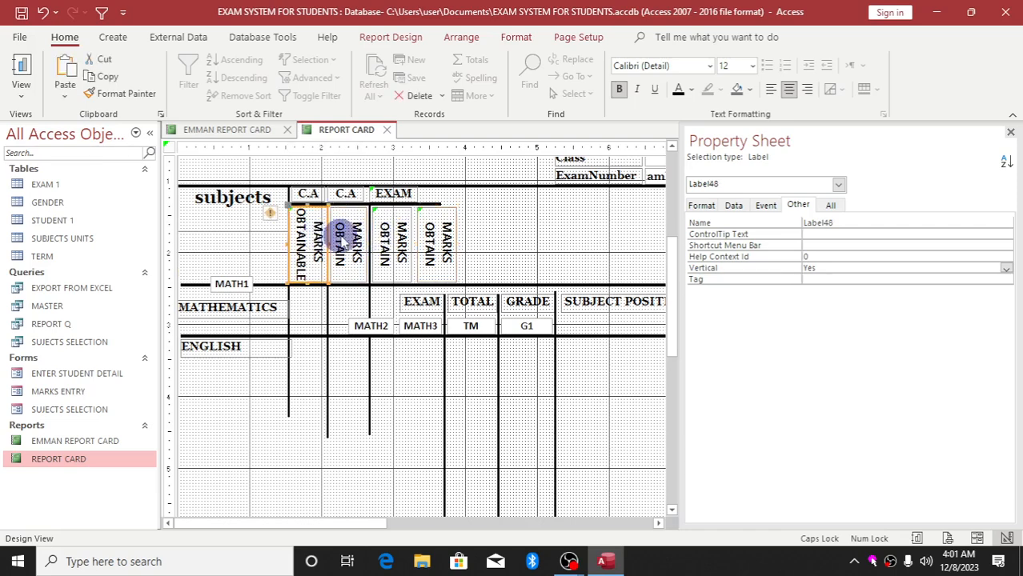
{"action": "left_click", "coordinate": [339, 242], "text": "shift"}
{"action": "left_click", "coordinate": [383, 245], "text": "shift"}
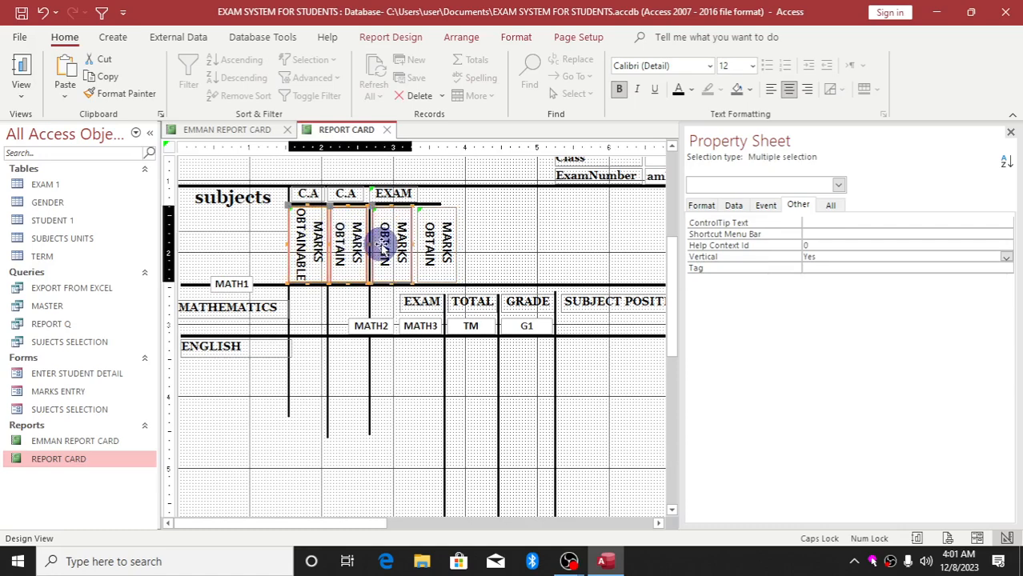
{"action": "left_click", "coordinate": [438, 242], "text": "shift"}
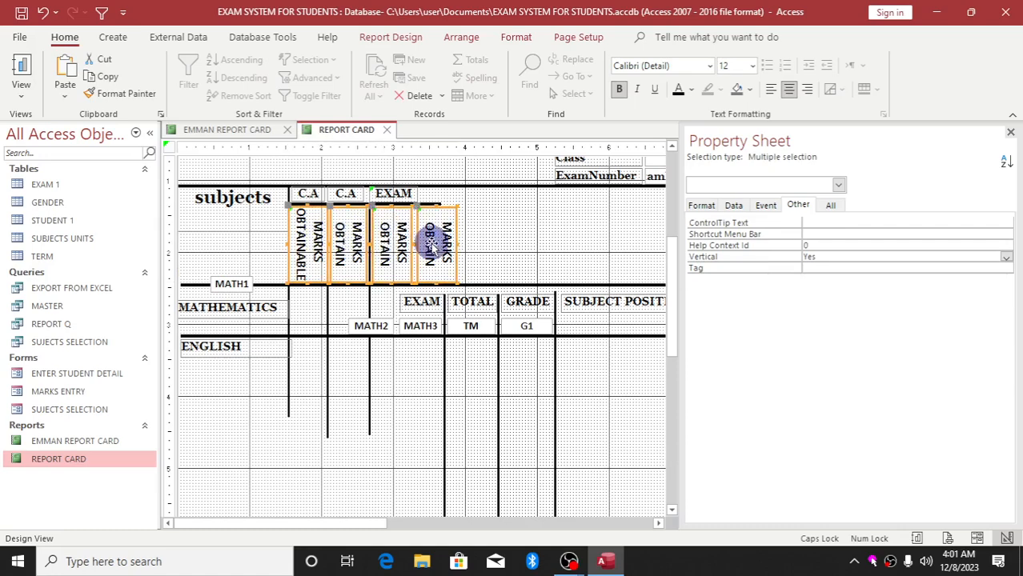
{"action": "left_click", "coordinate": [753, 68]}
{"action": "left_click", "coordinate": [735, 137]}
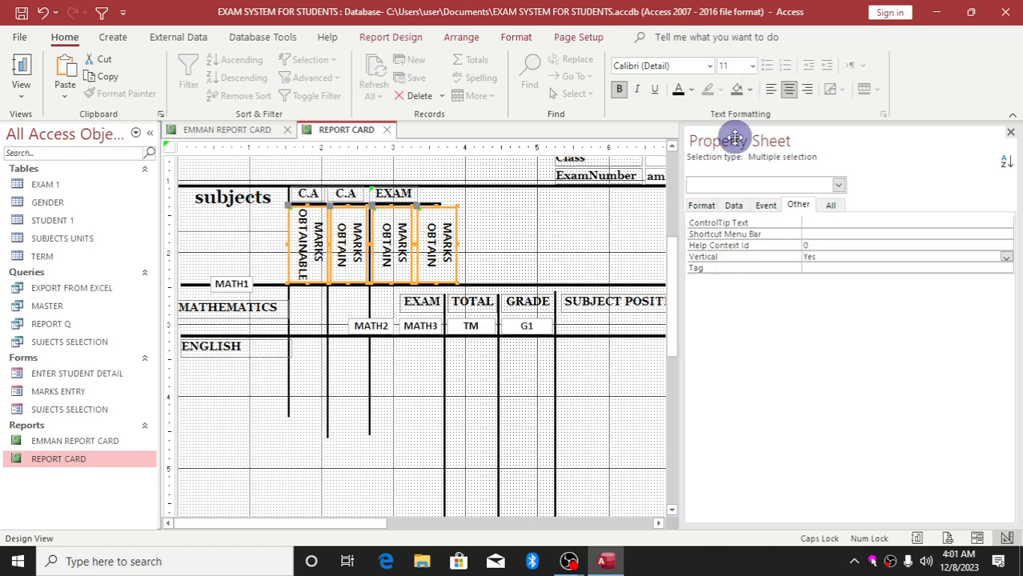
{"action": "left_click", "coordinate": [530, 244]}
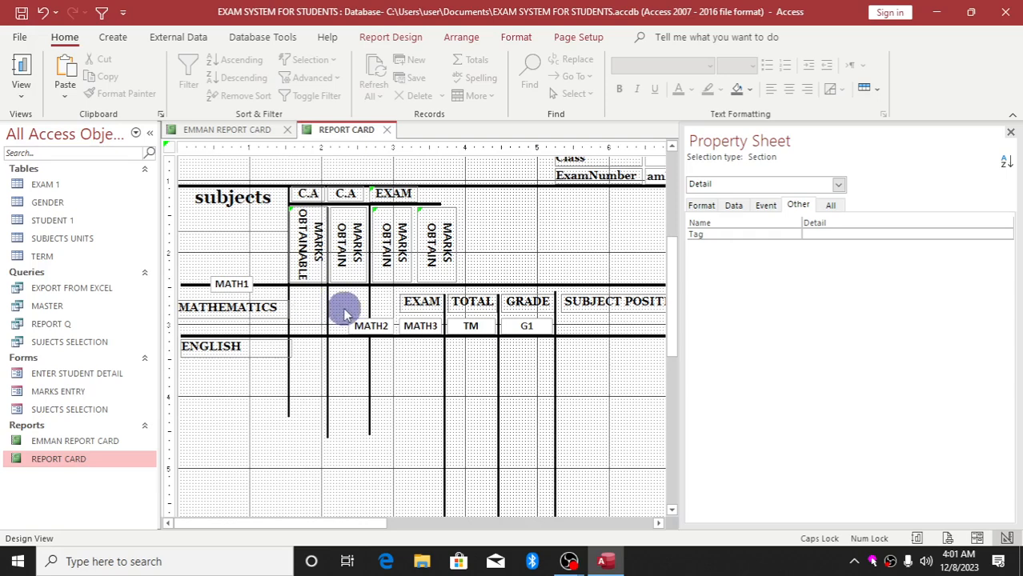
{"action": "left_click", "coordinate": [343, 268]}
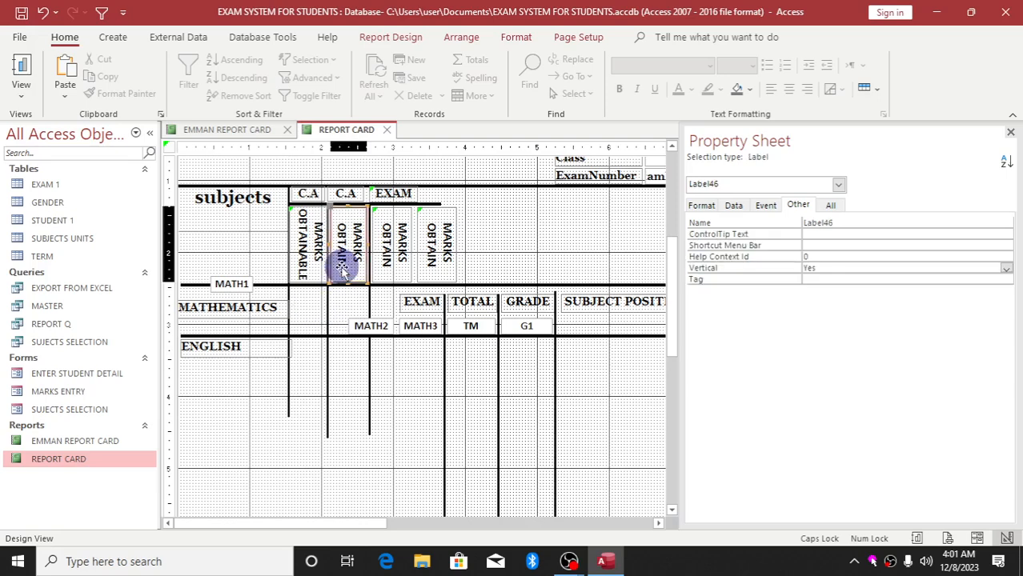
{"action": "left_click", "coordinate": [342, 267]}
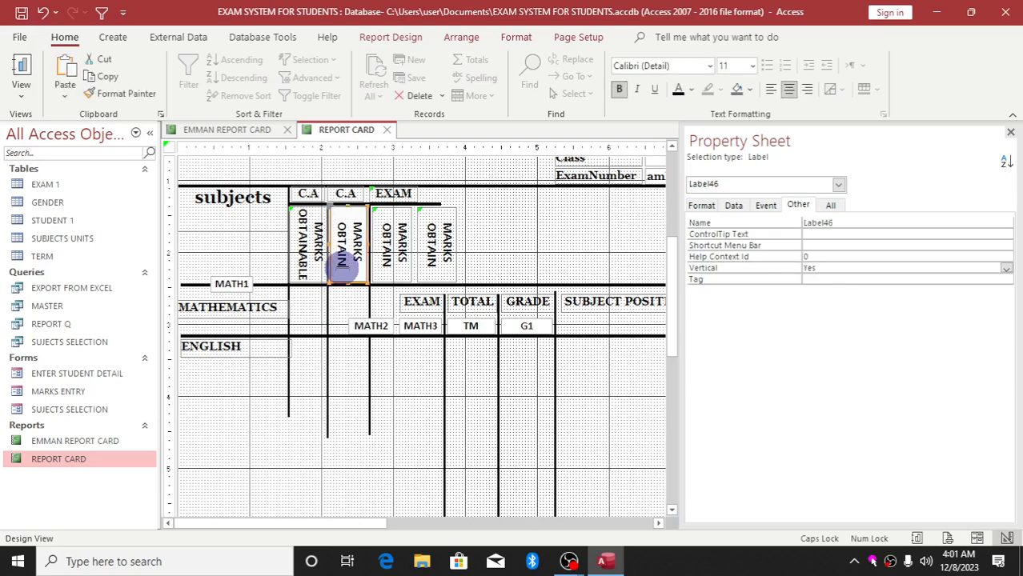
{"action": "left_click", "coordinate": [313, 316]}
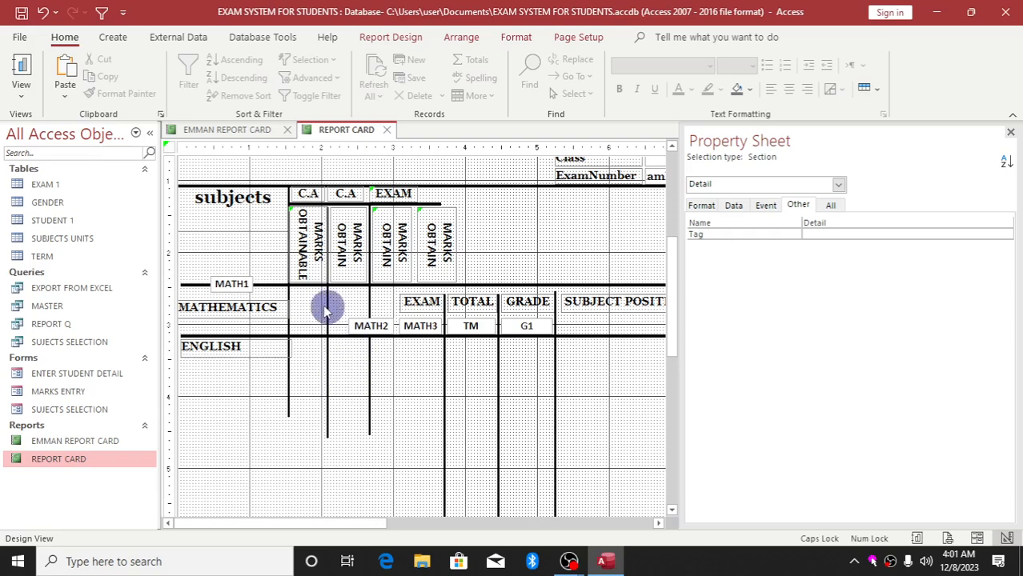
Step: Move the MATH1, MATH2, MATH3, TM and G1 text boxes into the empty area beneath the subjects heading
{"action": "left_click", "coordinate": [239, 284]}
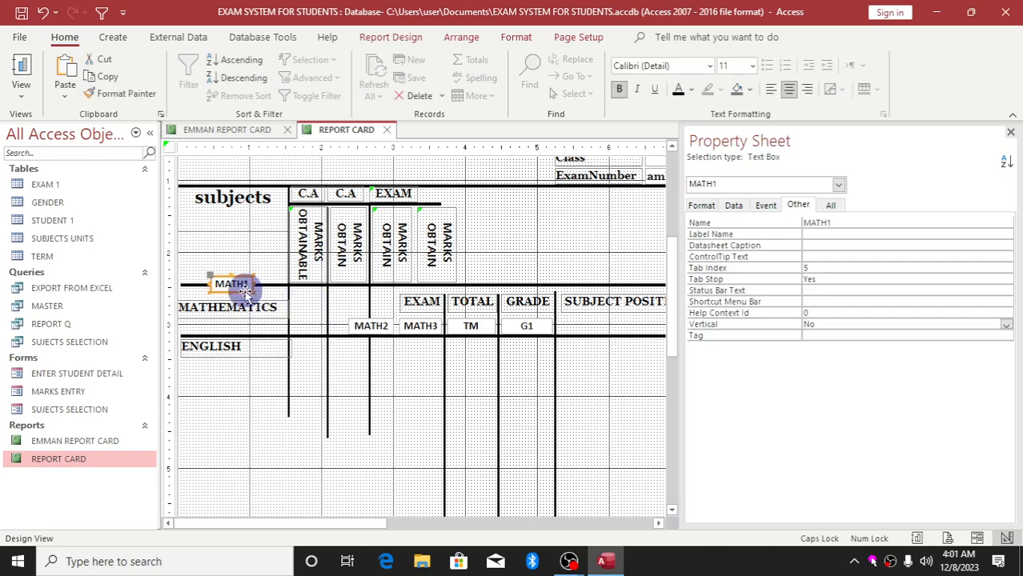
{"action": "left_click_drag", "start_coordinate": [245, 293], "coordinate": [235, 253]}
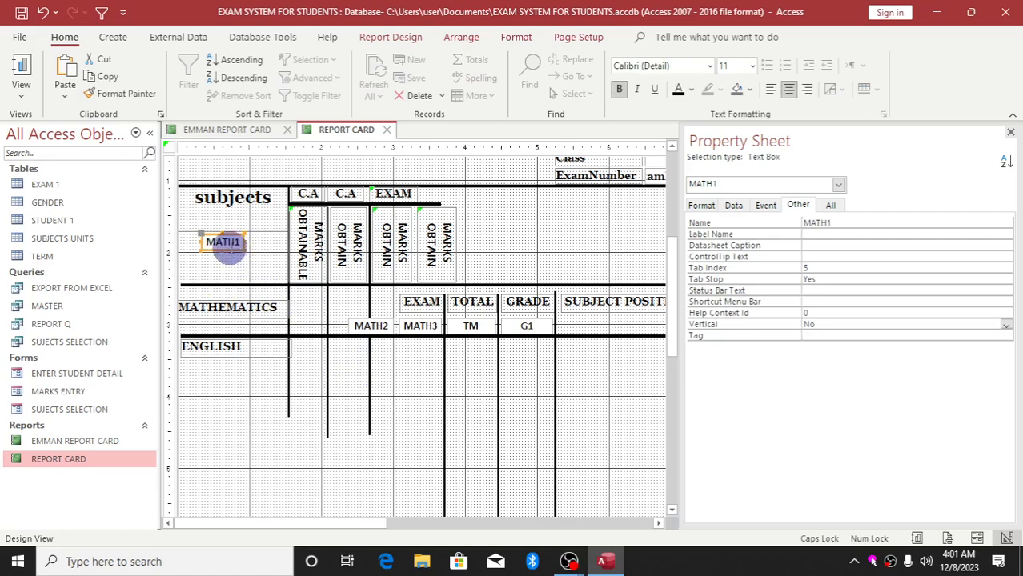
{"action": "left_click_drag", "start_coordinate": [383, 335], "coordinate": [227, 274]}
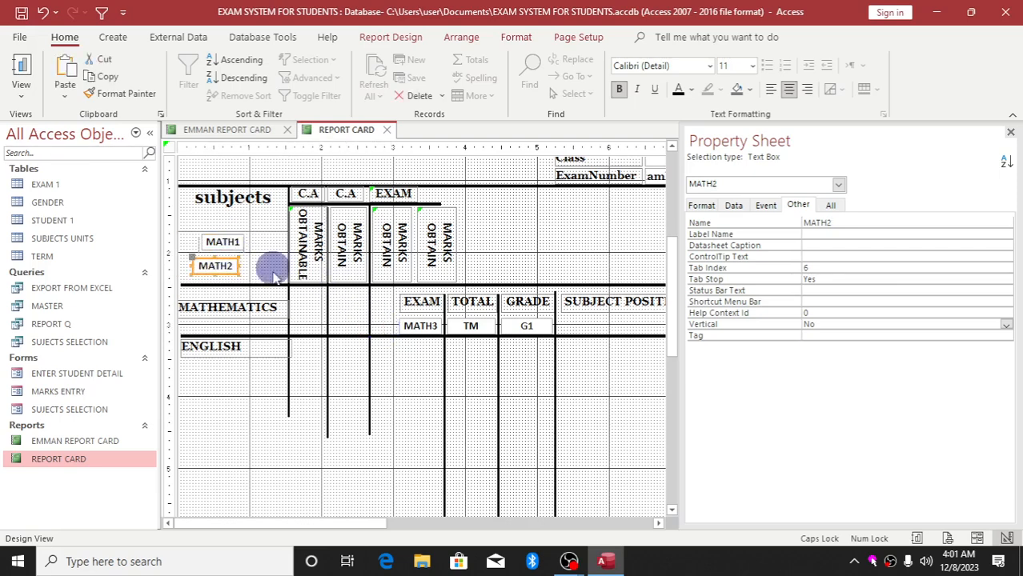
{"action": "left_click", "coordinate": [421, 324]}
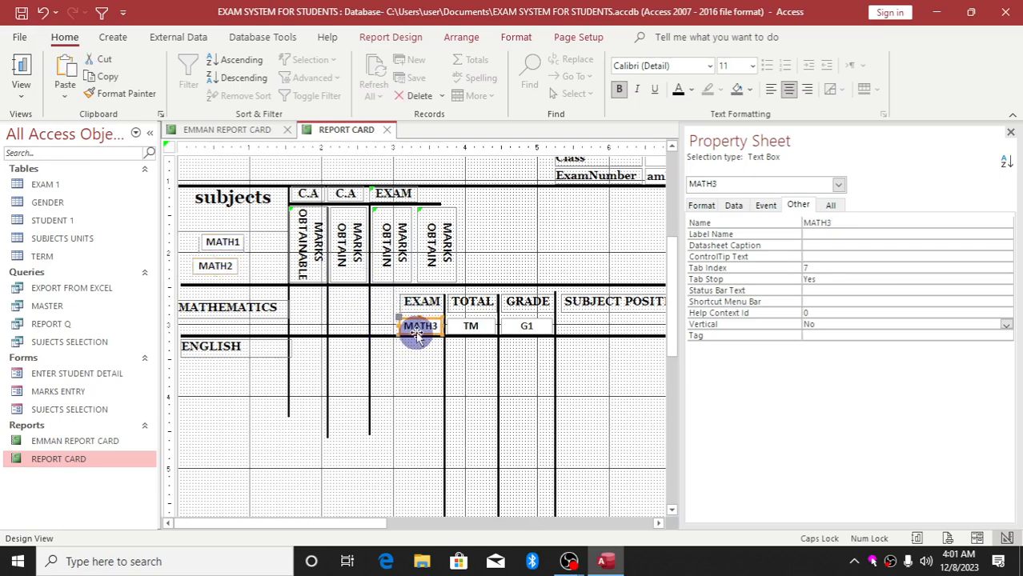
{"action": "left_click_drag", "start_coordinate": [417, 334], "coordinate": [263, 228]}
{"action": "left_click_drag", "start_coordinate": [472, 334], "coordinate": [257, 255]}
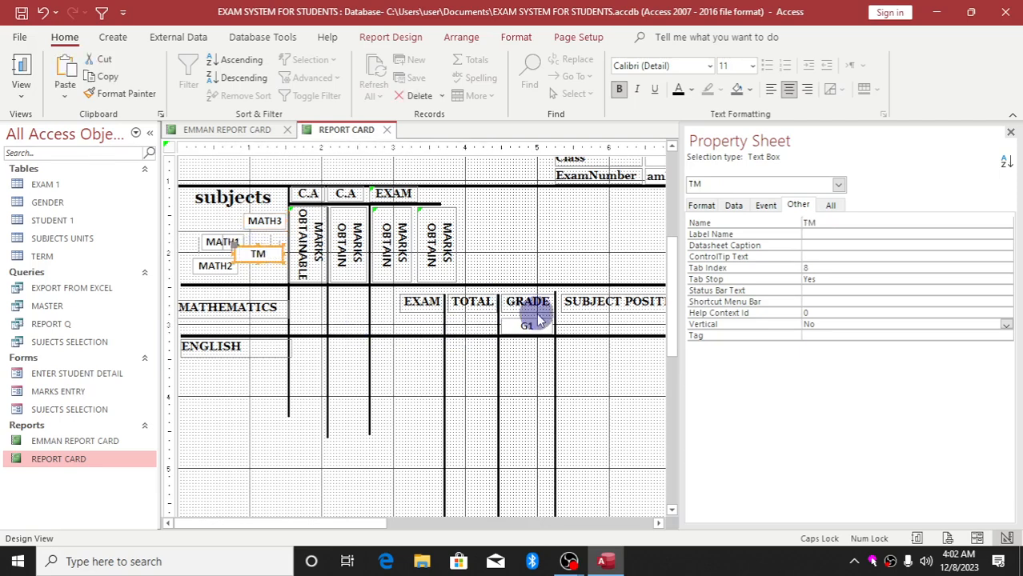
{"action": "left_click_drag", "start_coordinate": [531, 329], "coordinate": [217, 222]}
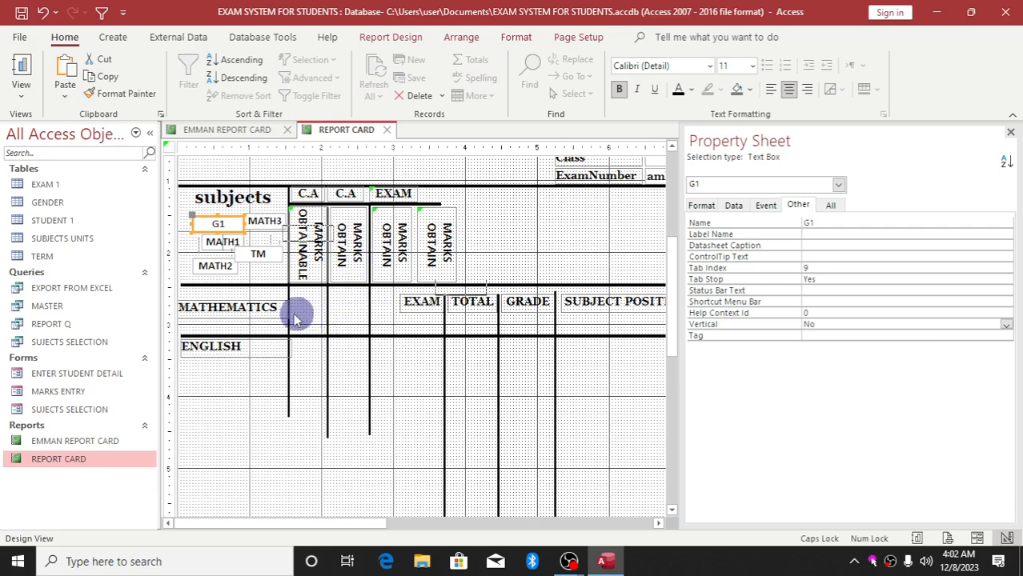
Step: Move the MATHEMATICS label up beneath the marks headings and raise the horizontal line above ENGLISH to the label's lower edge
{"action": "left_click_drag", "start_coordinate": [271, 318], "coordinate": [269, 307]}
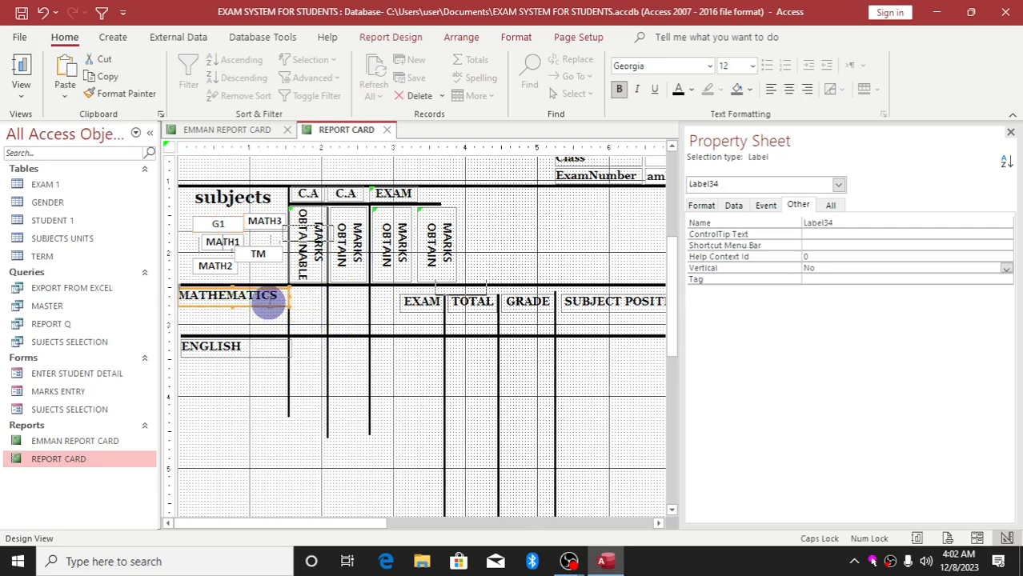
{"action": "left_click", "coordinate": [316, 337]}
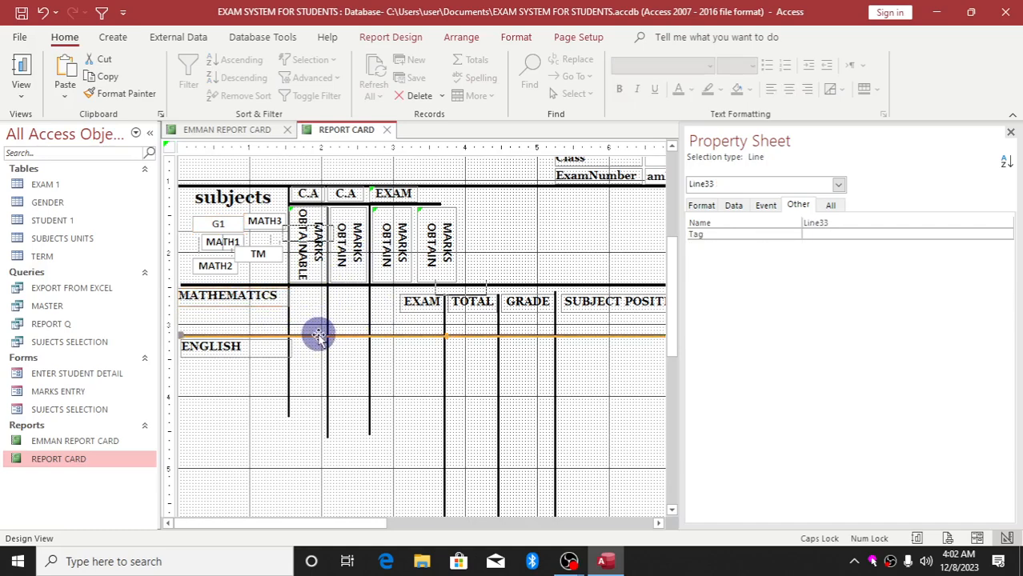
{"action": "left_click_drag", "start_coordinate": [318, 336], "coordinate": [317, 306]}
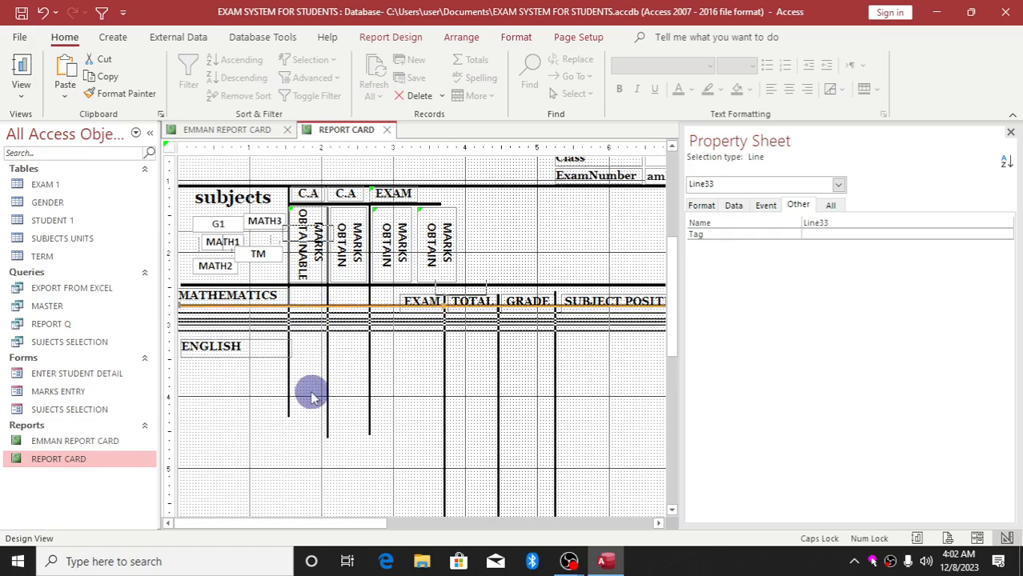
{"action": "left_click", "coordinate": [305, 323]}
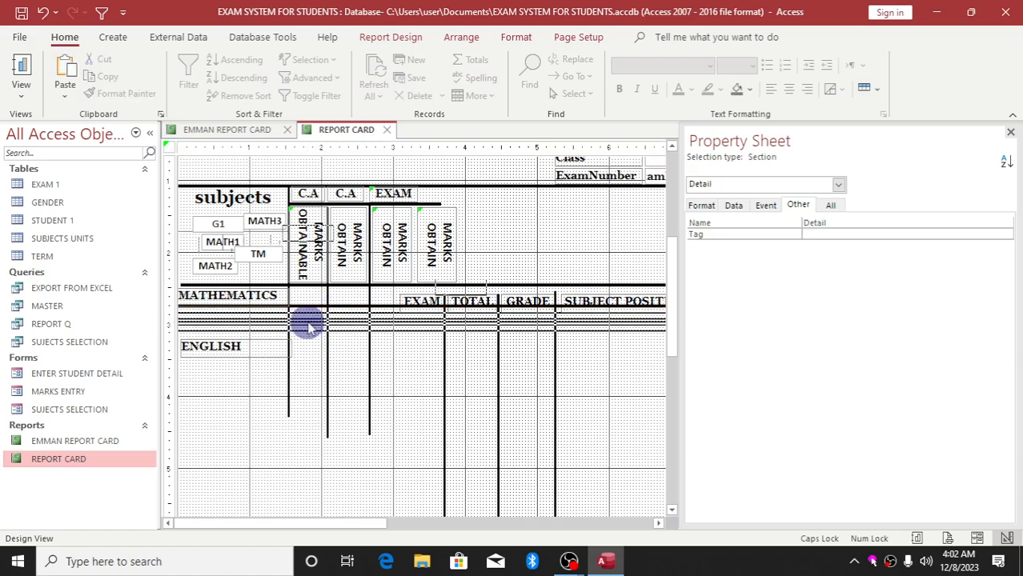
Step: Consult the EMMAN REPORT CARD layout and delete the leftover EXAM label beside TOTAL from REPORT CARD
{"action": "left_click", "coordinate": [229, 129]}
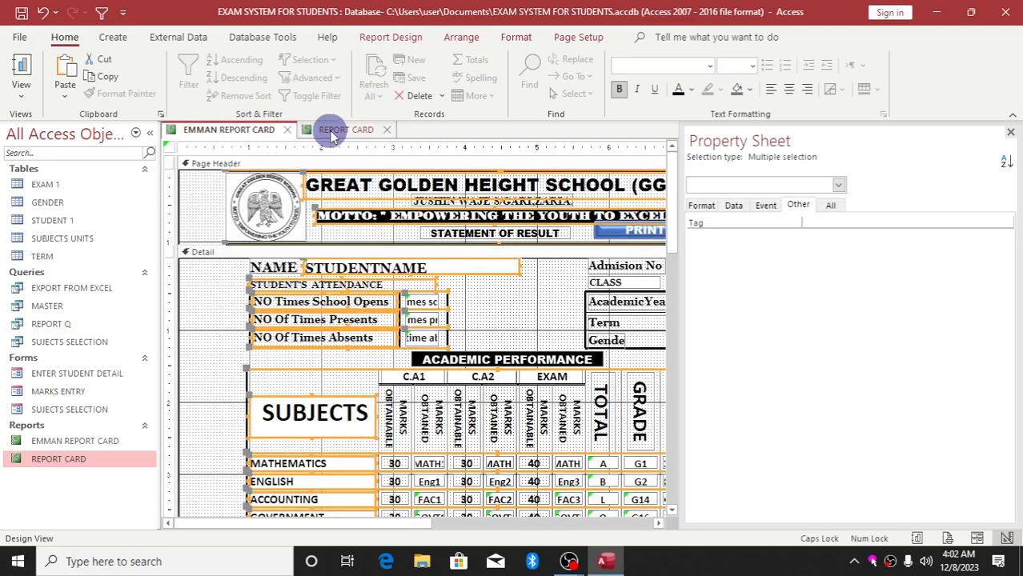
{"action": "left_click", "coordinate": [333, 132]}
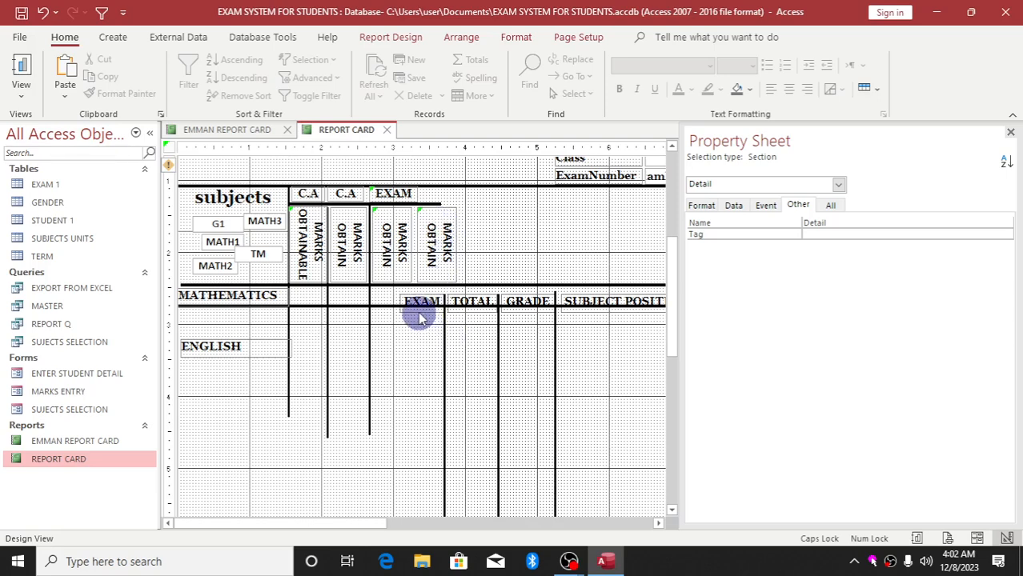
{"action": "left_click_drag", "start_coordinate": [419, 318], "coordinate": [405, 365]}
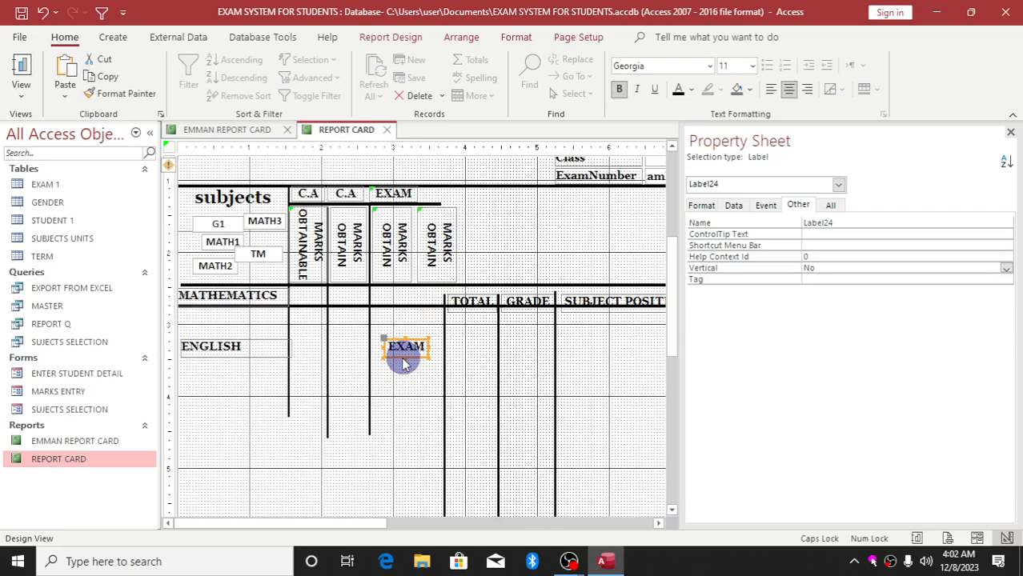
{"action": "key", "text": "Delete"}
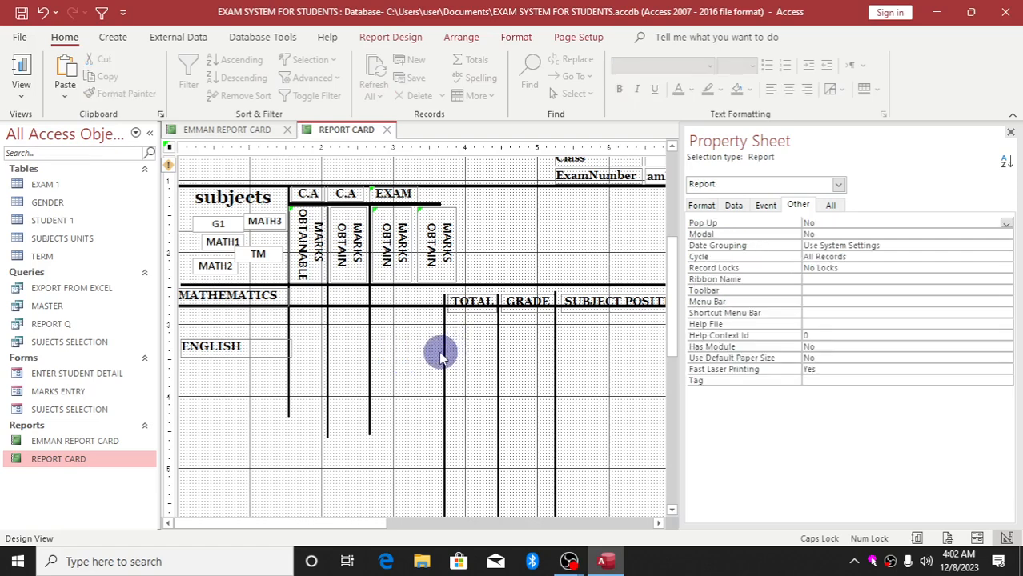
Step: Move the vertical line from beside TOTAL up between the last two MARKS OBTAIN labels and compare with EMMAN REPORT CARD
{"action": "left_click_drag", "start_coordinate": [444, 357], "coordinate": [411, 258]}
{"action": "left_click", "coordinate": [498, 252]}
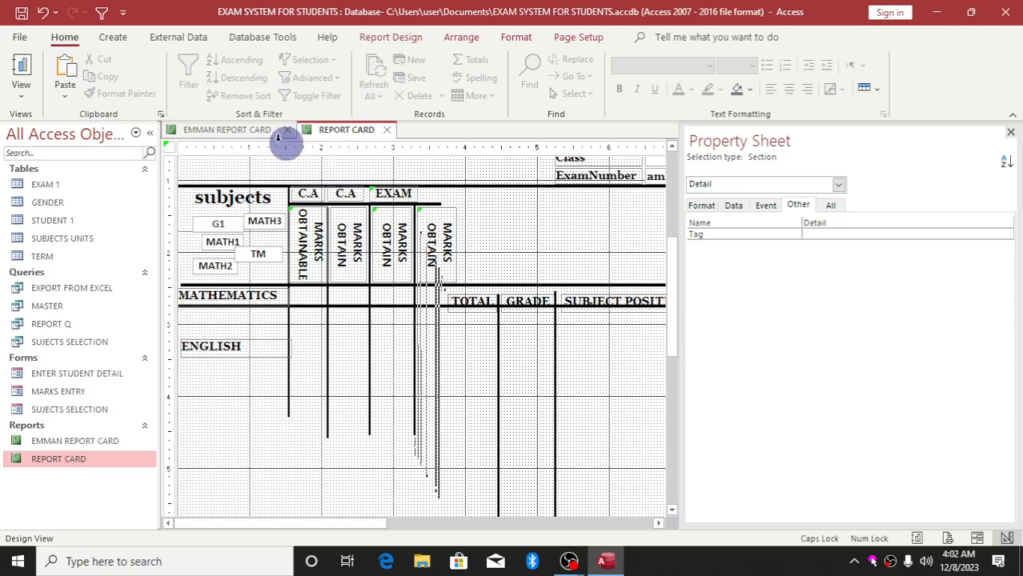
{"action": "left_click", "coordinate": [237, 133]}
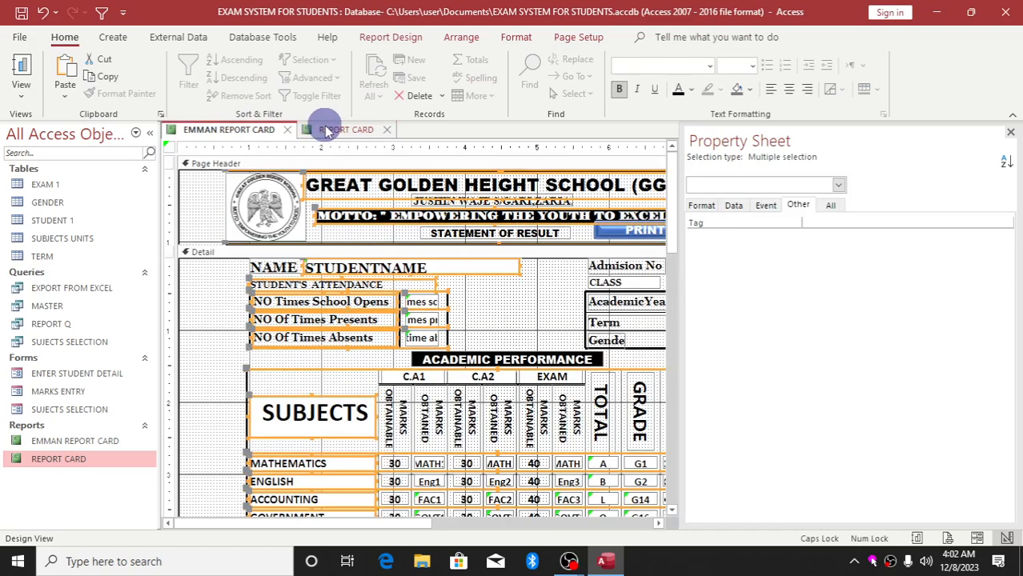
{"action": "left_click", "coordinate": [330, 131]}
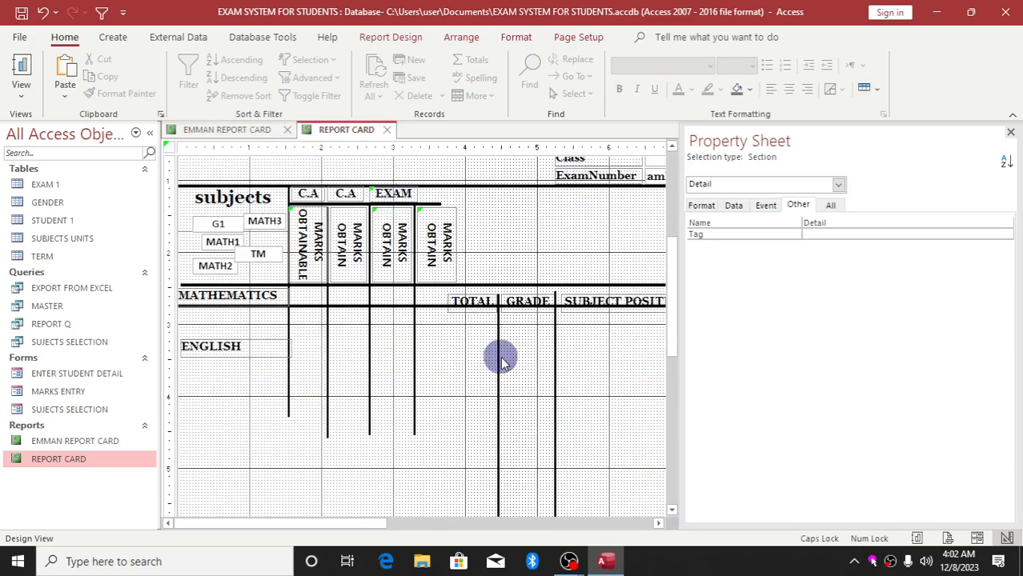
Step: Move the TOTAL label up beside the last MARKS OBTAIN label and set its Vertical property to Yes
{"action": "left_click", "coordinate": [483, 302]}
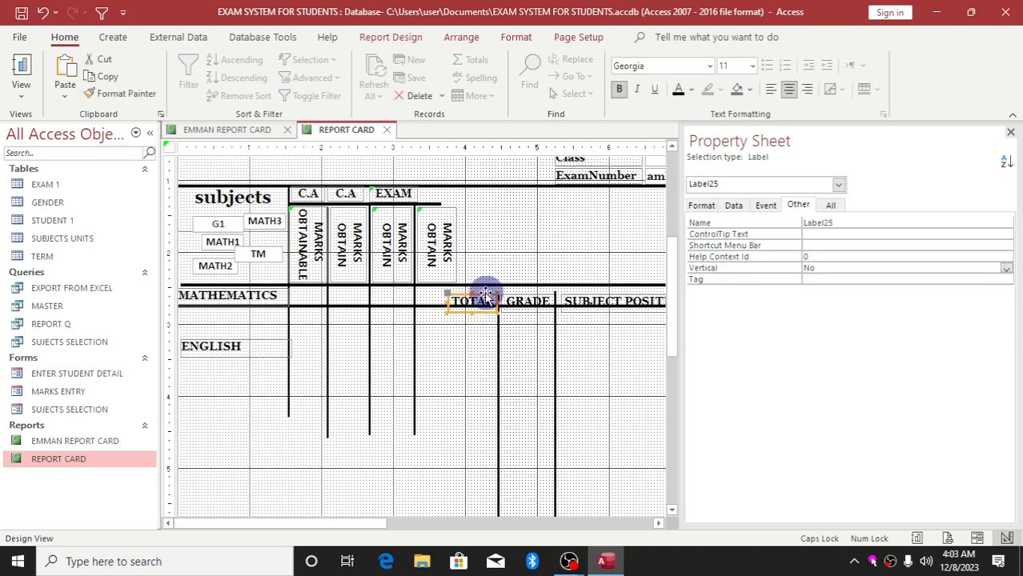
{"action": "left_click_drag", "start_coordinate": [486, 296], "coordinate": [504, 215]}
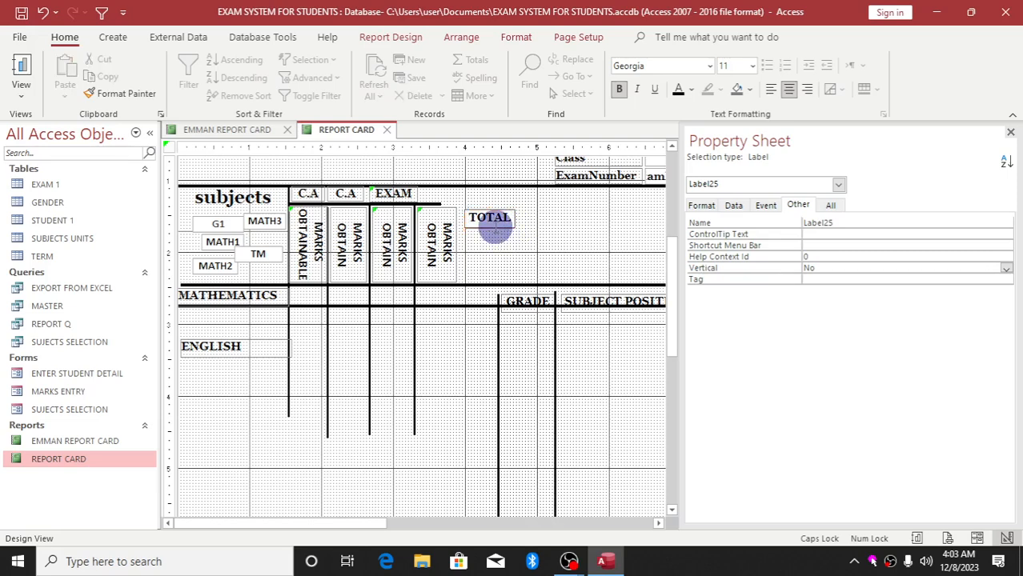
{"action": "left_click", "coordinate": [538, 251]}
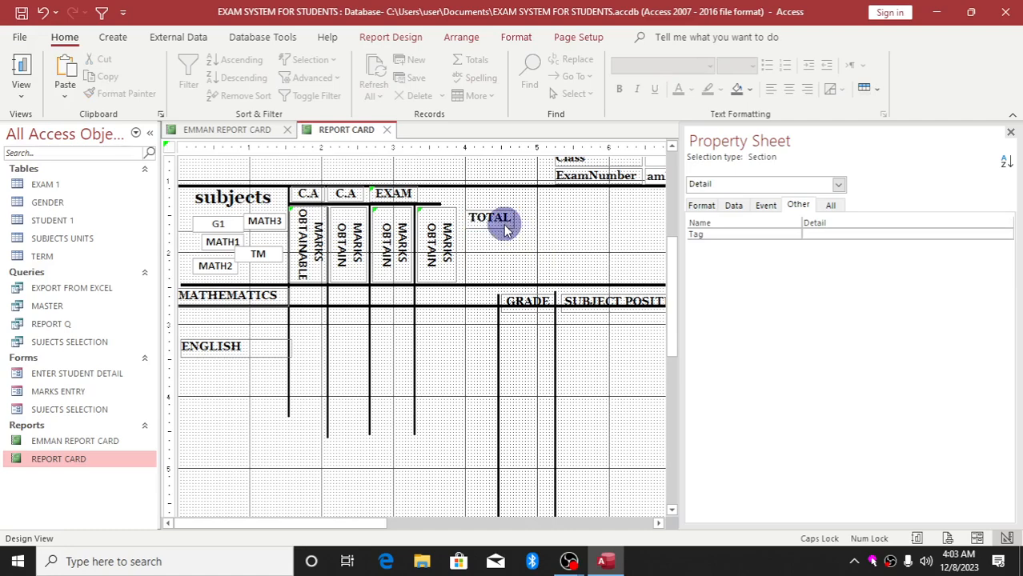
{"action": "left_click", "coordinate": [504, 231]}
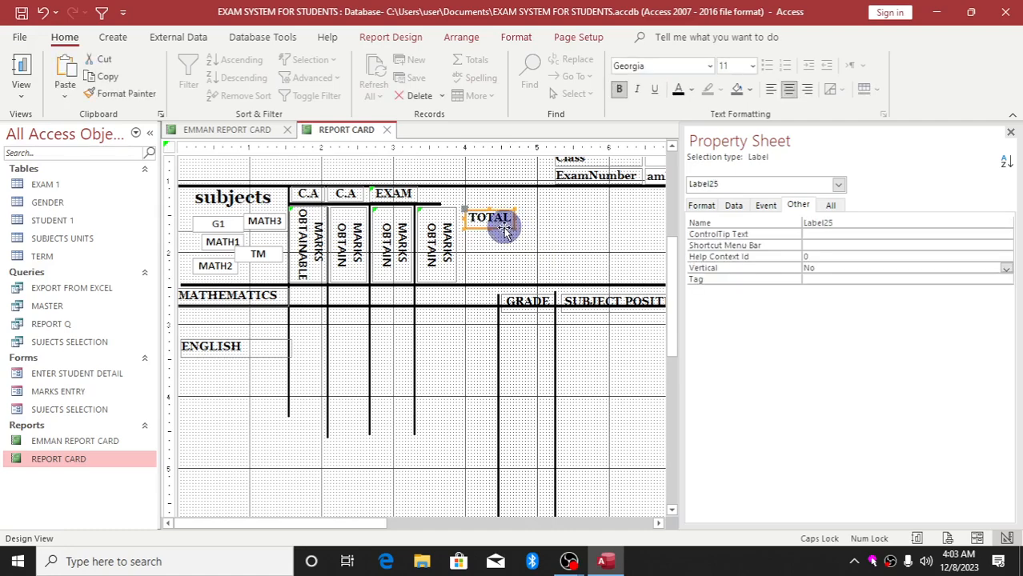
{"action": "left_click", "coordinate": [833, 268]}
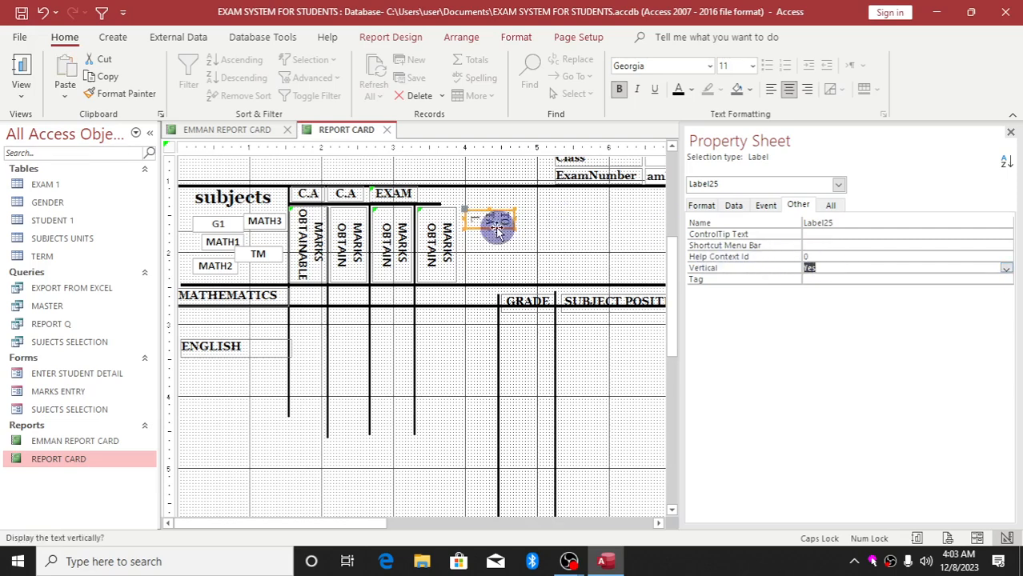
Step: Align the top of the TOTAL label with the marks labels and lengthen it down to just above the horizontal line
{"action": "left_click_drag", "start_coordinate": [490, 229], "coordinate": [492, 267]}
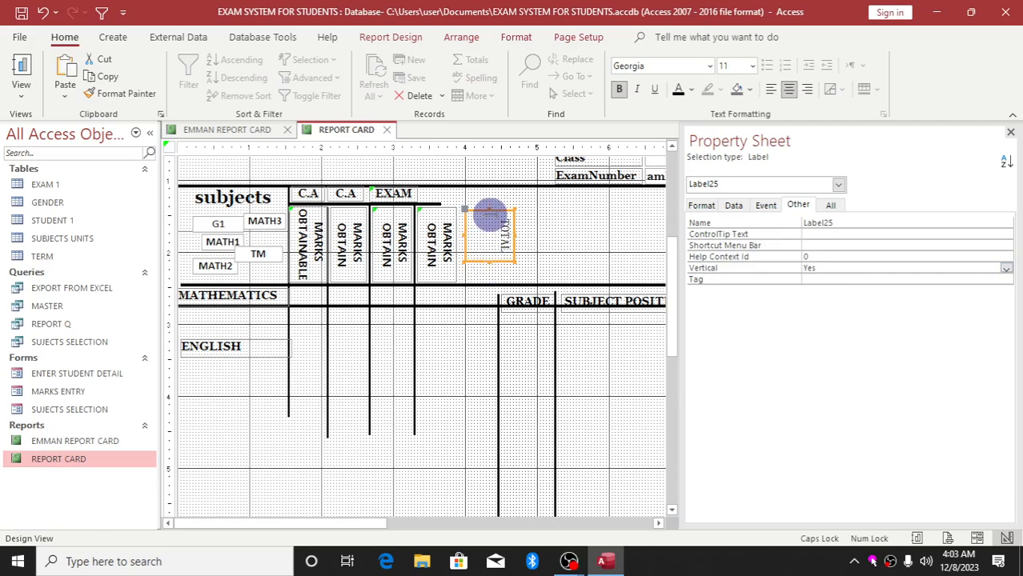
{"action": "left_click_drag", "start_coordinate": [494, 211], "coordinate": [489, 208]}
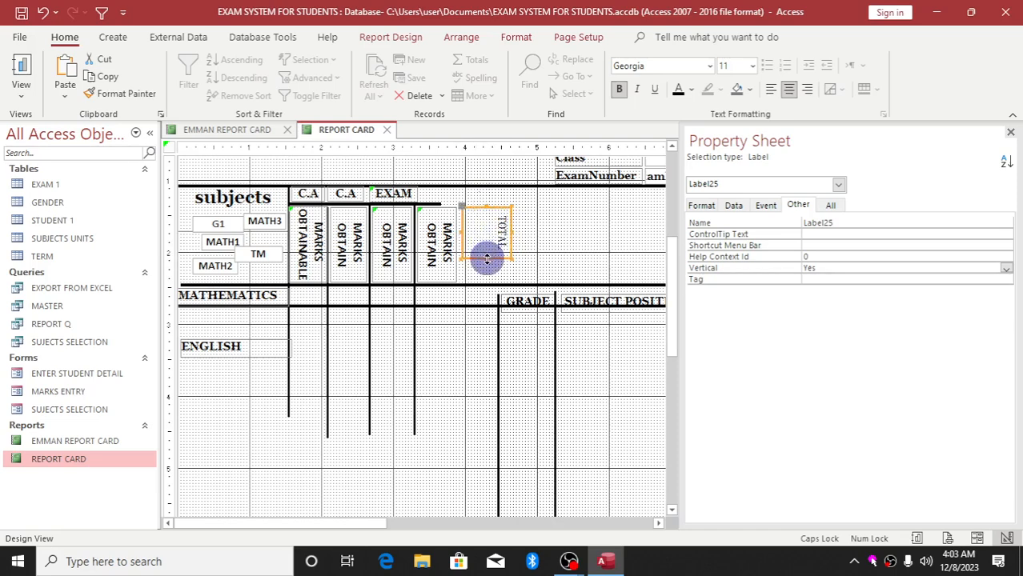
{"action": "left_click_drag", "start_coordinate": [487, 260], "coordinate": [489, 279]}
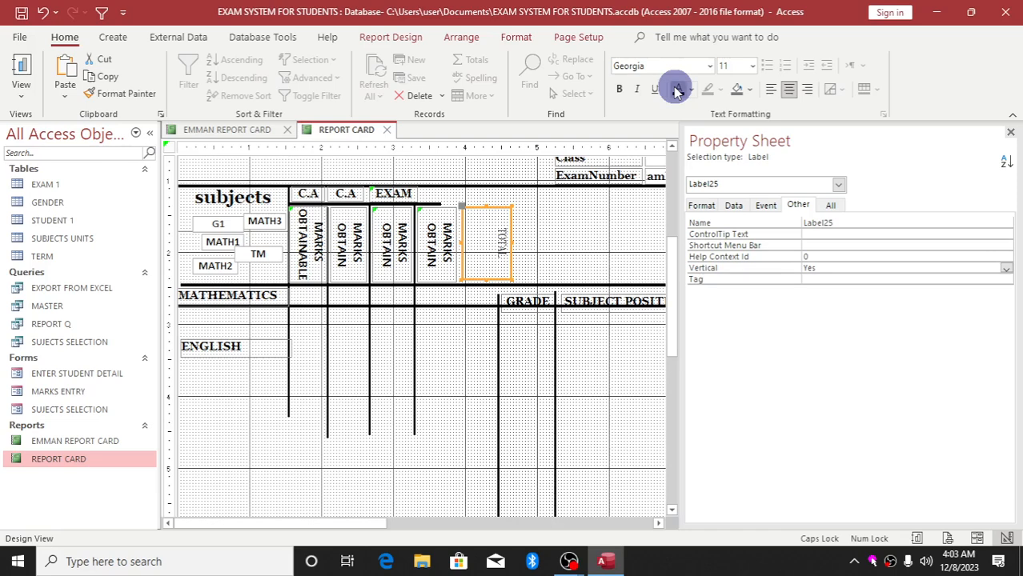
Step: Make the TOTAL label bold with the Automatic font color and narrow it to fit its vertical text
{"action": "left_click", "coordinate": [524, 252]}
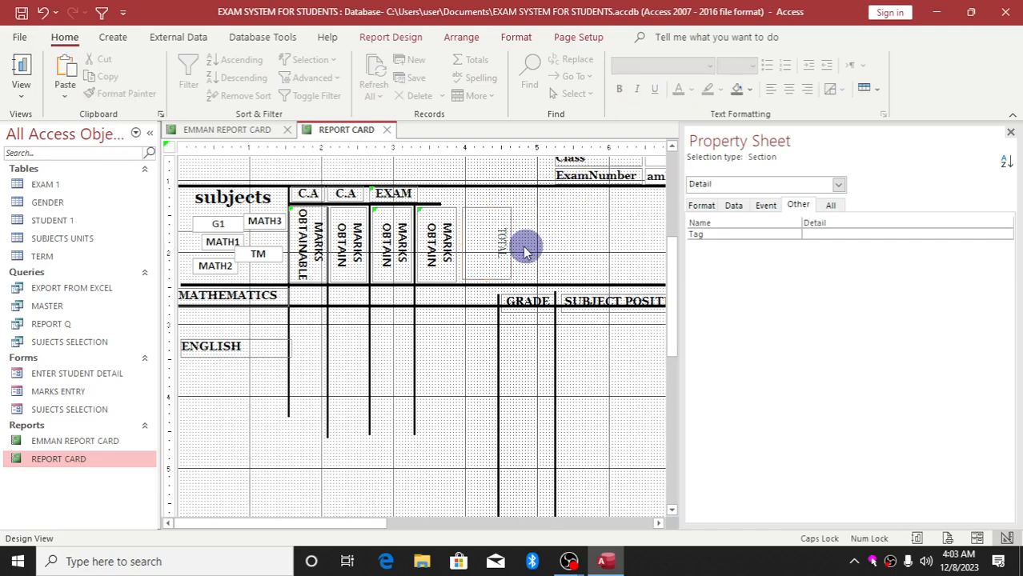
{"action": "left_click", "coordinate": [493, 245]}
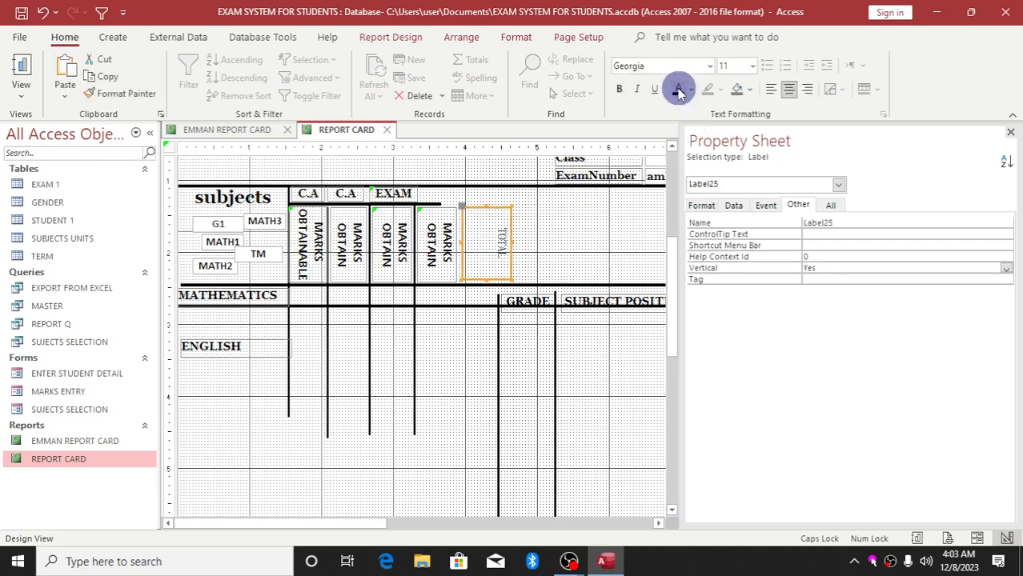
{"action": "left_click", "coordinate": [622, 91]}
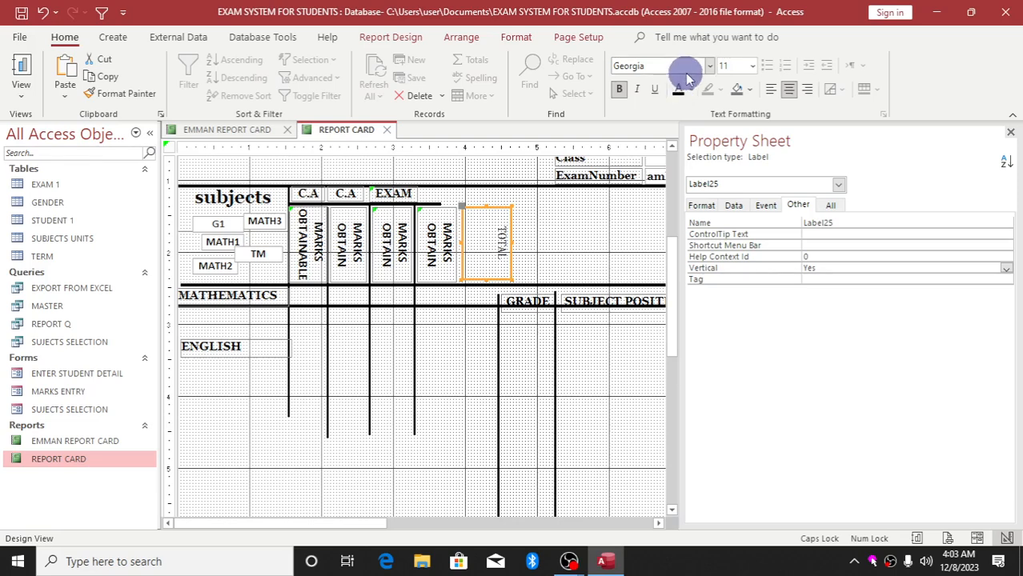
{"action": "left_click", "coordinate": [690, 91]}
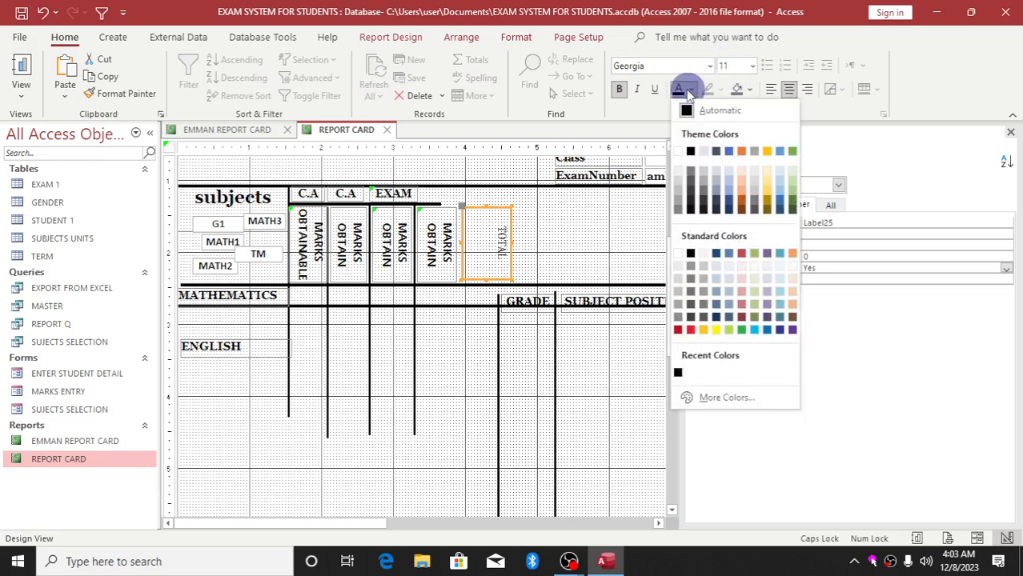
{"action": "left_click", "coordinate": [682, 109]}
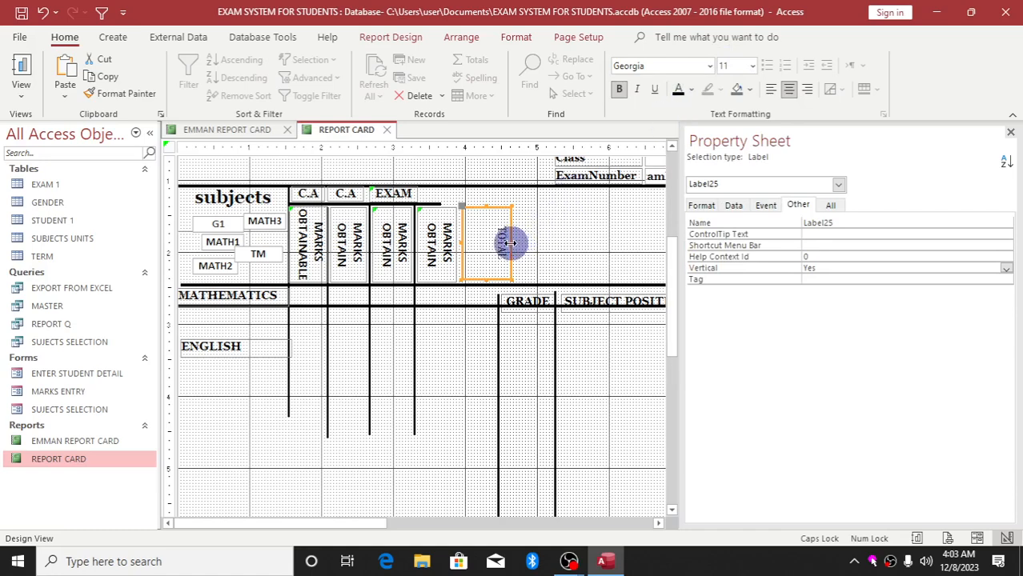
{"action": "left_click_drag", "start_coordinate": [510, 242], "coordinate": [495, 240]}
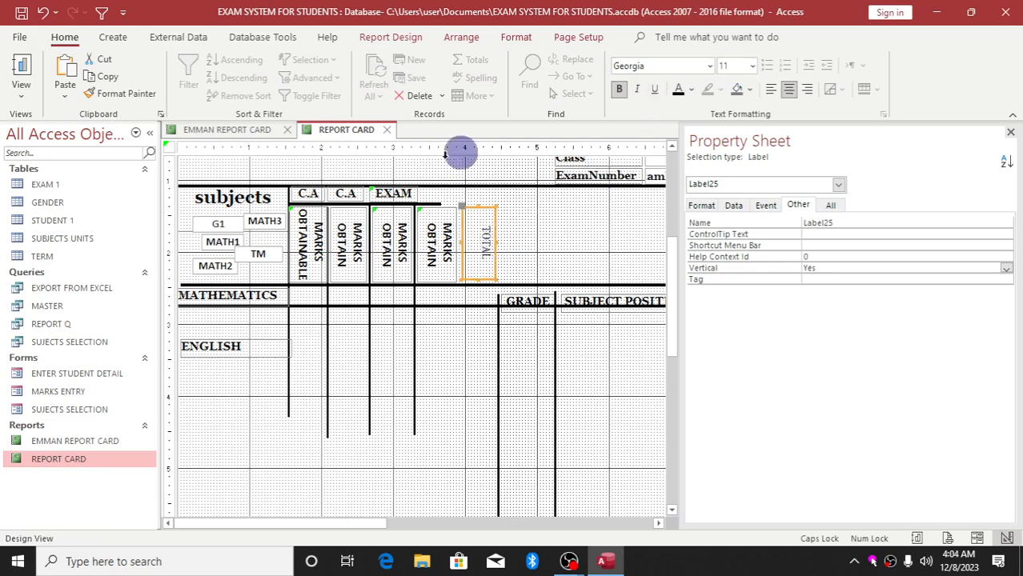
Step: Set the font size of the vertical TOTAL label to 14
{"action": "left_click", "coordinate": [356, 244]}
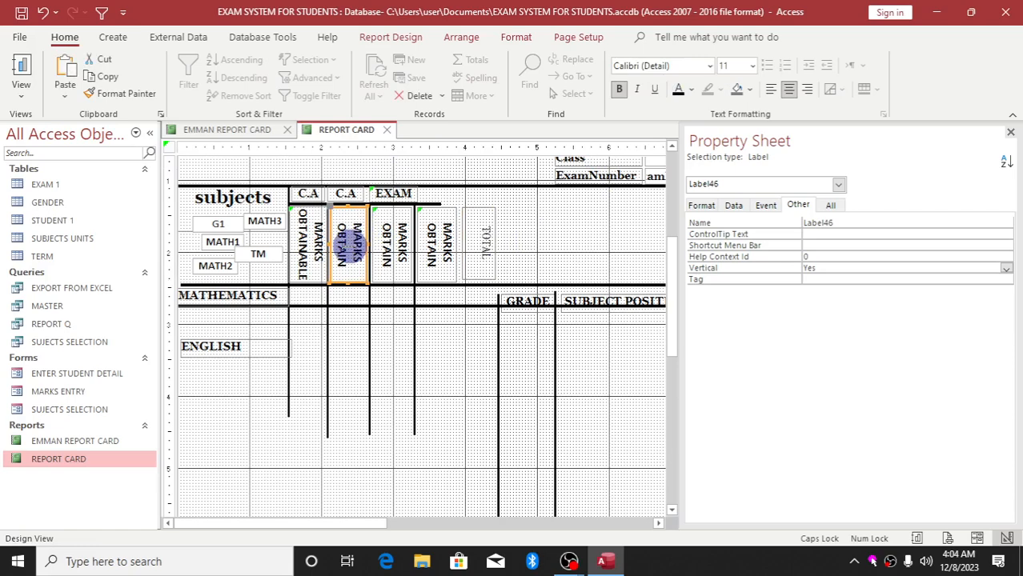
{"action": "left_click", "coordinate": [480, 240]}
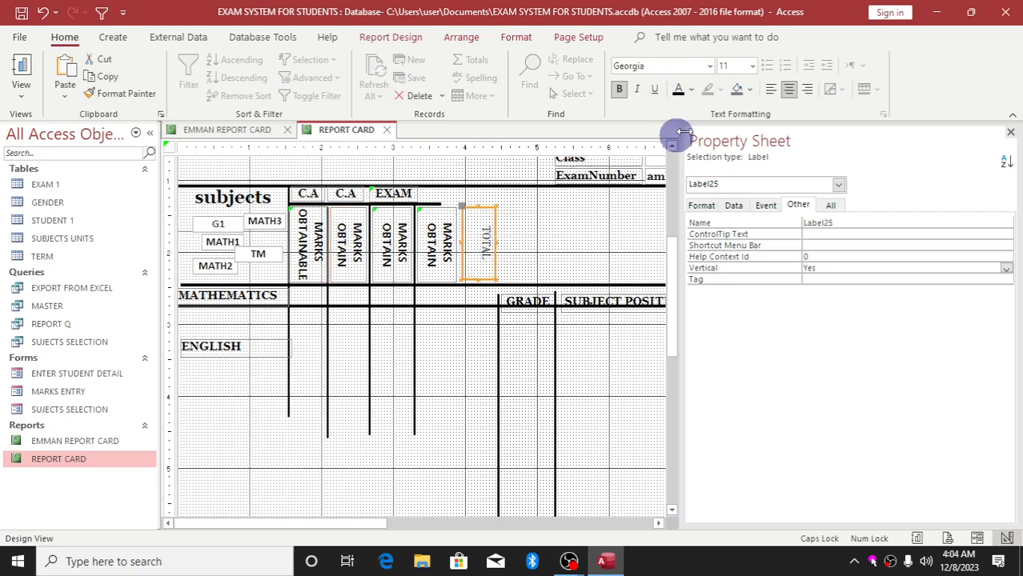
{"action": "left_click", "coordinate": [753, 68]}
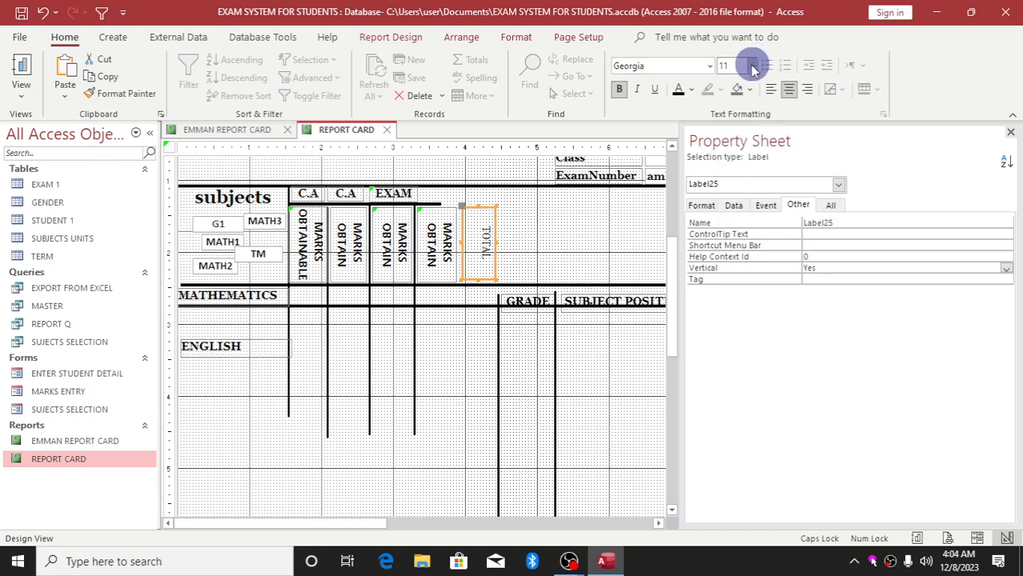
{"action": "left_click", "coordinate": [733, 170]}
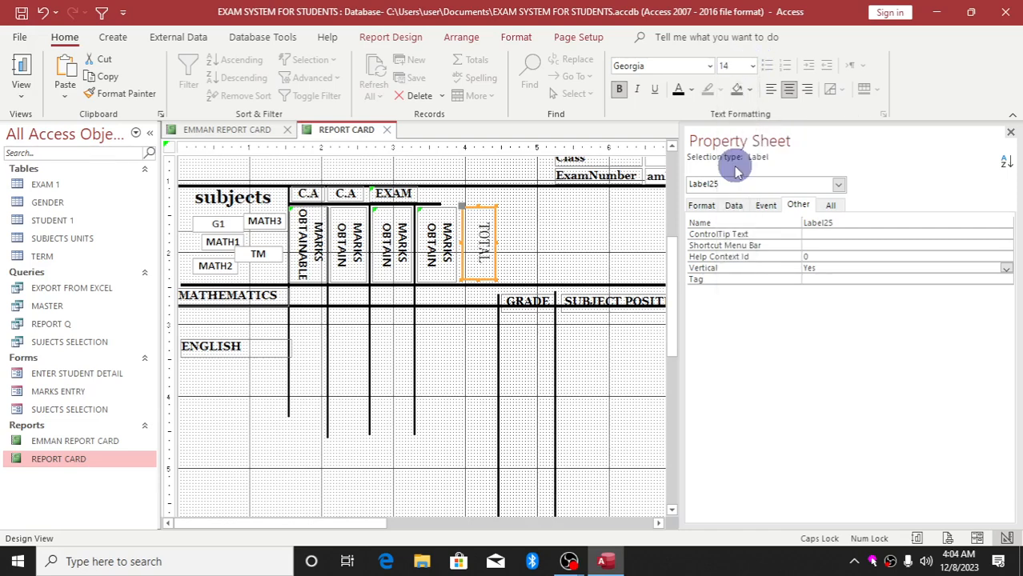
{"action": "left_click", "coordinate": [537, 253]}
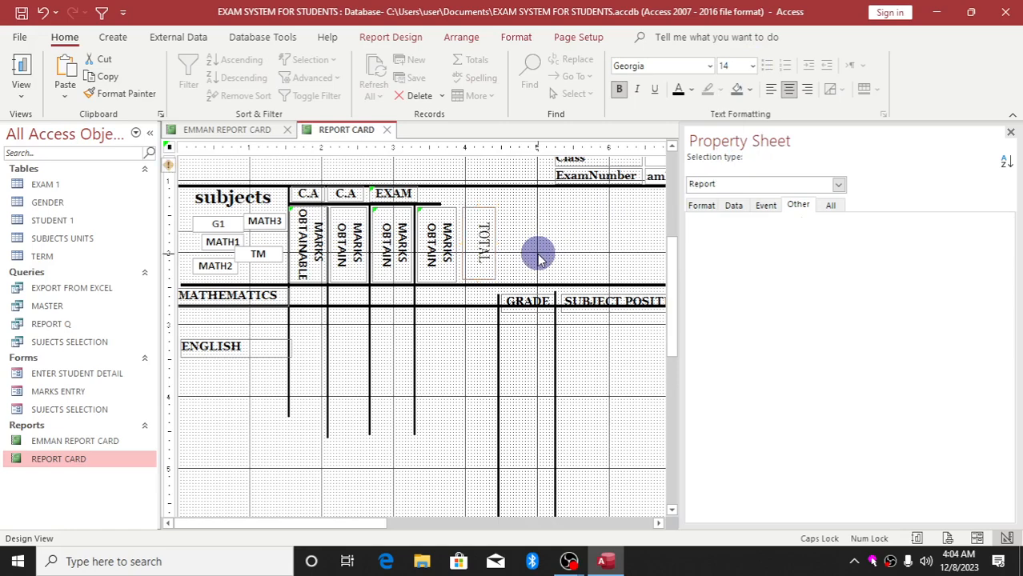
Step: Set the background color of the TOTAL label to Automatic
{"action": "left_click", "coordinate": [480, 250]}
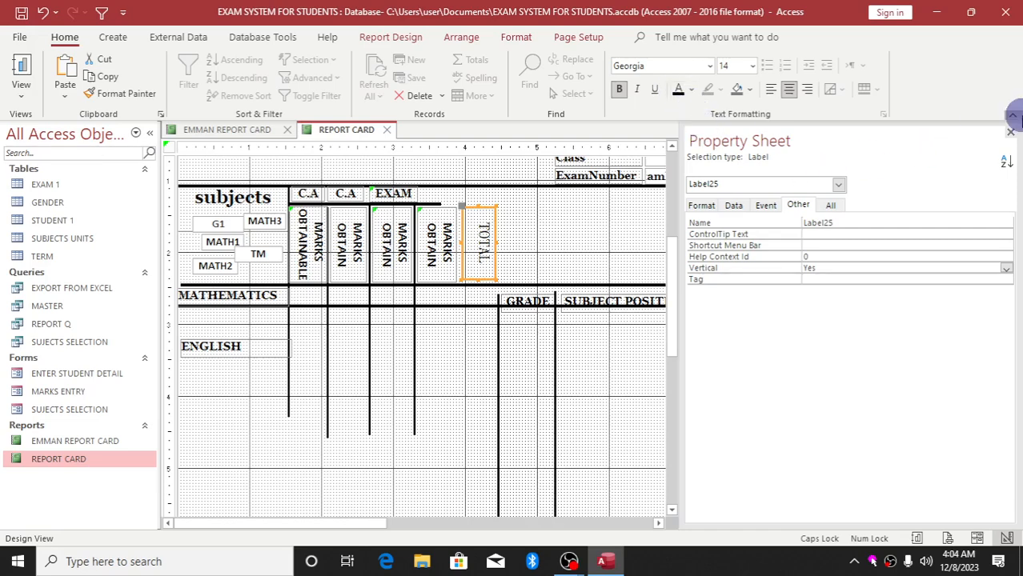
{"action": "left_click", "coordinate": [1013, 134]}
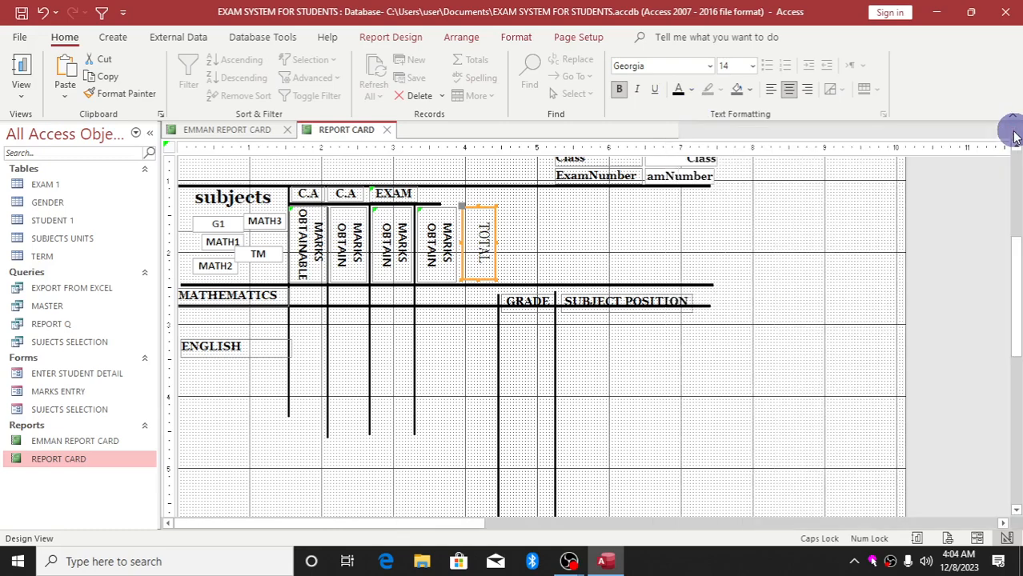
{"action": "left_click", "coordinate": [580, 261]}
{"action": "double_click", "coordinate": [481, 264]}
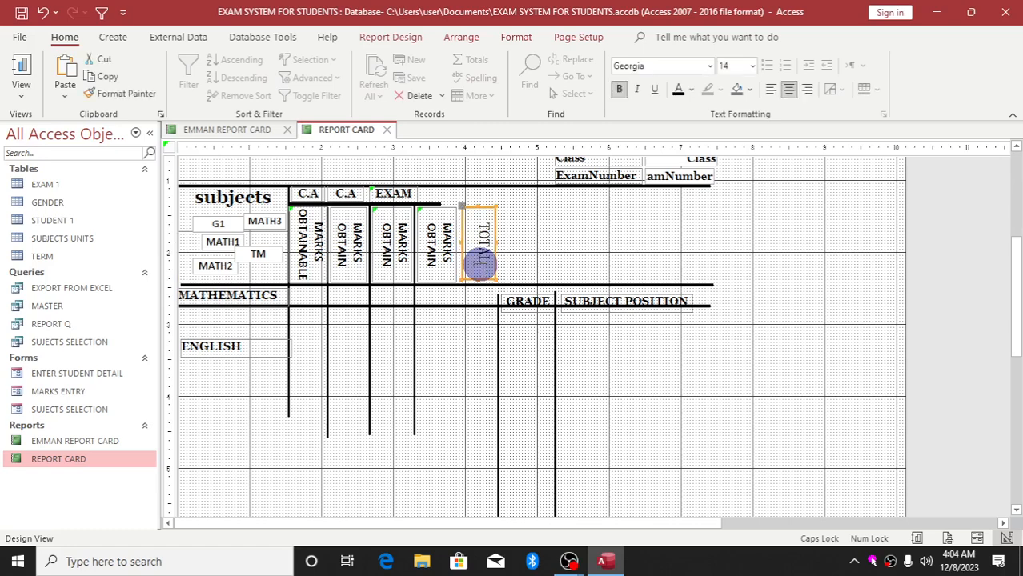
{"action": "left_click", "coordinate": [481, 263]}
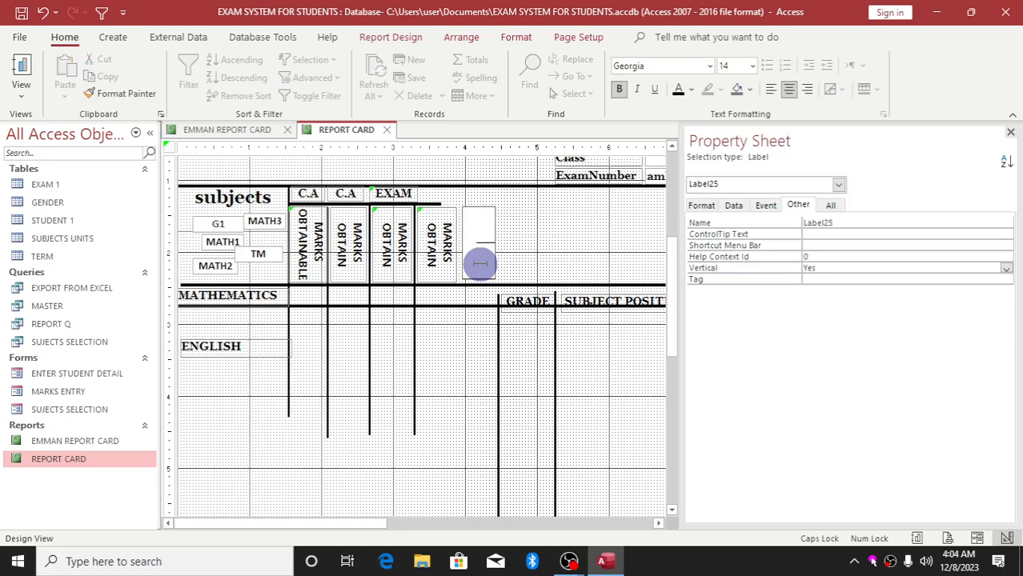
{"action": "left_click", "coordinate": [750, 90]}
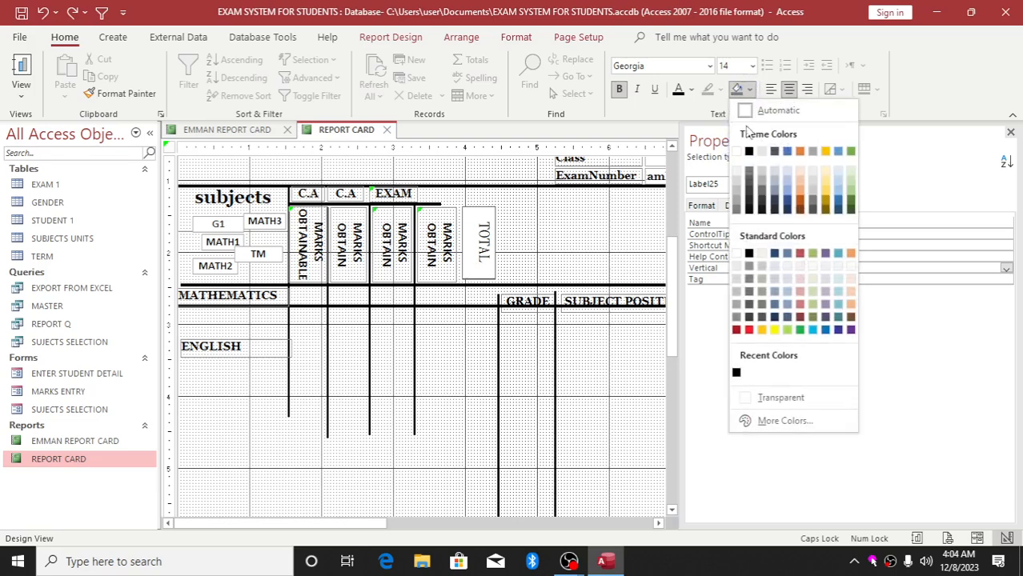
{"action": "left_click", "coordinate": [744, 112]}
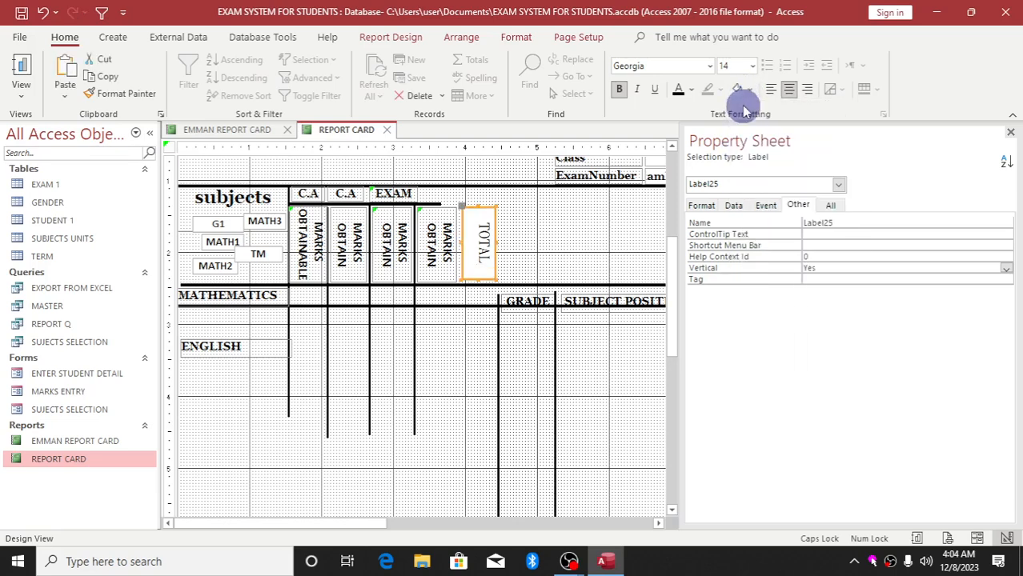
Step: Apply the black theme font color to the TOTAL label and toggle its bold formatting
{"action": "left_click", "coordinate": [694, 90]}
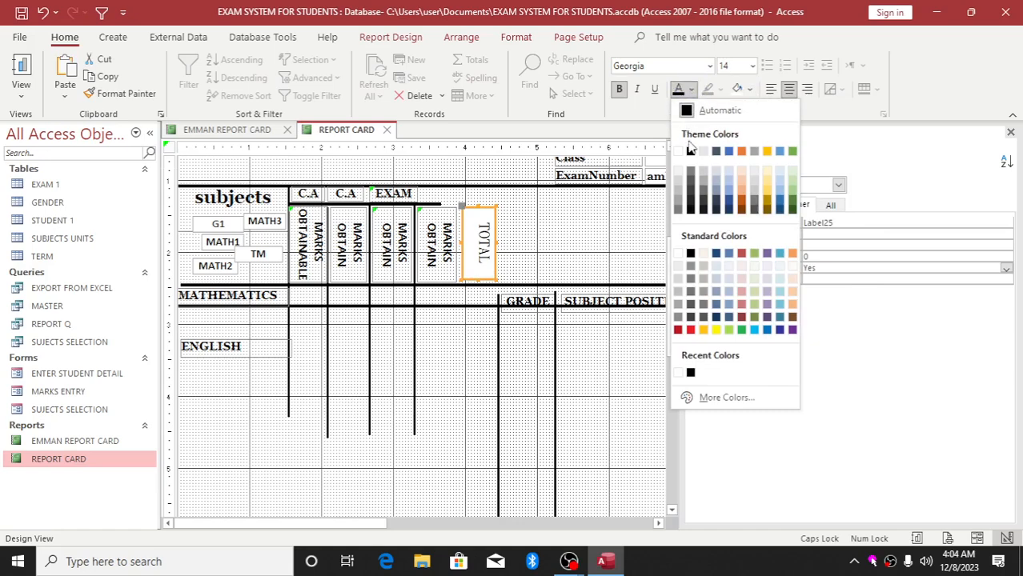
{"action": "left_click", "coordinate": [691, 152]}
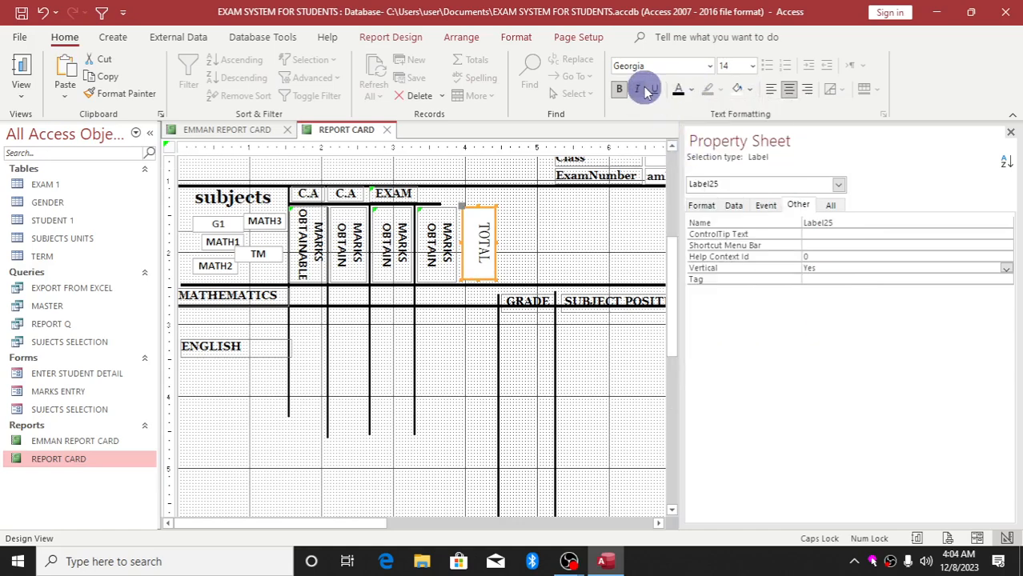
{"action": "left_click", "coordinate": [618, 91]}
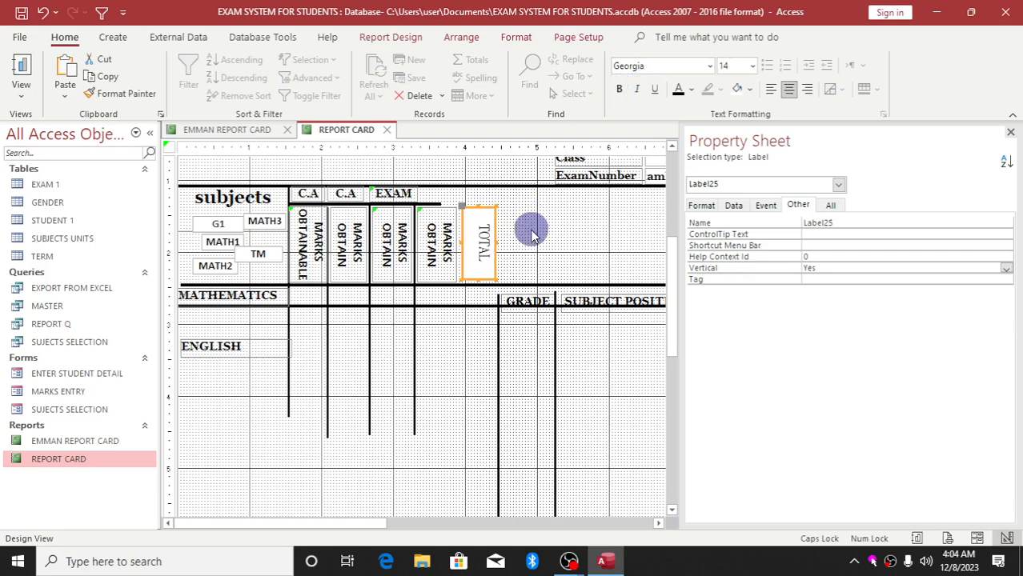
{"action": "left_click", "coordinate": [531, 228]}
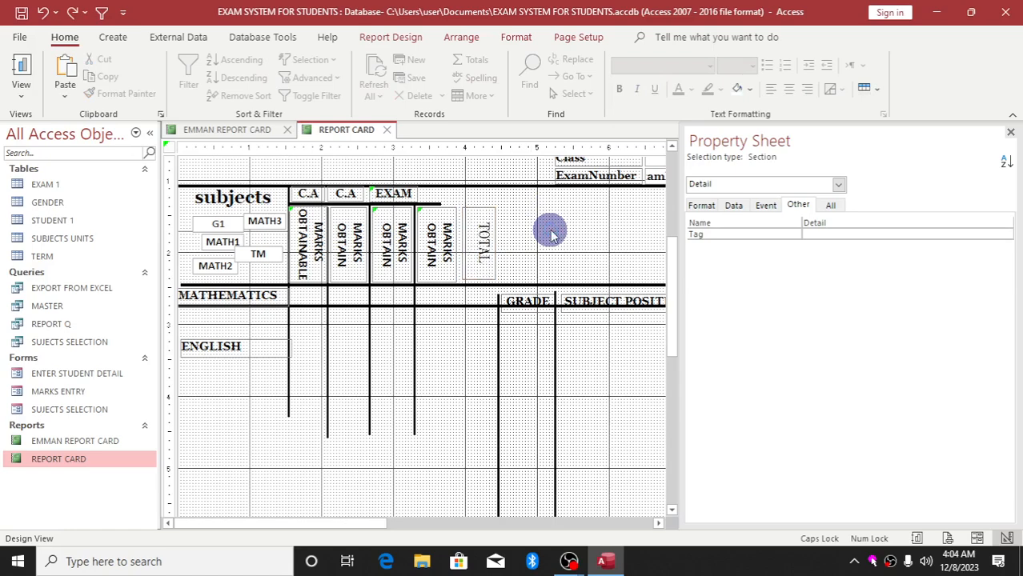
{"action": "left_click_drag", "start_coordinate": [548, 225], "coordinate": [483, 269]}
{"action": "left_click", "coordinate": [480, 267]}
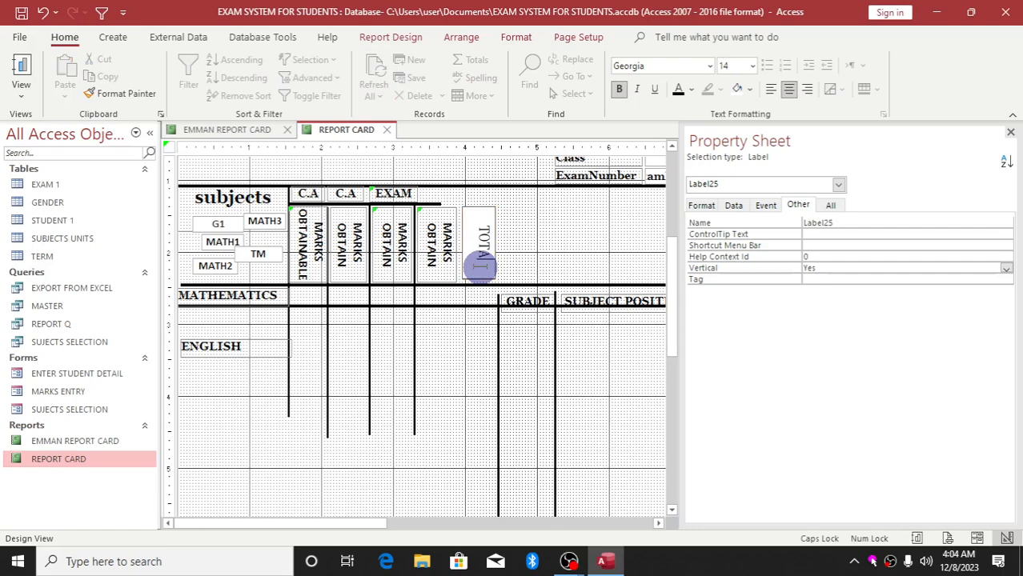
{"action": "left_click", "coordinate": [506, 265]}
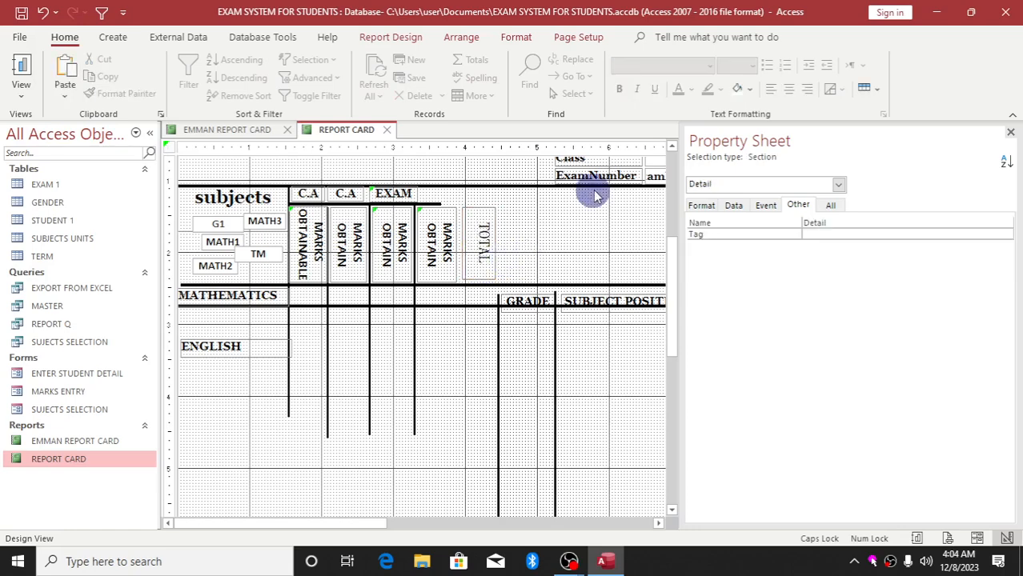
{"action": "left_click", "coordinate": [482, 271]}
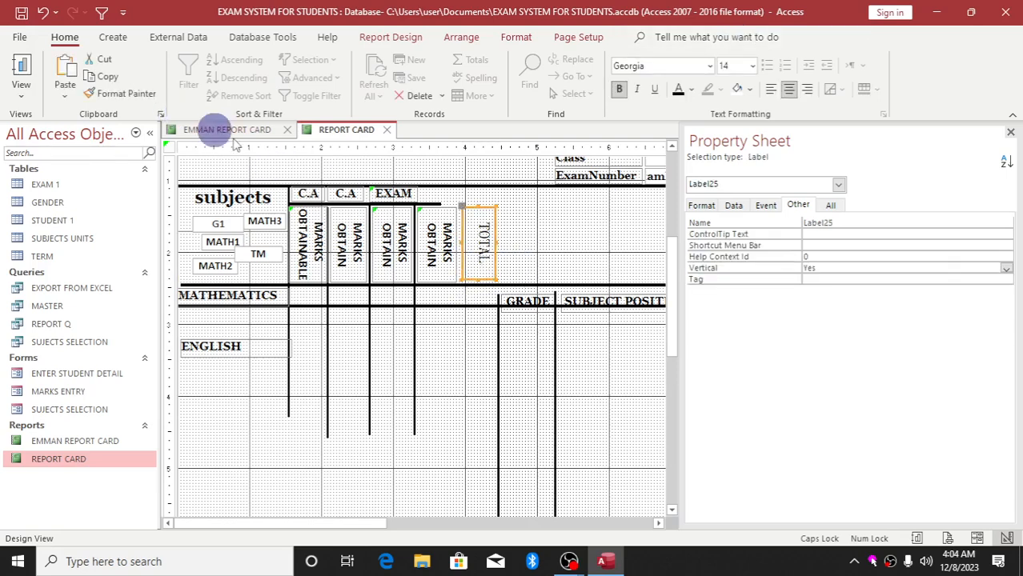
Step: Copy the formatting of the MARKS OBTAIN label under EXAM onto the TOTAL label with Format Painter
{"action": "left_click", "coordinate": [388, 240]}
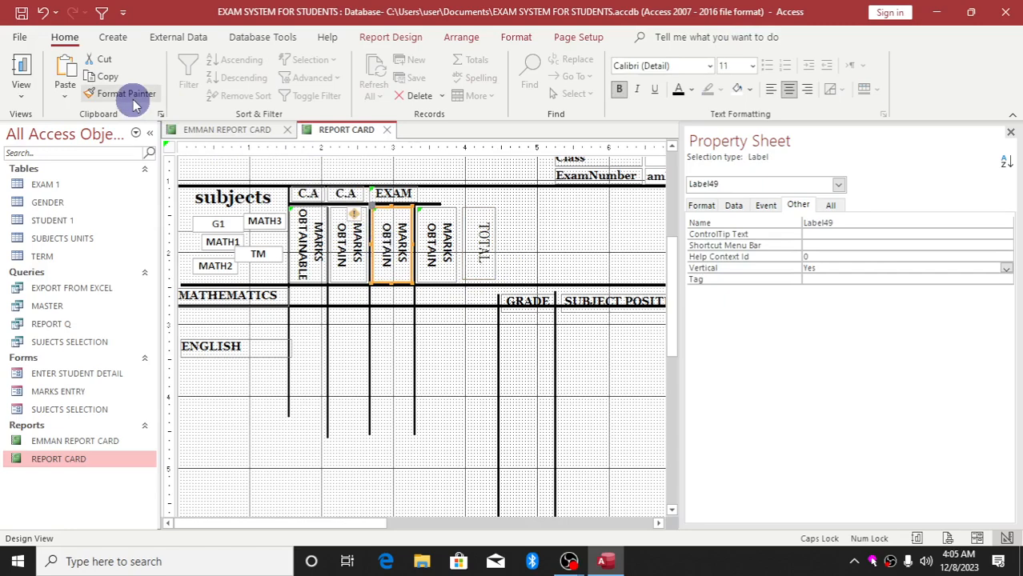
{"action": "left_click", "coordinate": [134, 104]}
{"action": "left_click", "coordinate": [483, 248]}
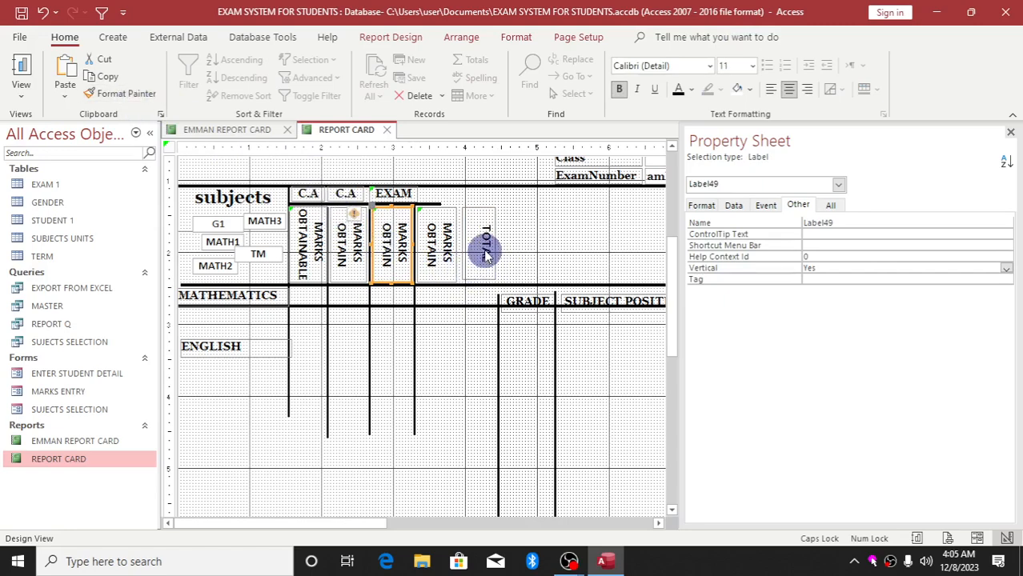
Step: Try font size 18 on the MARKS OBTAIN label under EXAM and undo the change
{"action": "left_click", "coordinate": [759, 69]}
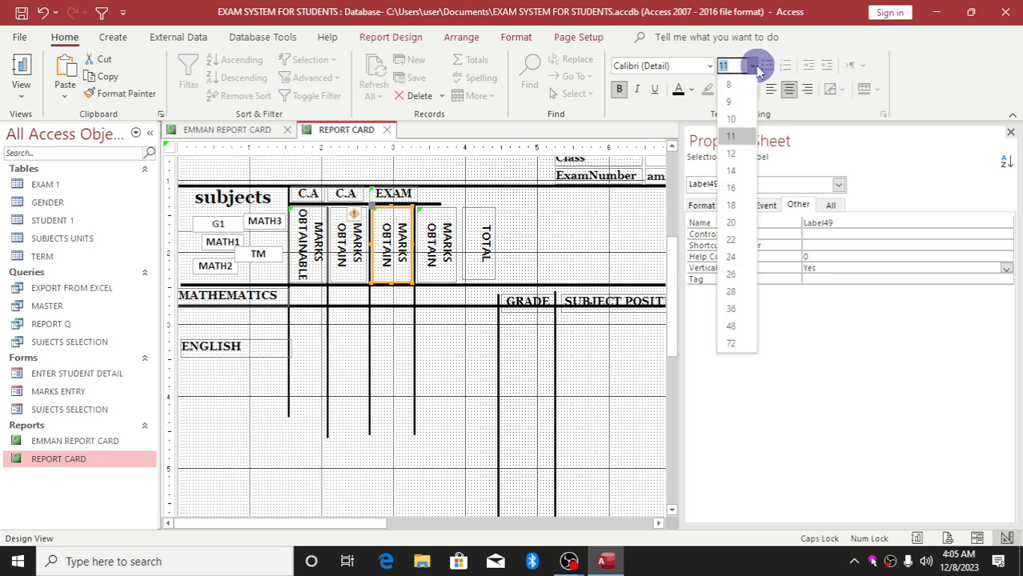
{"action": "left_click", "coordinate": [733, 204]}
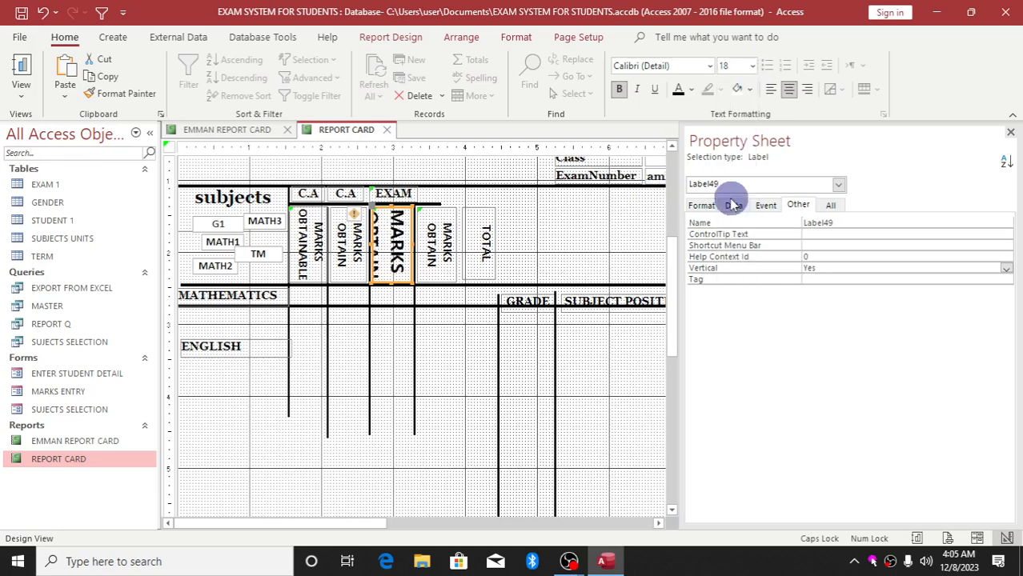
{"action": "key", "text": "ctrl+z"}
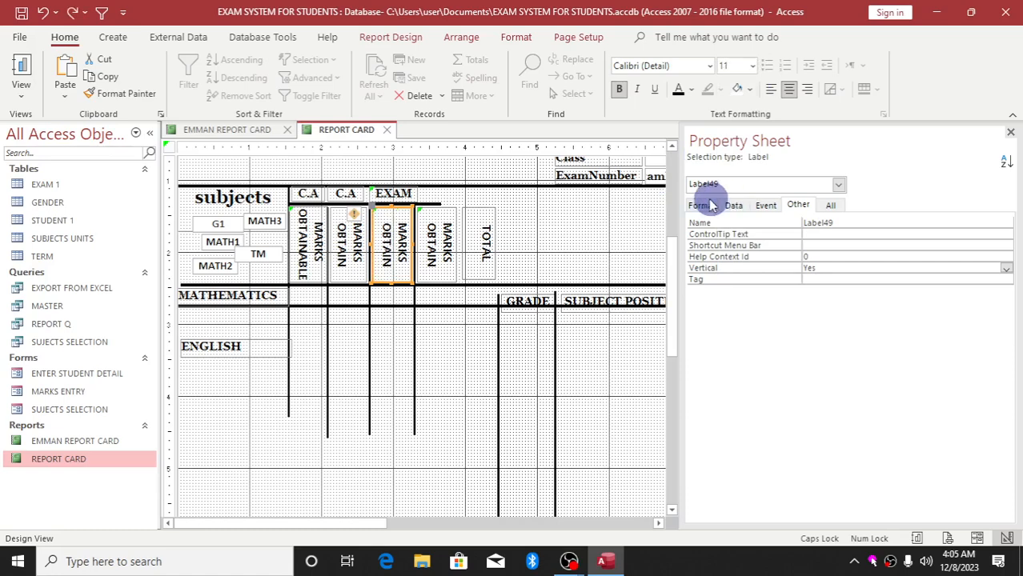
Step: Enlarge the TOTAL label's font size to 16
{"action": "left_click", "coordinate": [488, 234]}
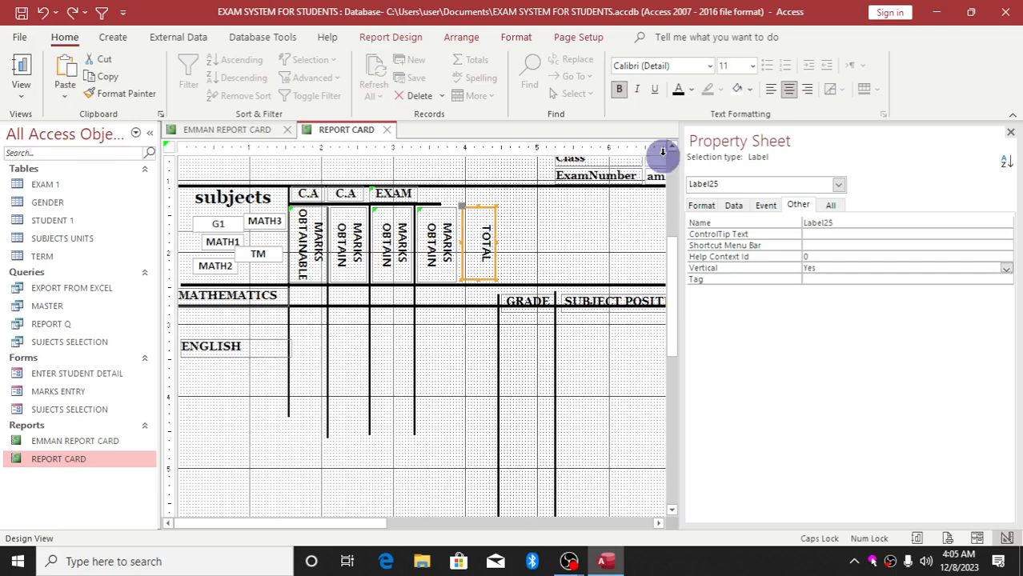
{"action": "left_click", "coordinate": [753, 65]}
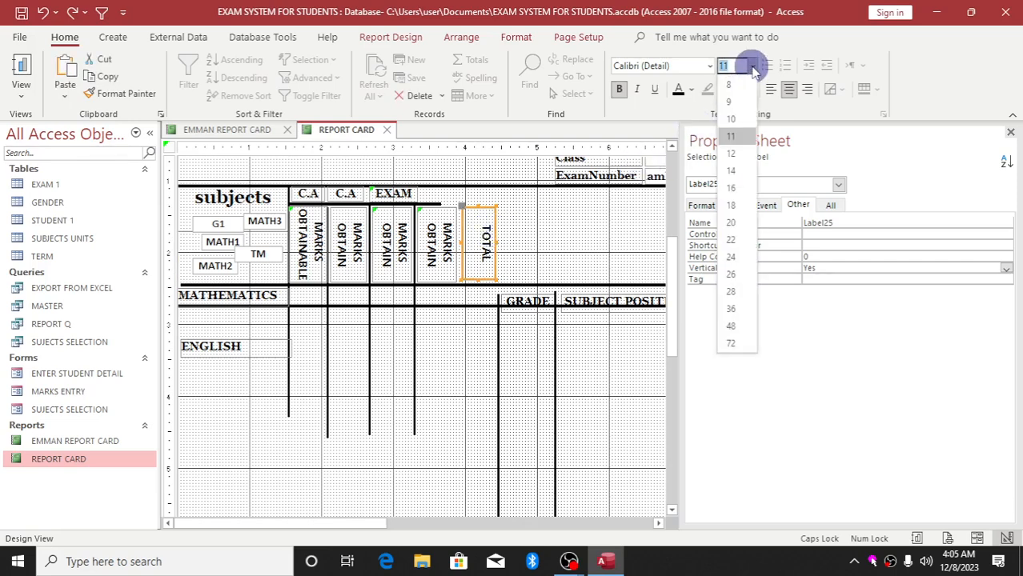
{"action": "left_click", "coordinate": [732, 170]}
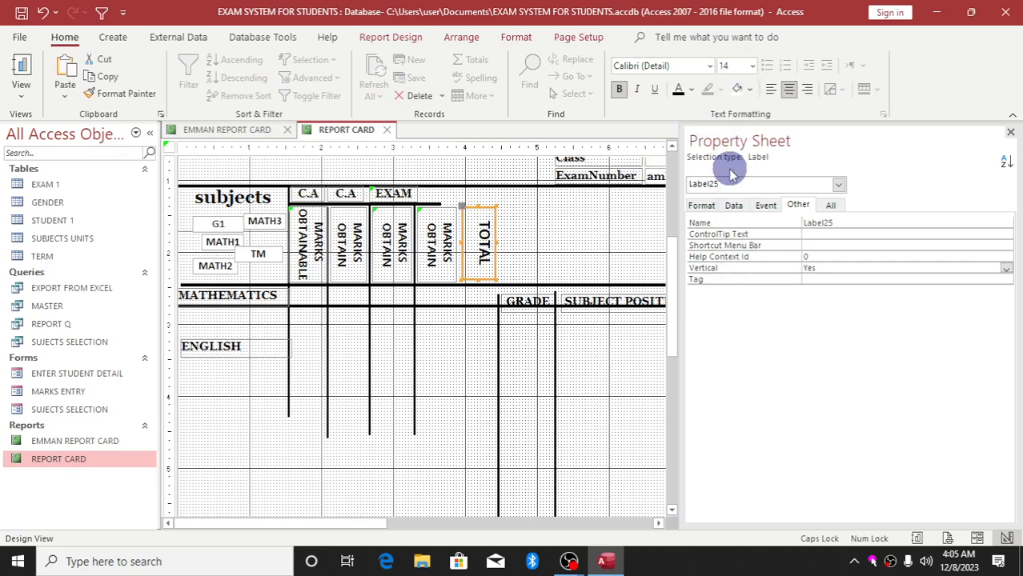
{"action": "left_click", "coordinate": [753, 66]}
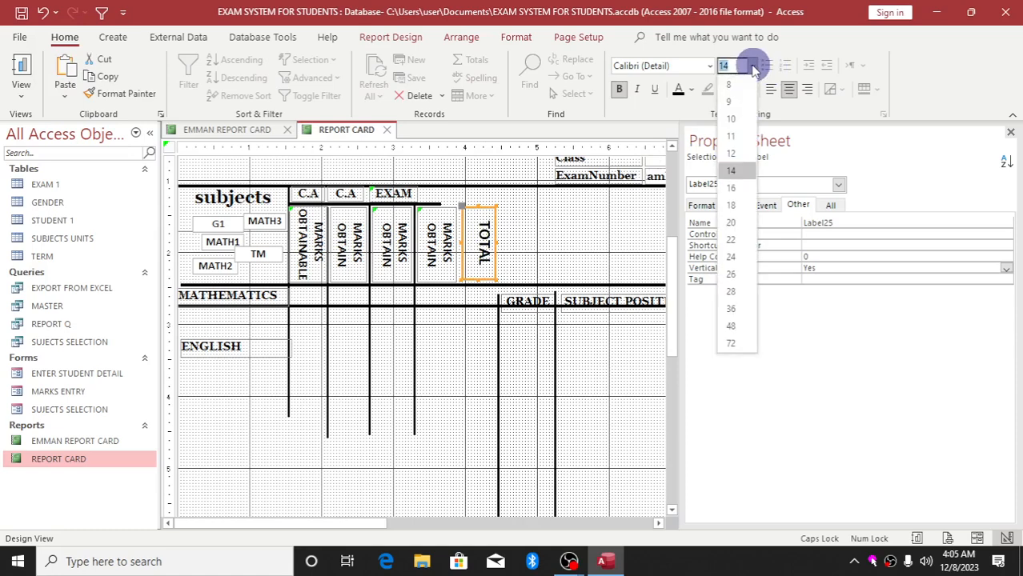
{"action": "left_click", "coordinate": [732, 187]}
{"action": "left_click", "coordinate": [516, 244]}
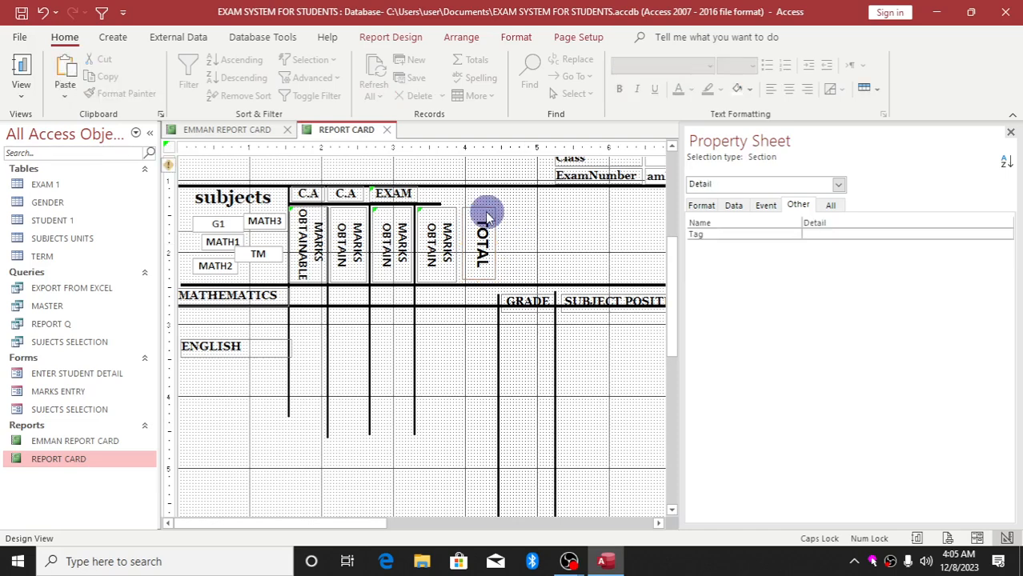
Step: Move the vertical line from beside GRADE up between the last MARKS OBTAIN label and TOTAL, and compare with EMMAN REPORT CARD
{"action": "left_click", "coordinate": [498, 385]}
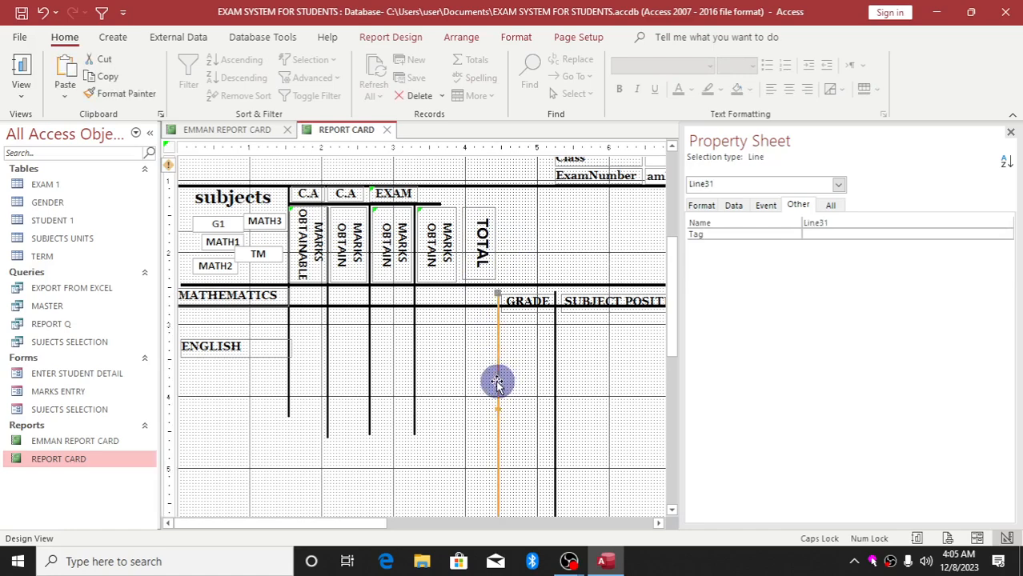
{"action": "left_click_drag", "start_coordinate": [496, 379], "coordinate": [457, 272]}
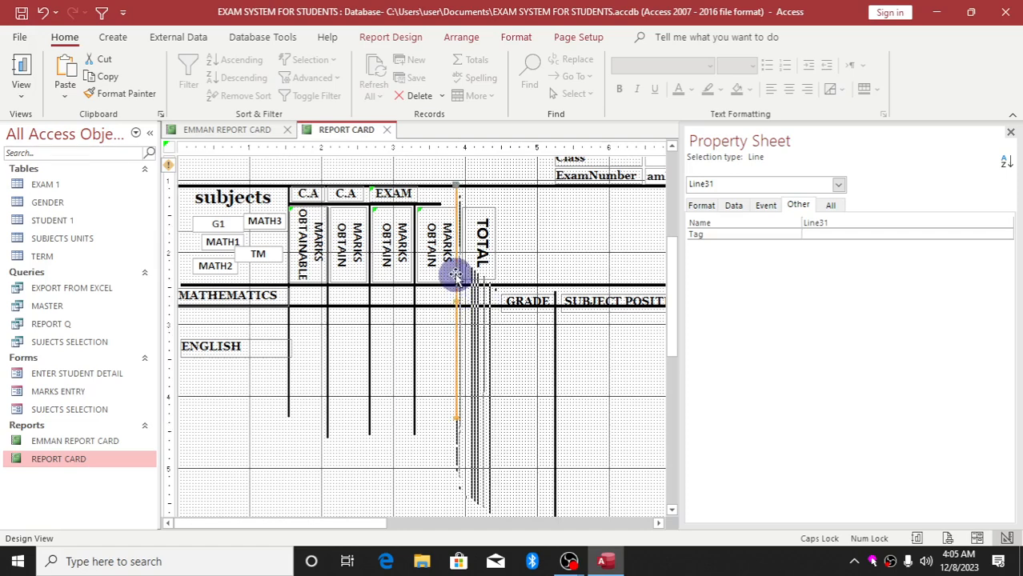
{"action": "left_click", "coordinate": [532, 249]}
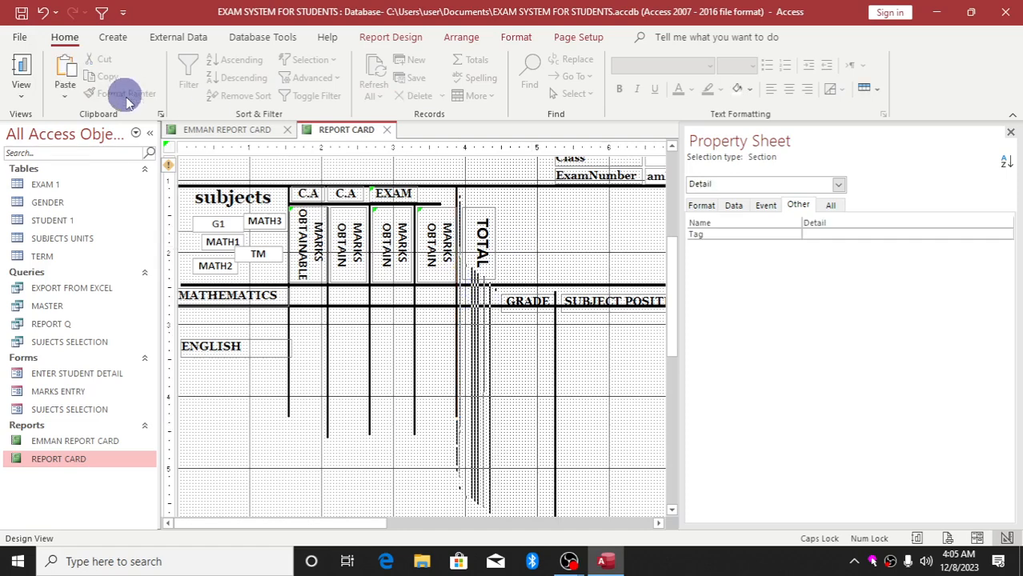
{"action": "left_click", "coordinate": [203, 131]}
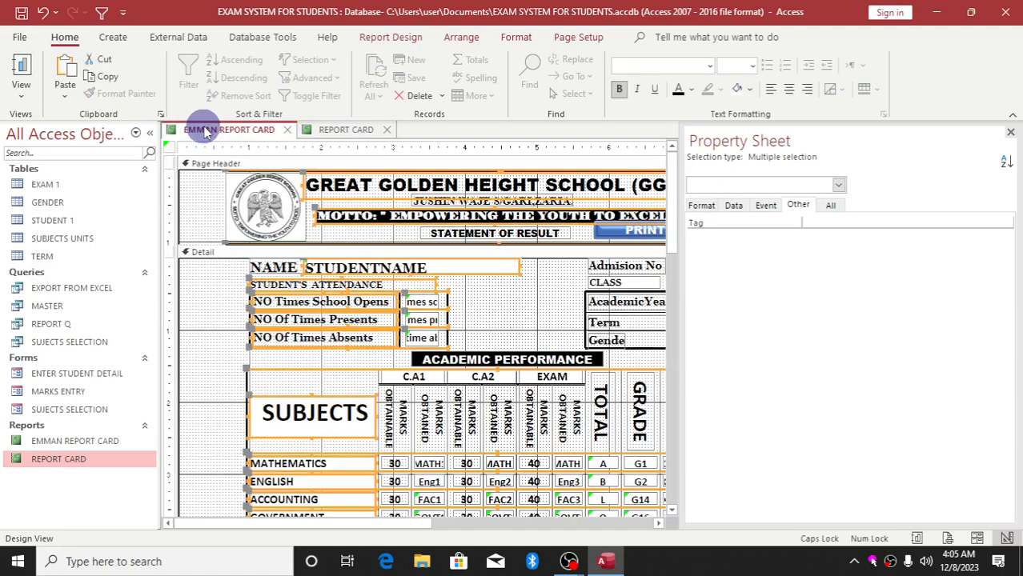
{"action": "left_click", "coordinate": [370, 135]}
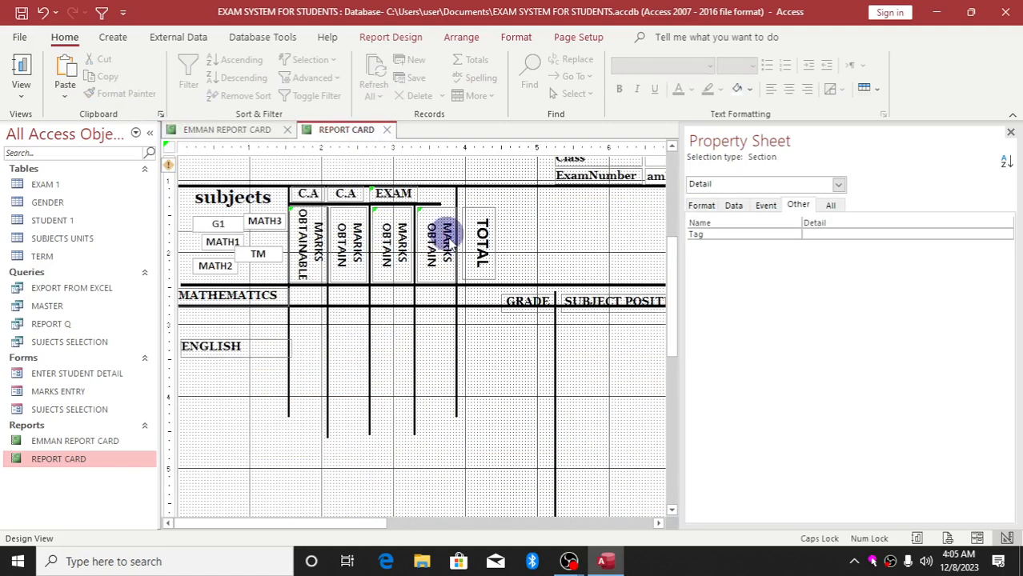
{"action": "left_click", "coordinate": [273, 131]}
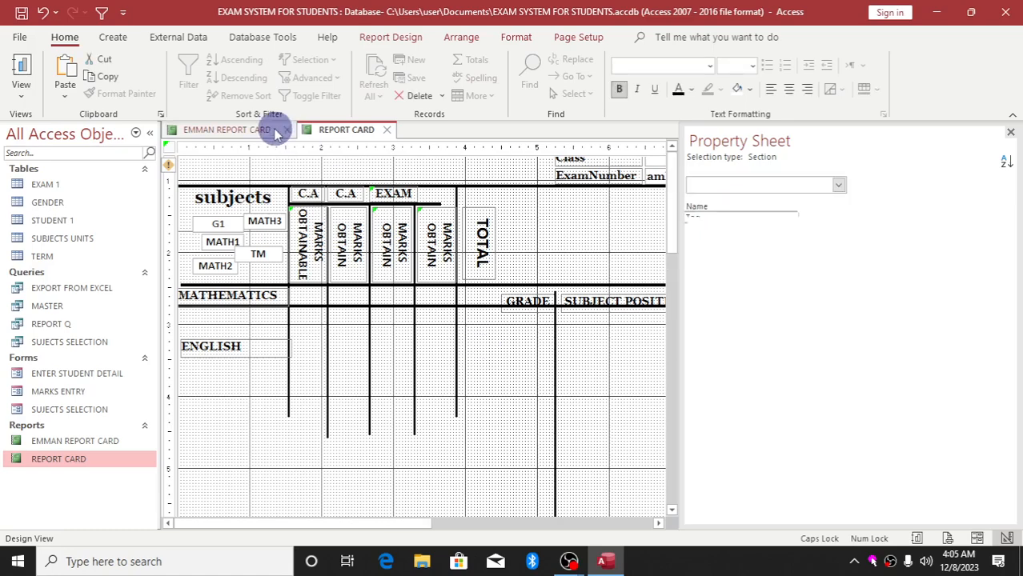
{"action": "left_click", "coordinate": [346, 364]}
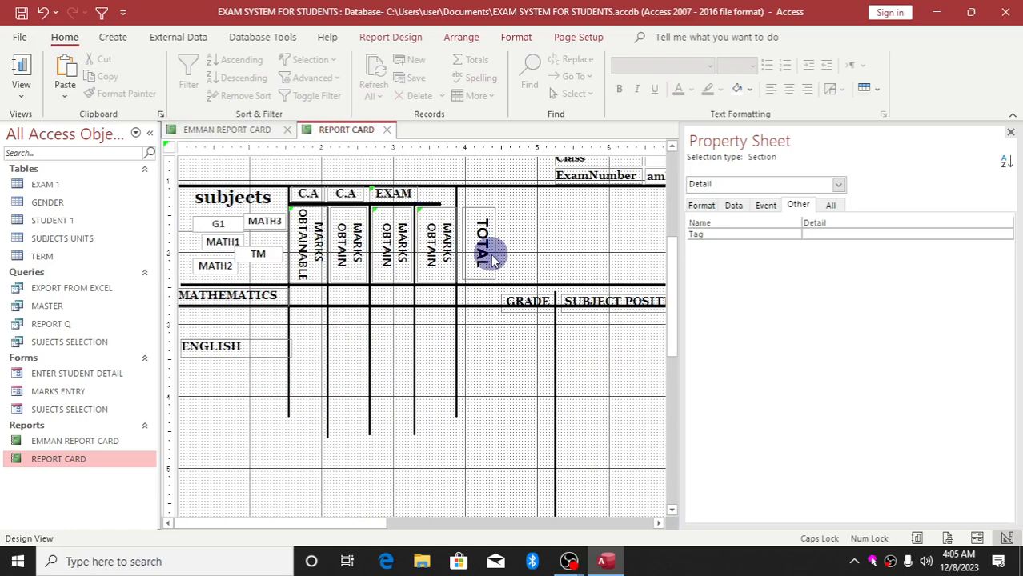
Step: Extend the horizontal line beneath C.A and EXAM so it meets the vertical line before TOTAL
{"action": "left_click", "coordinate": [438, 204]}
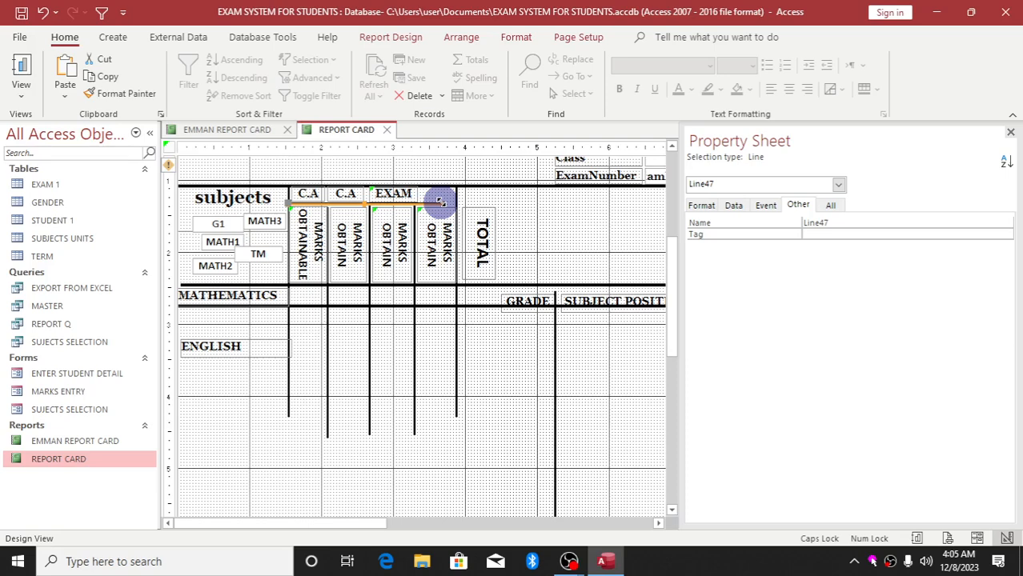
{"action": "left_click_drag", "start_coordinate": [442, 203], "coordinate": [442, 204]}
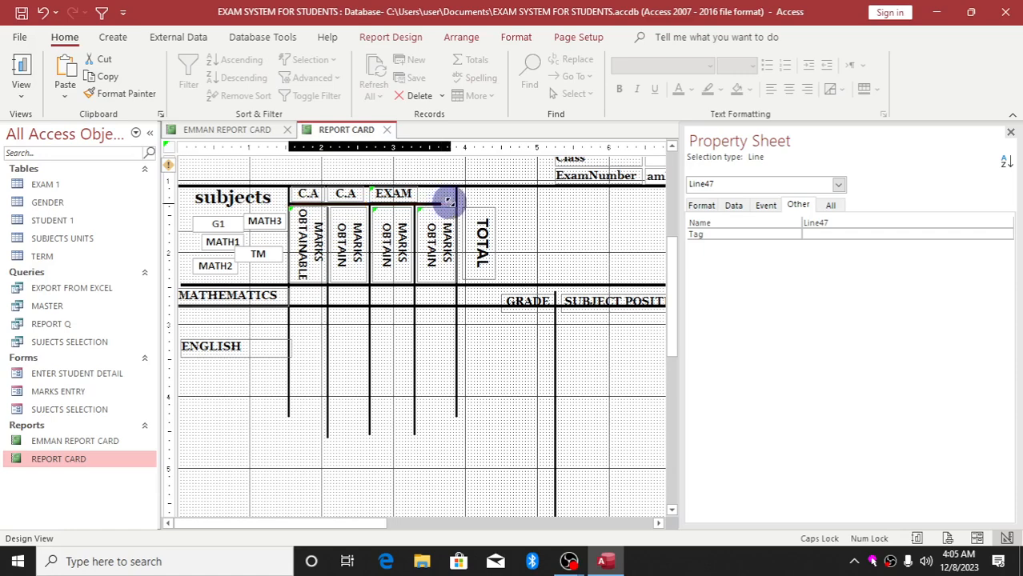
{"action": "left_click_drag", "start_coordinate": [443, 204], "coordinate": [452, 203]}
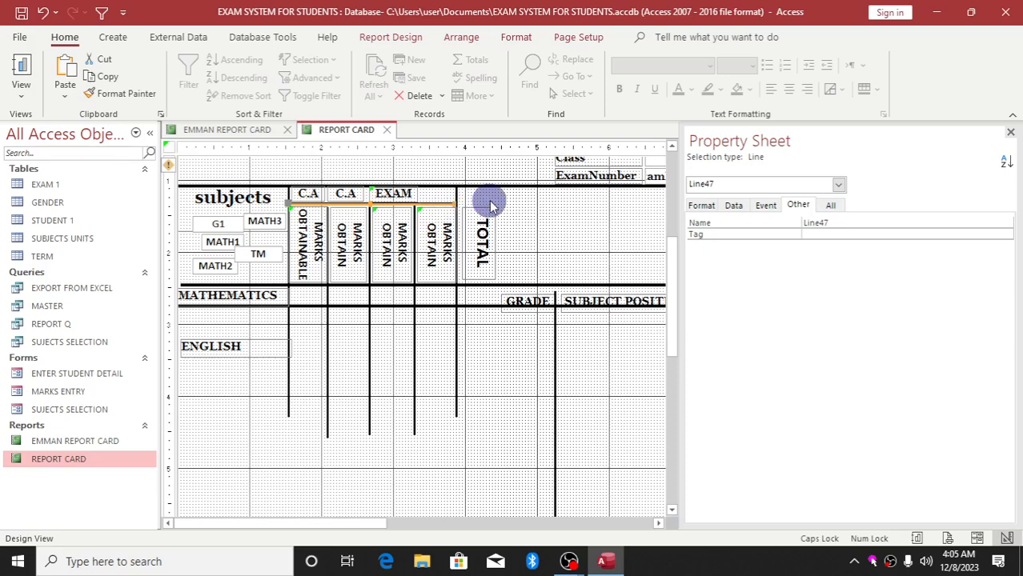
{"action": "left_click", "coordinate": [492, 205]}
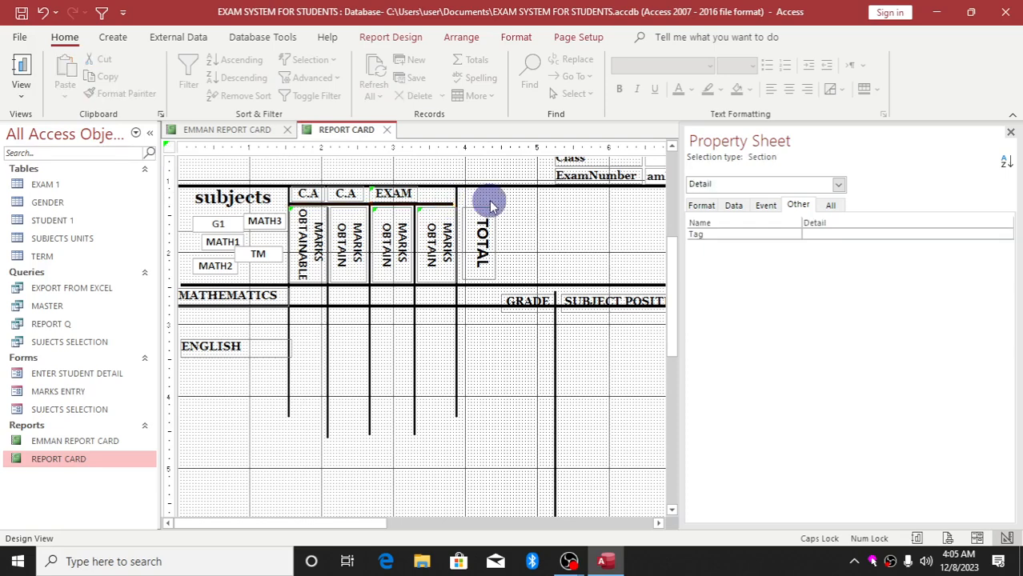
{"action": "left_click", "coordinate": [446, 206]}
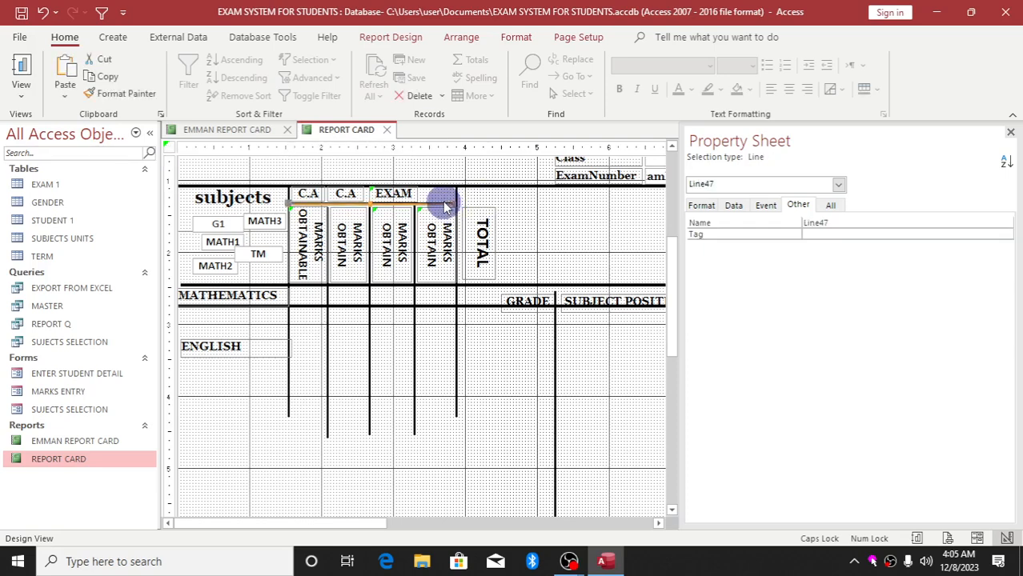
{"action": "left_click_drag", "start_coordinate": [453, 203], "coordinate": [459, 204]}
Step: Move the EXAM label over the last MARKS OBTAIN column and the TOTAL label above SUBJECT POSITION
{"action": "left_click", "coordinate": [484, 217]}
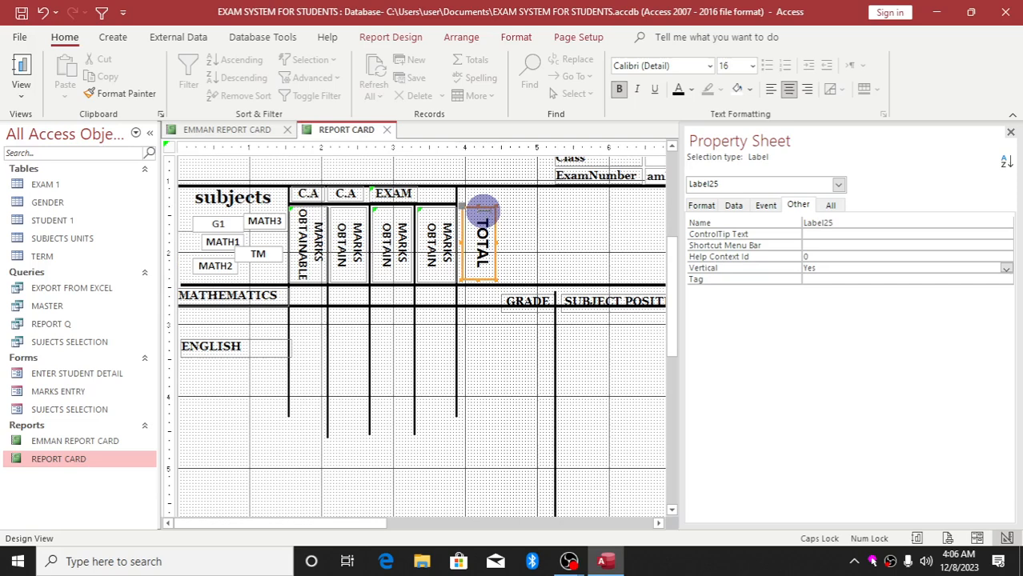
{"action": "left_click", "coordinate": [414, 195]}
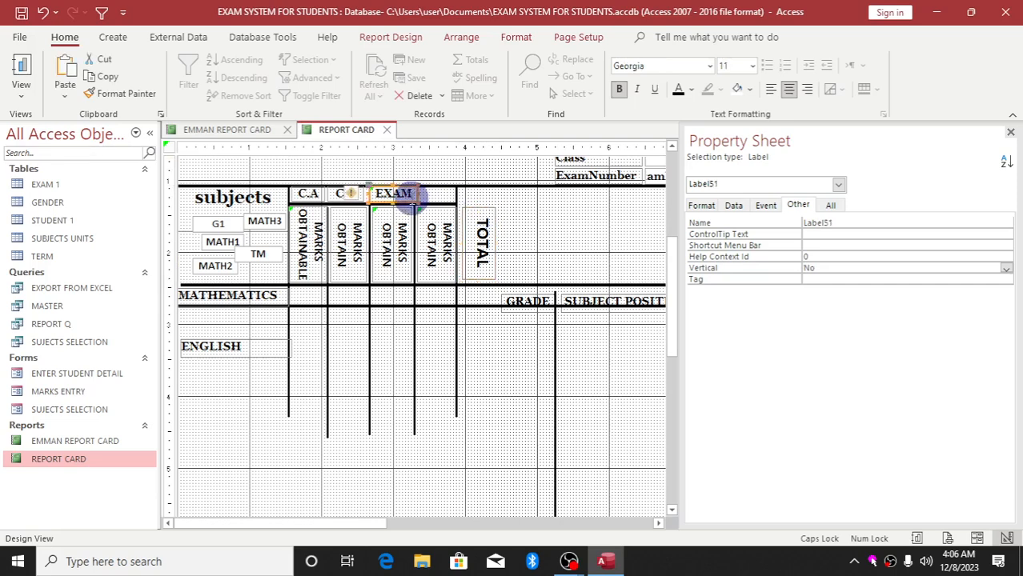
{"action": "left_click_drag", "start_coordinate": [410, 201], "coordinate": [445, 201]}
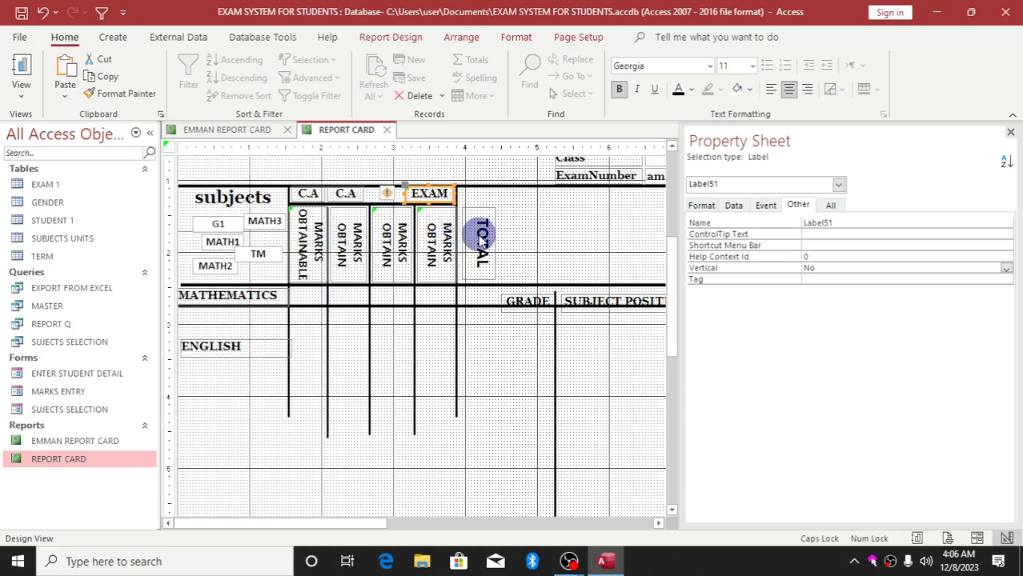
{"action": "left_click_drag", "start_coordinate": [482, 238], "coordinate": [582, 234]}
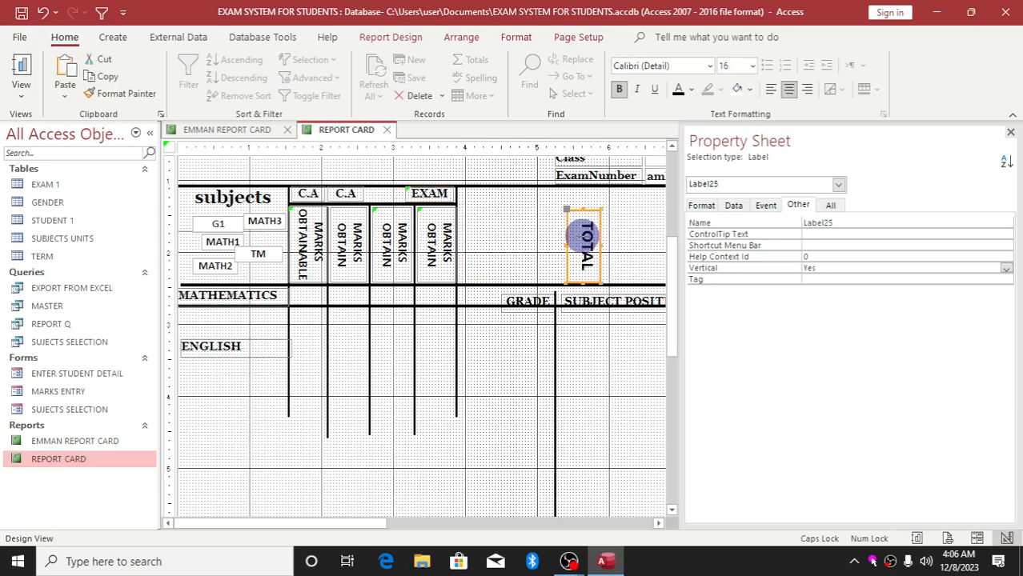
Step: Move EXAM beyond the last vertical line and spread the two C.A labels so each spans two marks columns
{"action": "left_click", "coordinate": [437, 202]}
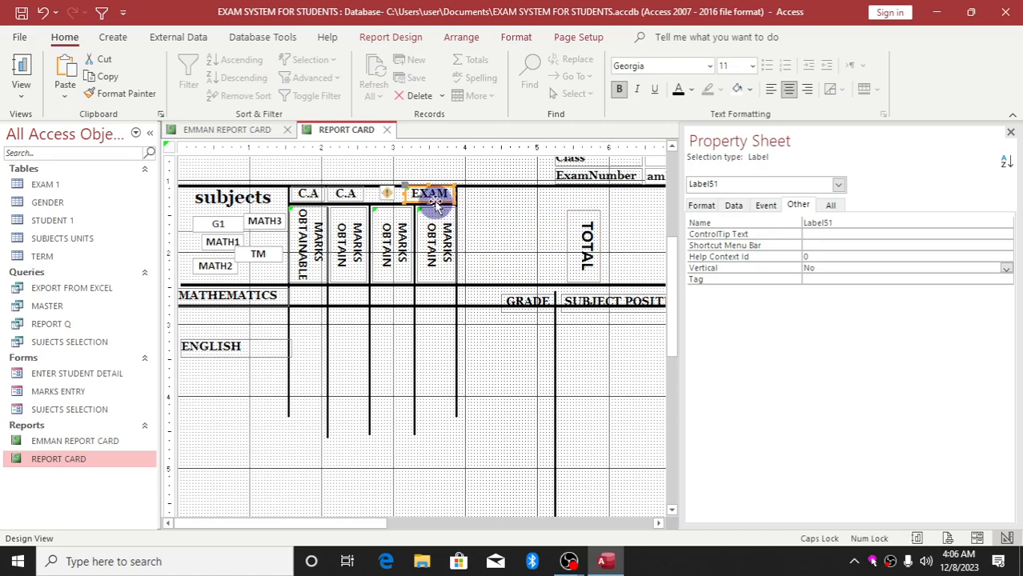
{"action": "left_click_drag", "start_coordinate": [437, 204], "coordinate": [498, 205]}
{"action": "mouse_move", "coordinate": [365, 194]}
{"action": "left_mouse_down"}
{"action": "mouse_move", "coordinate": [445, 201]}
{"action": "mouse_move", "coordinate": [338, 189]}
{"action": "mouse_move", "coordinate": [368, 195]}
{"action": "left_mouse_up"}
{"action": "left_click", "coordinate": [314, 193]}
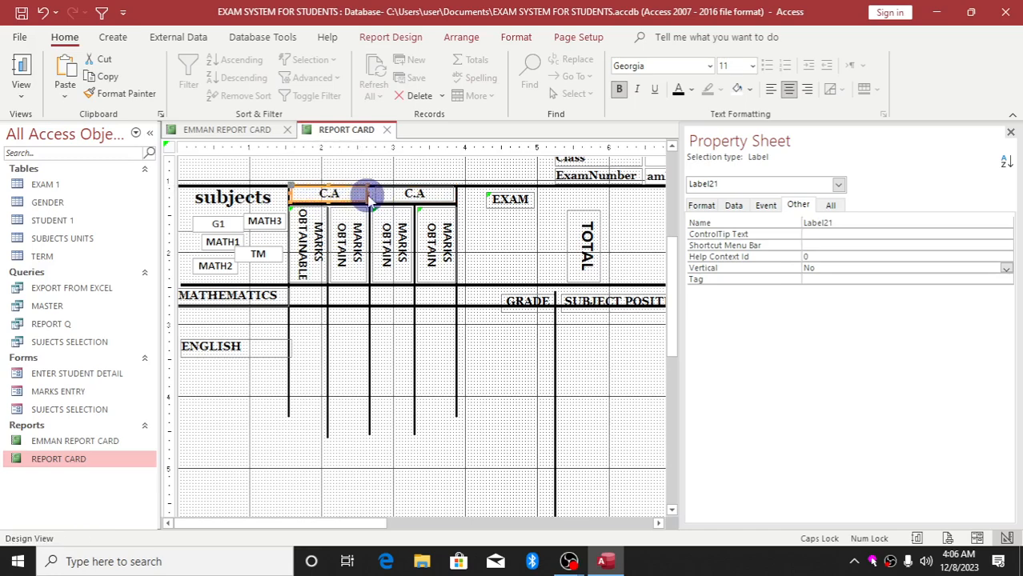
Step: Hide the property sheet and narrow the report to about 7.7 on the horizontal ruler
{"action": "left_click", "coordinate": [171, 149]}
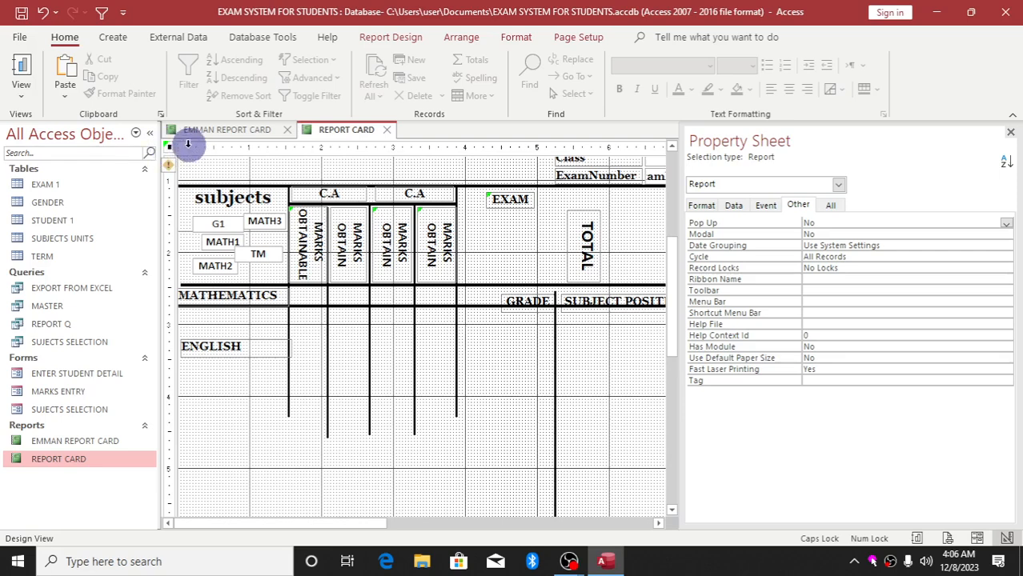
{"action": "left_click", "coordinate": [1010, 133]}
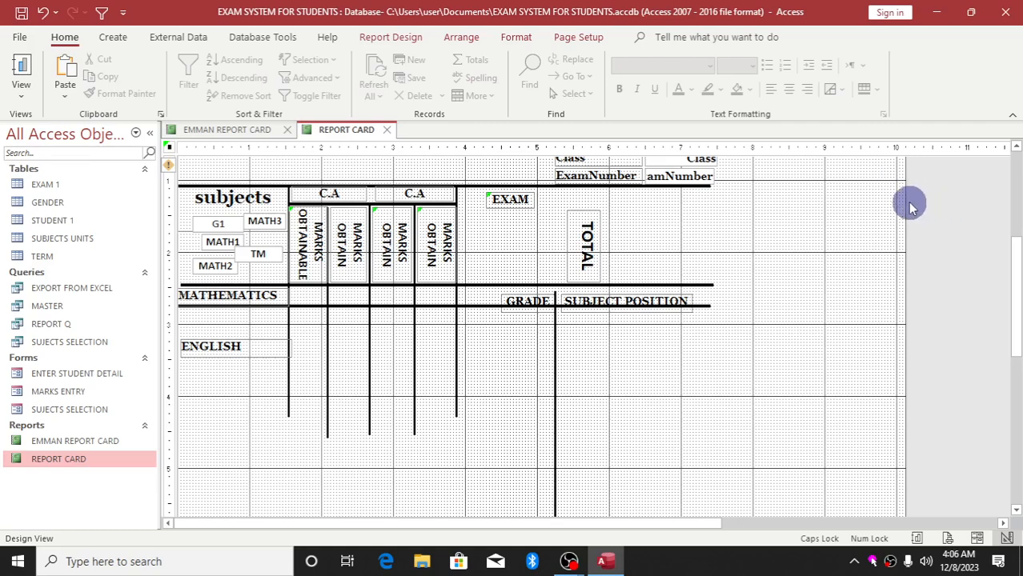
{"action": "left_click_drag", "start_coordinate": [905, 199], "coordinate": [733, 215]}
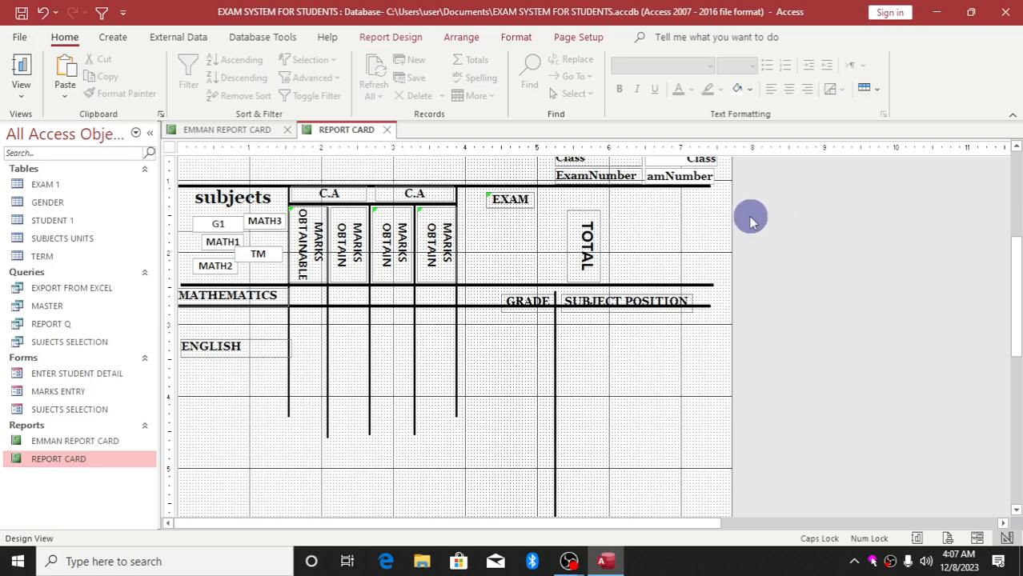
{"action": "left_click_drag", "start_coordinate": [729, 214], "coordinate": [808, 212]}
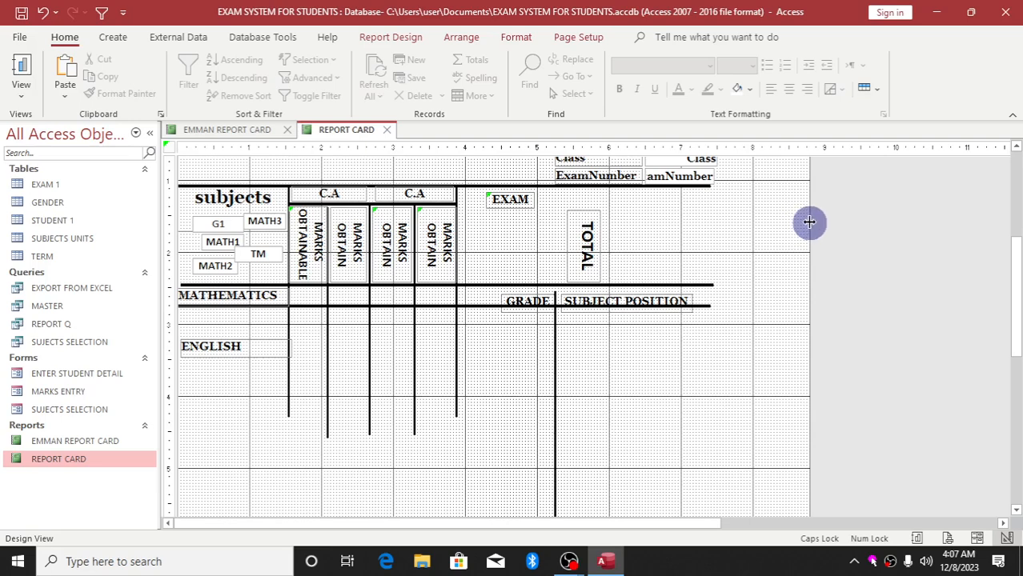
{"action": "left_click_drag", "start_coordinate": [809, 223], "coordinate": [730, 213]}
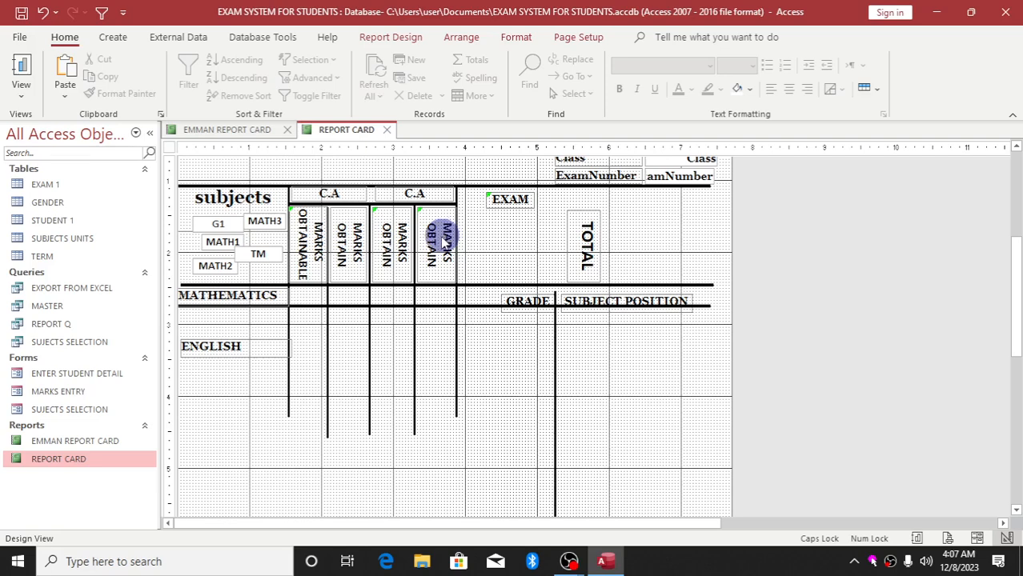
Step: Duplicate the MARKS OBTAINABLE label twice and place the copies side by side under EXAM, after the last MARKS OBTAIN label
{"action": "left_click", "coordinate": [315, 248]}
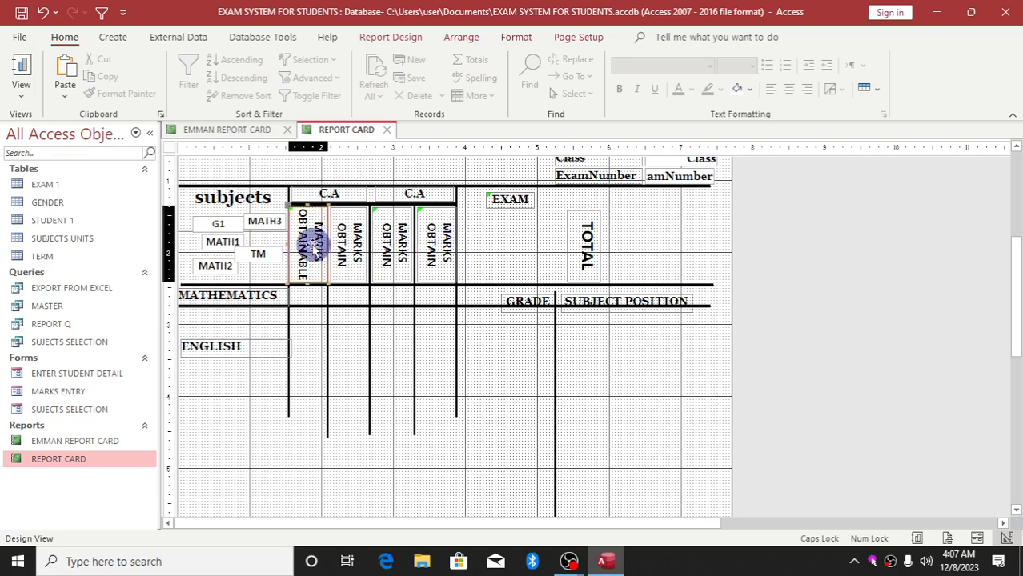
{"action": "key", "text": "ctrl+c"}
{"action": "key", "text": "ctrl+v"}
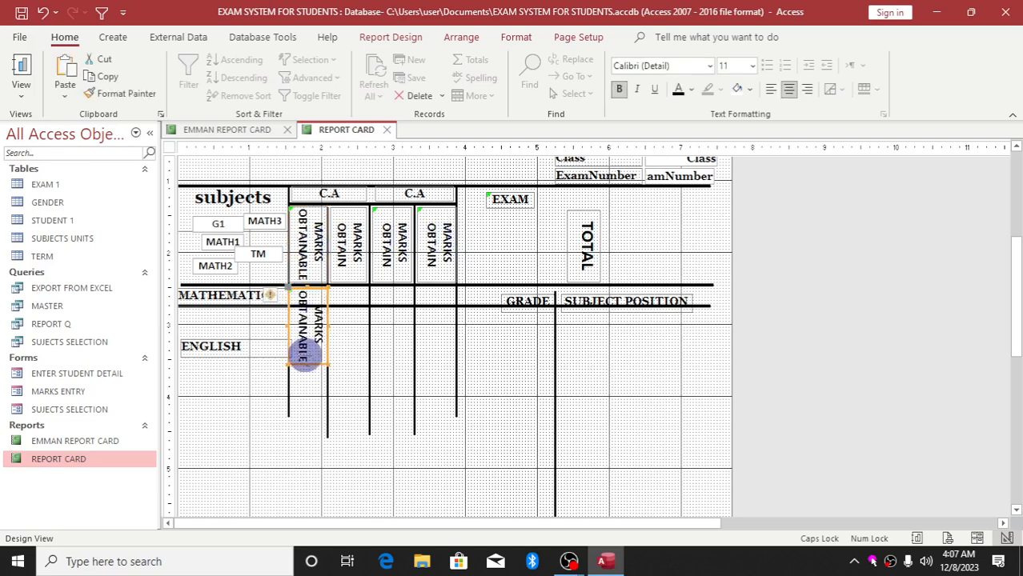
{"action": "left_click_drag", "start_coordinate": [313, 365], "coordinate": [486, 279]}
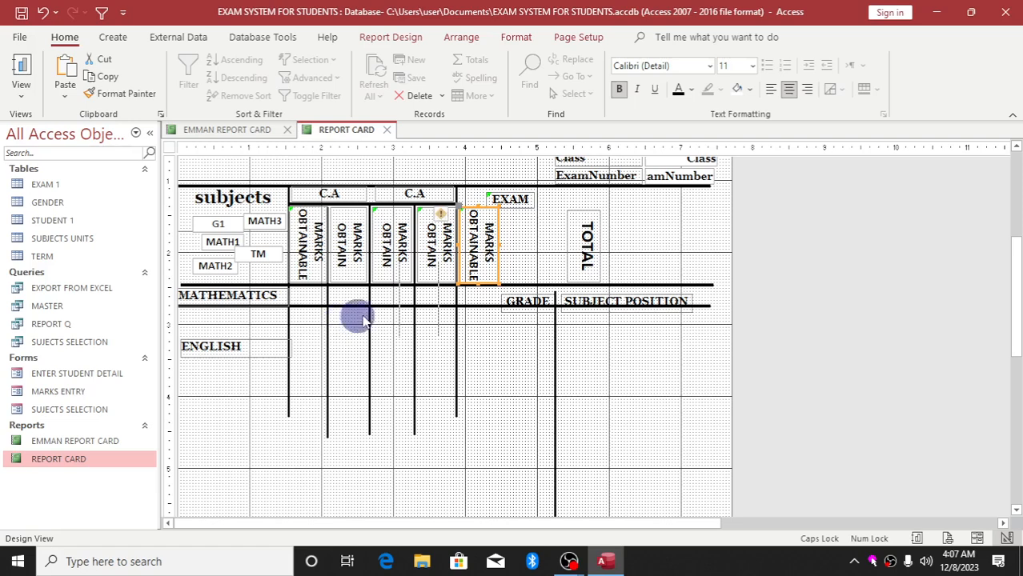
{"action": "key", "text": "ctrl+v"}
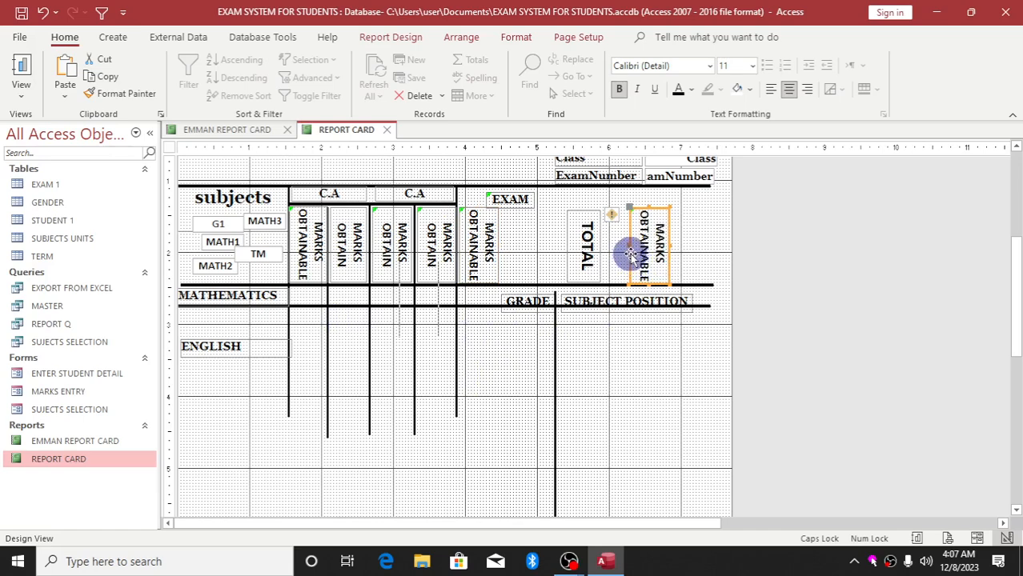
{"action": "left_click_drag", "start_coordinate": [631, 254], "coordinate": [501, 256]}
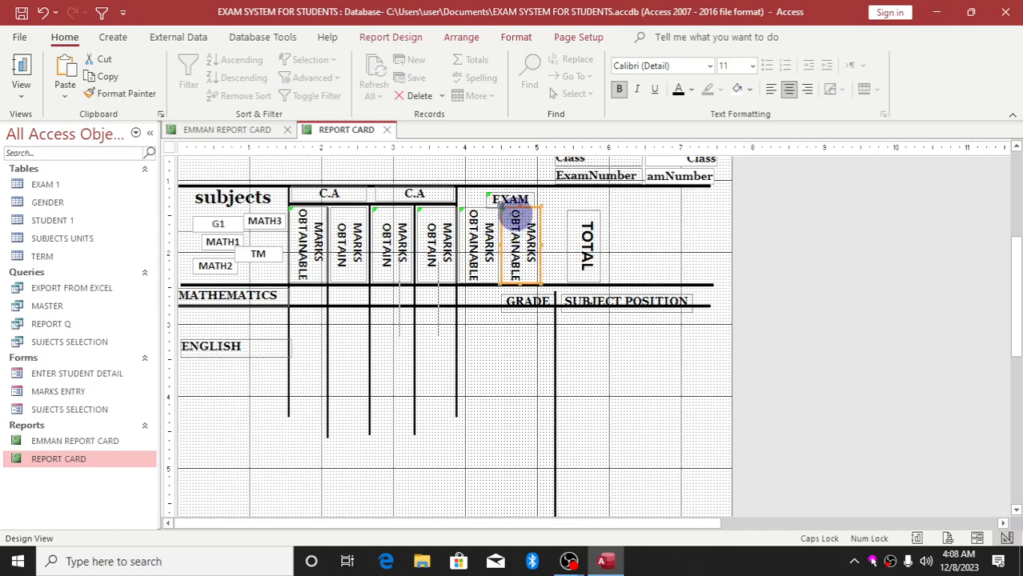
Step: Lower the vertical line before EXAM so it starts at the horizontal heading line, and nudge the EXAM label up
{"action": "double_click", "coordinate": [484, 197]}
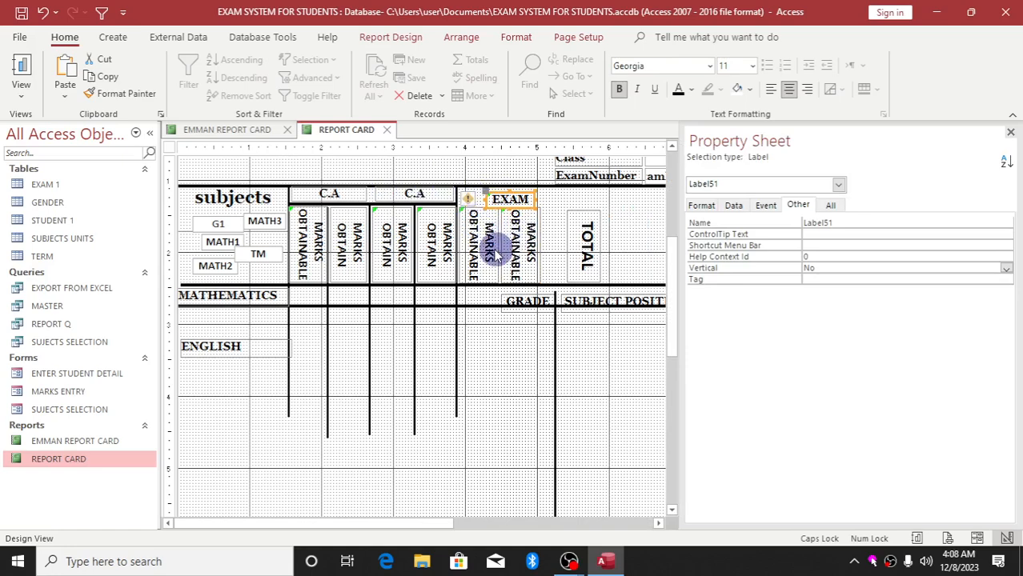
{"action": "left_click", "coordinate": [455, 342]}
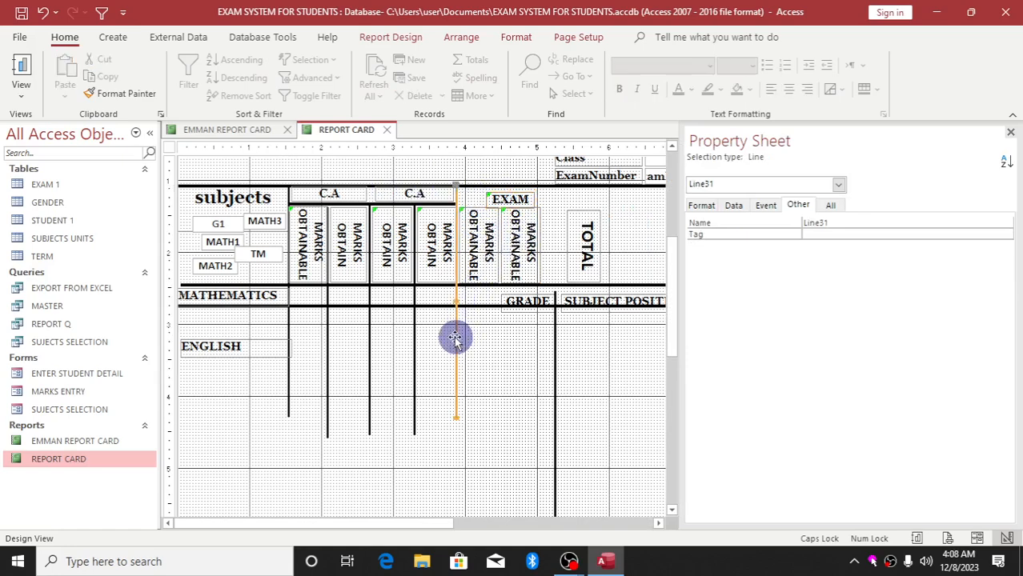
{"action": "left_click_drag", "start_coordinate": [455, 351], "coordinate": [456, 350]}
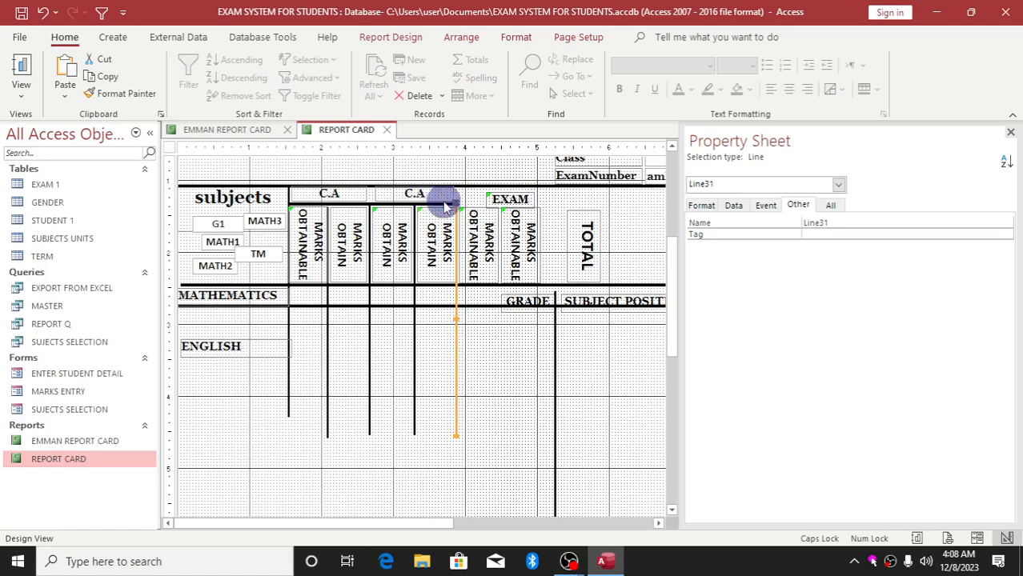
{"action": "left_click", "coordinate": [515, 197]}
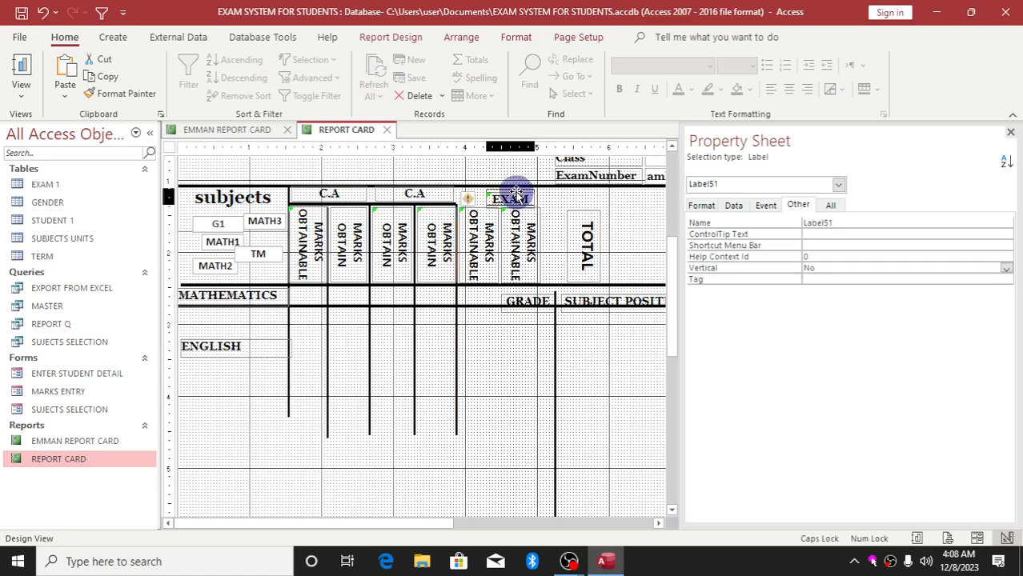
Step: Extend the horizontal line beneath the C.A headings across both MARKS OBTAINABLE labels under EXAM
{"action": "left_click", "coordinate": [446, 197]}
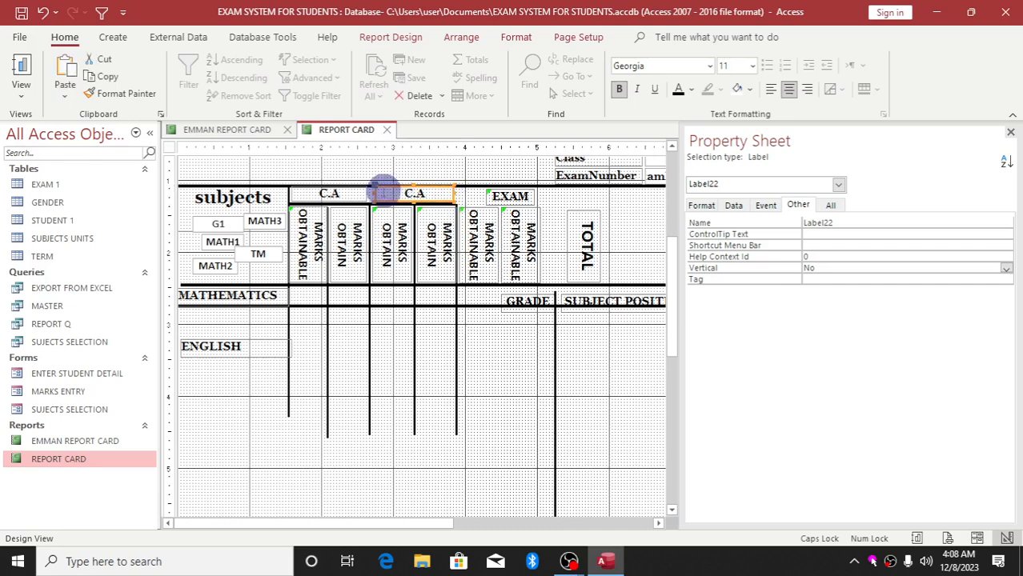
{"action": "left_click", "coordinate": [365, 207]}
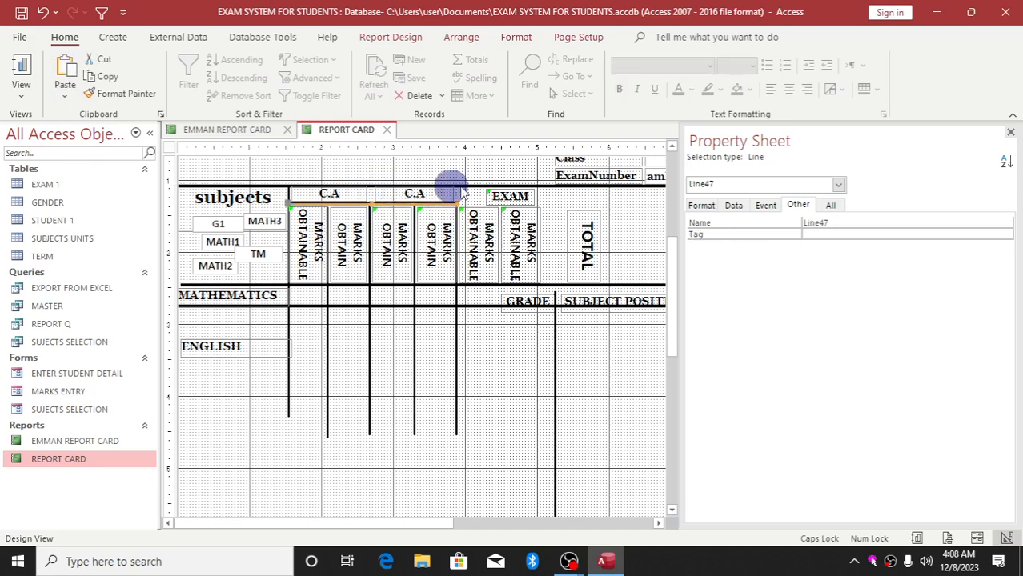
{"action": "left_click_drag", "start_coordinate": [454, 200], "coordinate": [539, 199]}
{"action": "left_click", "coordinate": [586, 199]}
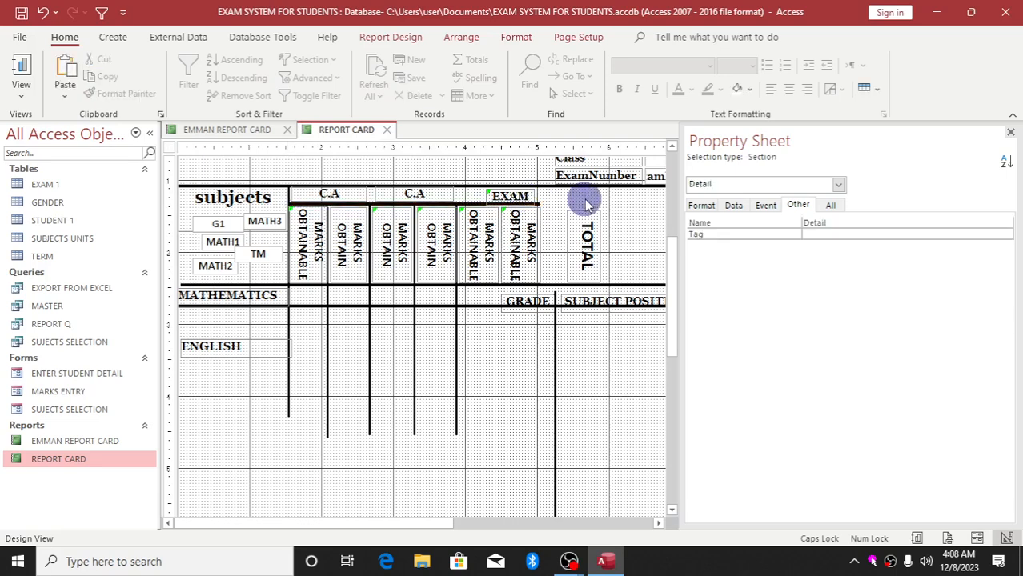
Step: Move the EXAM label up and closer to the second C.A heading, level with the C.A labels
{"action": "left_click", "coordinate": [489, 198]}
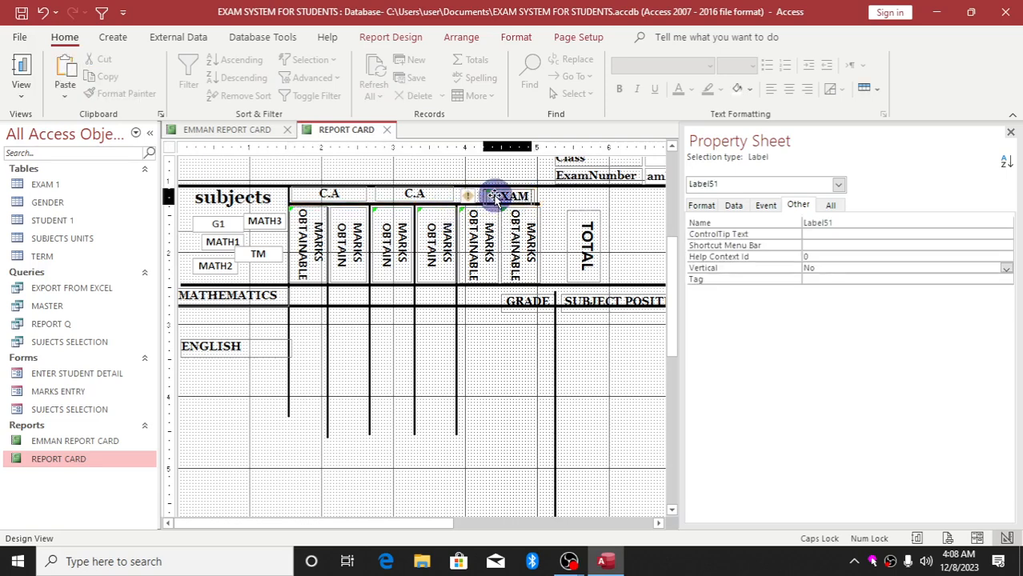
{"action": "left_click_drag", "start_coordinate": [490, 197], "coordinate": [475, 195]}
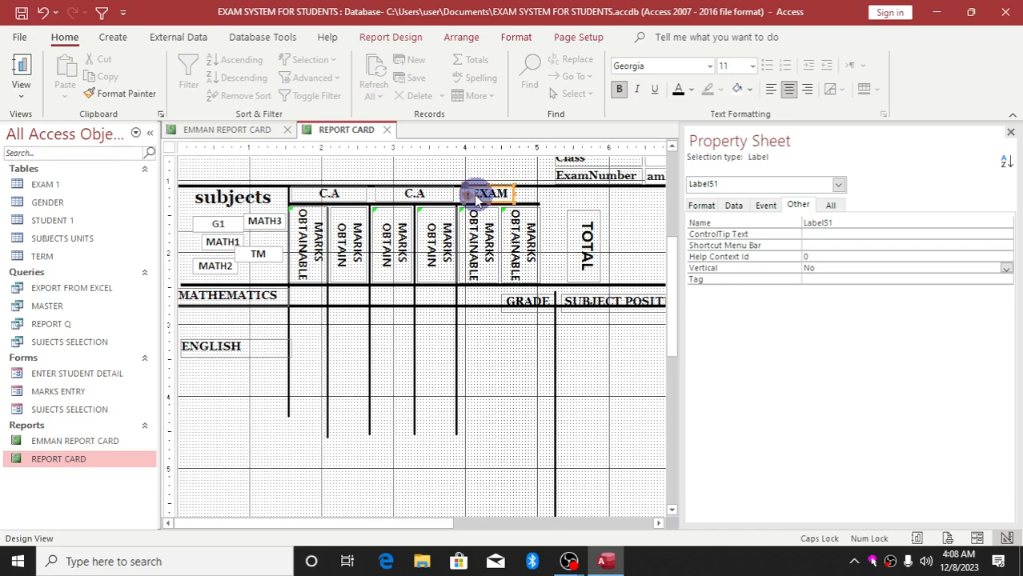
{"action": "left_click", "coordinate": [564, 213]}
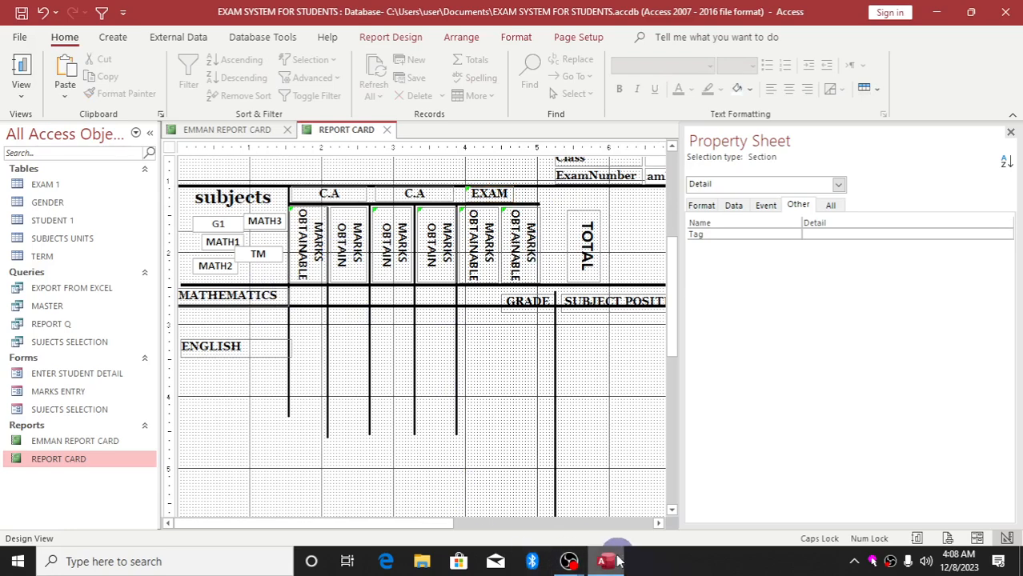
Step: Switch to EMMAN REPORT CARD, hide the property sheet, and undo that report's last three changes
{"action": "left_click", "coordinate": [212, 130]}
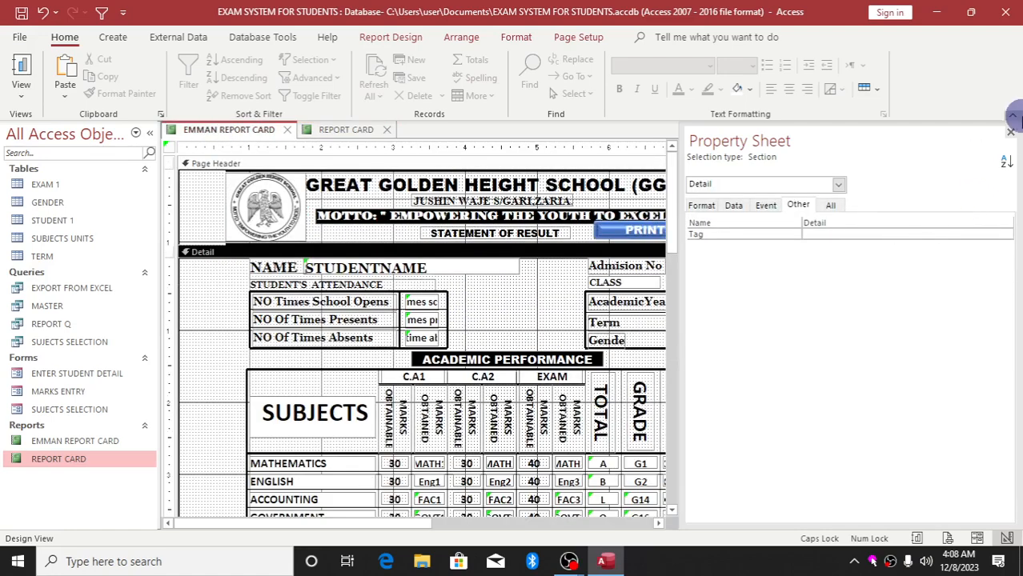
{"action": "left_click", "coordinate": [1011, 134]}
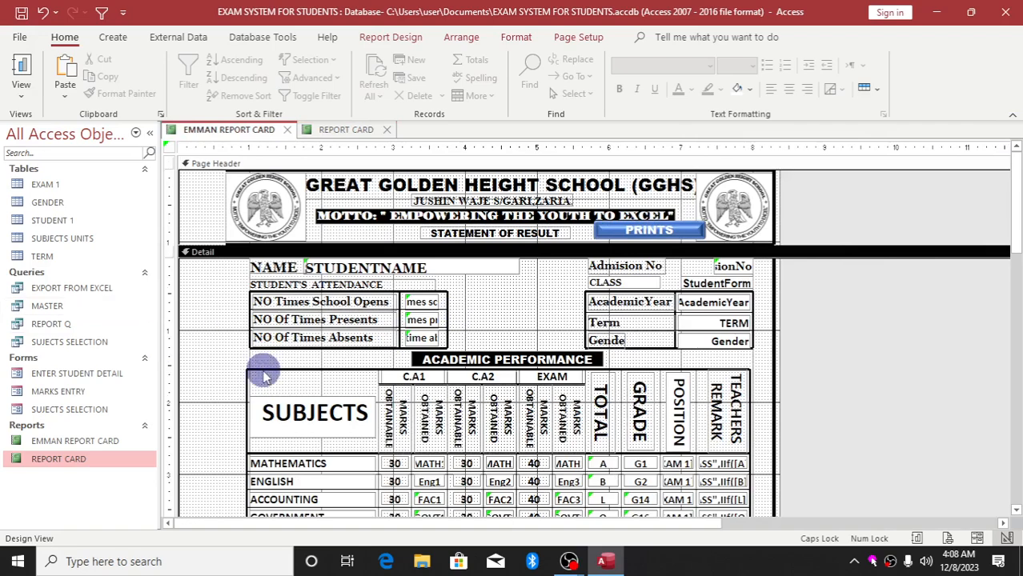
{"action": "key", "text": "ctrl+z"}
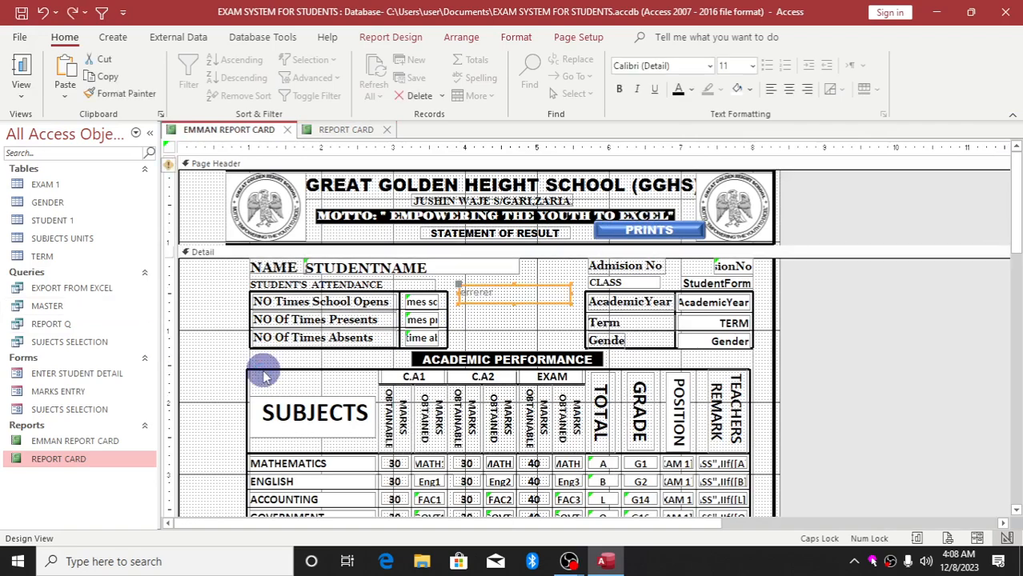
{"action": "key", "text": "ctrl+z"}
{"action": "key", "text": "ctrl+z"}
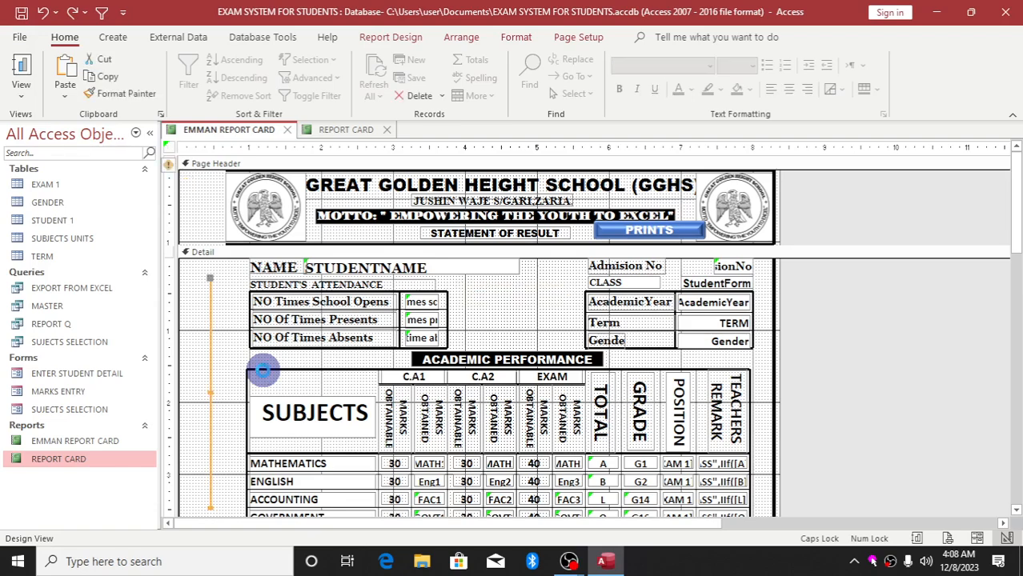
Step: Undo the last two changes in EMMAN REPORT CARD and narrow the report's width to its right-hand border line
{"action": "key", "text": "ctrl+z"}
{"action": "key", "text": "ctrl+z"}
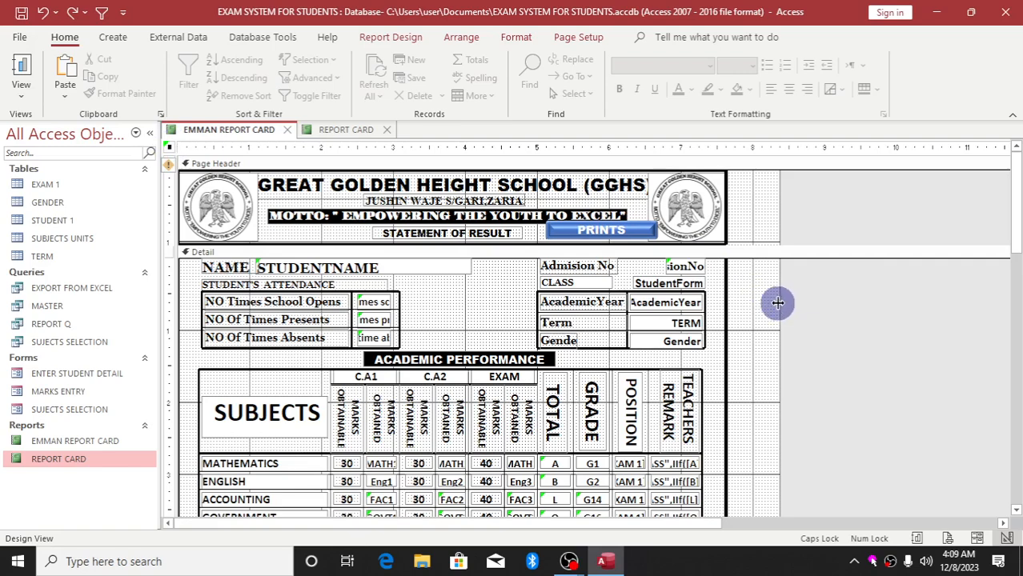
{"action": "left_click_drag", "start_coordinate": [779, 303], "coordinate": [729, 300]}
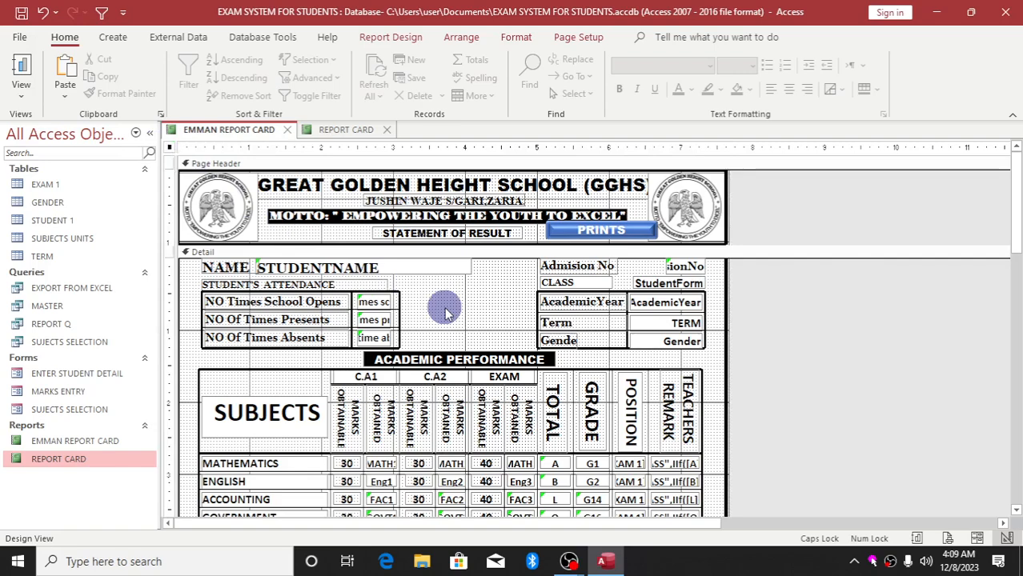
Step: In REPORT CARD, move the vertical line below the GRADE label up to the heading line, directly after the EXAM columns
{"action": "left_click", "coordinate": [346, 130]}
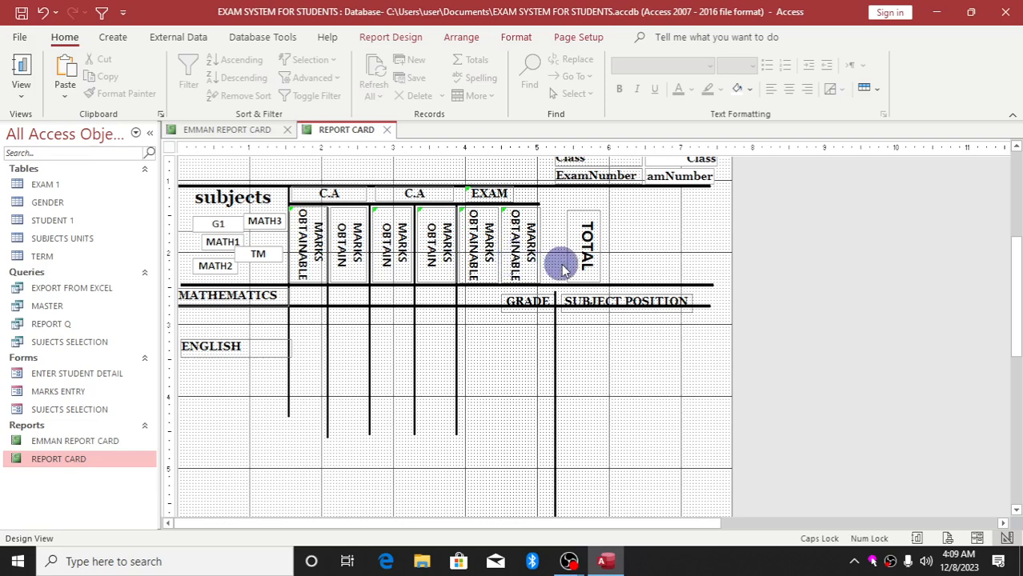
{"action": "left_click_drag", "start_coordinate": [557, 358], "coordinate": [542, 244]}
{"action": "left_click", "coordinate": [619, 358]}
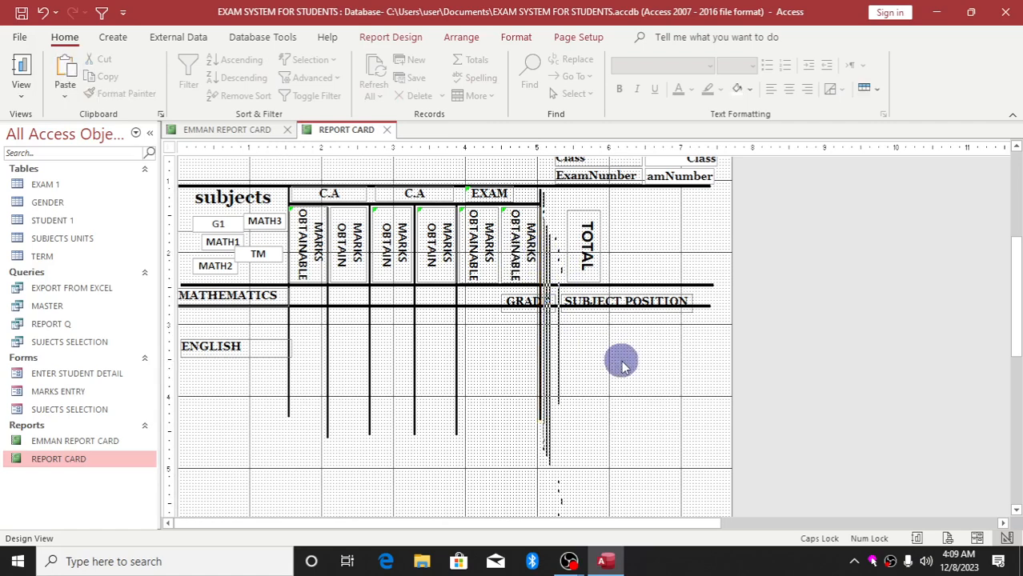
Step: Move the TOTAL label beside the vertical line after EXAM and stretch it to the full height of the heading row
{"action": "left_click", "coordinate": [237, 129]}
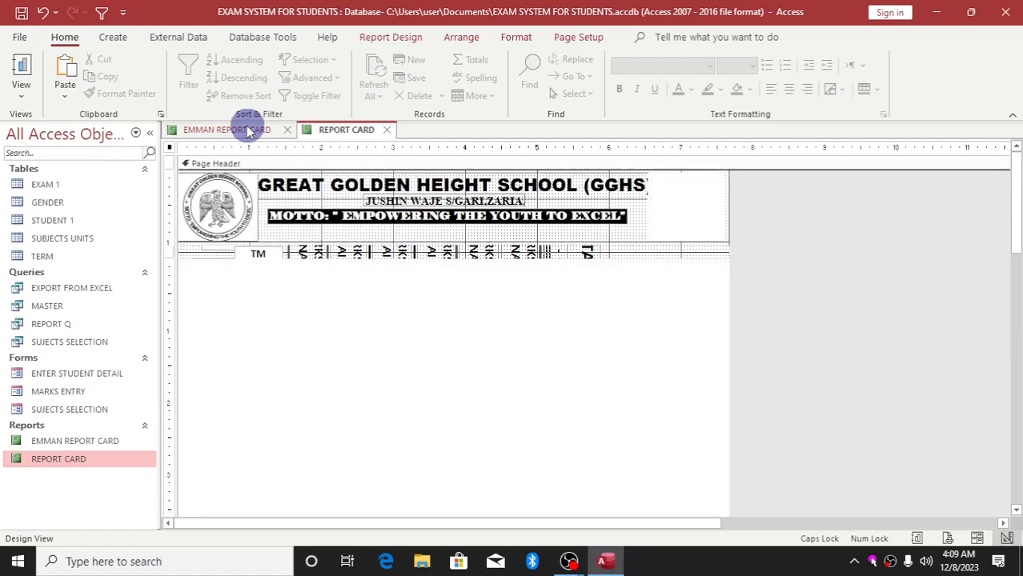
{"action": "left_click", "coordinate": [346, 130]}
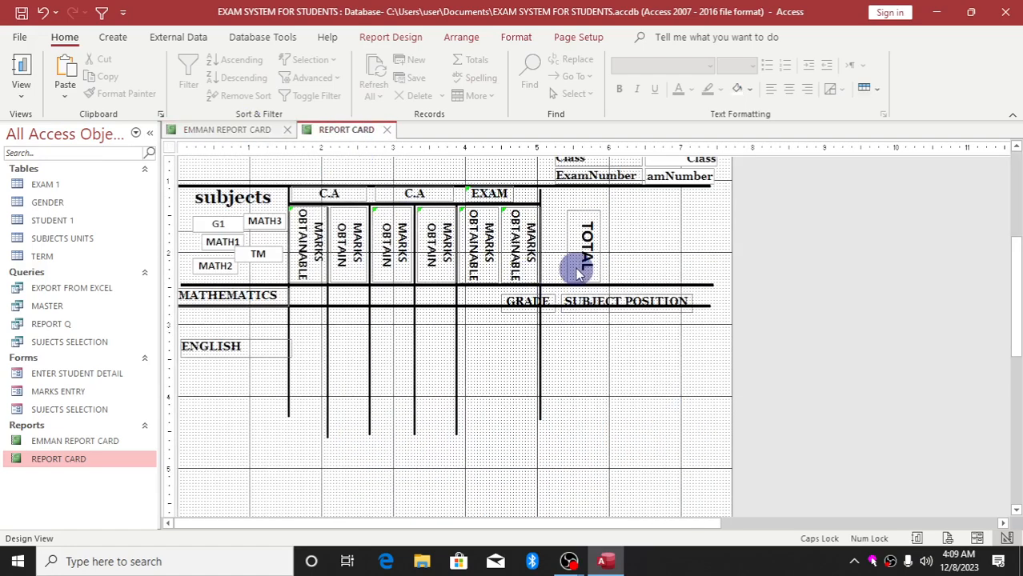
{"action": "left_click_drag", "start_coordinate": [582, 260], "coordinate": [558, 234]}
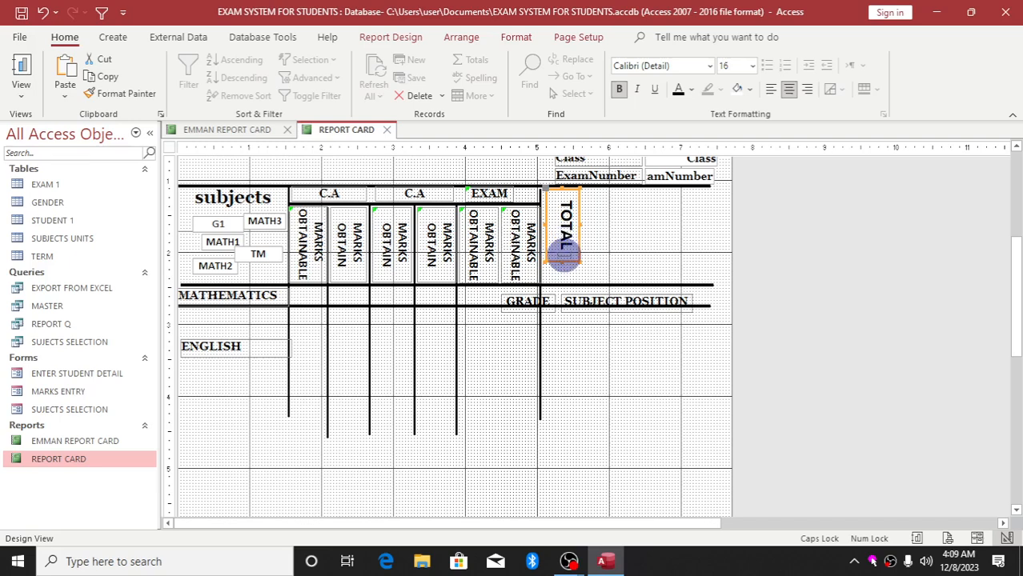
{"action": "left_click", "coordinate": [563, 260]}
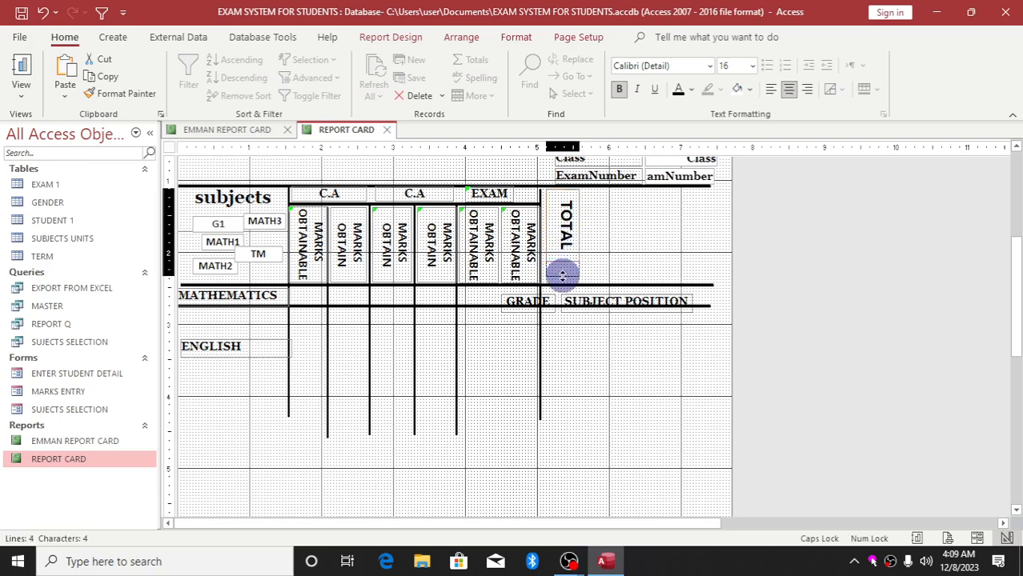
{"action": "left_click", "coordinate": [563, 278]}
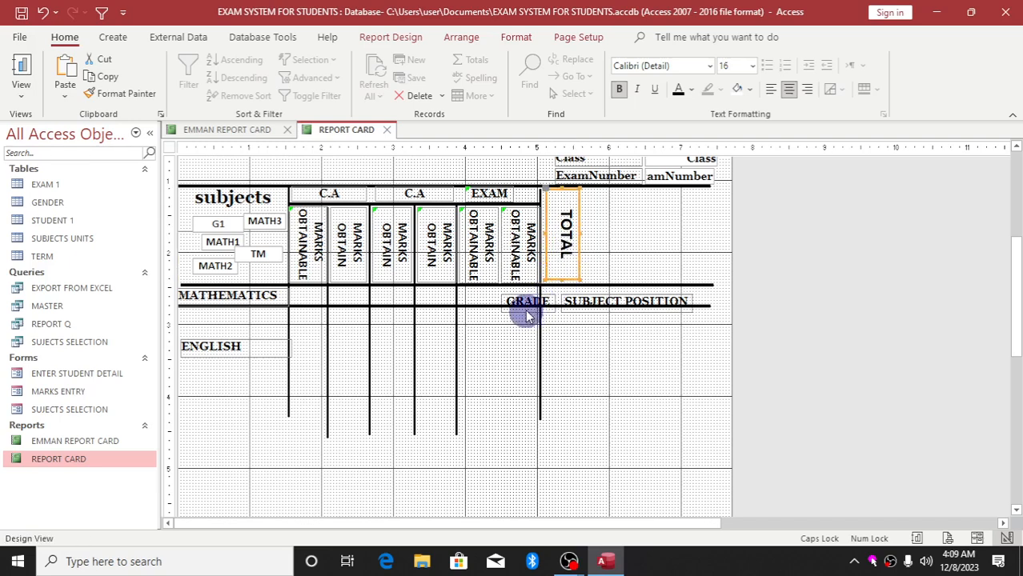
Step: Move the GRADE and SUBJECT POSITION labels up into the heading row, to the right of TOTAL
{"action": "left_click_drag", "start_coordinate": [526, 311], "coordinate": [610, 207]}
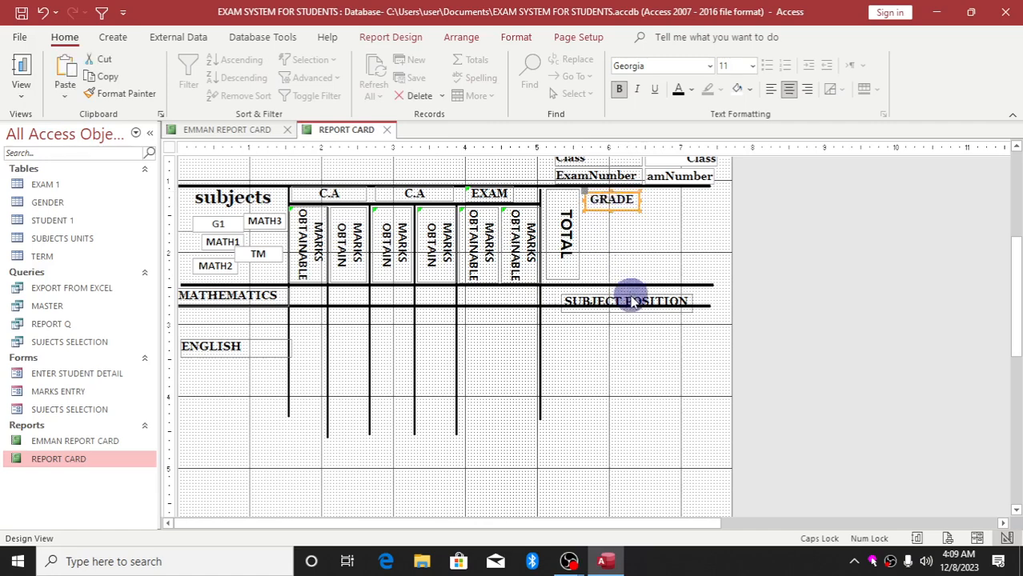
{"action": "left_click", "coordinate": [247, 129]}
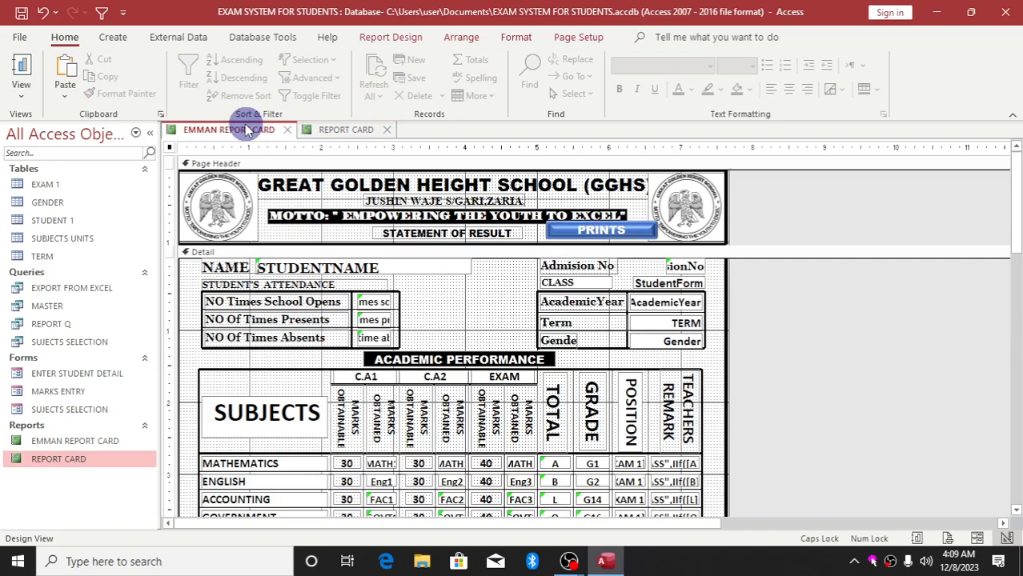
{"action": "left_click", "coordinate": [347, 130]}
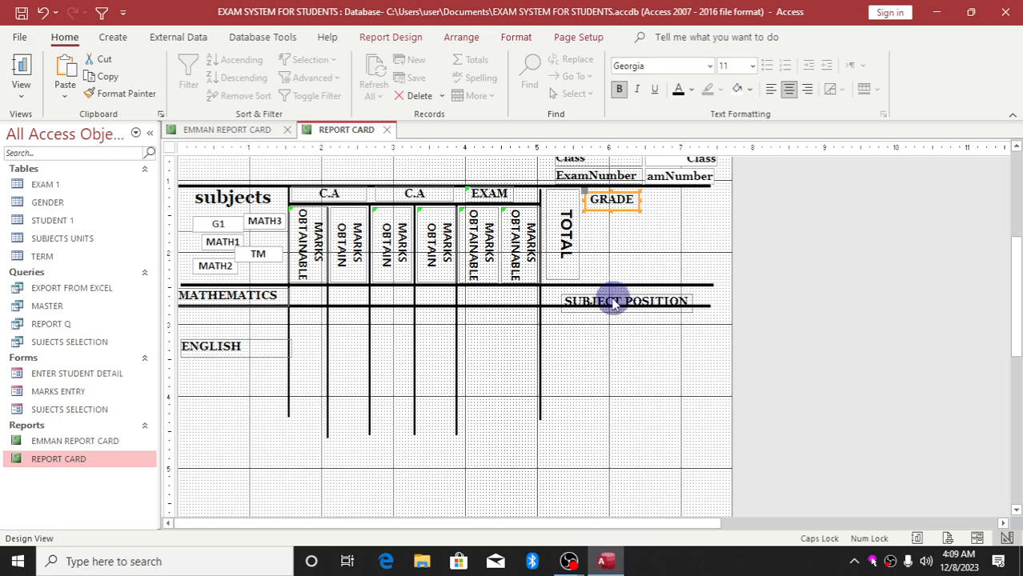
{"action": "left_click_drag", "start_coordinate": [614, 304], "coordinate": [649, 242]}
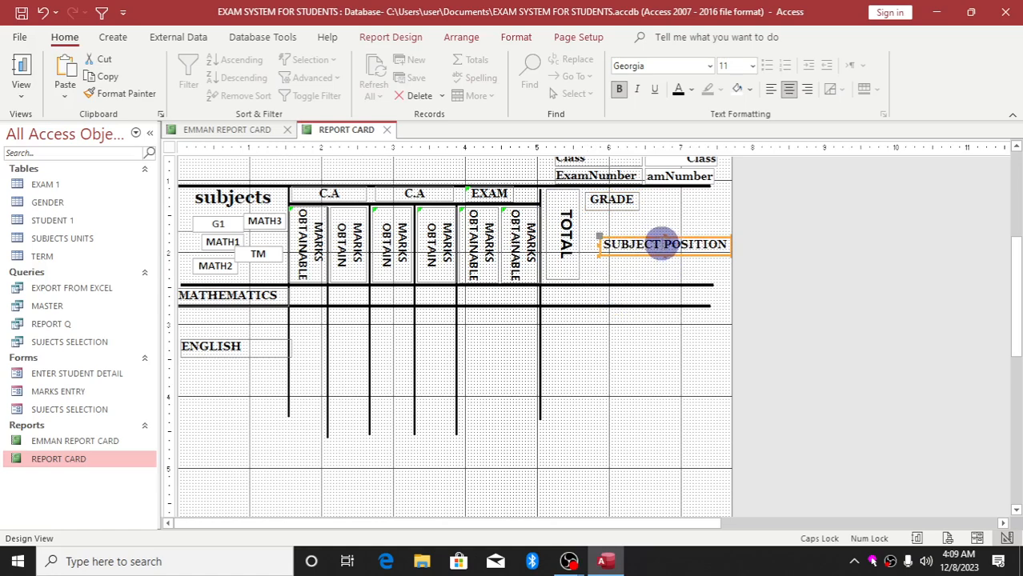
Step: Shorten the SUBJECT POSITION label's text to POSITION and fit the label to its text
{"action": "left_click", "coordinate": [661, 244]}
{"action": "key", "text": "BackSpace"}
{"action": "key", "text": "BackSpace"}
{"action": "key", "text": "BackSpace"}
{"action": "key", "text": "BackSpace"}
{"action": "key", "text": "BackSpace"}
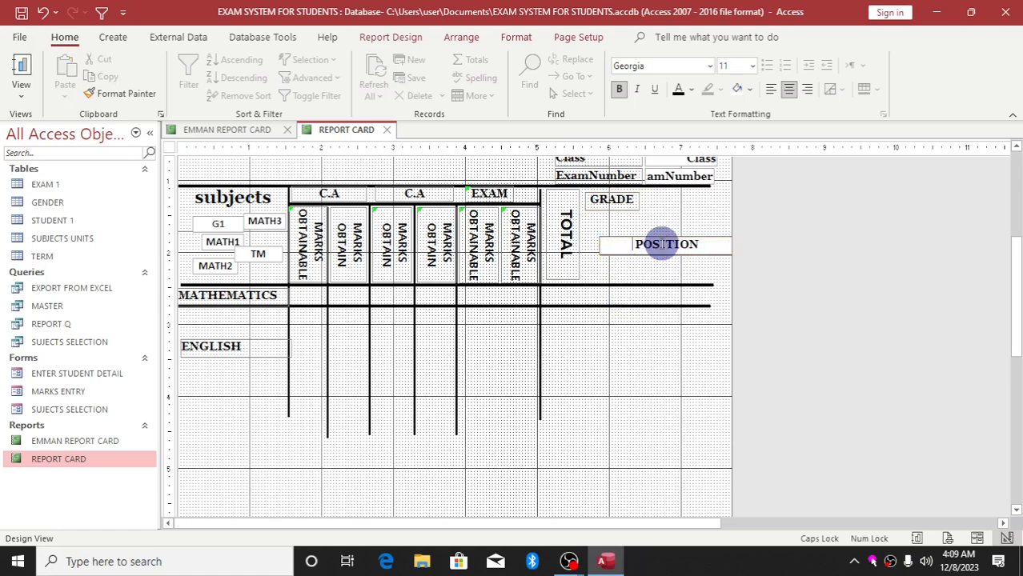
{"action": "left_click", "coordinate": [664, 272]}
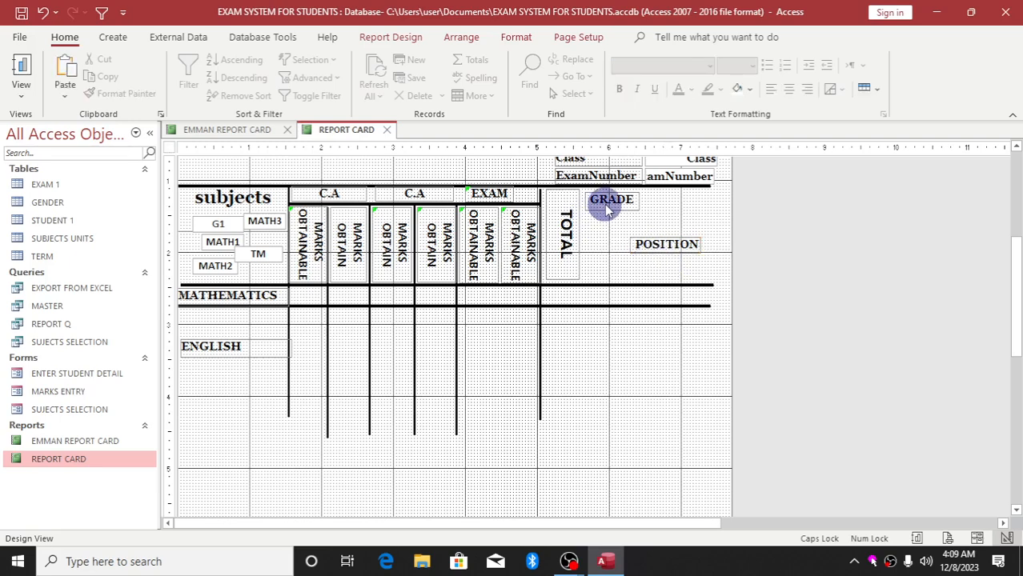
Step: Set the Vertical property of the GRADE and POSITION labels to Yes and close the property sheet
{"action": "left_click", "coordinate": [609, 210]}
{"action": "left_click", "coordinate": [647, 243], "text": "shift"}
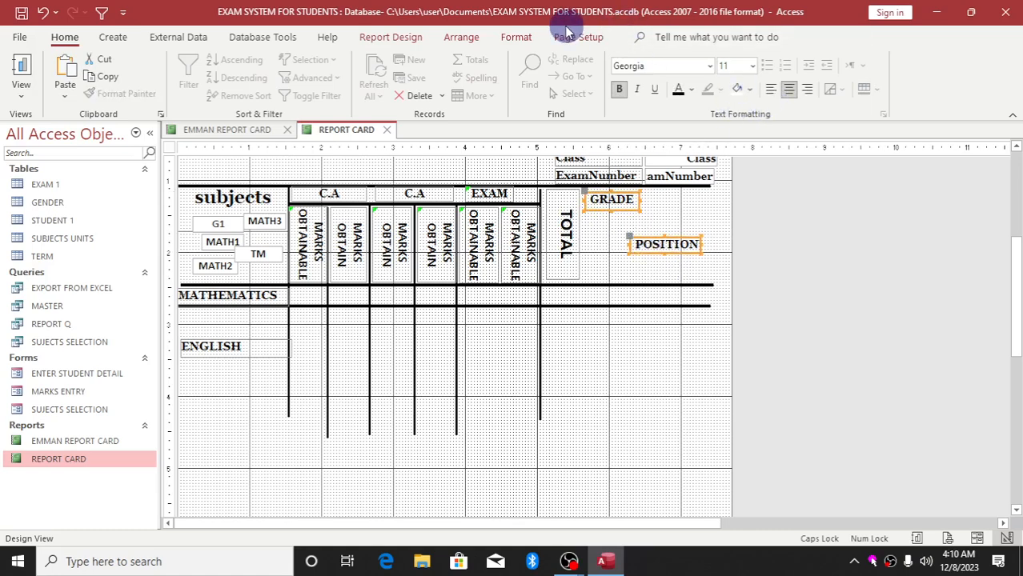
{"action": "left_click", "coordinate": [507, 42]}
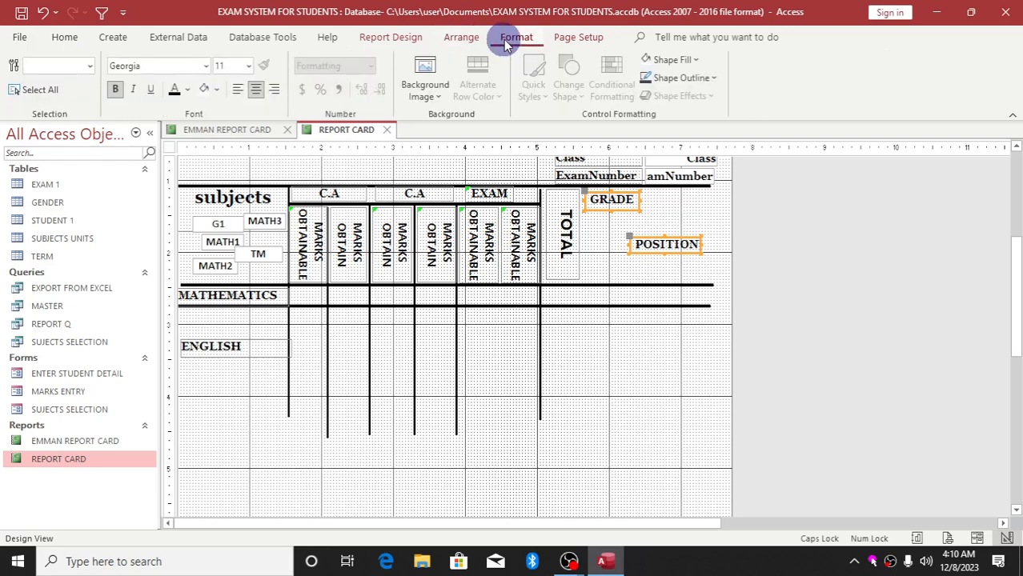
{"action": "left_click", "coordinate": [406, 42]}
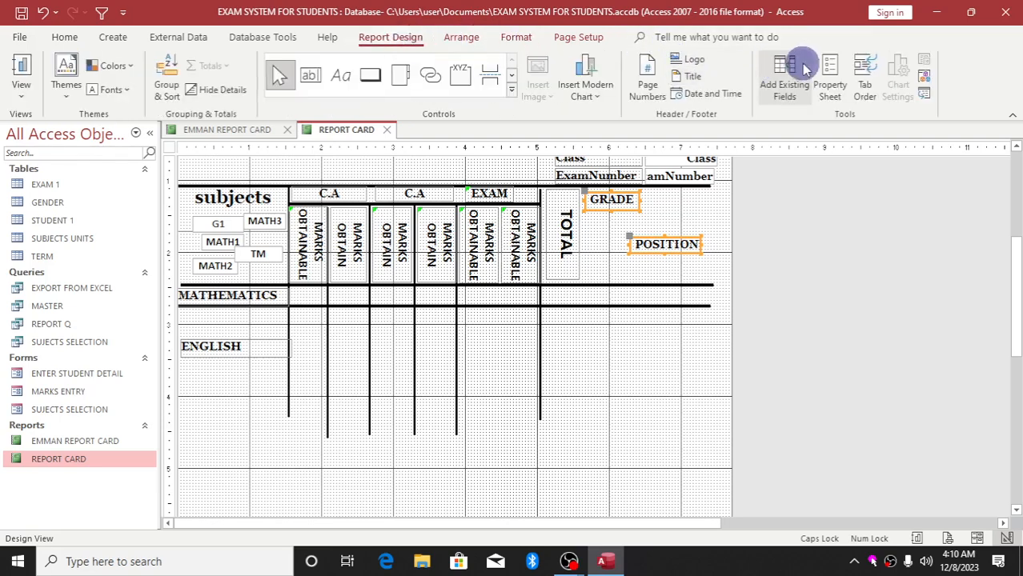
{"action": "left_click", "coordinate": [831, 80]}
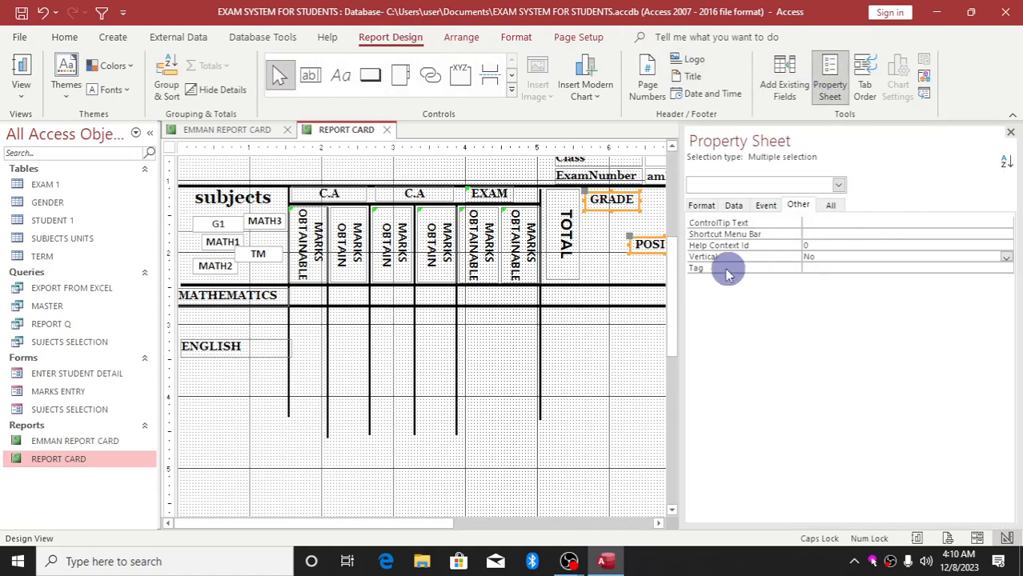
{"action": "double_click", "coordinate": [836, 257]}
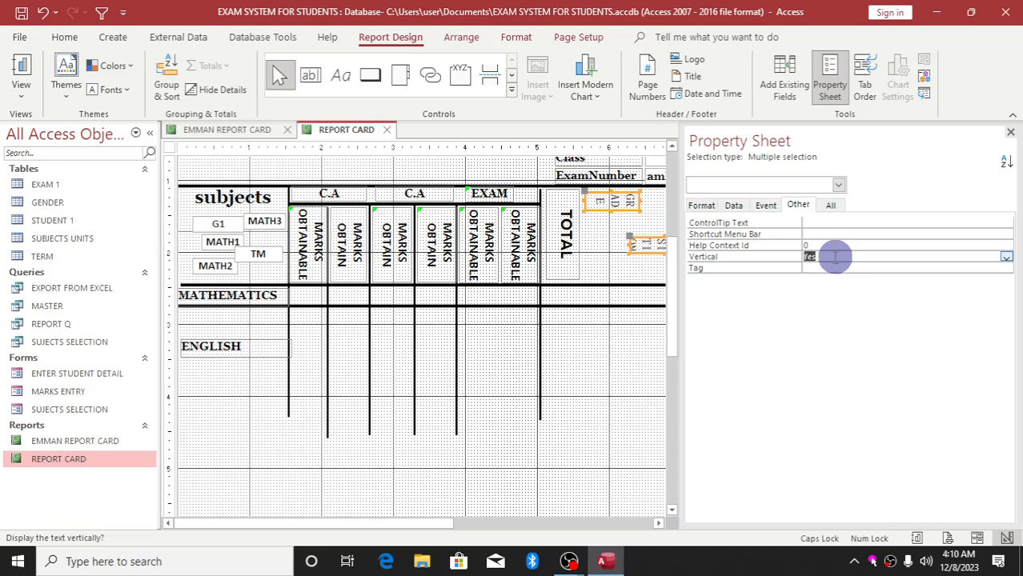
{"action": "left_click", "coordinate": [562, 411]}
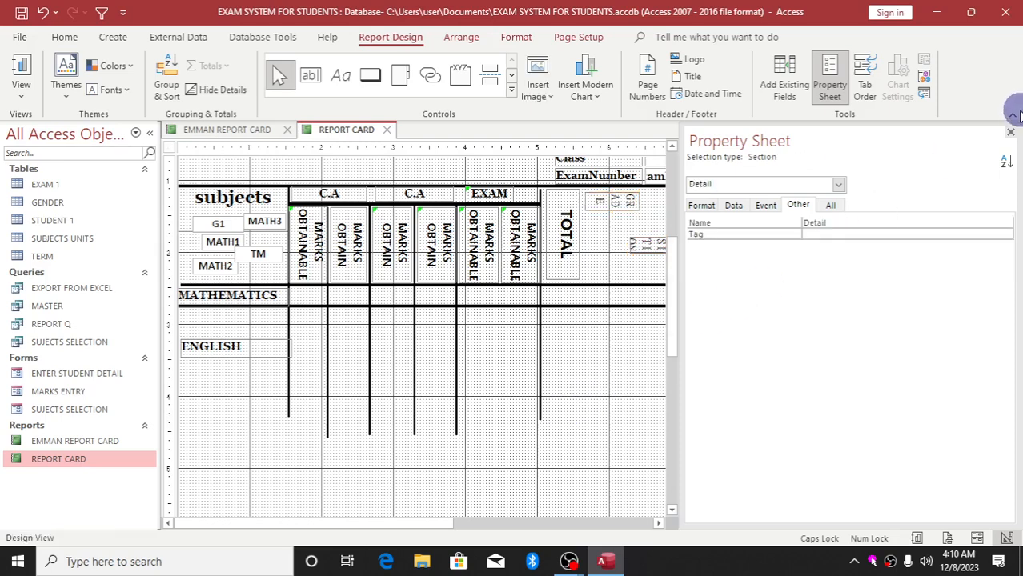
{"action": "left_click", "coordinate": [1010, 134]}
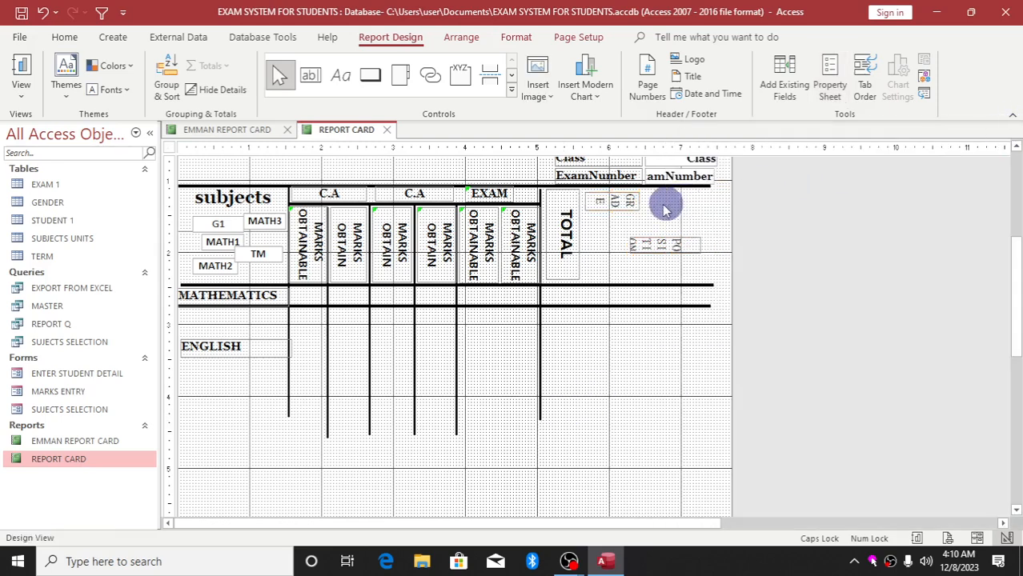
Step: Stretch the GRADE label to the heading row's full height, narrow it to about TOTAL's width, and extend the POSITION label upward
{"action": "left_click", "coordinate": [612, 205]}
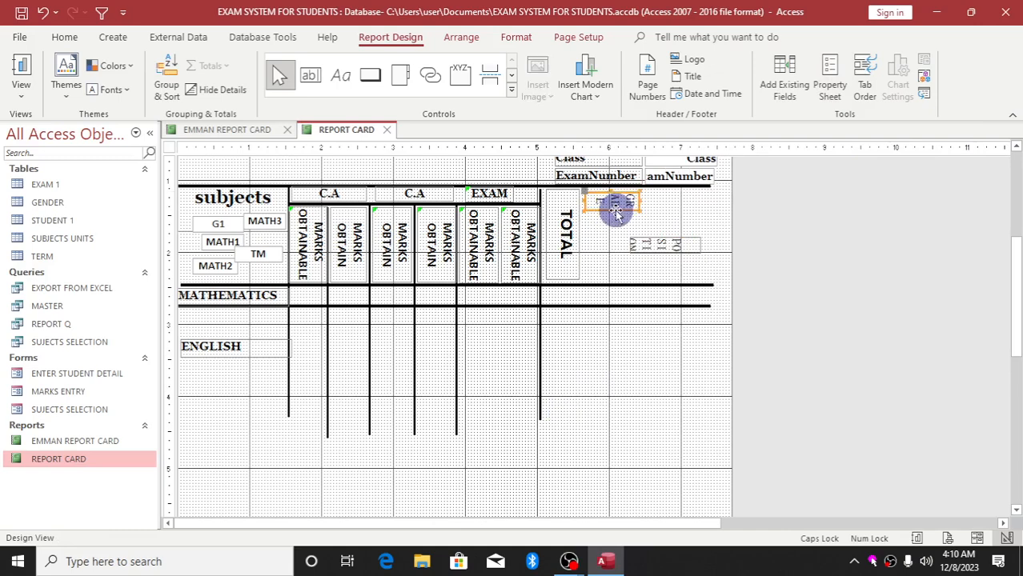
{"action": "left_click_drag", "start_coordinate": [610, 207], "coordinate": [601, 278]}
{"action": "left_click_drag", "start_coordinate": [659, 236], "coordinate": [616, 232]}
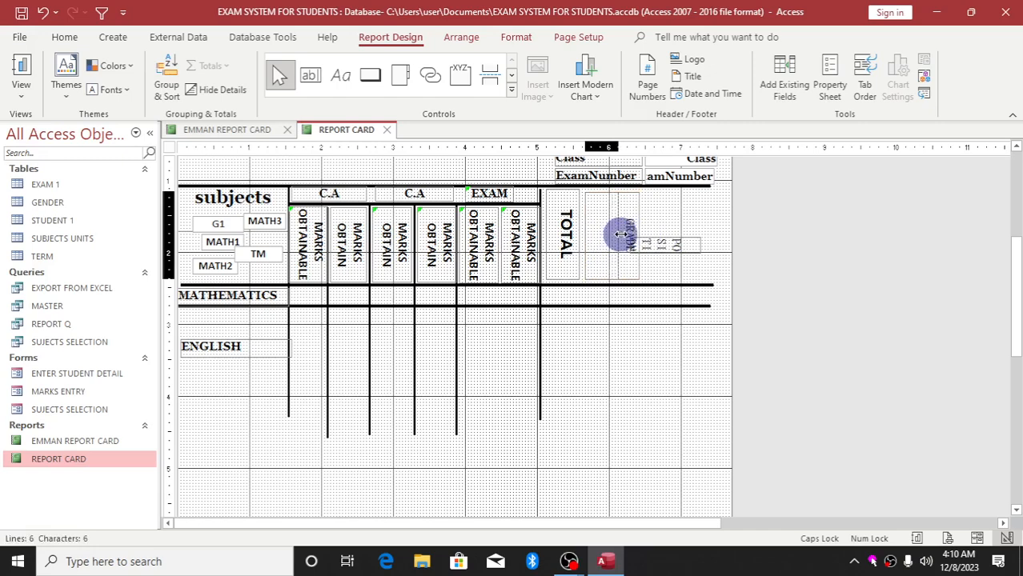
{"action": "left_click", "coordinate": [648, 242]}
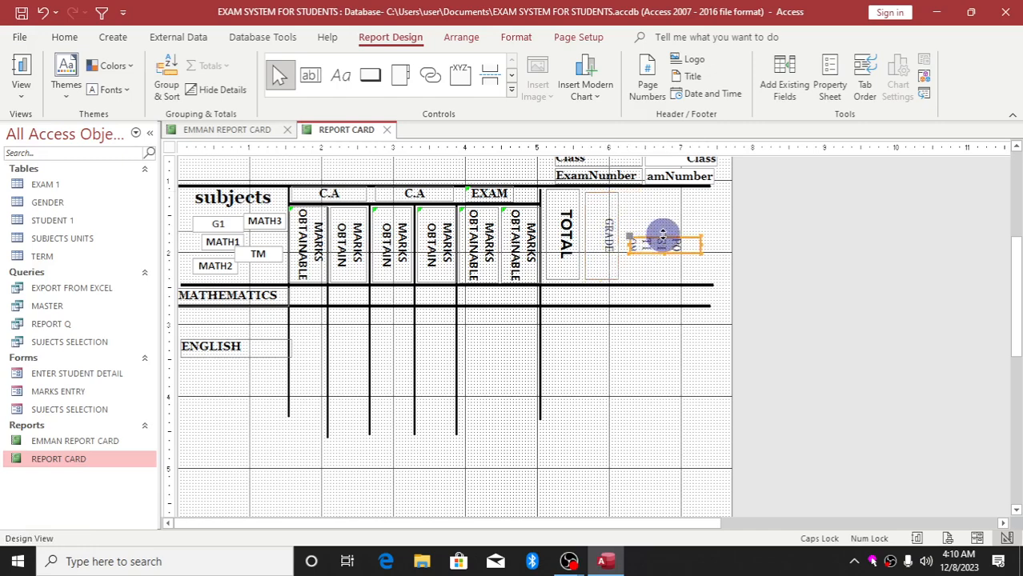
{"action": "left_click_drag", "start_coordinate": [664, 234], "coordinate": [599, 187]}
{"action": "left_click", "coordinate": [605, 200]}
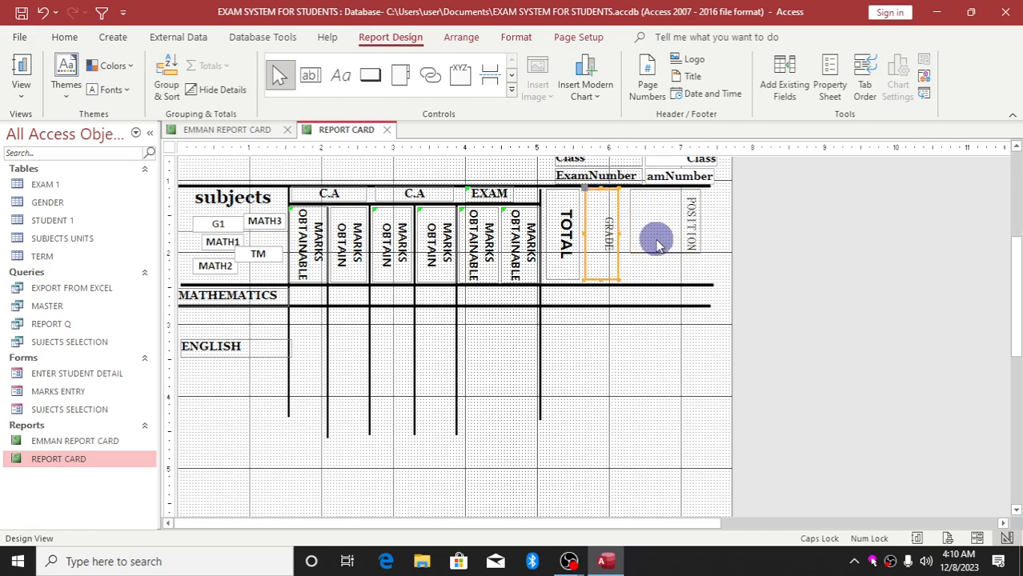
Step: Place the POSITION label directly beside GRADE, narrow it to a slim column, and match its height to the heading row
{"action": "left_click_drag", "start_coordinate": [660, 255], "coordinate": [655, 277]}
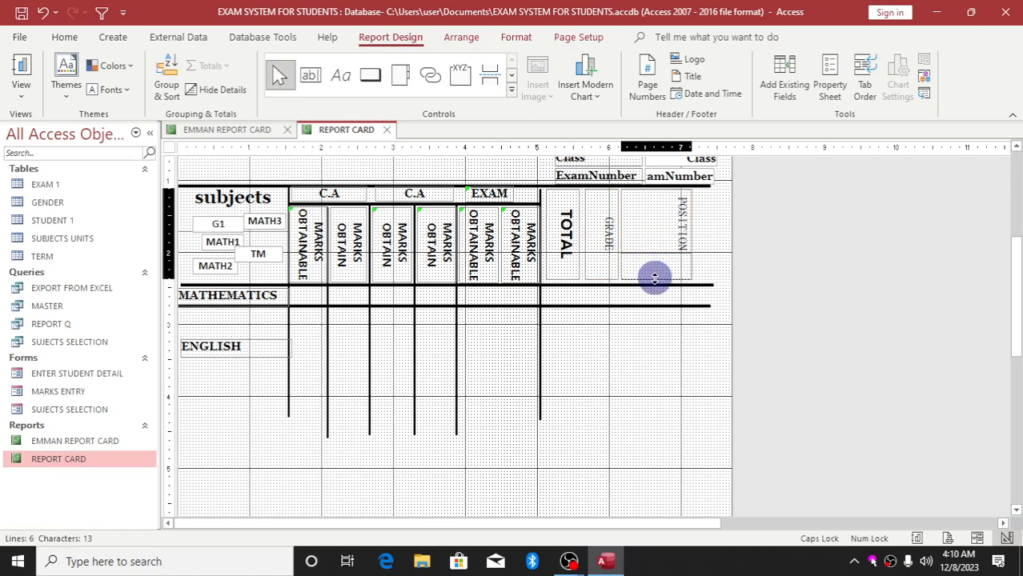
{"action": "double_click", "coordinate": [690, 231]}
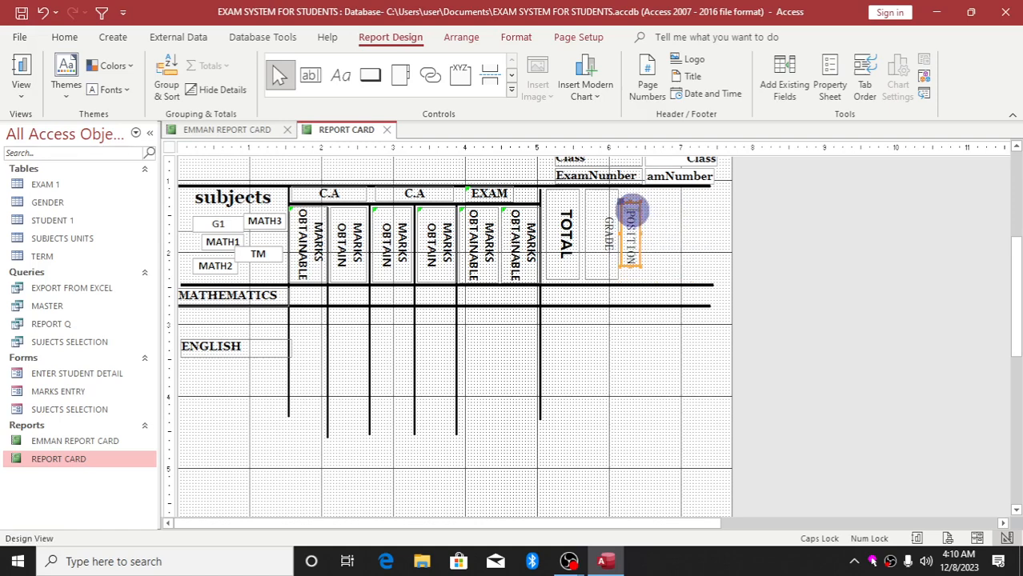
{"action": "left_click", "coordinate": [629, 201]}
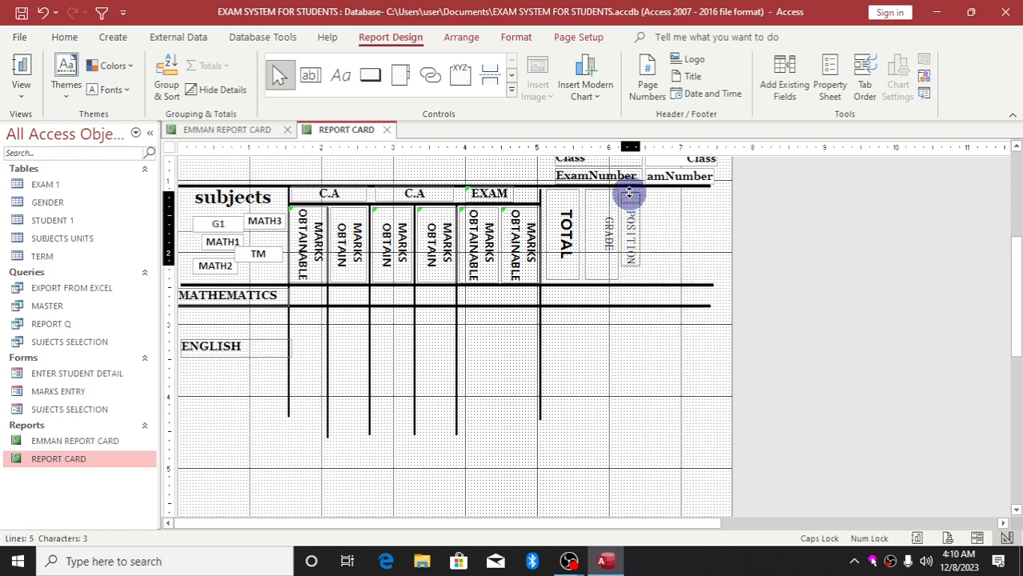
{"action": "left_click", "coordinate": [630, 191]}
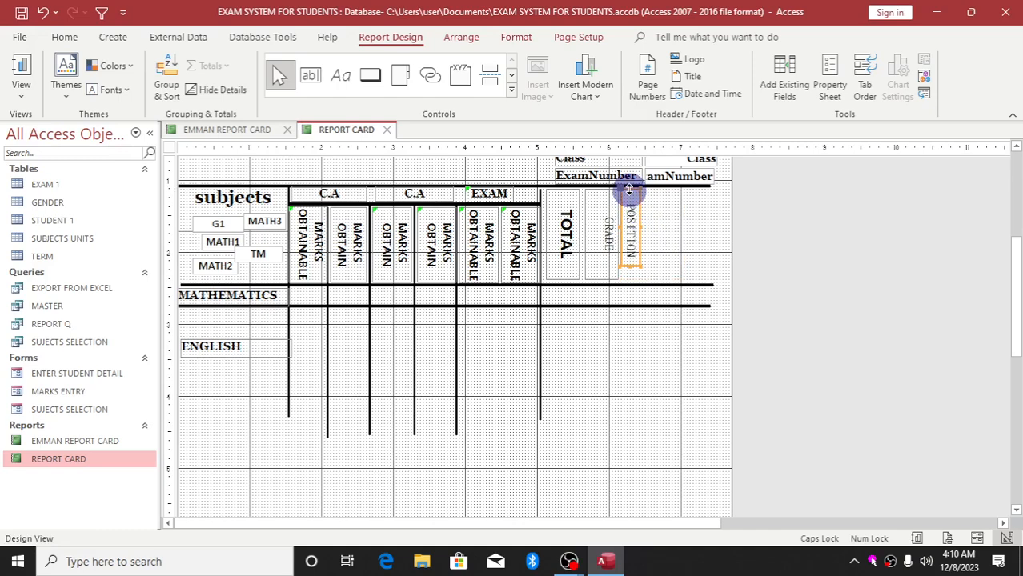
{"action": "left_click", "coordinate": [630, 268]}
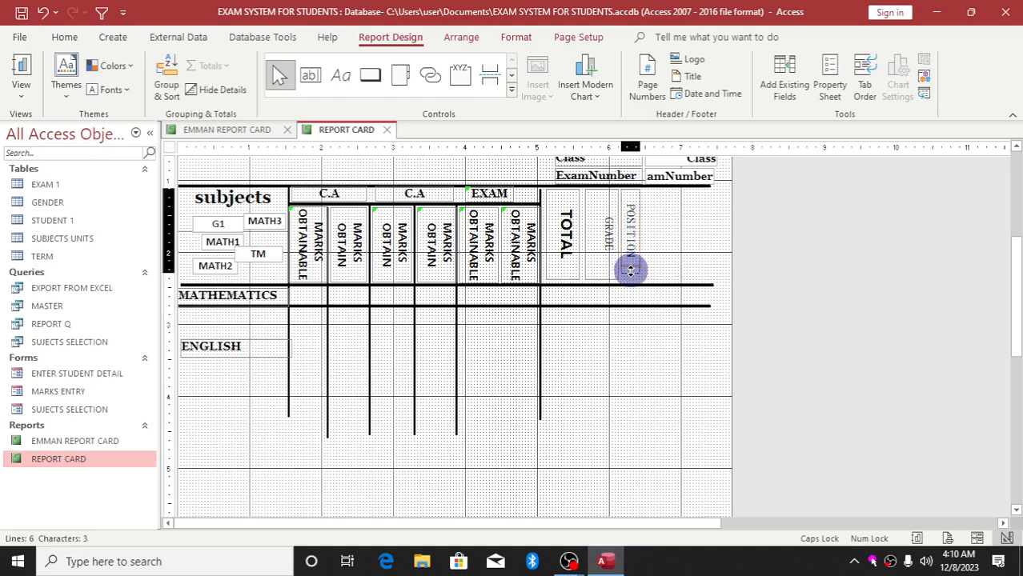
{"action": "left_click", "coordinate": [630, 271]}
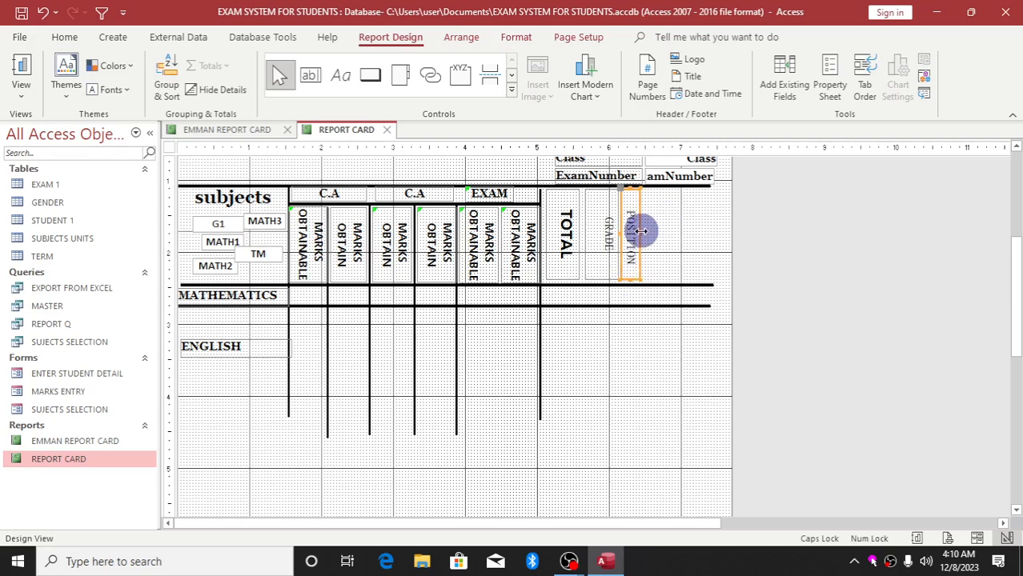
{"action": "left_click_drag", "start_coordinate": [640, 232], "coordinate": [649, 230]}
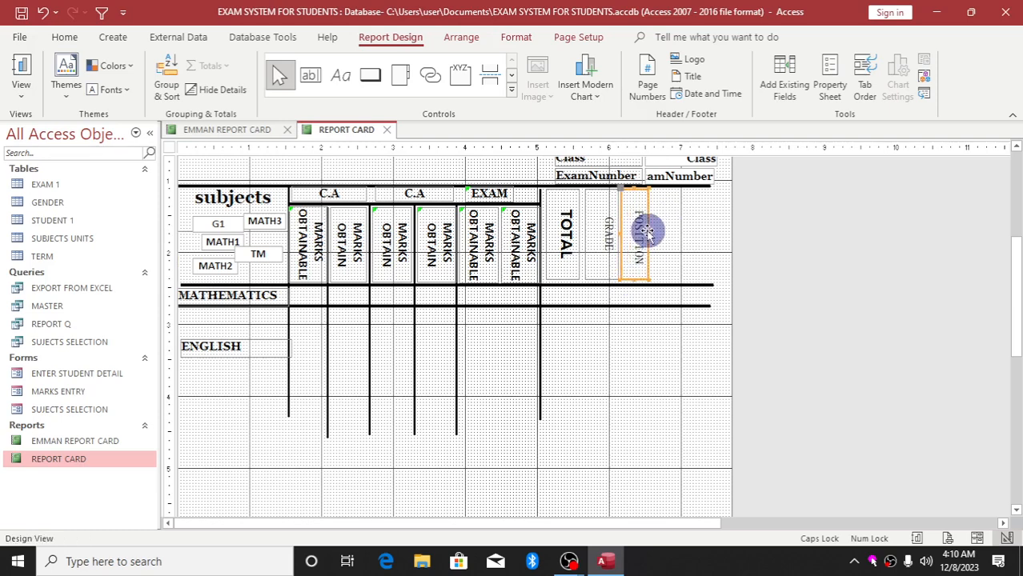
Step: Try left alignment on the GRADE and POSITION labels and set their text back to centred
{"action": "left_click", "coordinate": [606, 235], "text": "shift"}
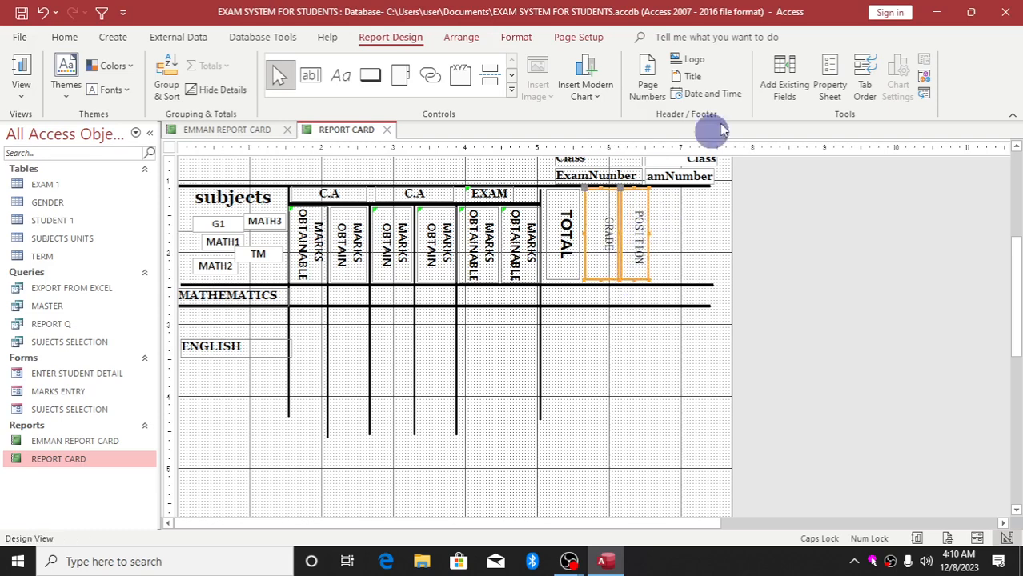
{"action": "left_click", "coordinate": [69, 38]}
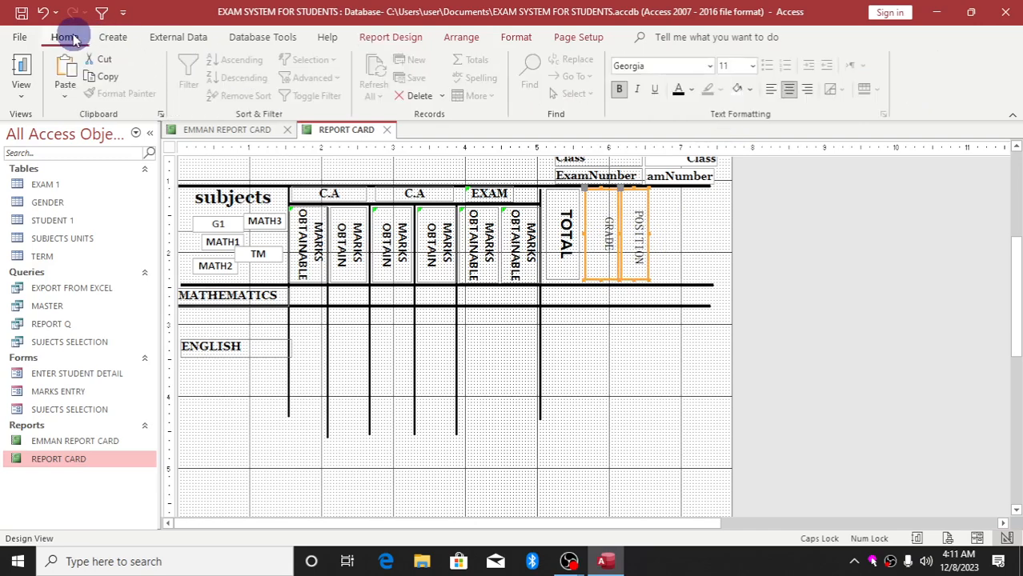
{"action": "left_click", "coordinate": [768, 89]}
{"action": "left_click", "coordinate": [789, 90]}
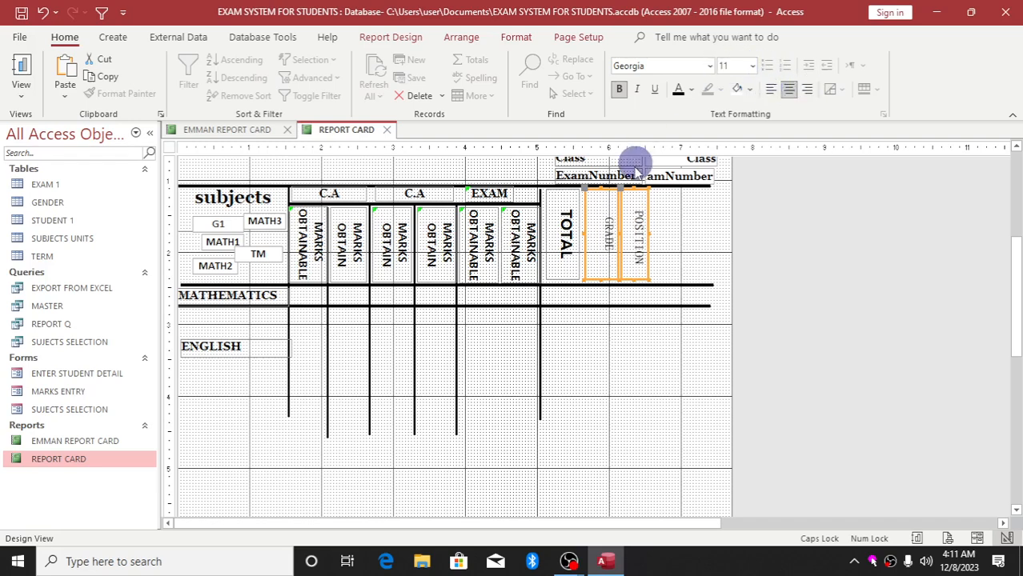
{"action": "left_click", "coordinate": [552, 366]}
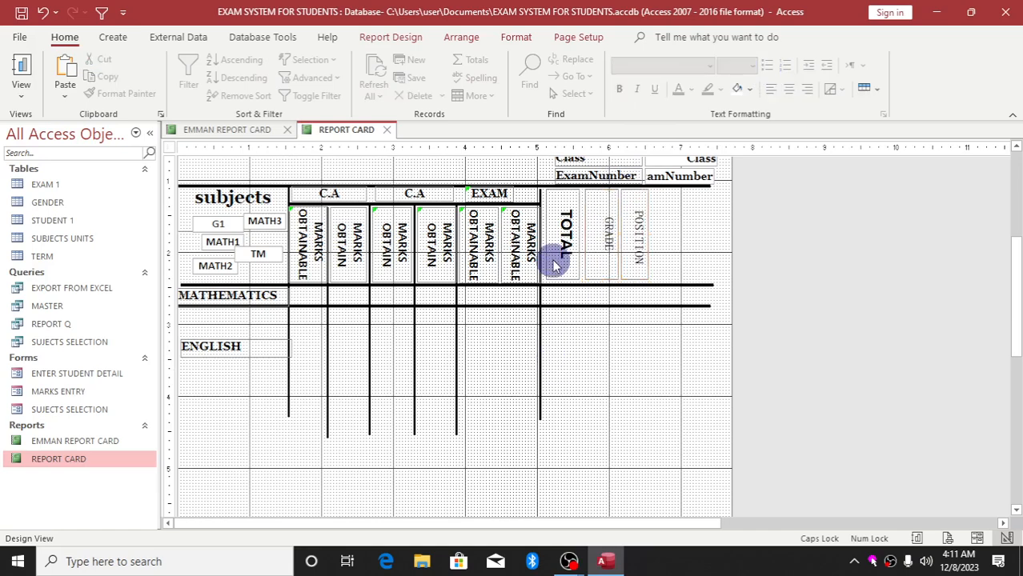
Step: Copy the TOTAL label's formatting onto the GRADE and POSITION labels with Format Painter
{"action": "left_click", "coordinate": [567, 226]}
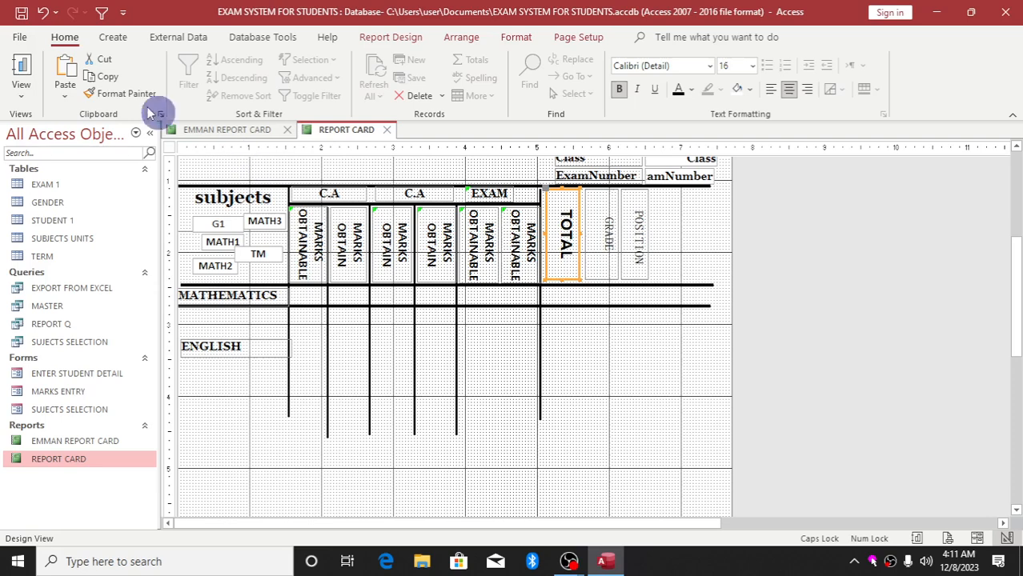
{"action": "left_click", "coordinate": [124, 95]}
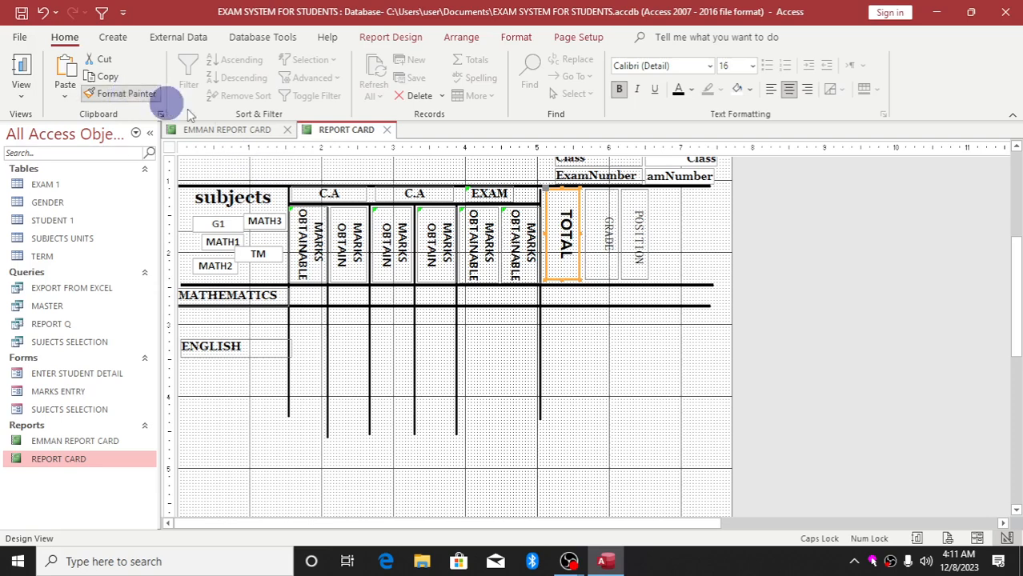
{"action": "left_click", "coordinate": [596, 236]}
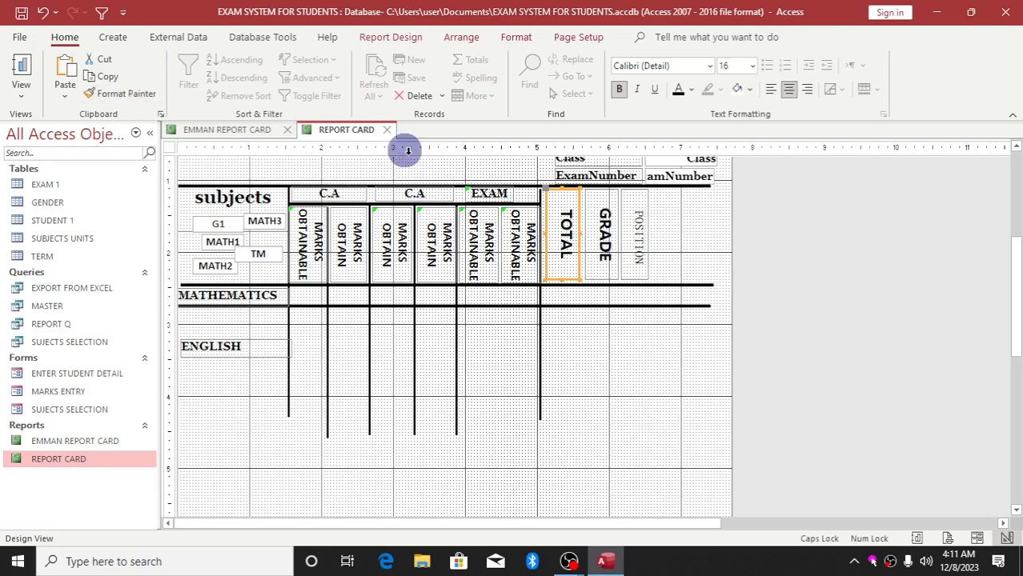
{"action": "left_click", "coordinate": [120, 93]}
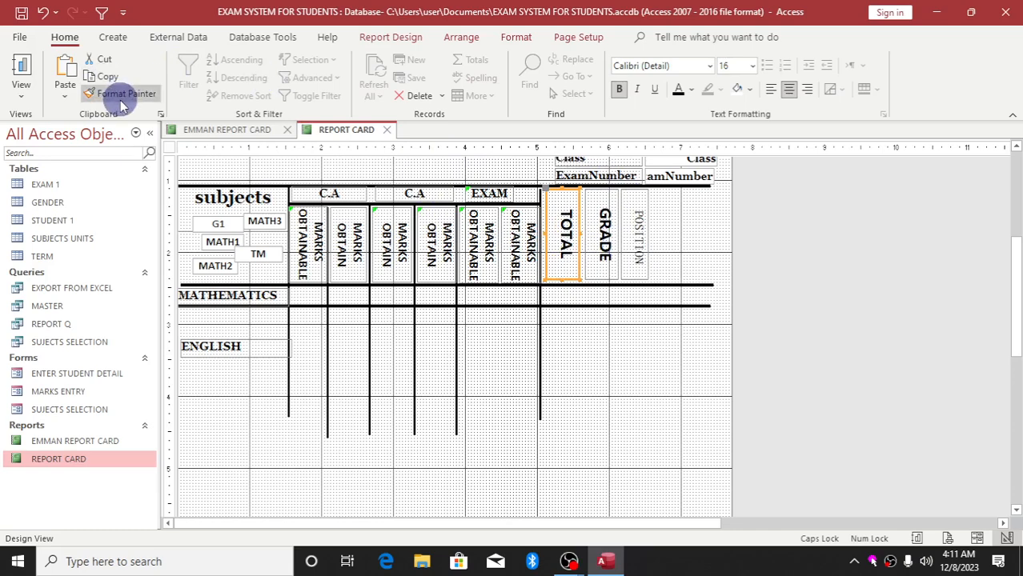
{"action": "left_click", "coordinate": [637, 240]}
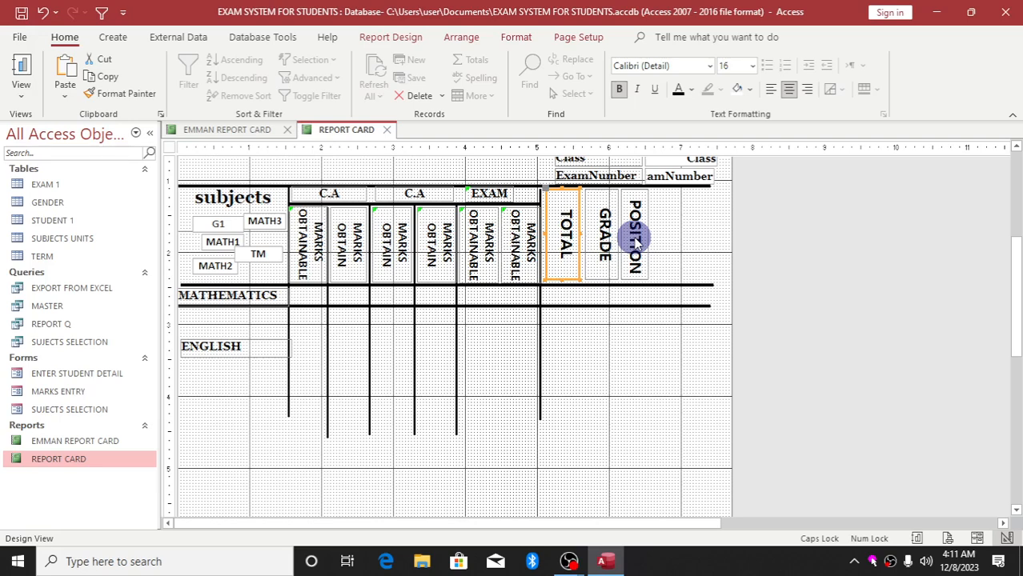
Step: Raise the line below MATHEMATICS slightly and fit the MATH1 field into that row under the first C.A's MARKS OBTAIN column
{"action": "left_click", "coordinate": [492, 304]}
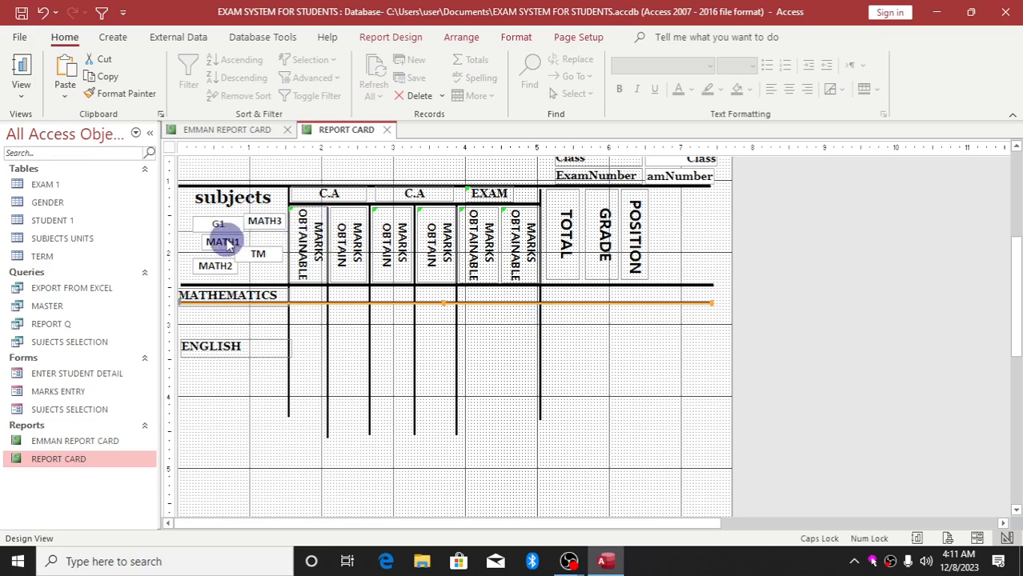
{"action": "left_click_drag", "start_coordinate": [227, 244], "coordinate": [370, 292]}
{"action": "left_click", "coordinate": [370, 292]}
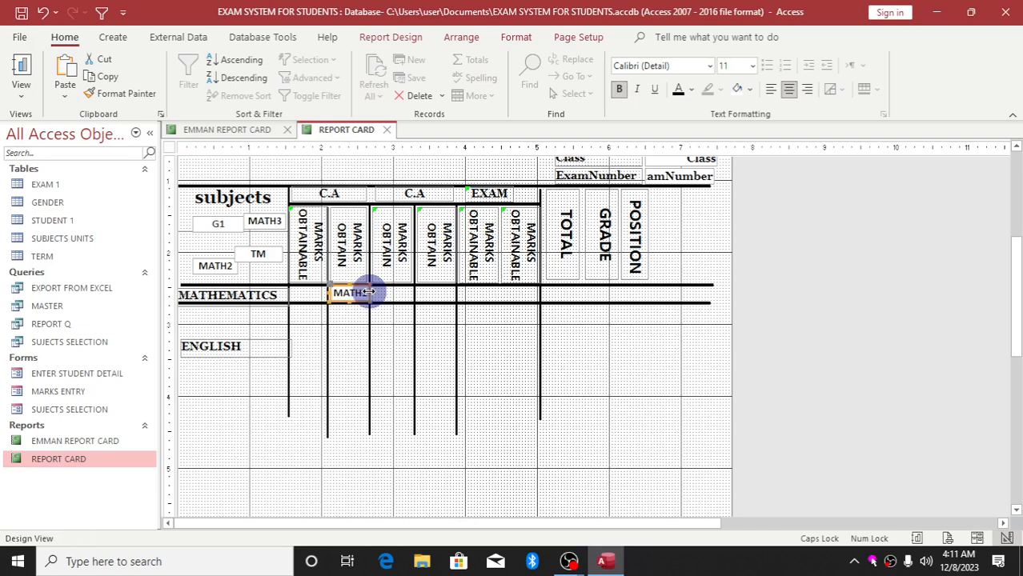
Step: Place MATH2 under the second C.A's second column and MATH3 under EXAM's second column, keeping MATH1 under the first C.A's second column
{"action": "left_click", "coordinate": [215, 266]}
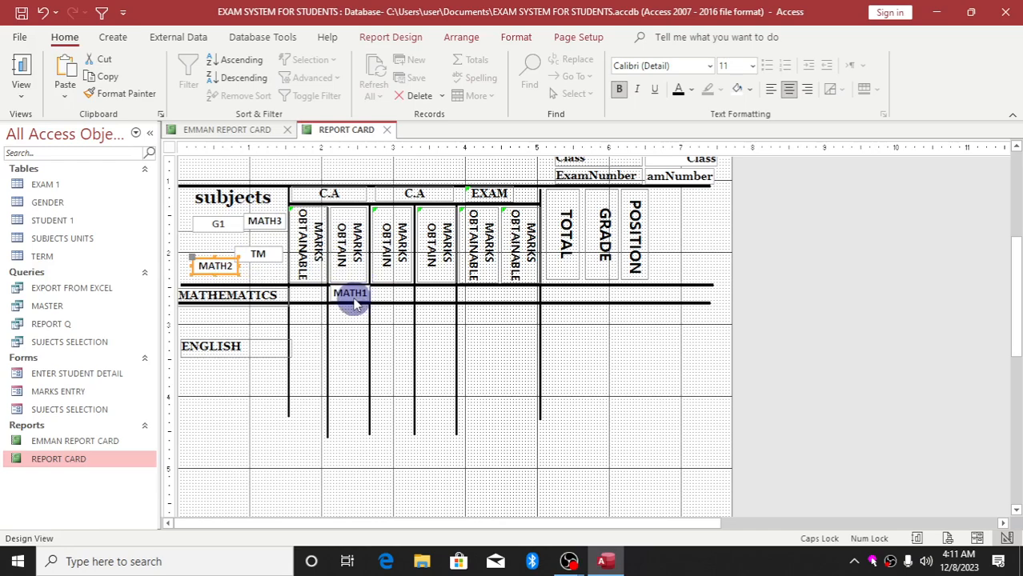
{"action": "left_click_drag", "start_coordinate": [354, 301], "coordinate": [393, 300]}
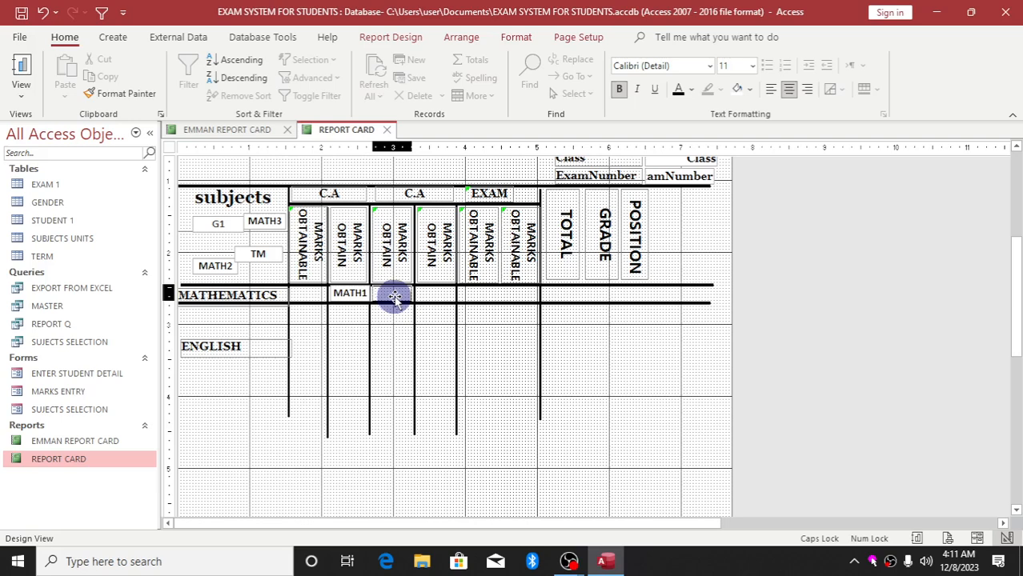
{"action": "left_click_drag", "start_coordinate": [394, 298], "coordinate": [393, 298]}
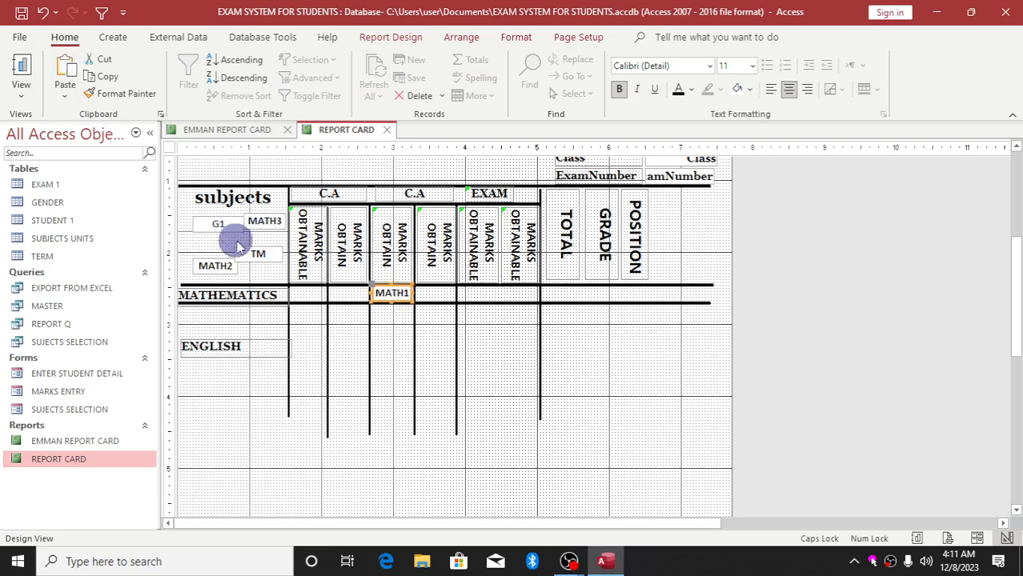
{"action": "left_click_drag", "start_coordinate": [233, 262], "coordinate": [473, 290]}
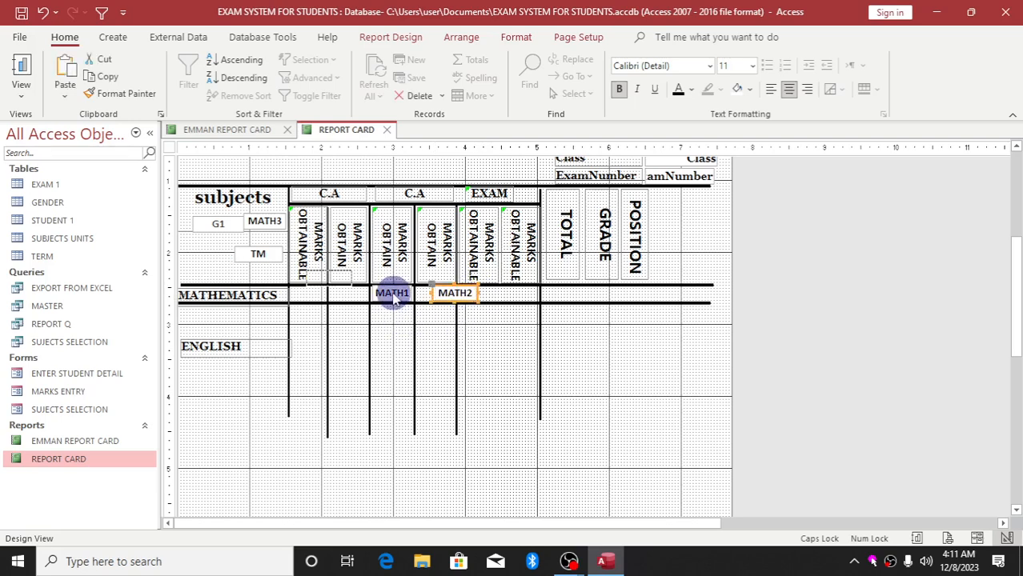
{"action": "left_click_drag", "start_coordinate": [392, 296], "coordinate": [349, 293]}
{"action": "left_click_drag", "start_coordinate": [463, 296], "coordinate": [440, 294]}
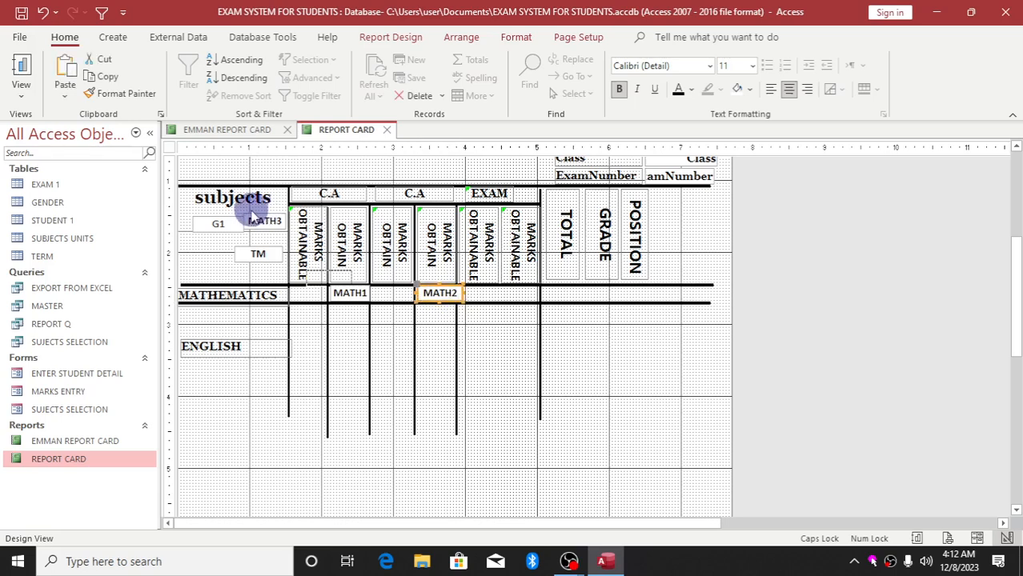
{"action": "left_click_drag", "start_coordinate": [258, 225], "coordinate": [520, 291]}
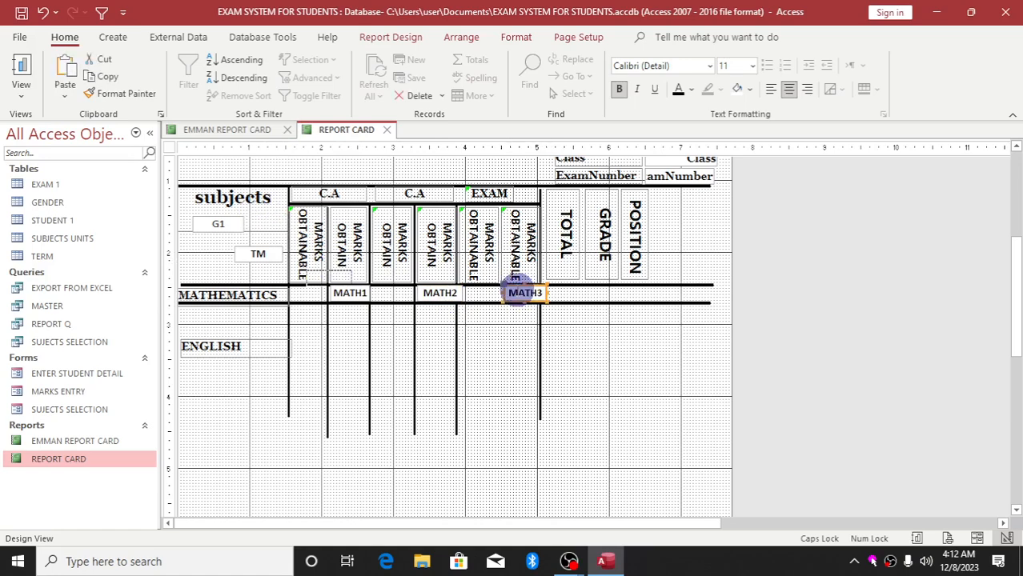
Step: Duplicate the vertical line beside TOTAL, place the copy between the two EXAM columns, and align it with the neighbouring dividers
{"action": "left_click", "coordinate": [540, 389]}
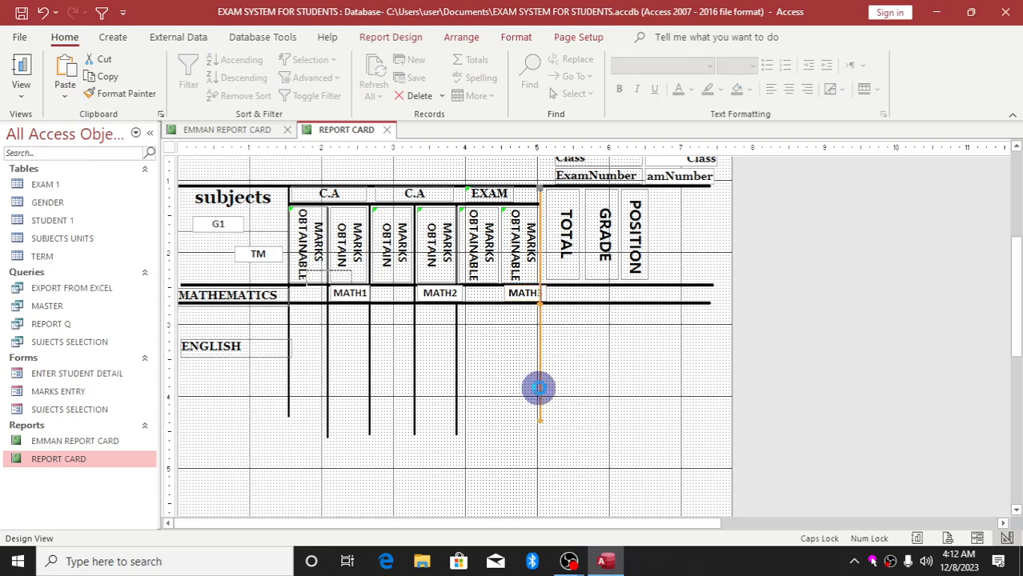
{"action": "left_click_drag", "start_coordinate": [539, 389], "coordinate": [498, 231]}
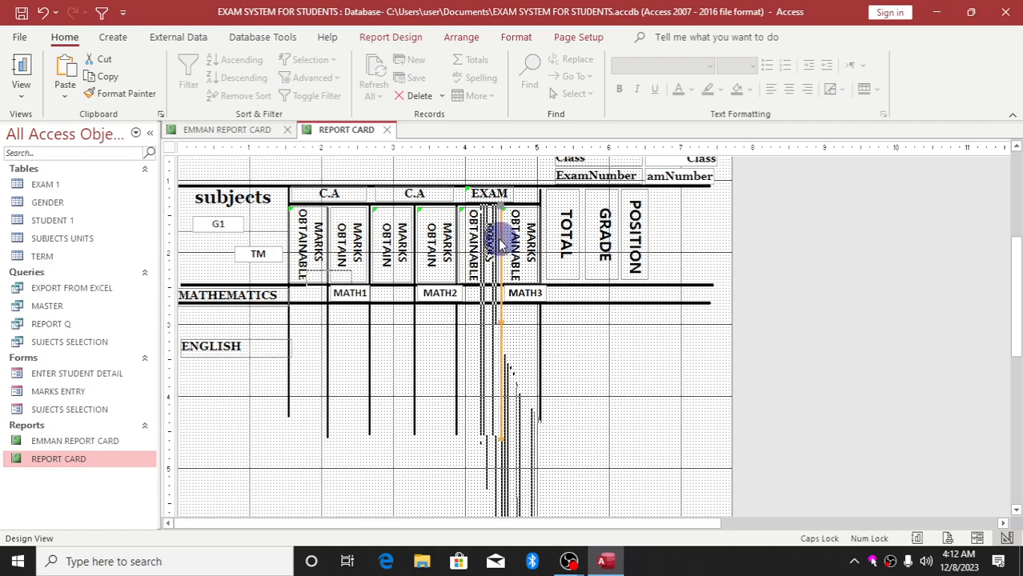
{"action": "left_click", "coordinate": [222, 130]}
{"action": "left_click", "coordinate": [332, 137]}
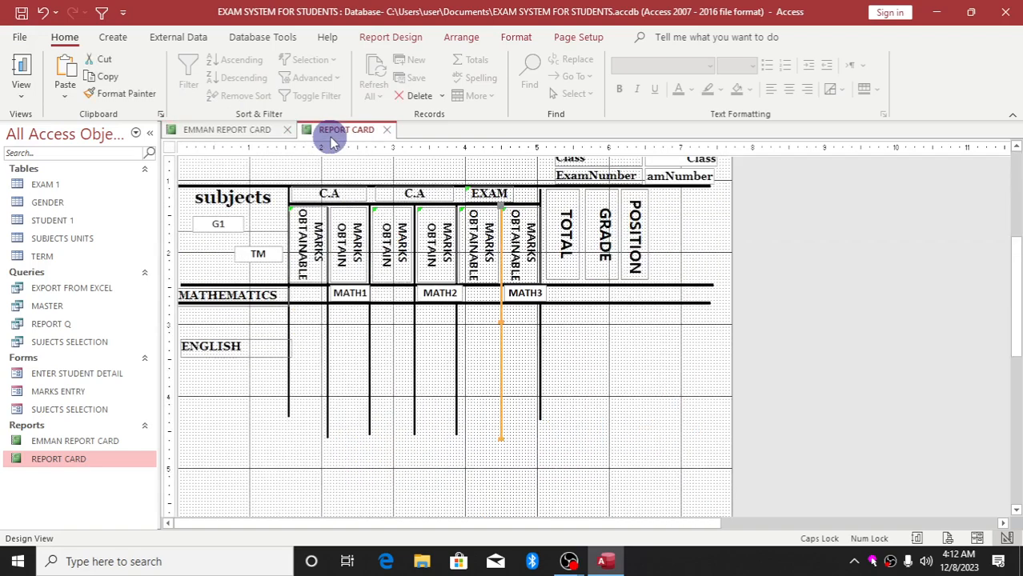
{"action": "left_click", "coordinate": [618, 430]}
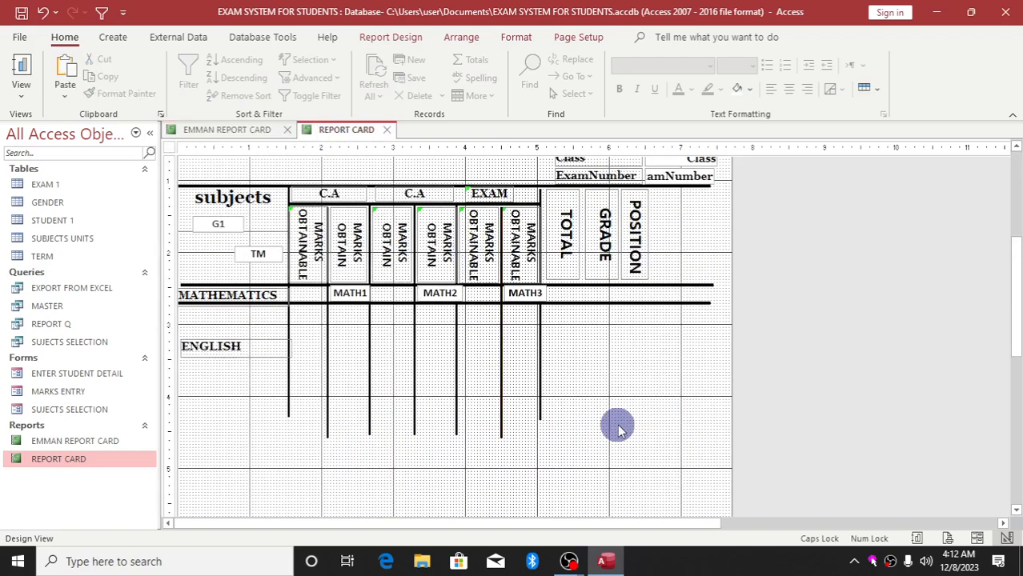
{"action": "left_click_drag", "start_coordinate": [502, 389], "coordinate": [501, 385]}
{"action": "left_click", "coordinate": [633, 423]}
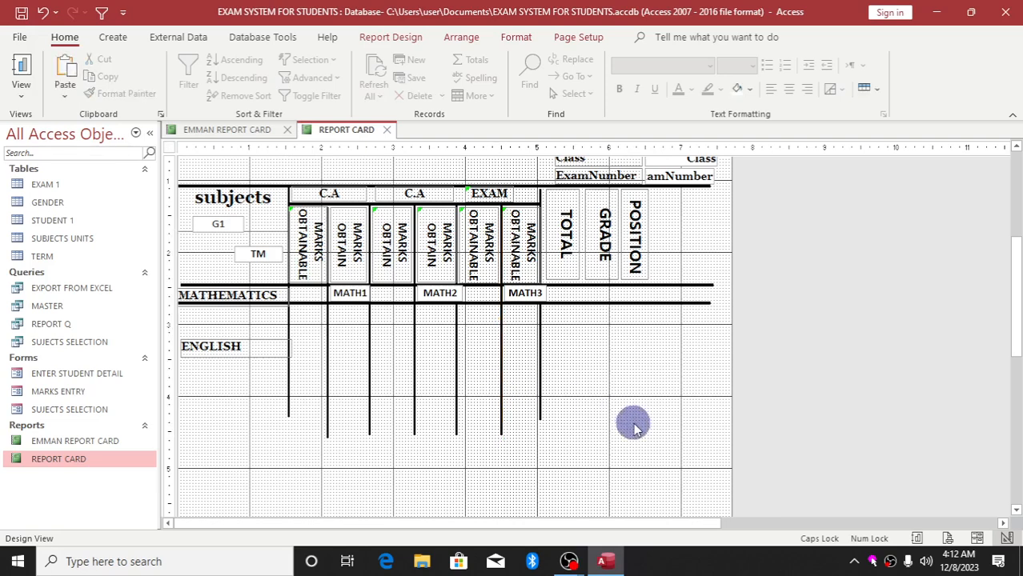
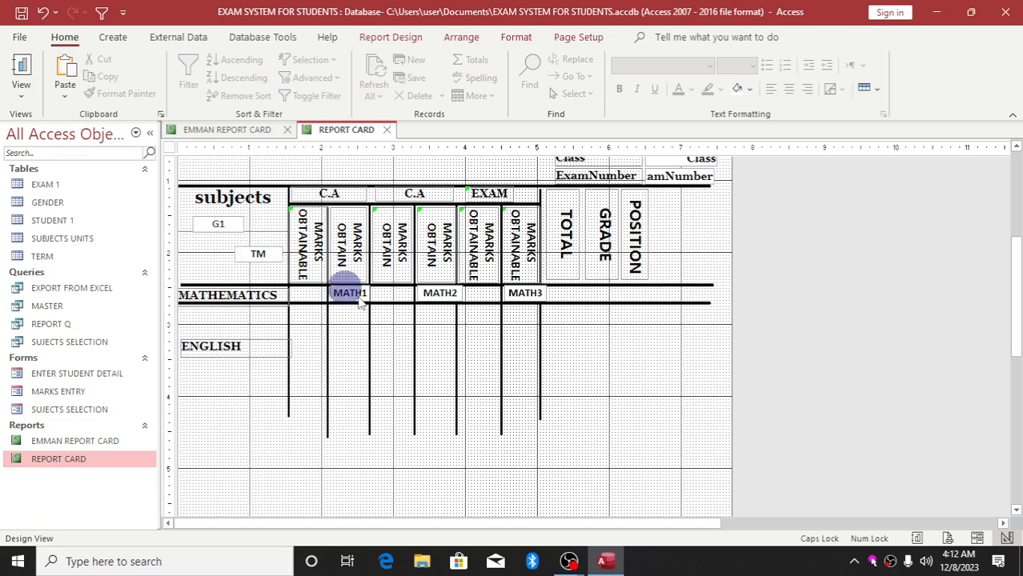
Step: Duplicate the vertical line beside TOTAL twice, placing the copies between TOTAL and GRADE and between GRADE and POSITION
{"action": "left_click", "coordinate": [548, 371]}
{"action": "left_click", "coordinate": [540, 373]}
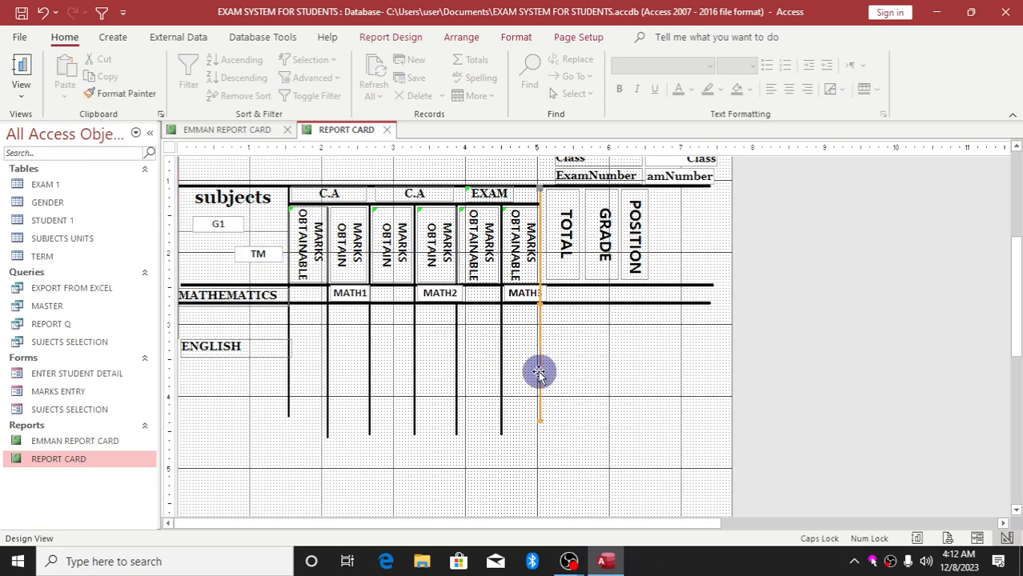
{"action": "key", "text": "ctrl+v"}
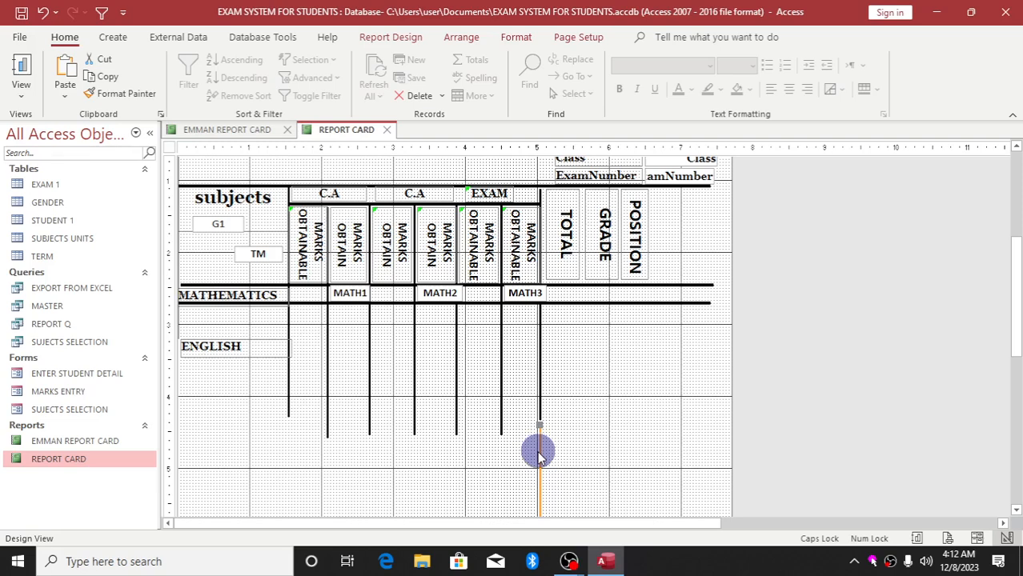
{"action": "mouse_move", "coordinate": [539, 455]}
{"action": "left_mouse_down"}
{"action": "mouse_move", "coordinate": [594, 290]}
{"action": "mouse_move", "coordinate": [582, 213]}
{"action": "left_mouse_up"}
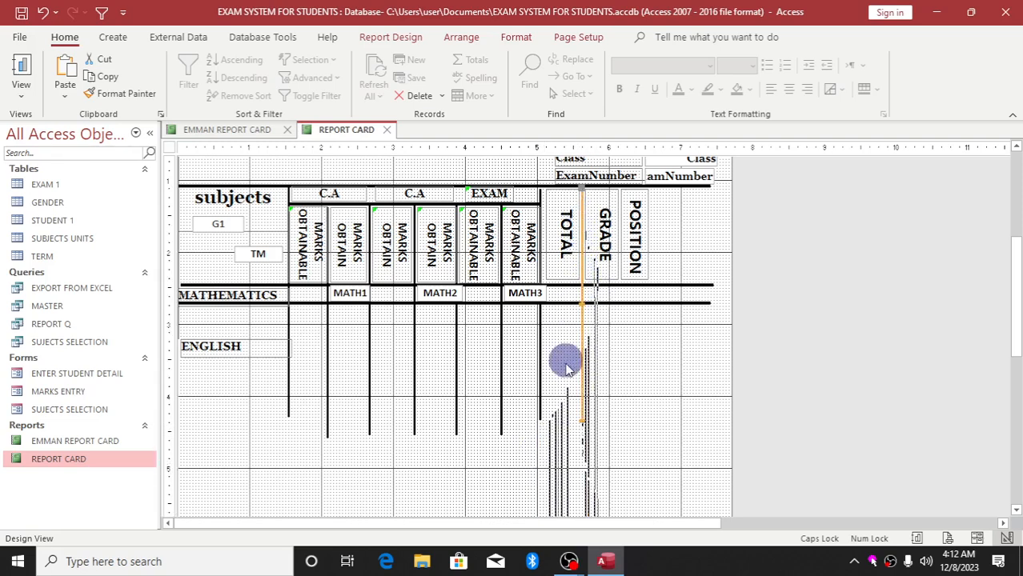
{"action": "key", "text": "ctrl+v"}
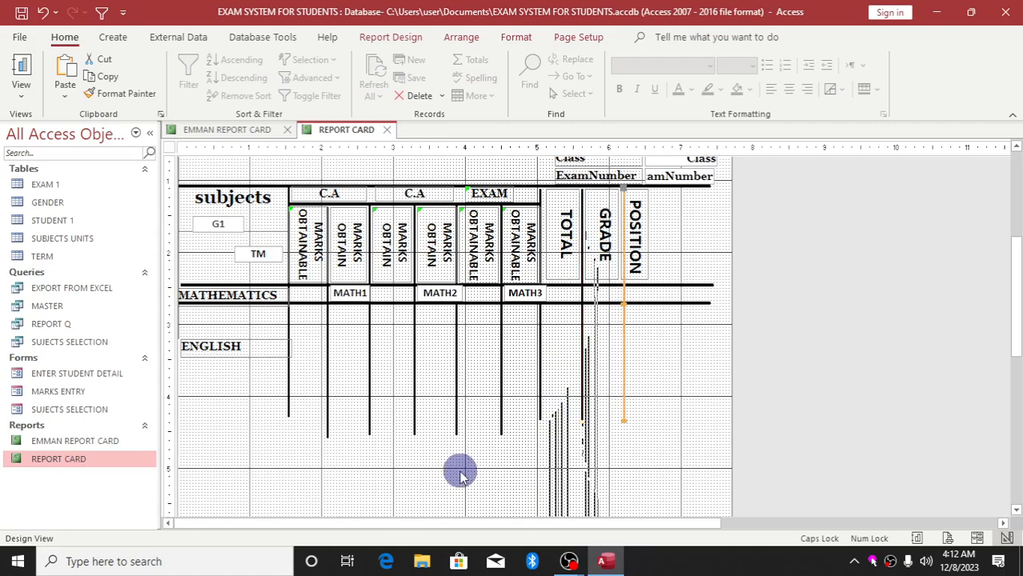
{"action": "left_click", "coordinate": [623, 395]}
{"action": "left_click_drag", "start_coordinate": [623, 395], "coordinate": [621, 394]}
{"action": "left_click", "coordinate": [644, 416]}
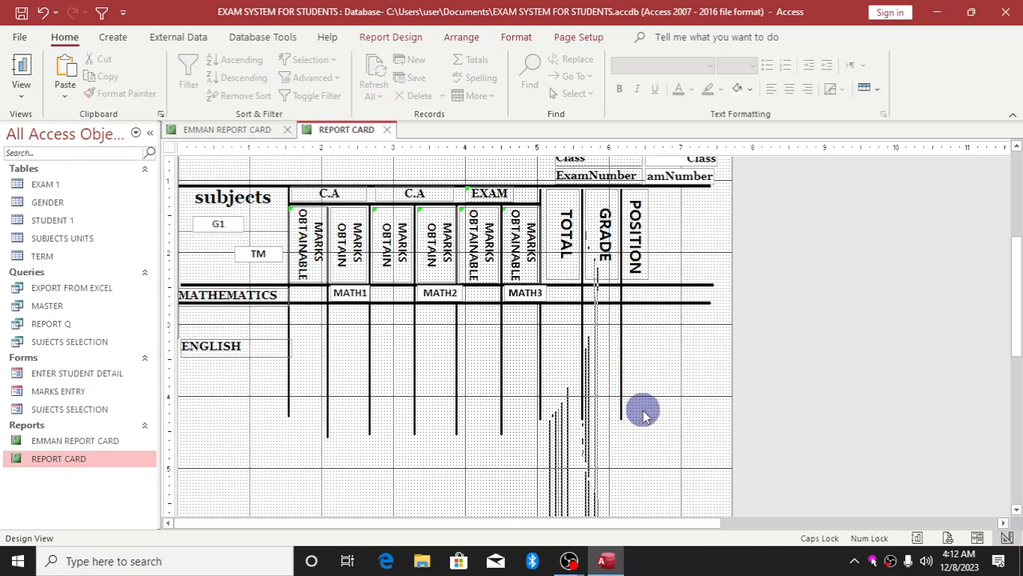
{"action": "left_click", "coordinate": [201, 130]}
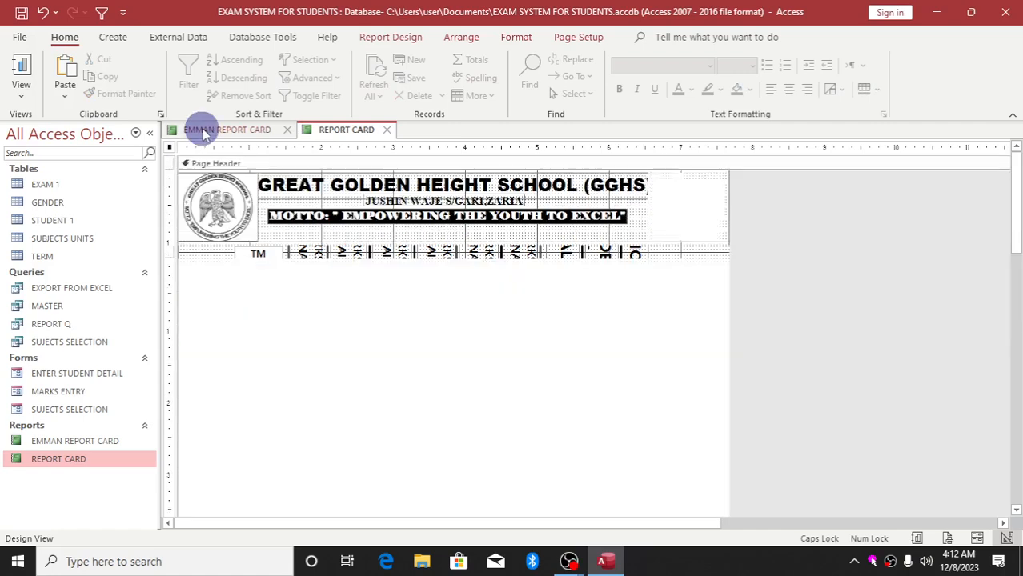
{"action": "left_click", "coordinate": [344, 129]}
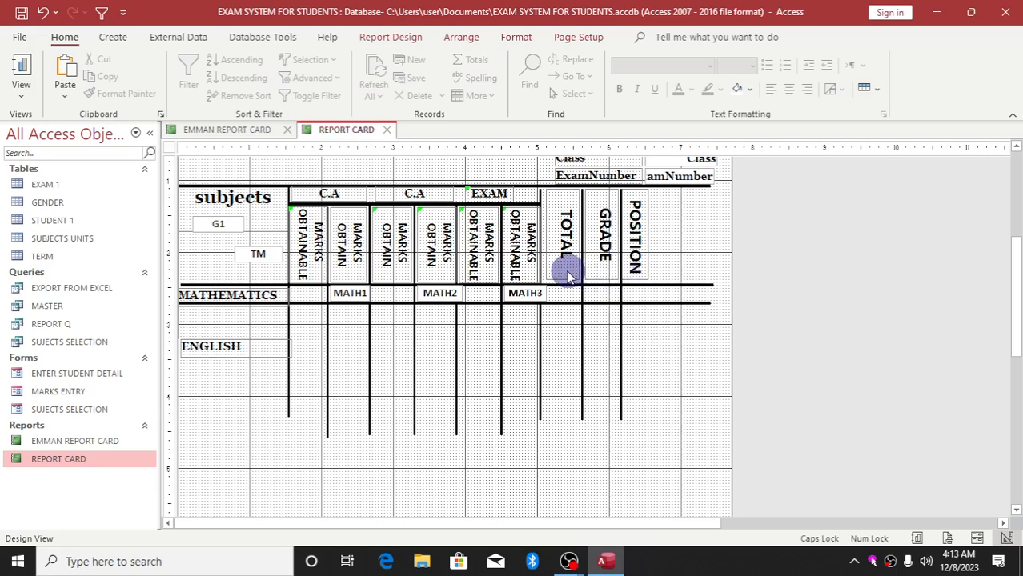
Step: Narrow the MATH2 and MATH3 fields so each fits between its column dividers in the MATHEMATICS row
{"action": "left_click", "coordinate": [362, 296]}
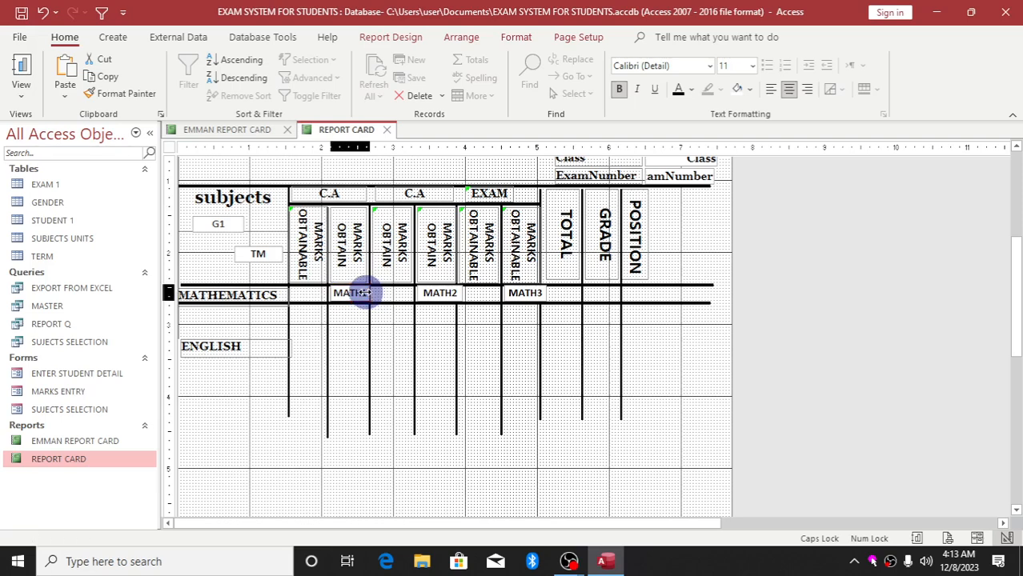
{"action": "left_click", "coordinate": [439, 293], "text": "shift"}
{"action": "left_click", "coordinate": [452, 292]}
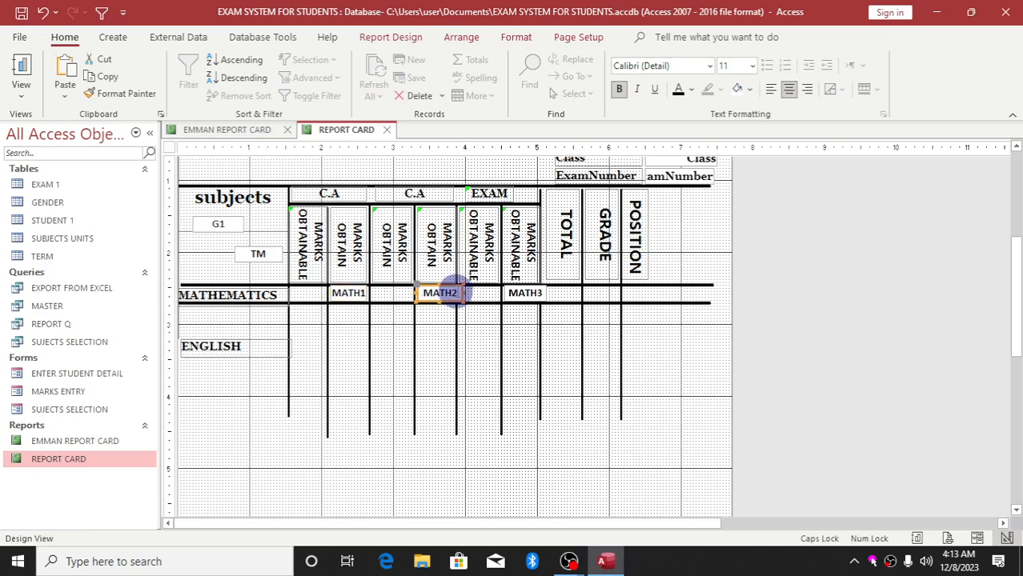
{"action": "left_click", "coordinate": [462, 292]}
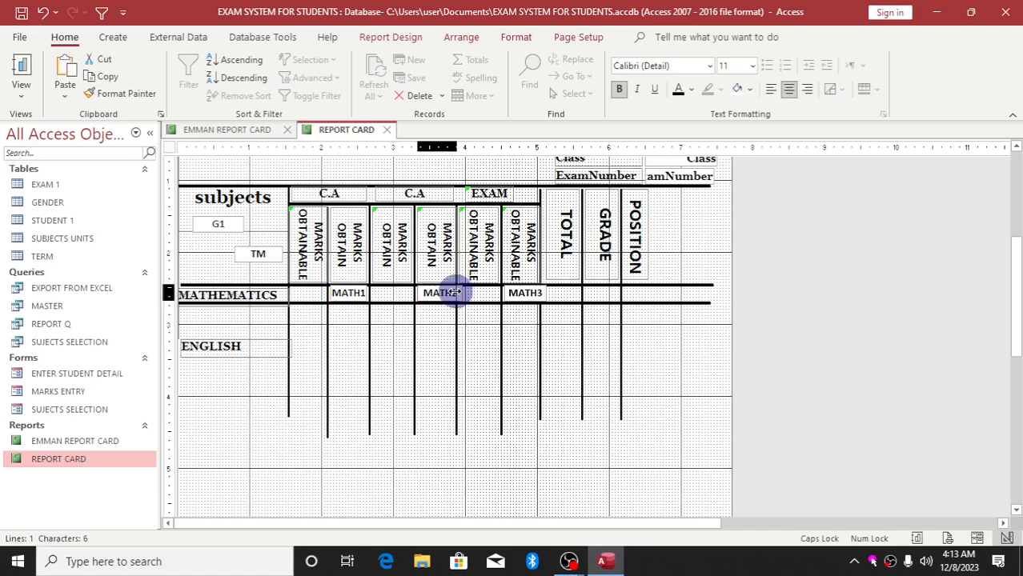
{"action": "left_click", "coordinate": [454, 292]}
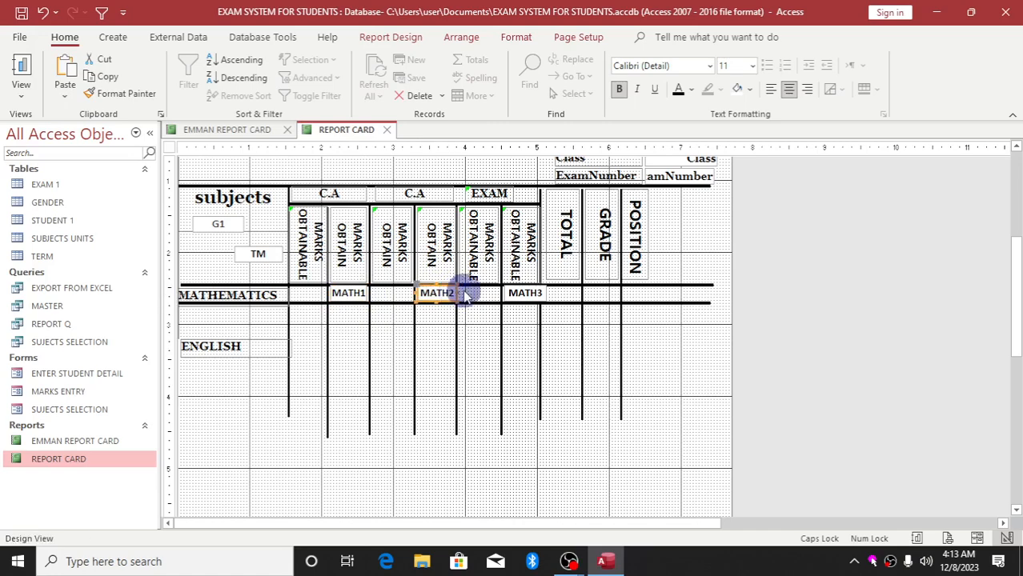
{"action": "double_click", "coordinate": [530, 298]}
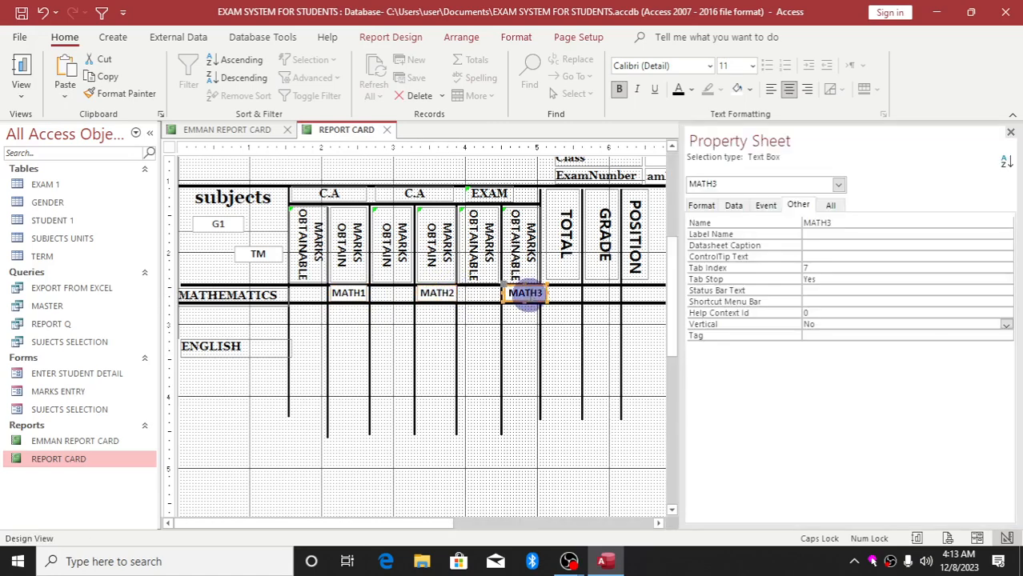
{"action": "left_click", "coordinate": [544, 293]}
{"action": "left_click_drag", "start_coordinate": [546, 292], "coordinate": [542, 292]}
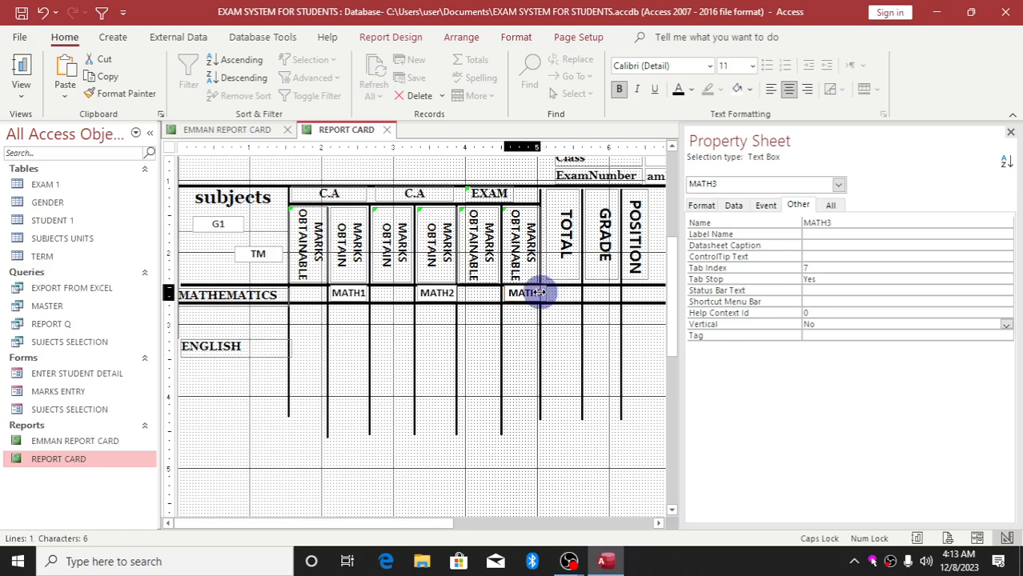
Step: Place the TM field under TOTAL and G1 under GRADE in the MATHEMATICS row, narrowing each to its column
{"action": "left_click", "coordinate": [274, 258]}
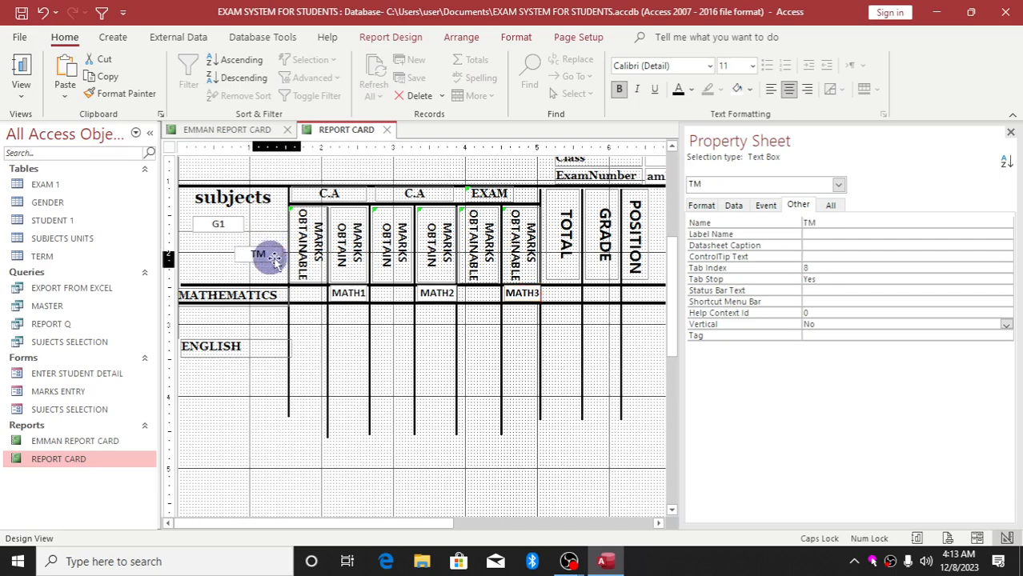
{"action": "left_click", "coordinate": [560, 295]}
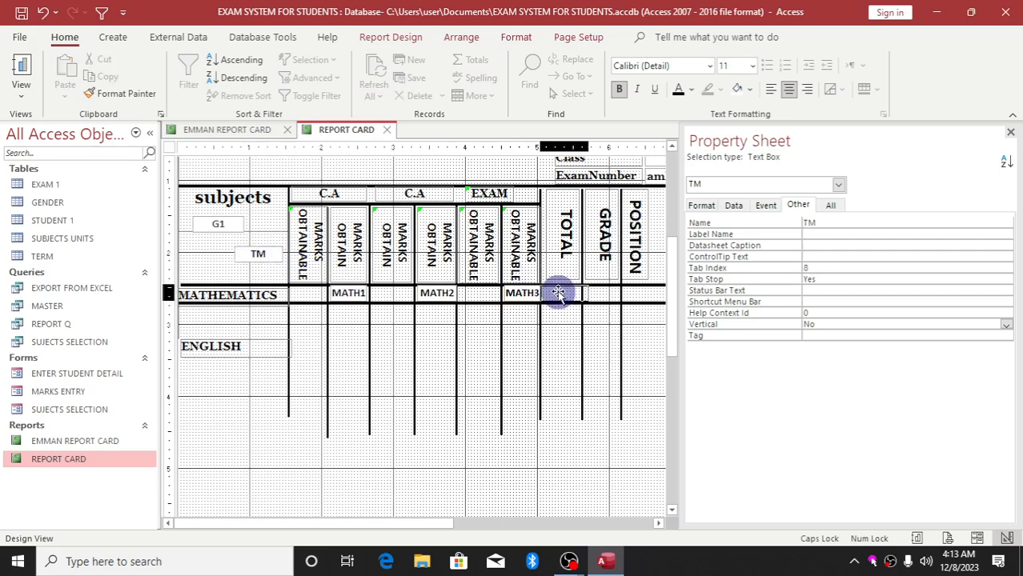
{"action": "left_click_drag", "start_coordinate": [561, 294], "coordinate": [583, 292]}
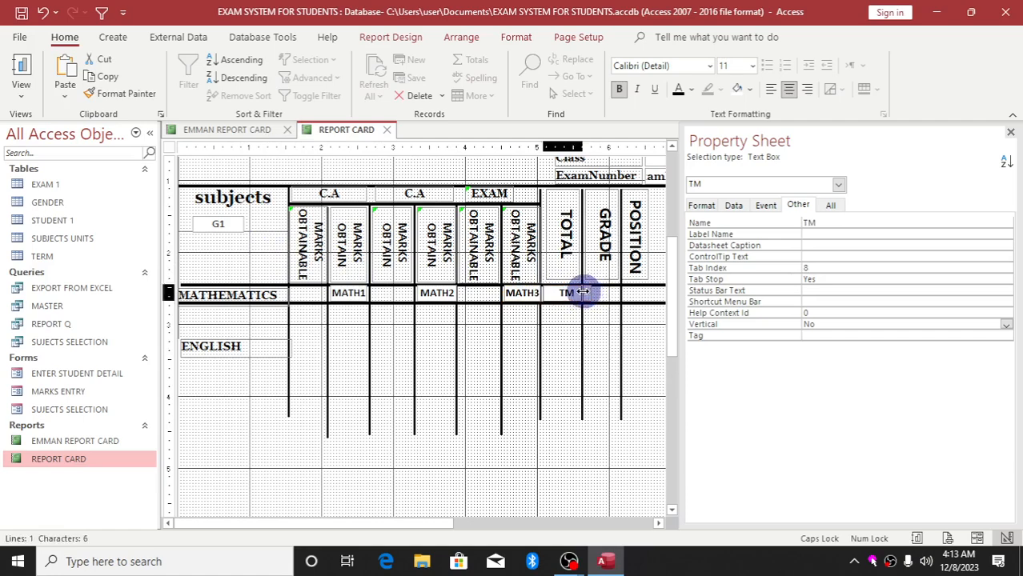
{"action": "left_click_drag", "start_coordinate": [212, 224], "coordinate": [602, 293]}
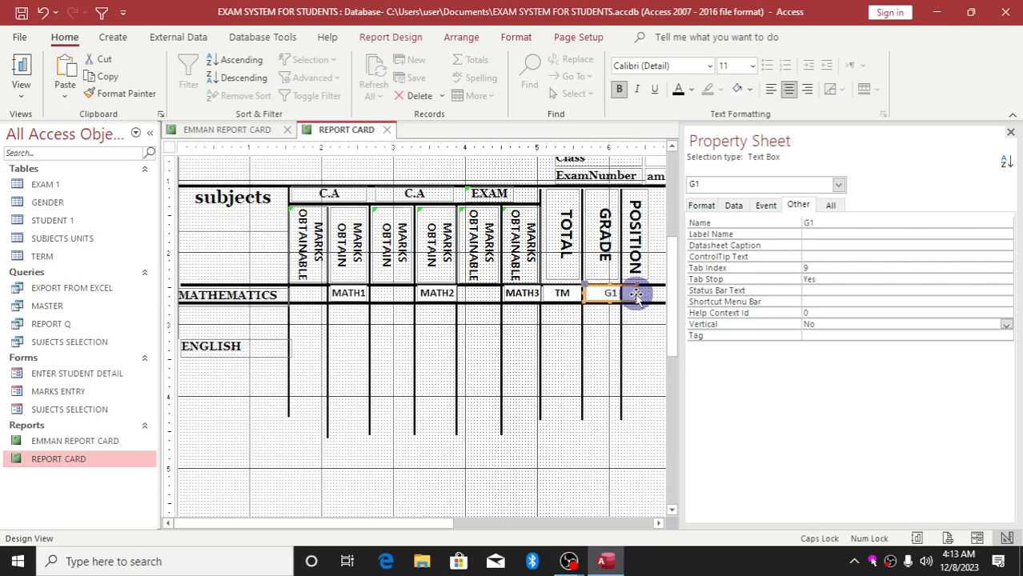
{"action": "left_click_drag", "start_coordinate": [633, 293], "coordinate": [619, 293]}
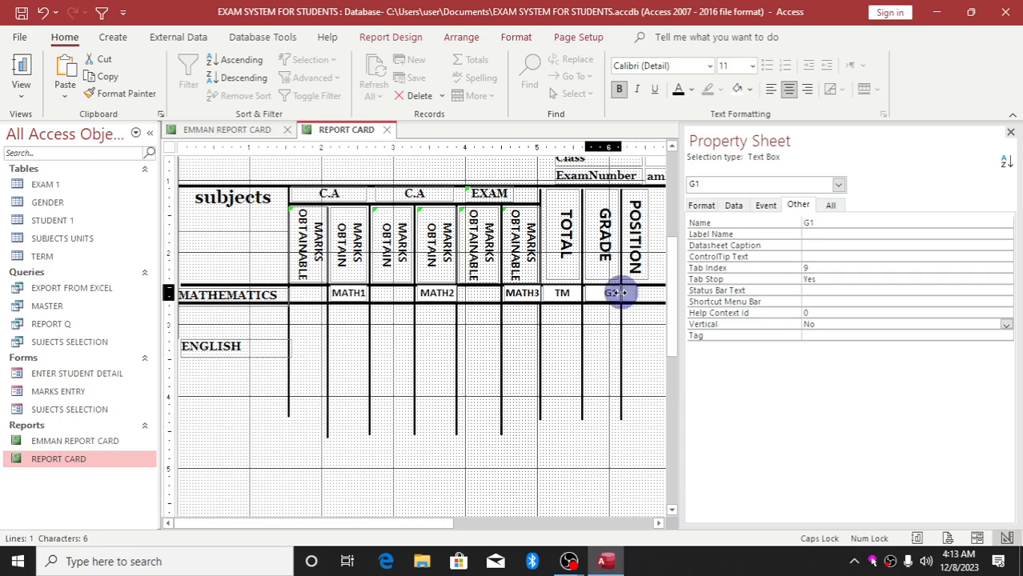
{"action": "left_click", "coordinate": [602, 346]}
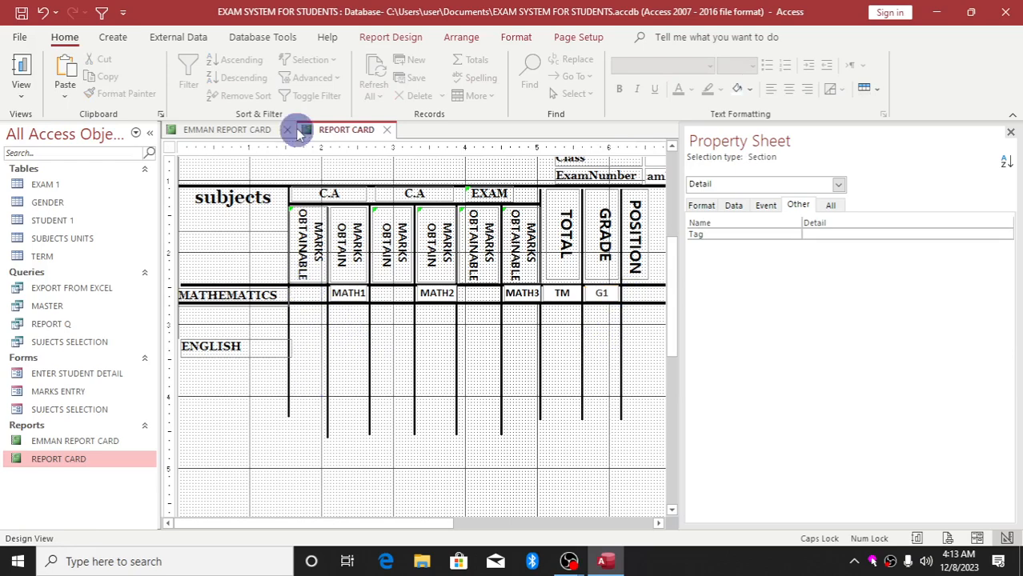
Step: Add a label reading 30 in the empty area below the subject table
{"action": "left_click", "coordinate": [245, 38]}
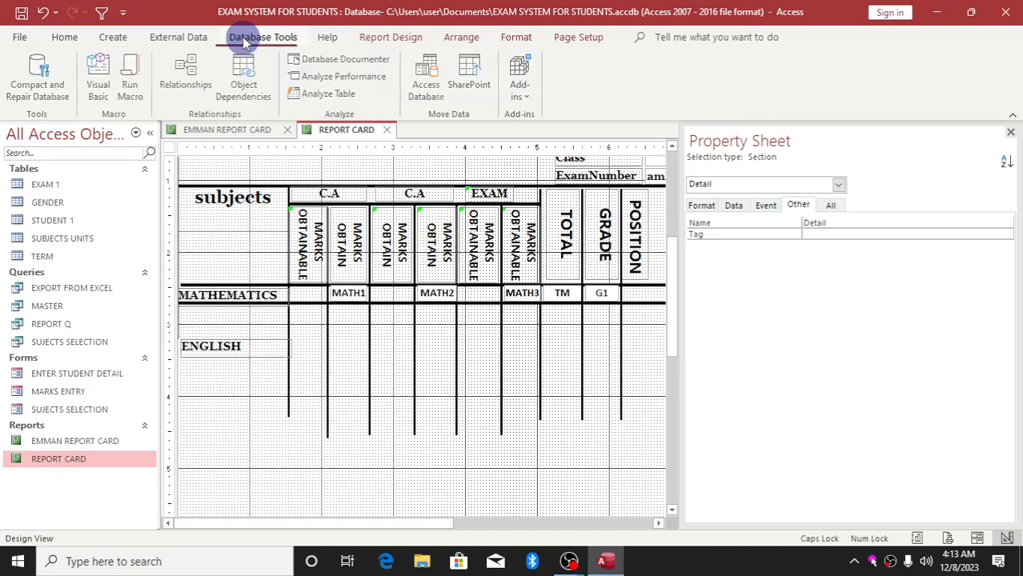
{"action": "left_click", "coordinate": [390, 37]}
{"action": "left_click", "coordinate": [340, 72]}
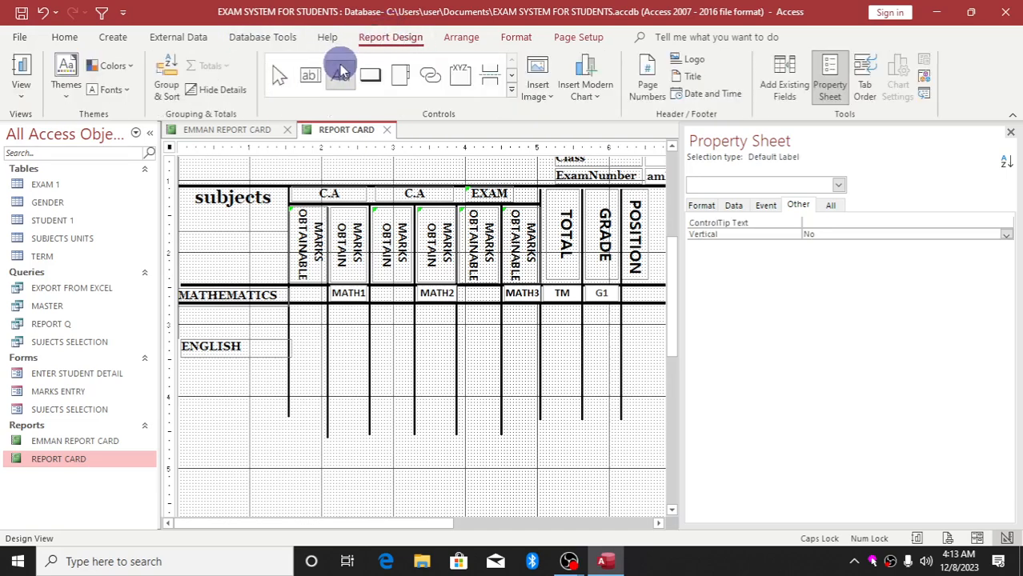
{"action": "left_click_drag", "start_coordinate": [273, 447], "coordinate": [320, 468]}
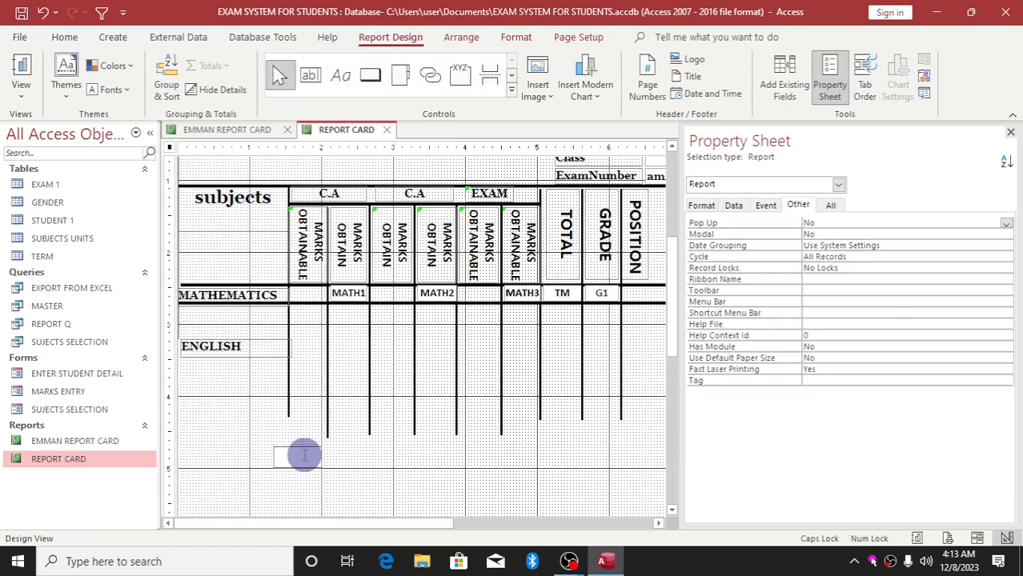
{"action": "type", "text": "30"}
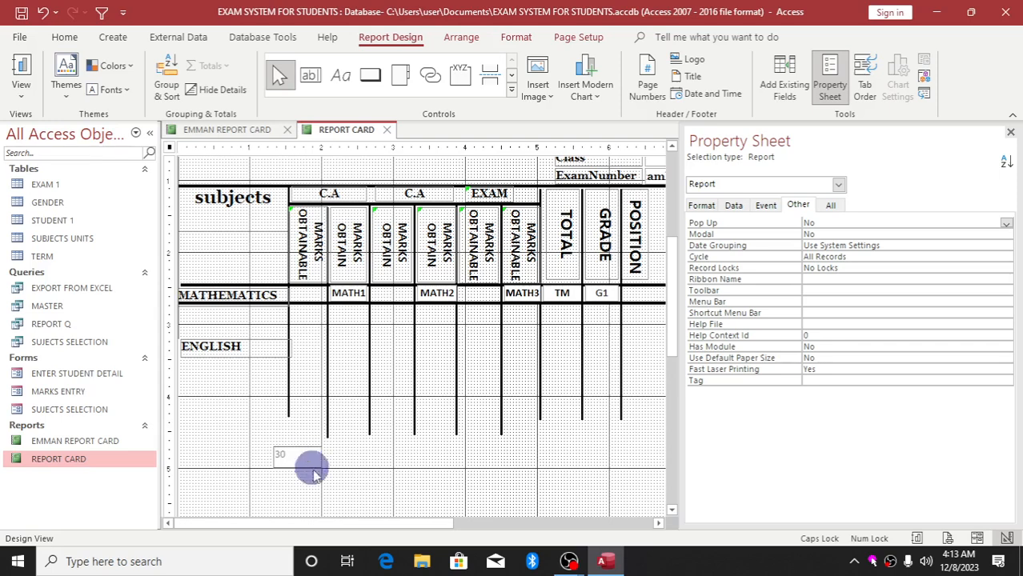
{"action": "left_click", "coordinate": [322, 501]}
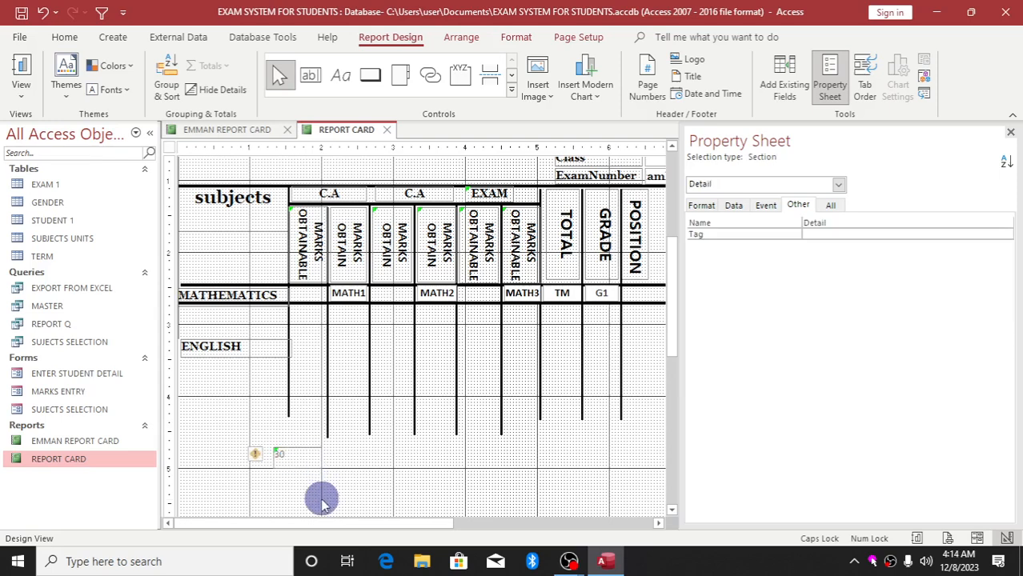
Step: Make the 30 label bold and centred, and fit it into the MATHEMATICS row under the first C.A's MARKS OBTAINABLE column
{"action": "left_click", "coordinate": [297, 459]}
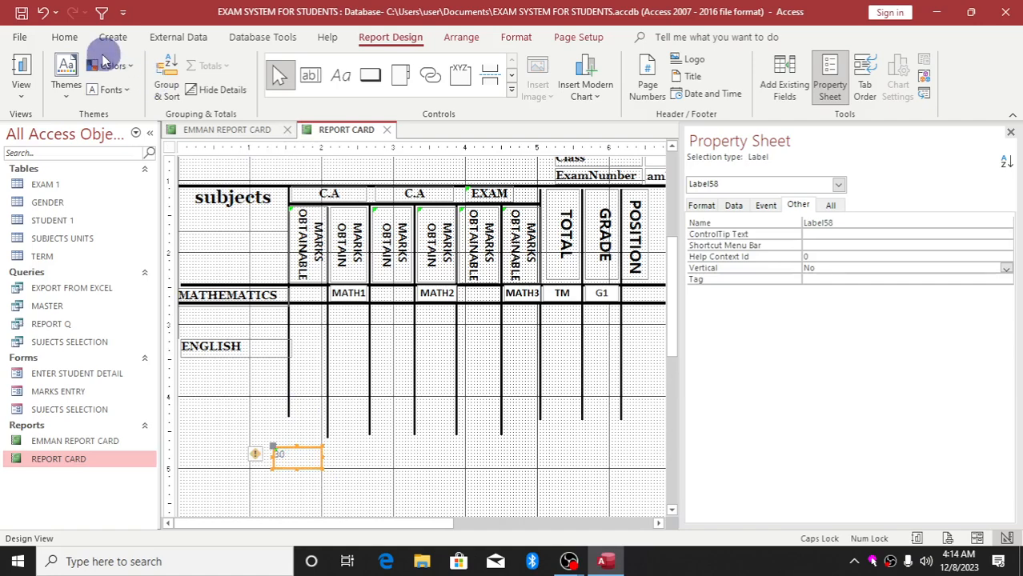
{"action": "left_click", "coordinate": [64, 36]}
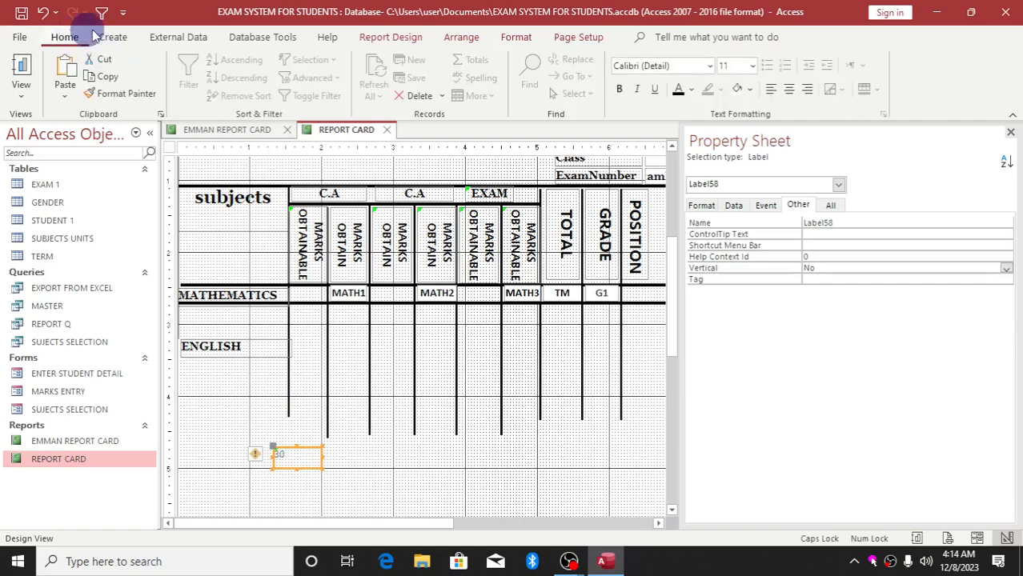
{"action": "left_click", "coordinate": [619, 90]}
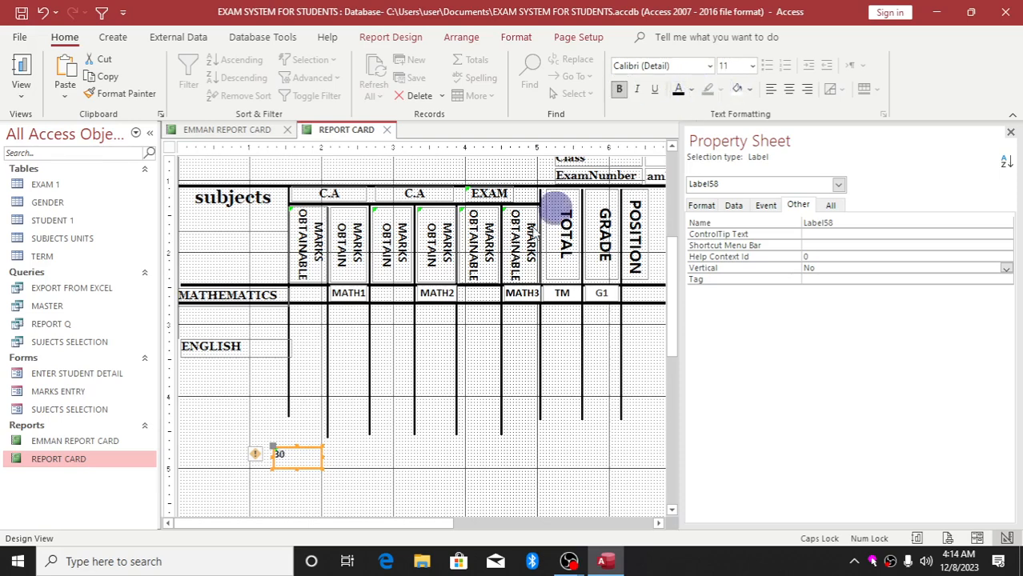
{"action": "left_click", "coordinate": [788, 89]}
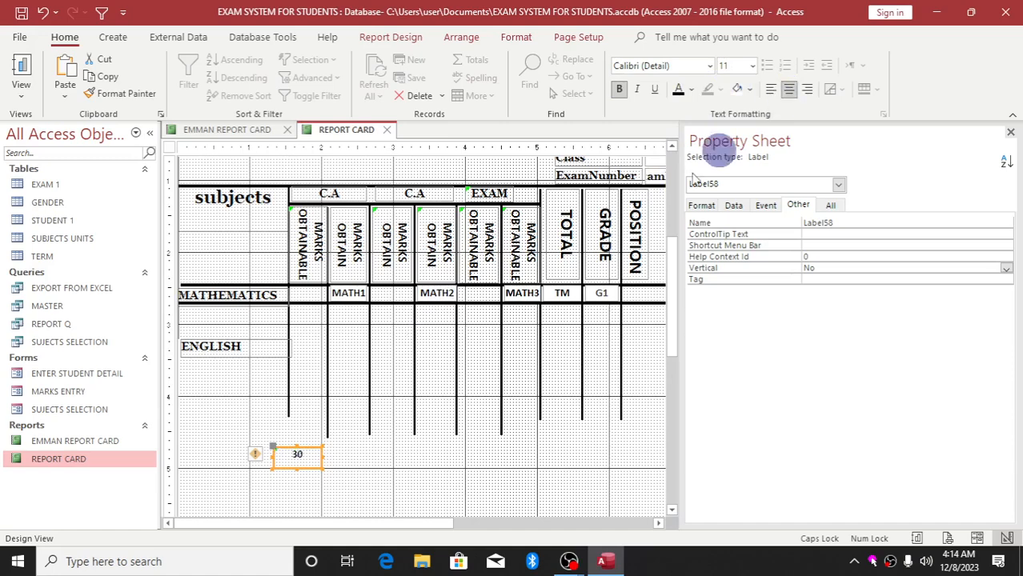
{"action": "left_click", "coordinate": [297, 464]}
{"action": "left_click_drag", "start_coordinate": [297, 463], "coordinate": [321, 295]}
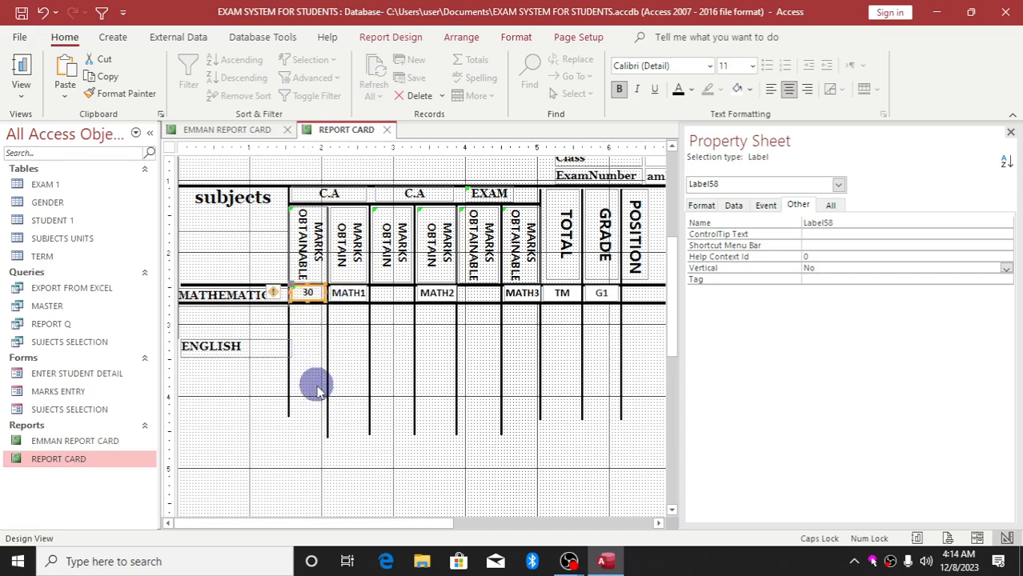
Step: Duplicate the 30 label twice, placing the copies in the MATHEMATICS row under the first columns of the second C.A and EXAM
{"action": "key", "text": "ctrl+v"}
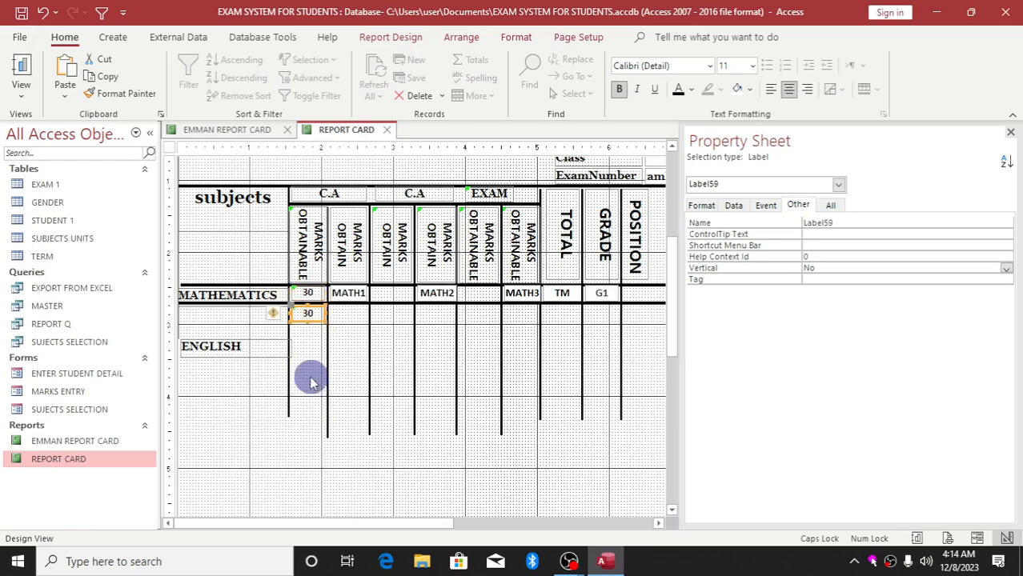
{"action": "key", "text": "ctrl+v"}
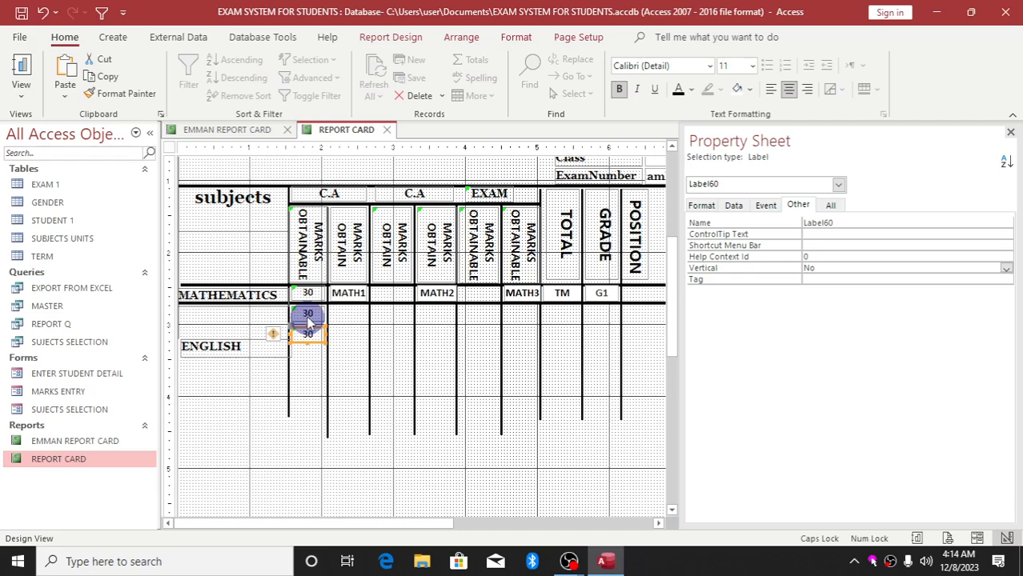
{"action": "left_click_drag", "start_coordinate": [308, 320], "coordinate": [392, 296]}
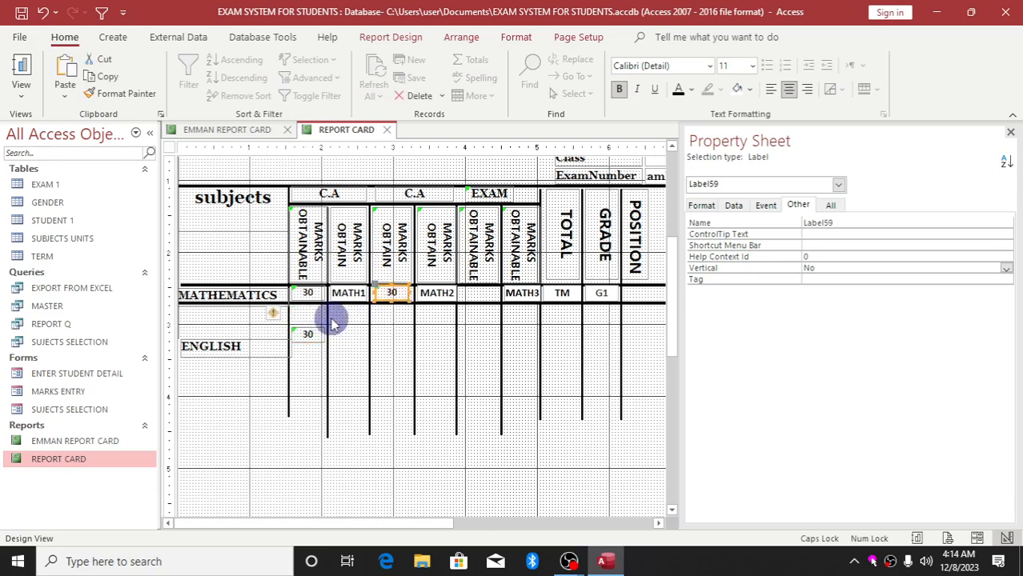
{"action": "left_click_drag", "start_coordinate": [304, 334], "coordinate": [479, 293]}
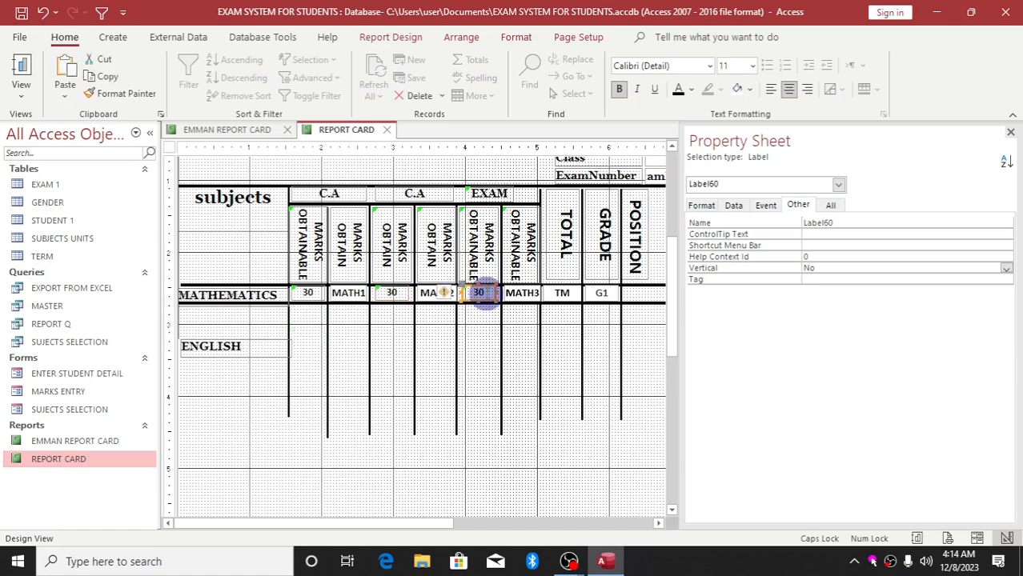
Step: Change the label under EXAM's MARKS OBTAINABLE column to 40, checking against EMMAN REPORT CARD, and fit it to the column width
{"action": "left_click", "coordinate": [487, 294]}
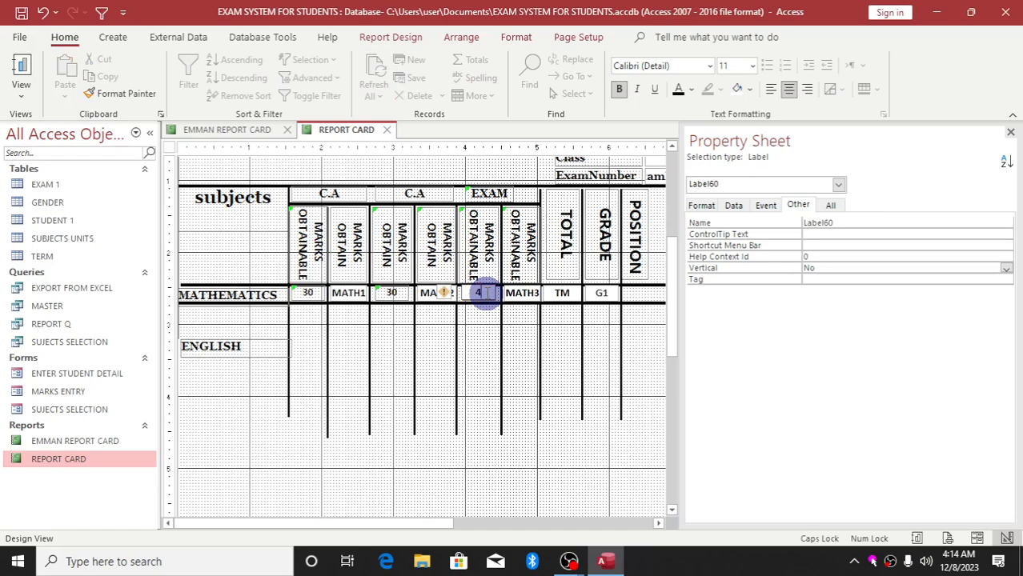
{"action": "left_click", "coordinate": [255, 132]}
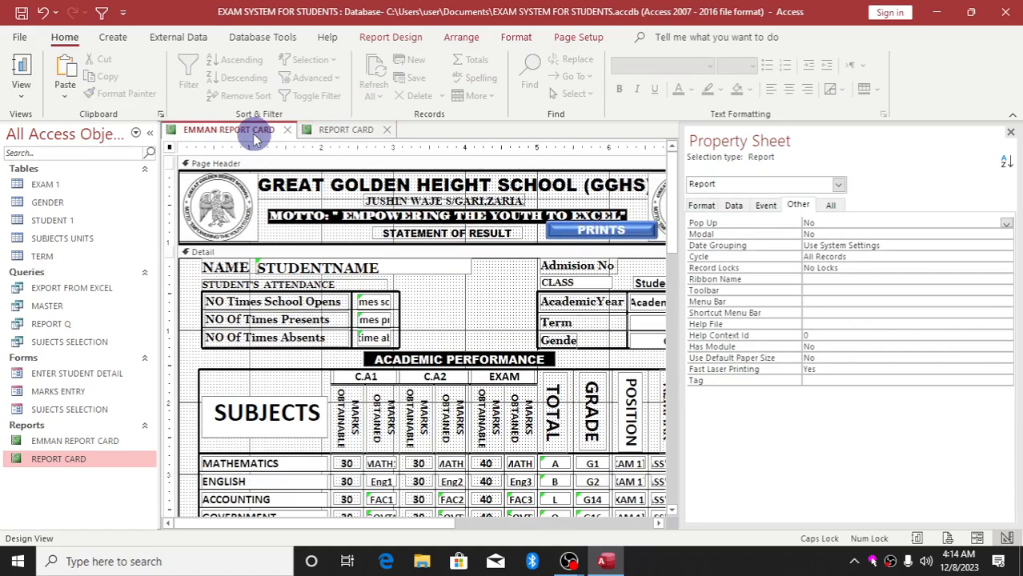
{"action": "left_click", "coordinate": [320, 136]}
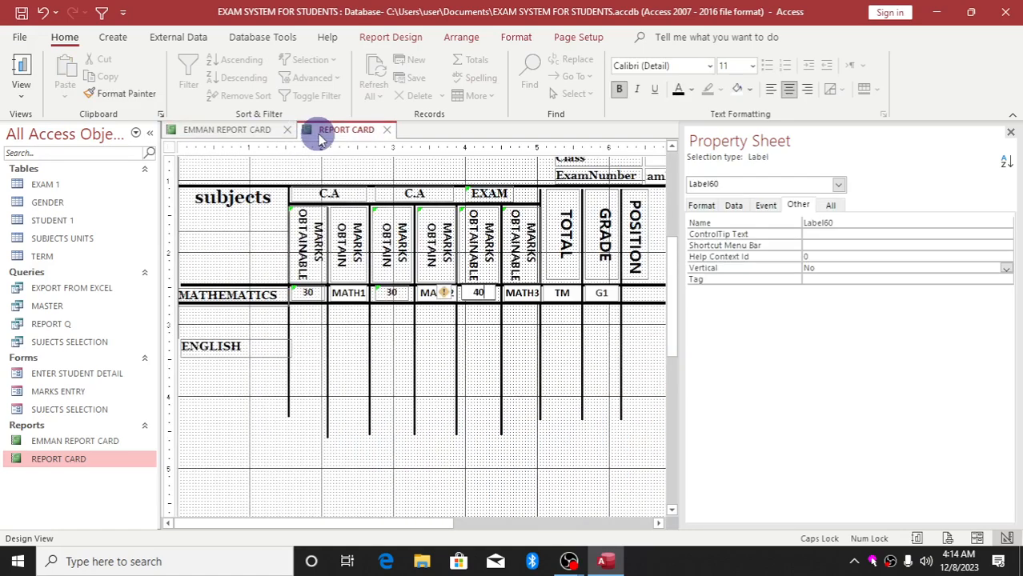
{"action": "left_click", "coordinate": [1012, 135]}
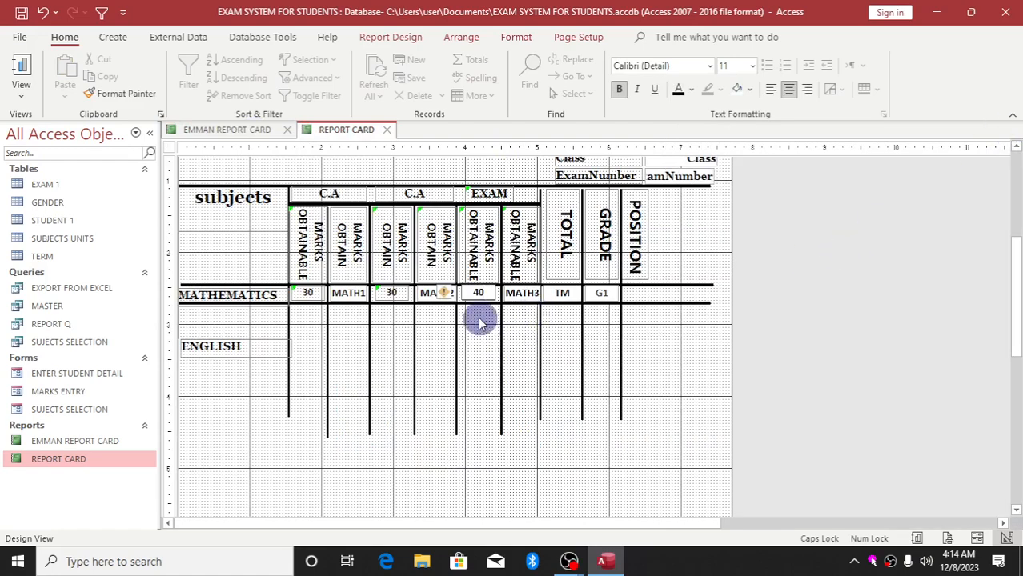
{"action": "left_click", "coordinate": [380, 318]}
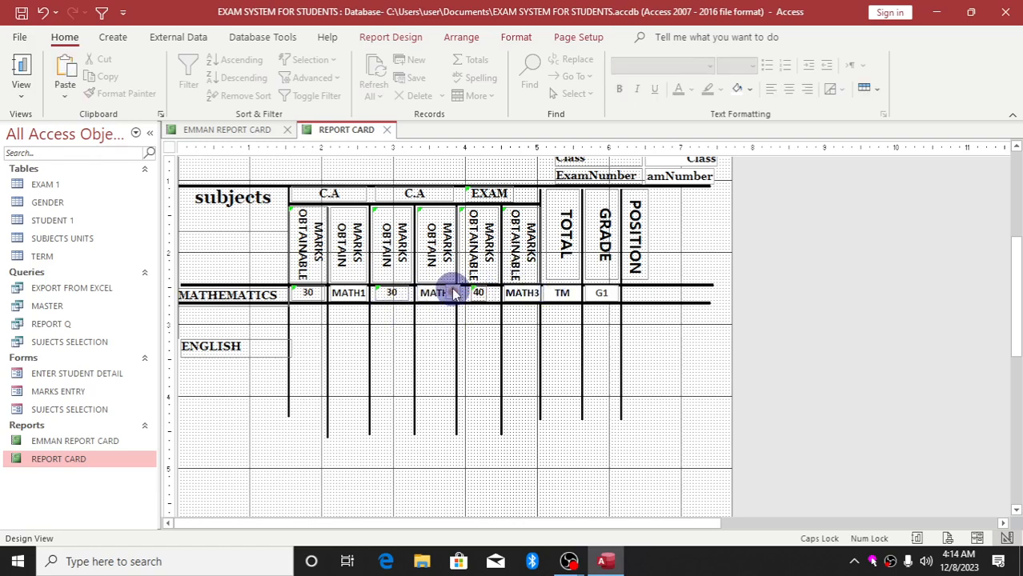
{"action": "left_click", "coordinate": [483, 293]}
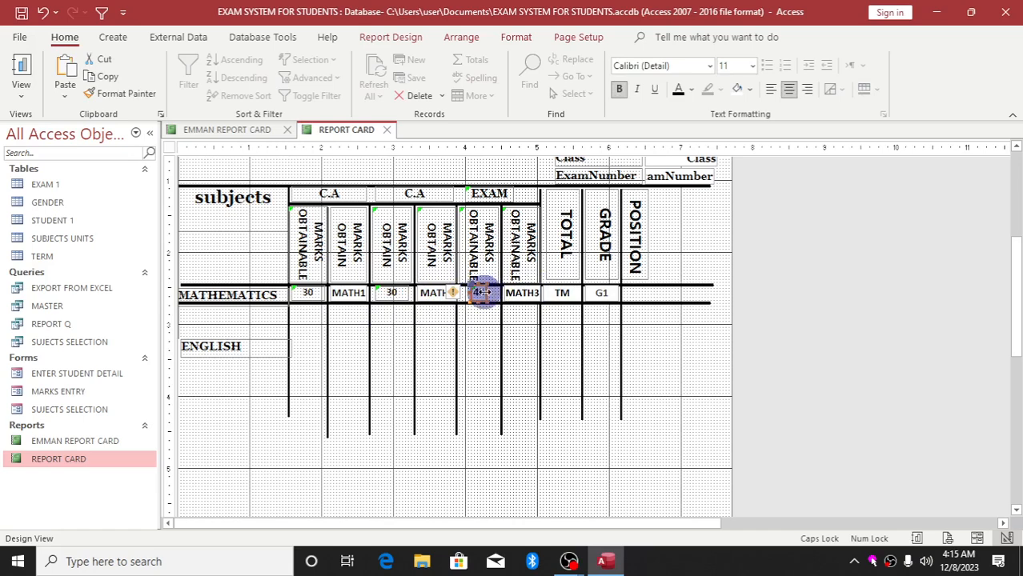
{"action": "left_click_drag", "start_coordinate": [485, 293], "coordinate": [459, 293]}
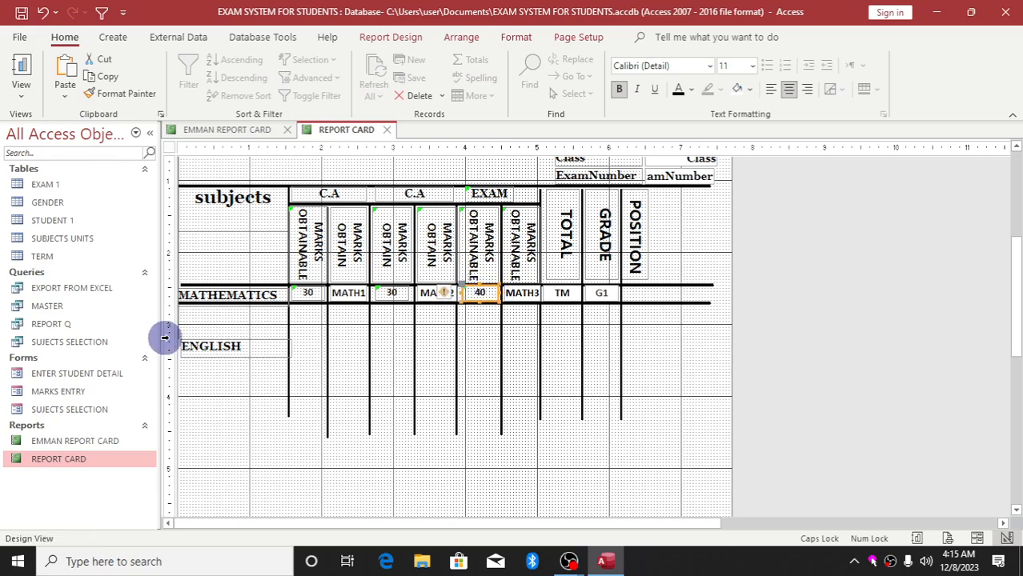
Step: Move the ENGLISH label up directly beneath the MATHEMATICS row and bring up EMMAN REPORT CARD for reference
{"action": "left_click_drag", "start_coordinate": [213, 345], "coordinate": [211, 312]}
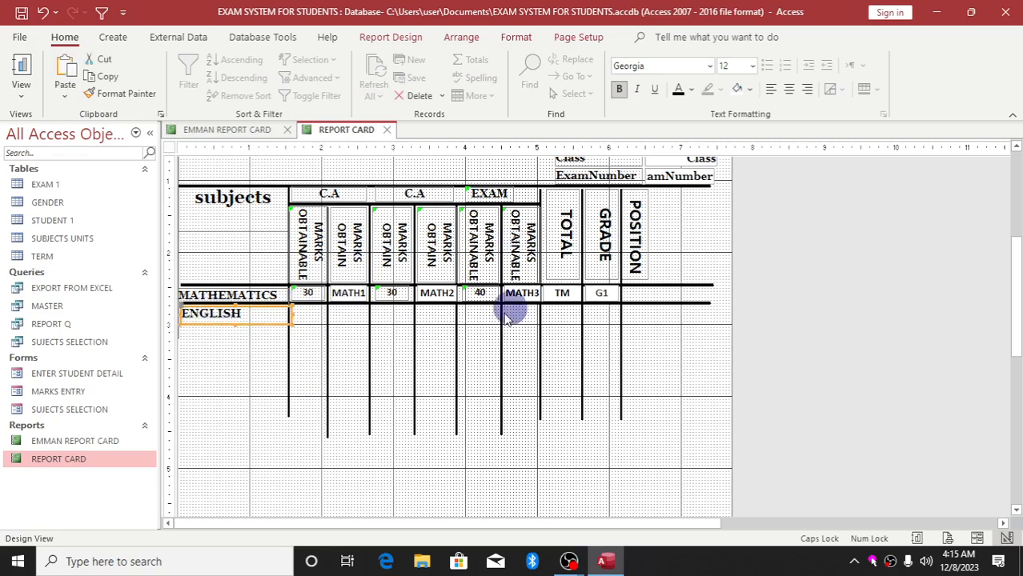
{"action": "left_click", "coordinate": [256, 129]}
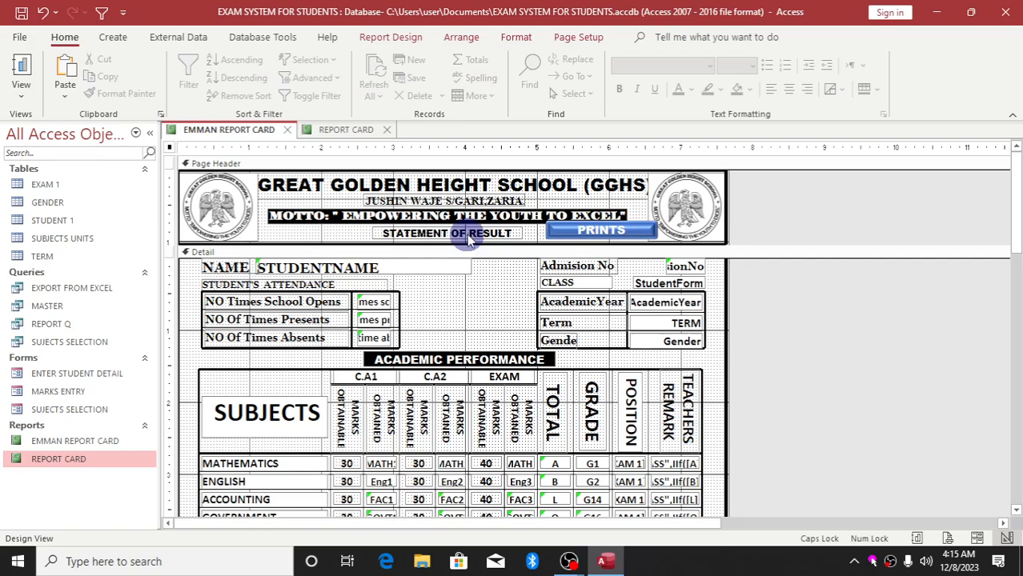
Step: Return to REPORT CARD and examine the border width setting of the vertical divider between the first C.A's two marks columns
{"action": "left_click", "coordinate": [360, 132]}
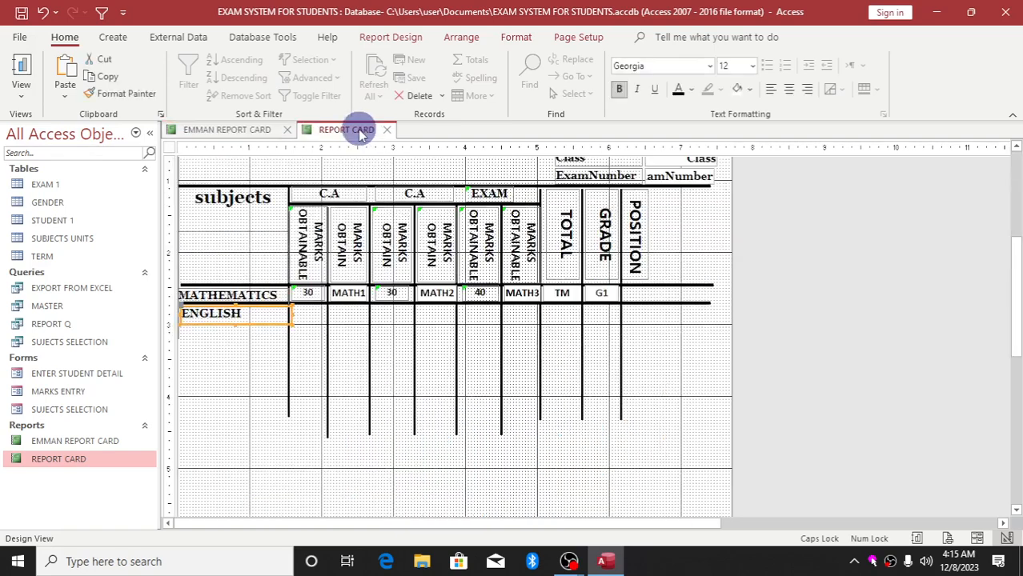
{"action": "left_click", "coordinate": [327, 333]}
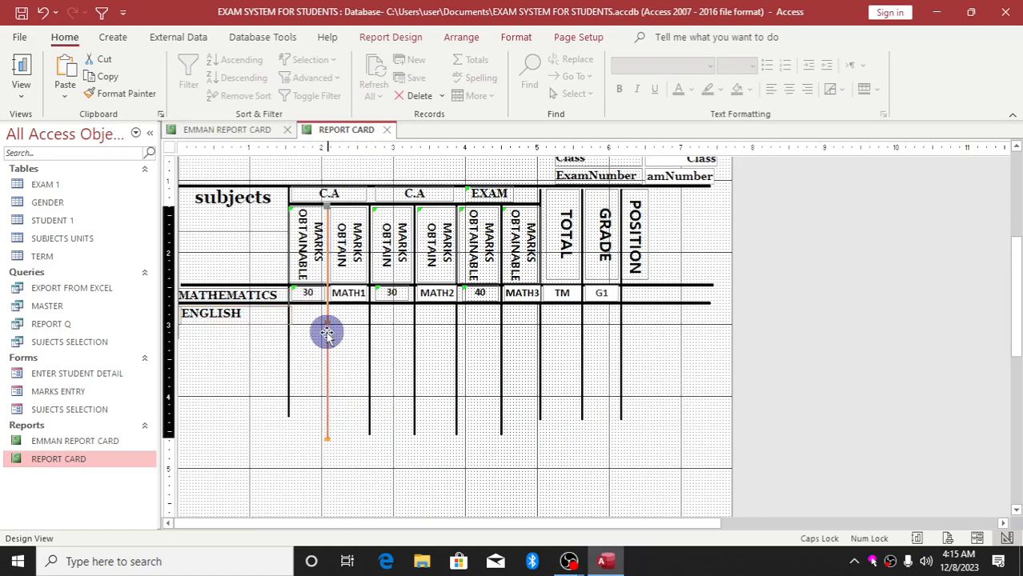
{"action": "double_click", "coordinate": [326, 333]}
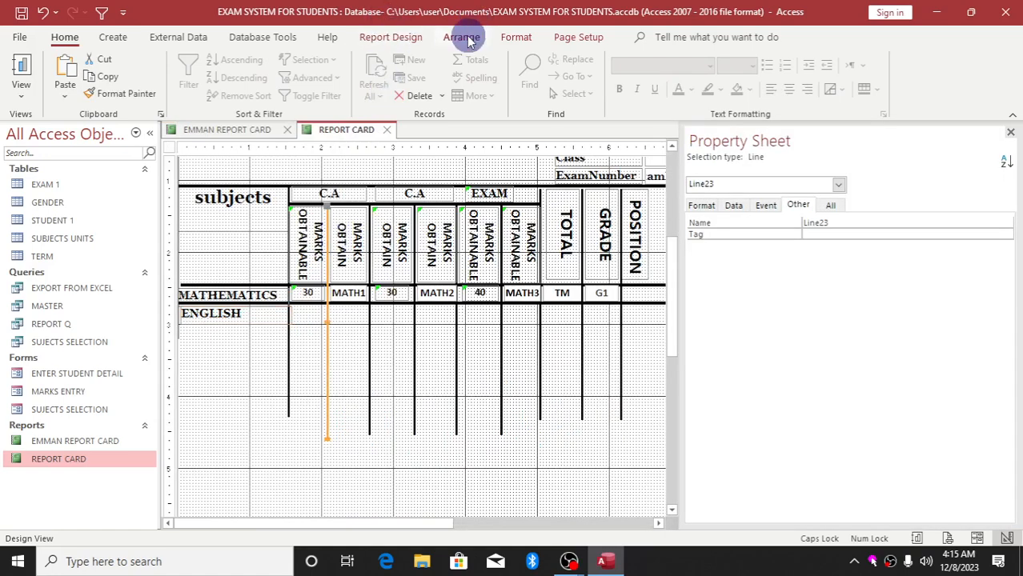
{"action": "left_click", "coordinate": [405, 37]}
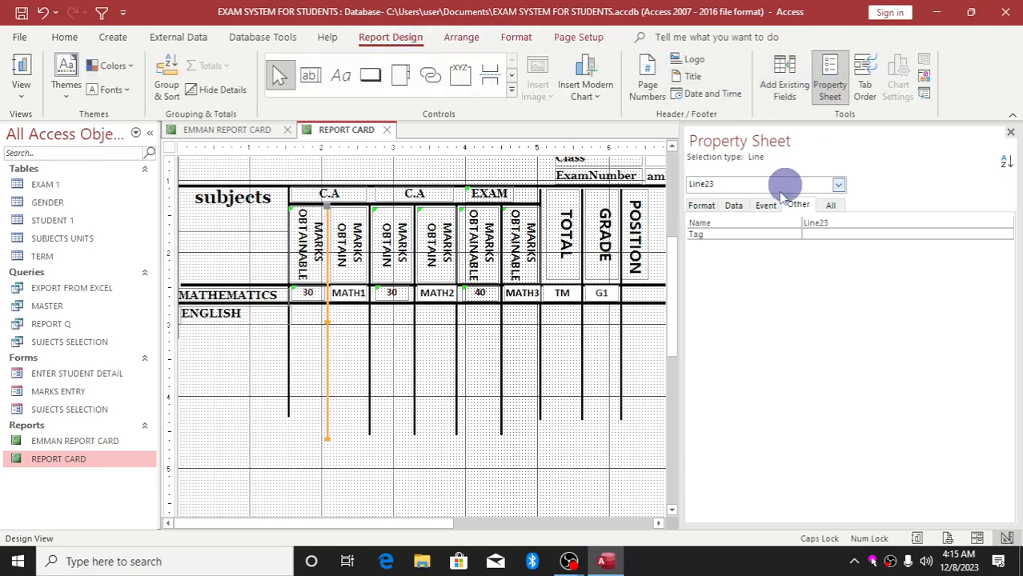
{"action": "left_click", "coordinate": [703, 206]}
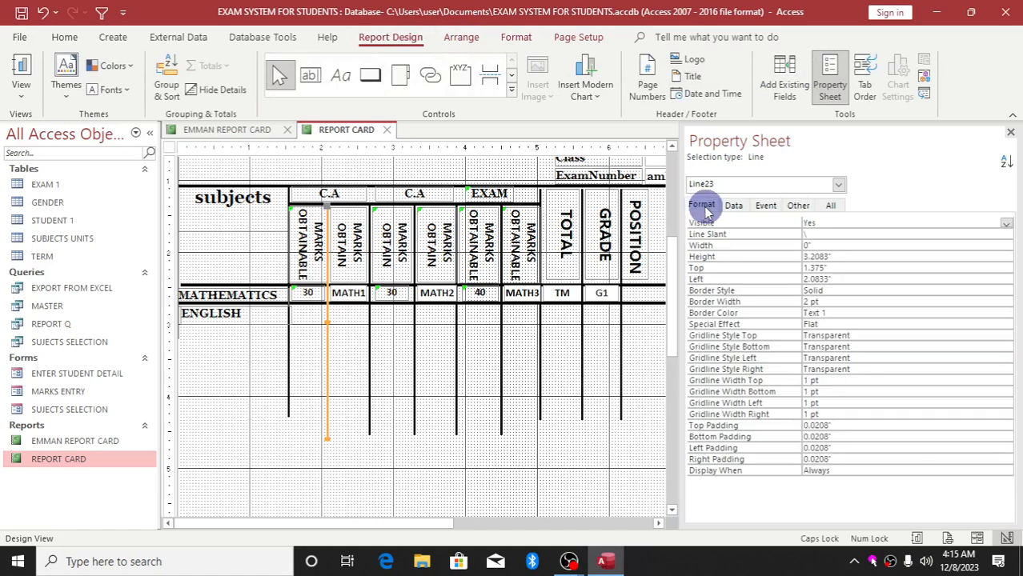
{"action": "left_click", "coordinate": [852, 300]}
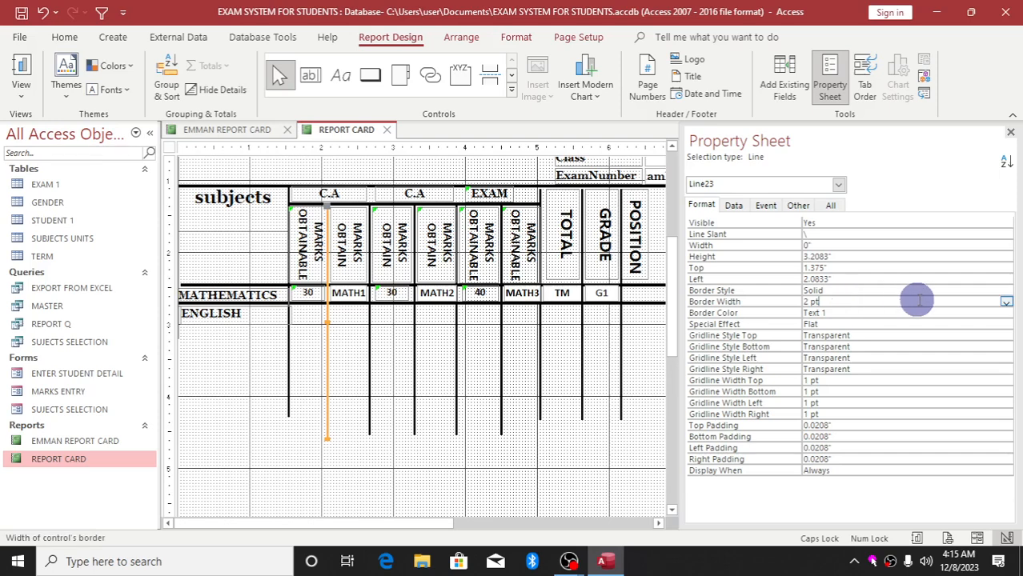
{"action": "left_click", "coordinate": [1007, 302]}
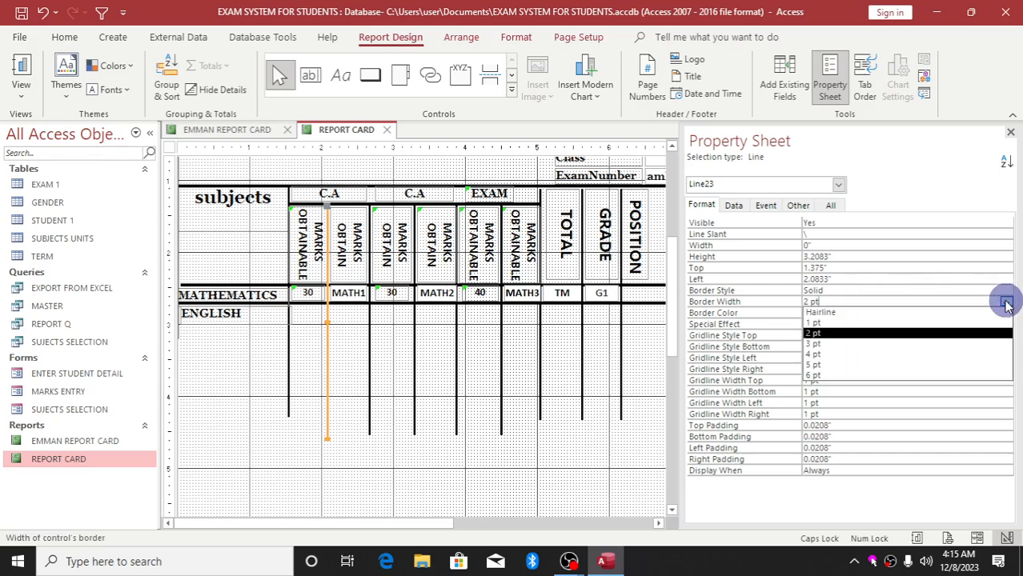
{"action": "left_click", "coordinate": [1006, 305]}
{"action": "left_click", "coordinate": [363, 450]}
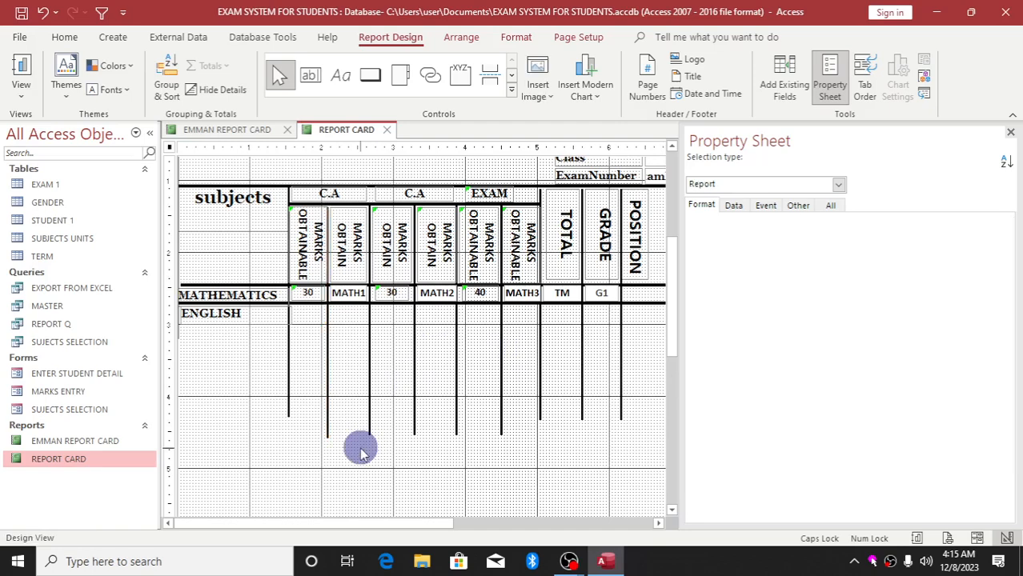
Step: Duplicate the horizontal line below the MATHEMATICS row and place the copy directly beneath the ENGLISH row
{"action": "left_click", "coordinate": [269, 315]}
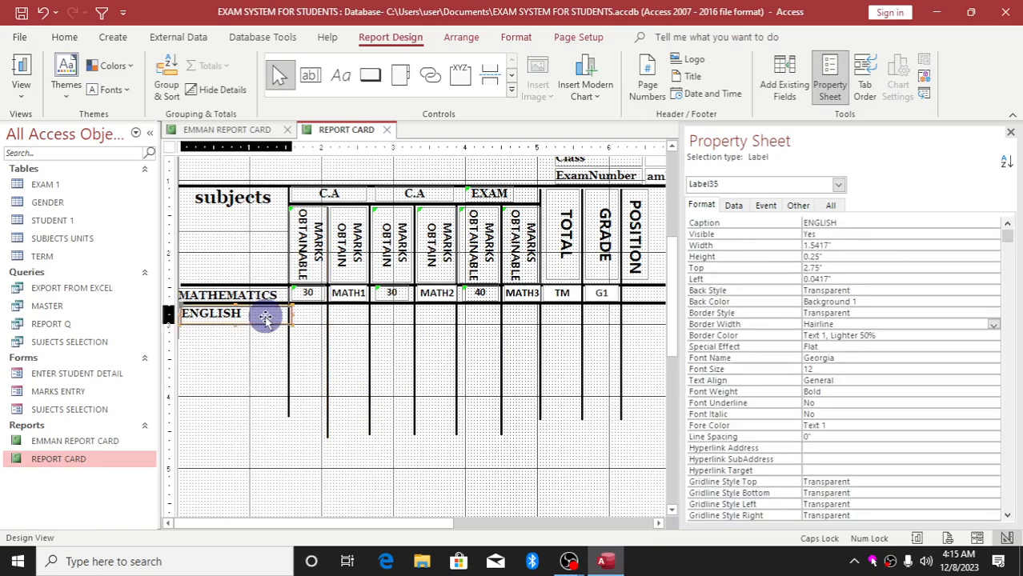
{"action": "left_click", "coordinate": [340, 305]}
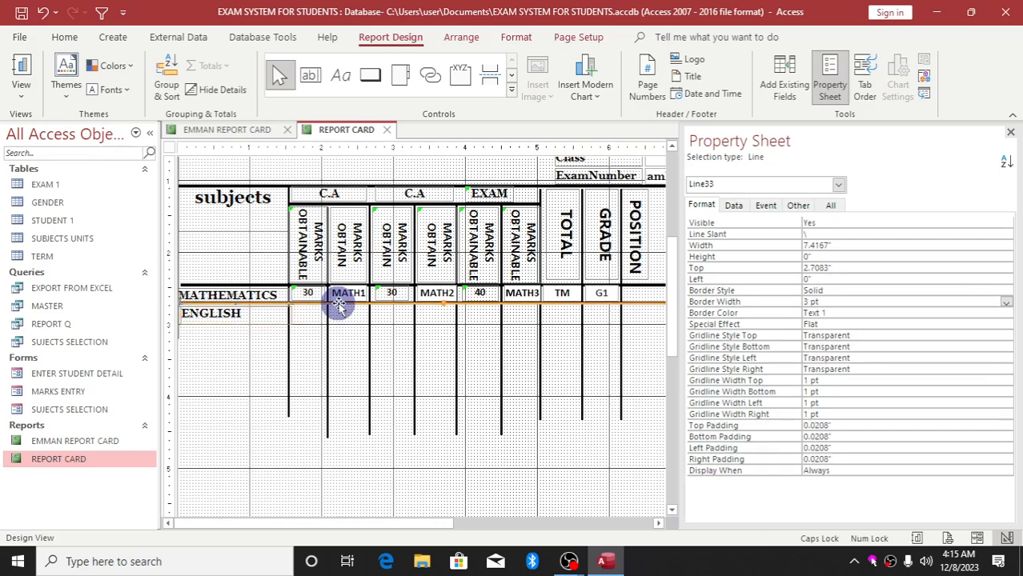
{"action": "left_click", "coordinate": [339, 309]}
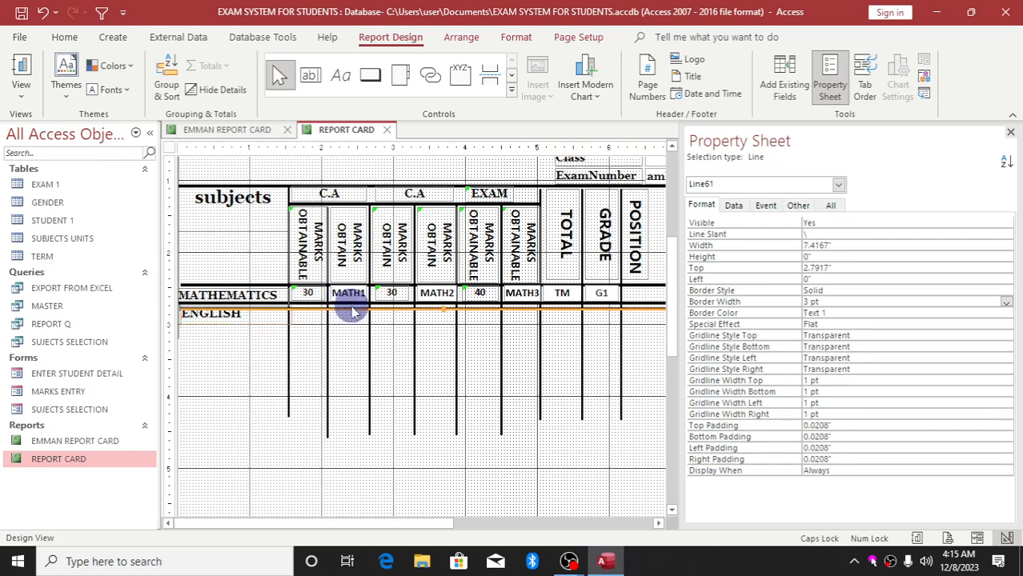
{"action": "left_click_drag", "start_coordinate": [352, 312], "coordinate": [350, 321]}
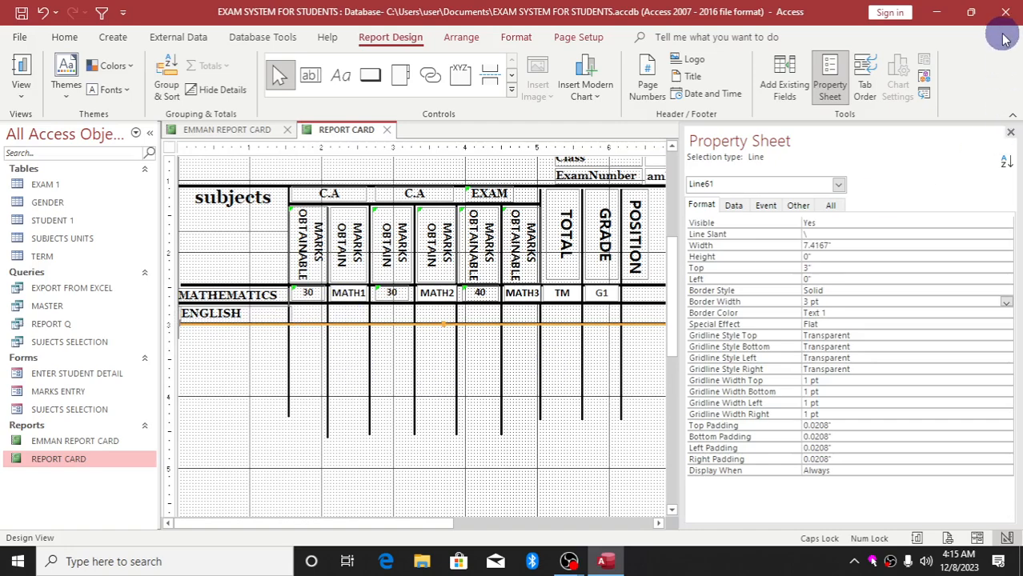
{"action": "left_click", "coordinate": [1012, 132]}
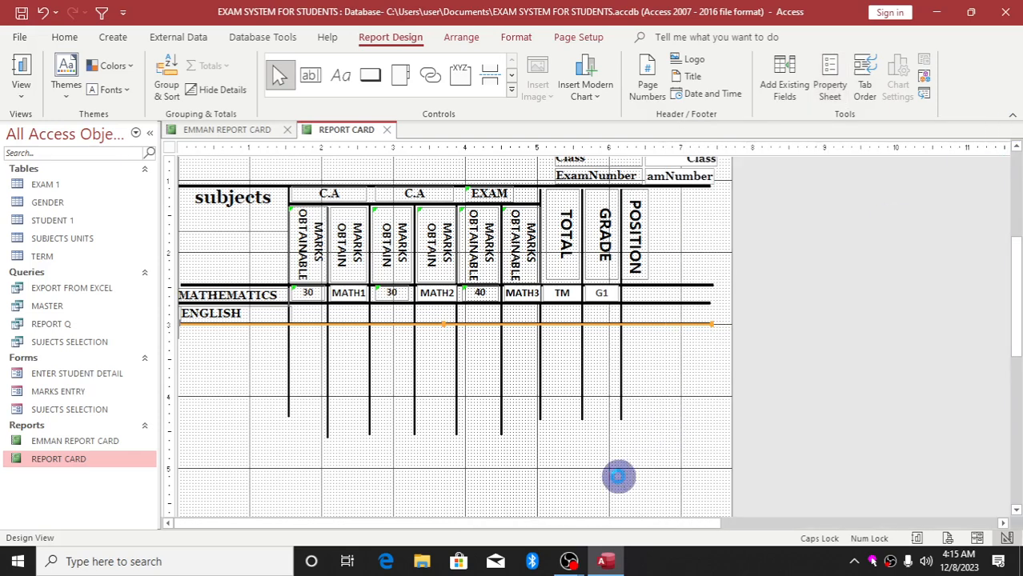
Step: Add the existing fields ENG1, ENG2, ENG3, G2 and TE to the empty detail area below the subject table
{"action": "left_click", "coordinate": [787, 80]}
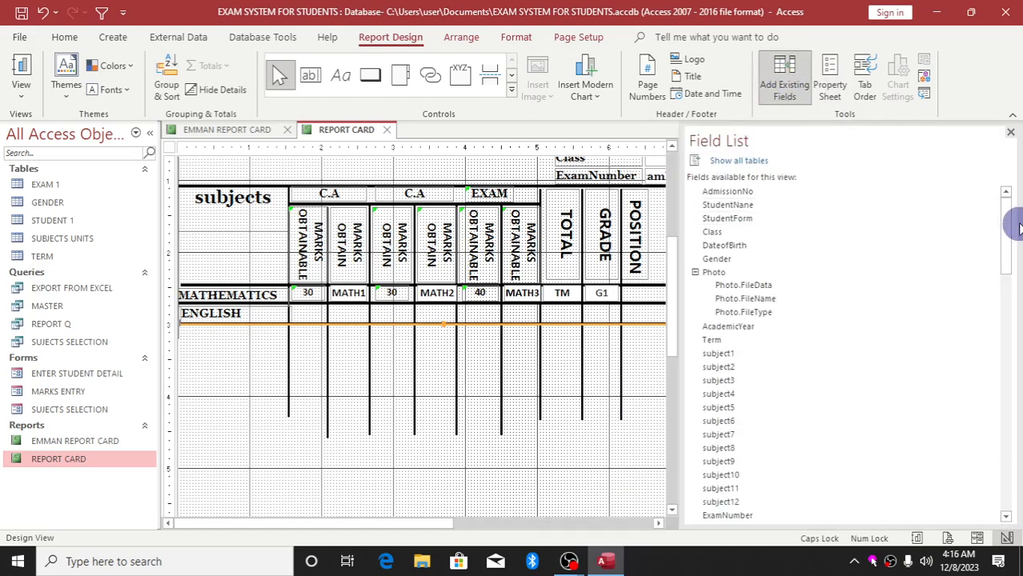
{"action": "left_click_drag", "start_coordinate": [1006, 225], "coordinate": [1011, 308]}
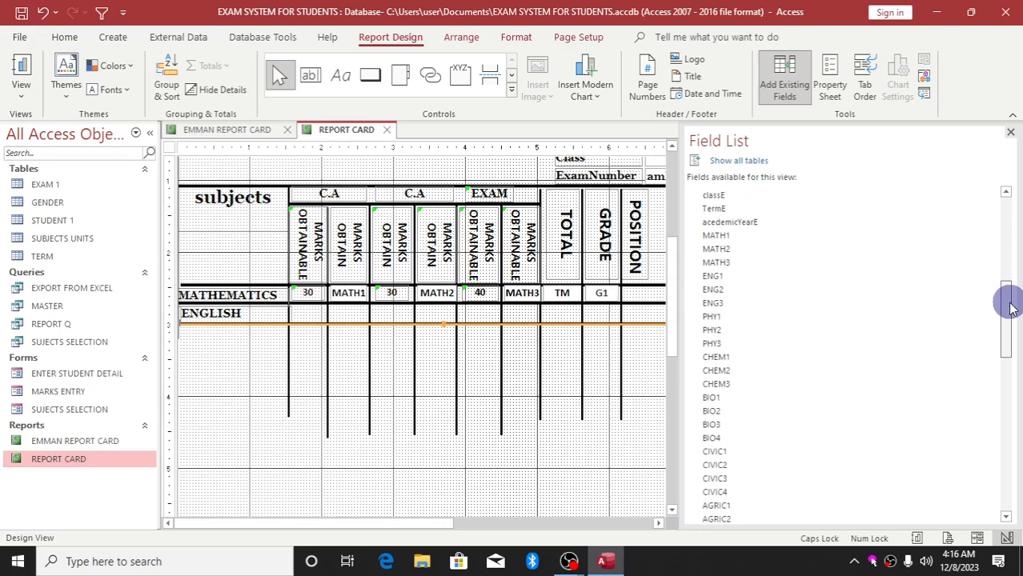
{"action": "left_click", "coordinate": [779, 281]}
{"action": "left_click", "coordinate": [770, 290], "text": "ctrl"}
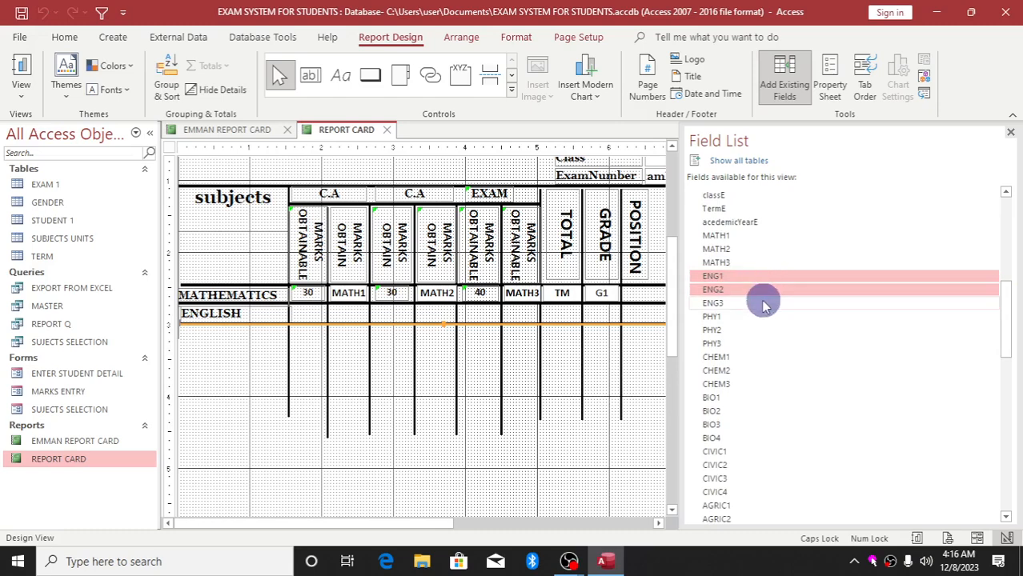
{"action": "left_click", "coordinate": [765, 304], "text": "ctrl"}
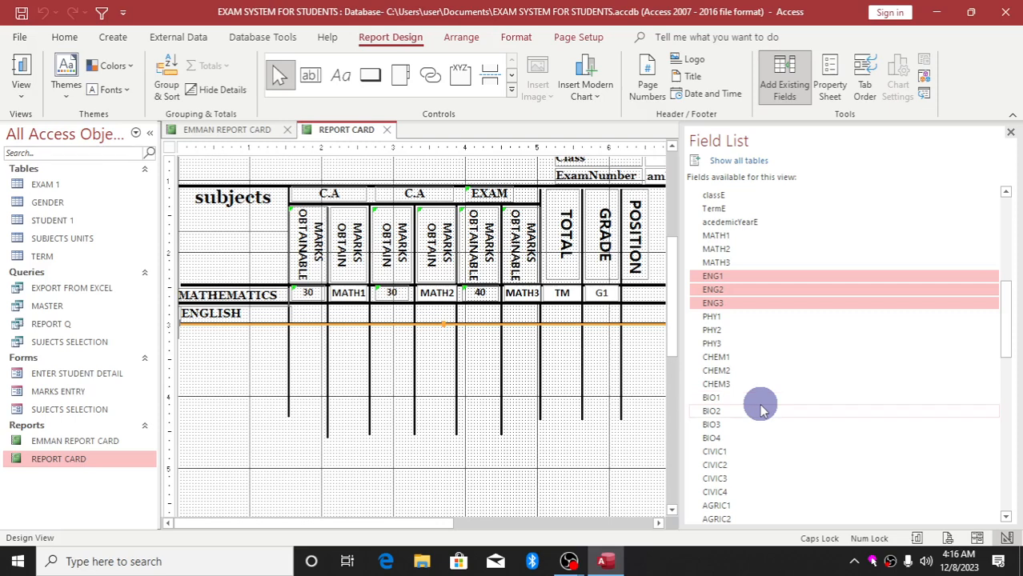
{"action": "left_click", "coordinate": [1007, 519]}
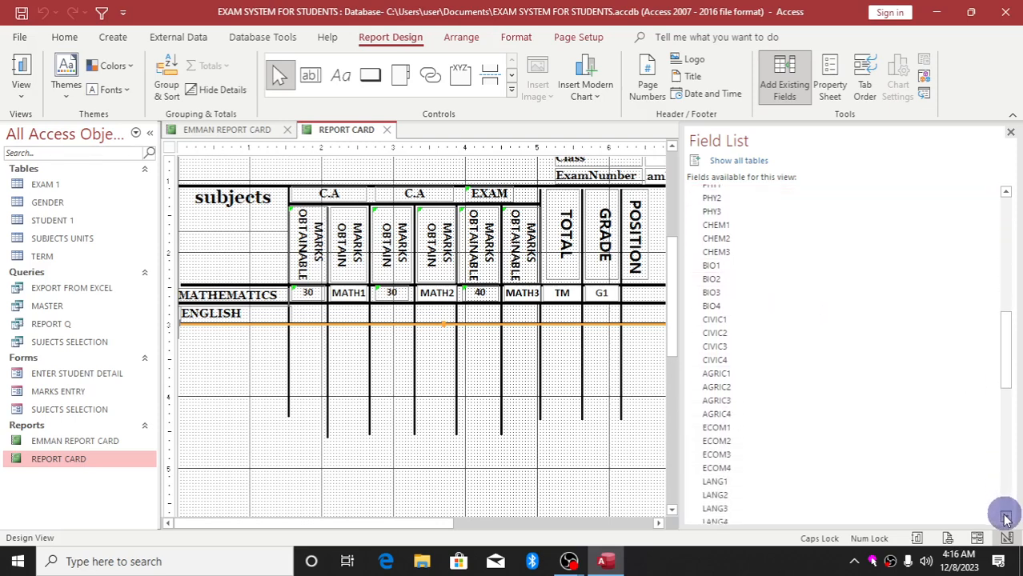
{"action": "left_click_drag", "start_coordinate": [1006, 519], "coordinate": [1006, 519]}
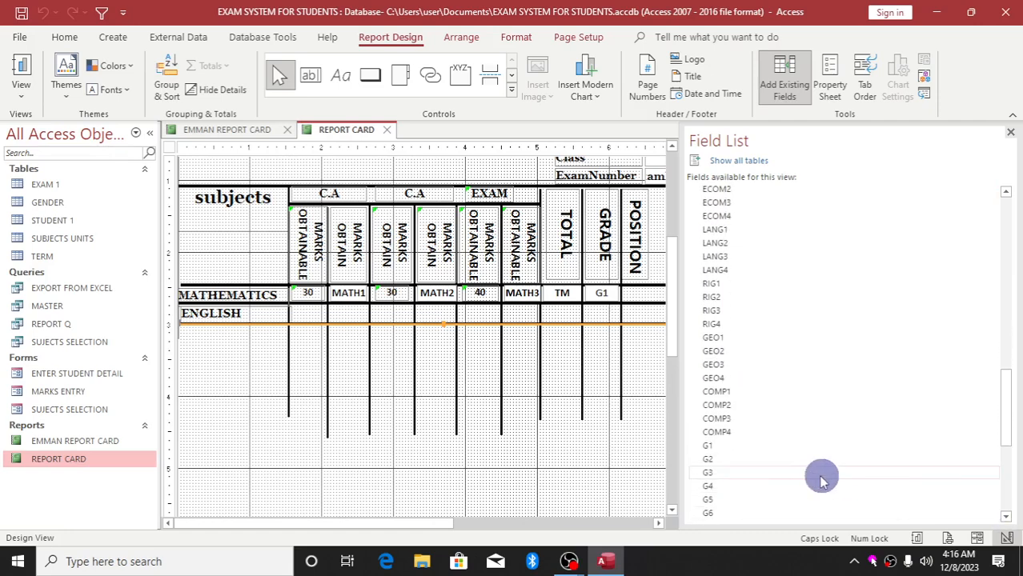
{"action": "left_click", "coordinate": [765, 463]}
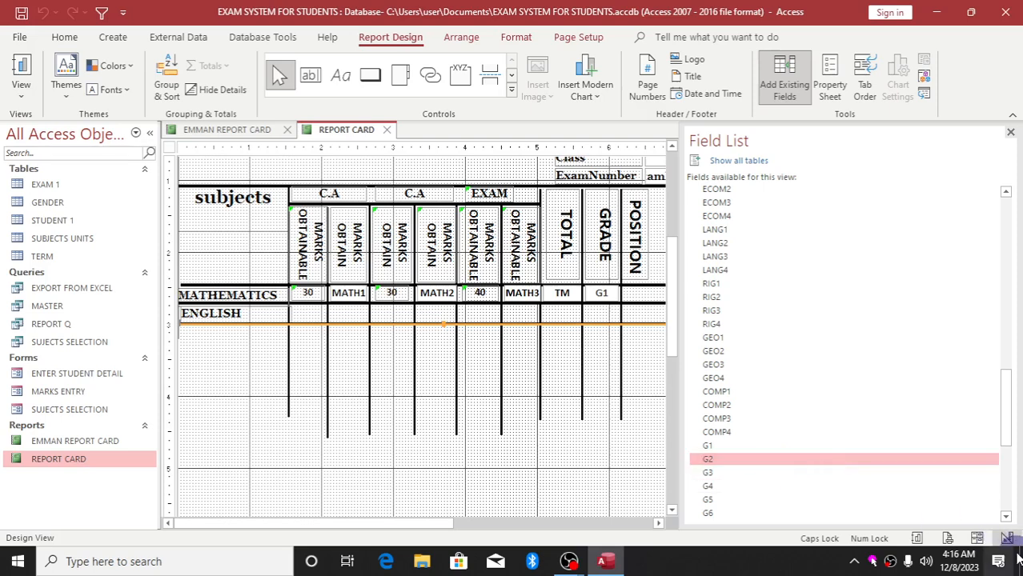
{"action": "left_click", "coordinate": [1007, 519]}
{"action": "left_click_drag", "start_coordinate": [1007, 518], "coordinate": [1007, 519]}
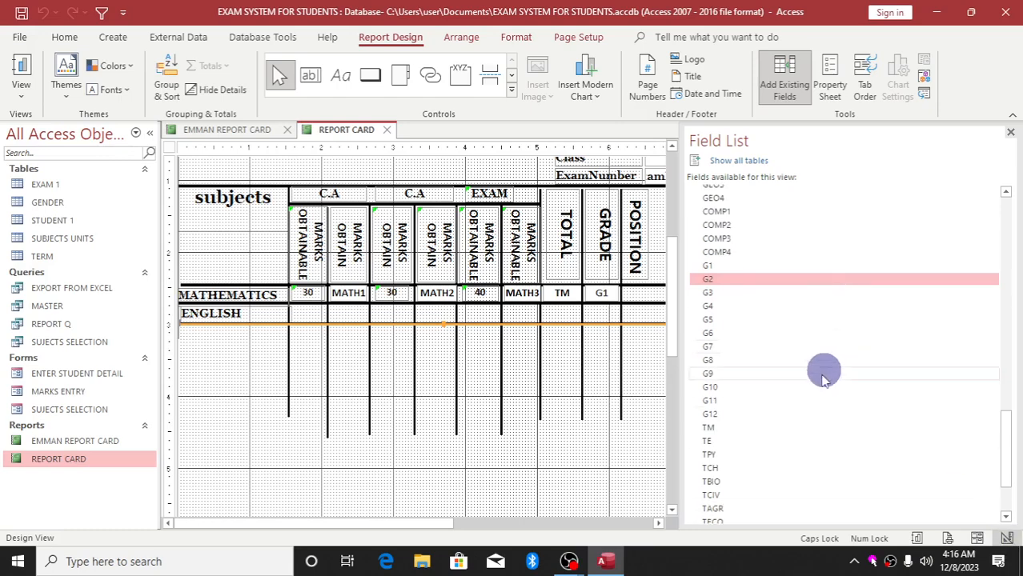
{"action": "left_click", "coordinate": [739, 443]}
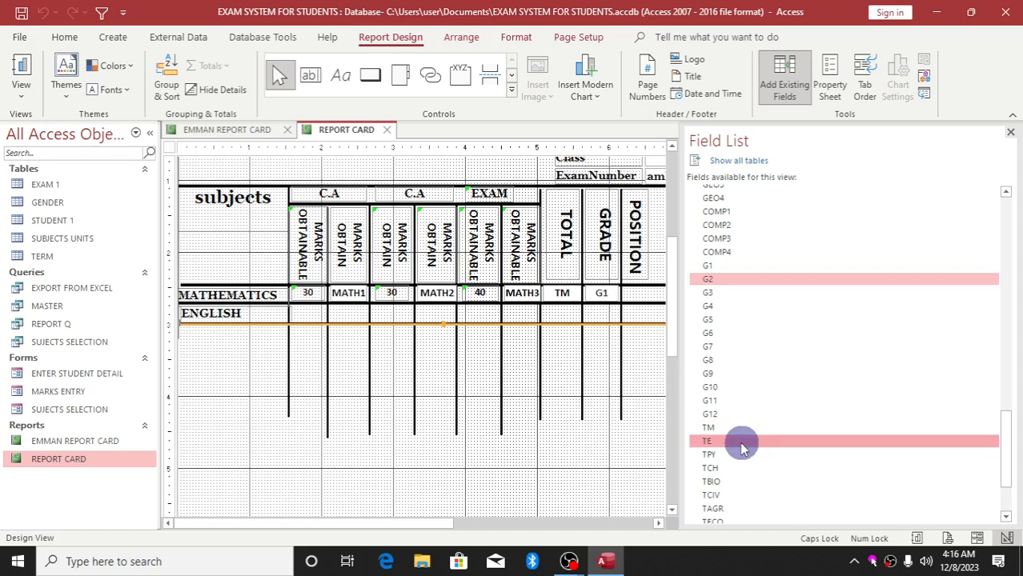
{"action": "left_click_drag", "start_coordinate": [740, 442], "coordinate": [403, 463]}
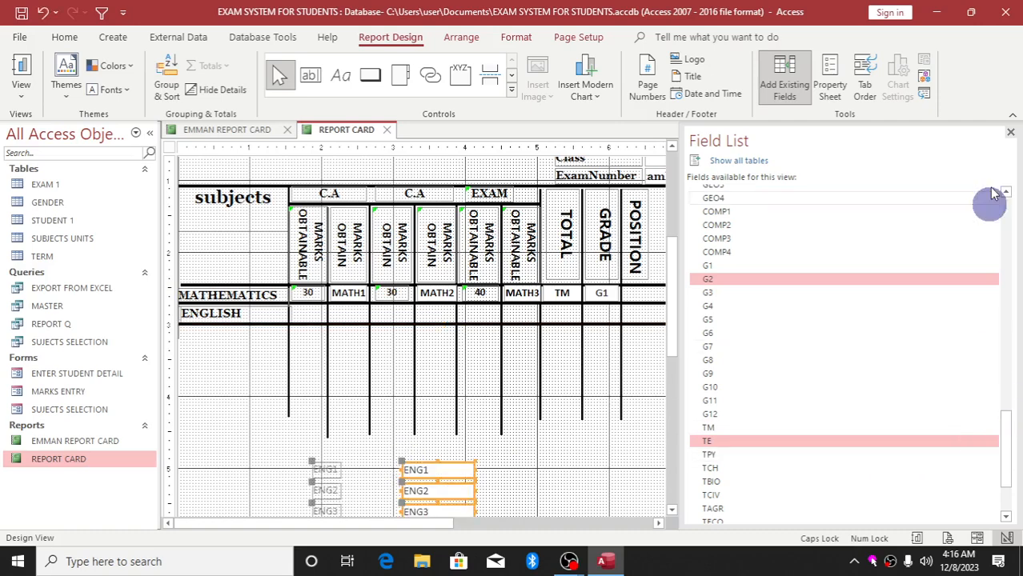
{"action": "left_click", "coordinate": [1012, 134]}
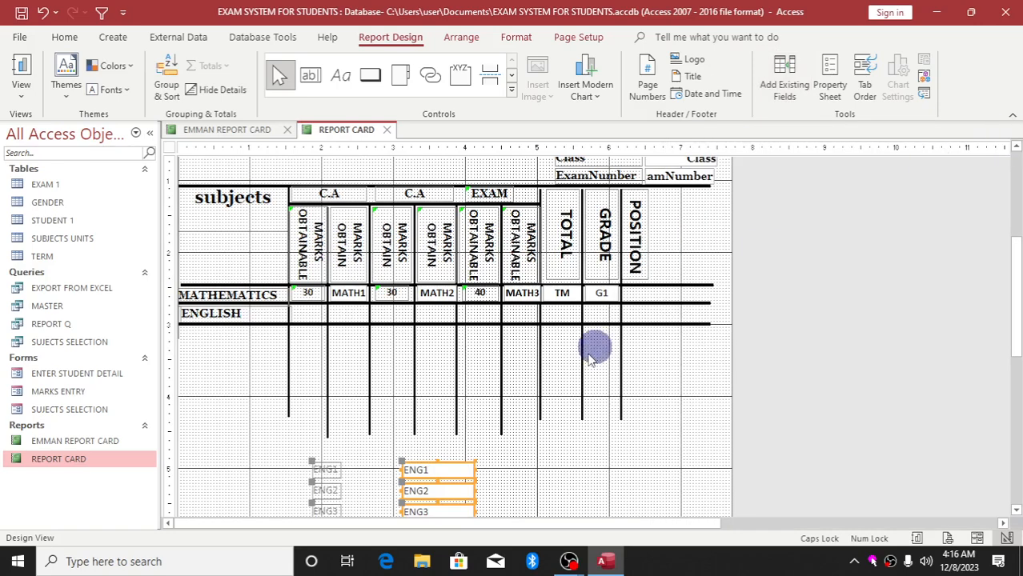
Step: Delete the attached labels of the newly added ENG1, ENG2, ENG3, G2 and TE fields
{"action": "left_click_drag", "start_coordinate": [1016, 319], "coordinate": [1012, 407]}
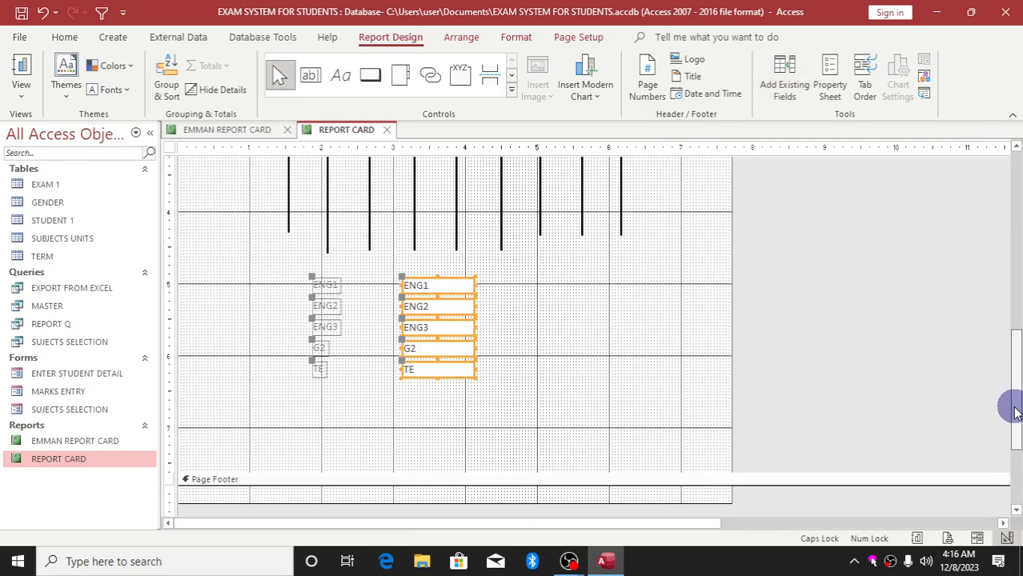
{"action": "left_click_drag", "start_coordinate": [319, 426], "coordinate": [329, 280]}
{"action": "key", "text": "Delete"}
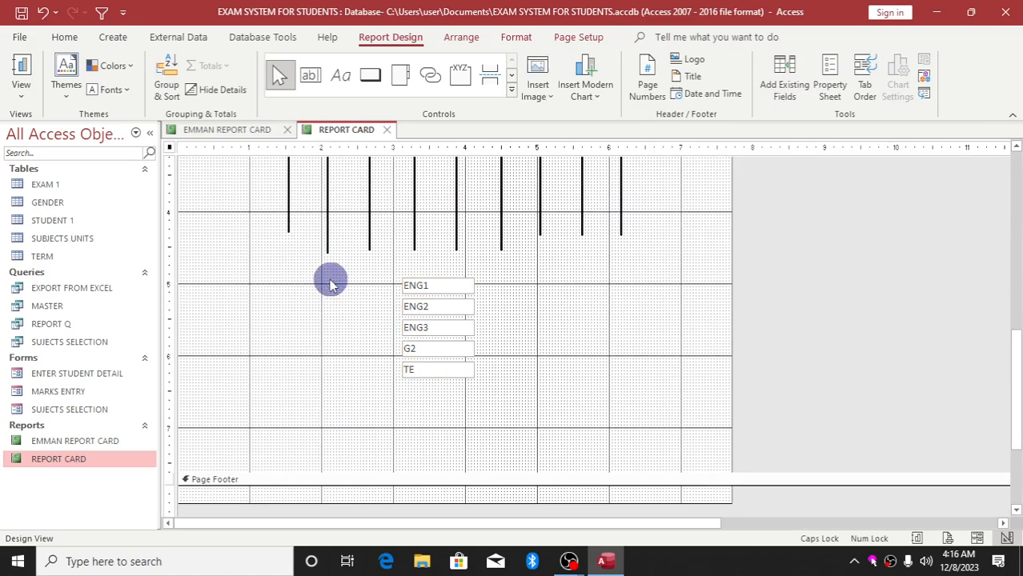
Step: Make the ENG1, ENG2, ENG3, G2 and TE fields bold and centred, and narrow them to roughly the table's column width
{"action": "left_click_drag", "start_coordinate": [438, 433], "coordinate": [445, 282]}
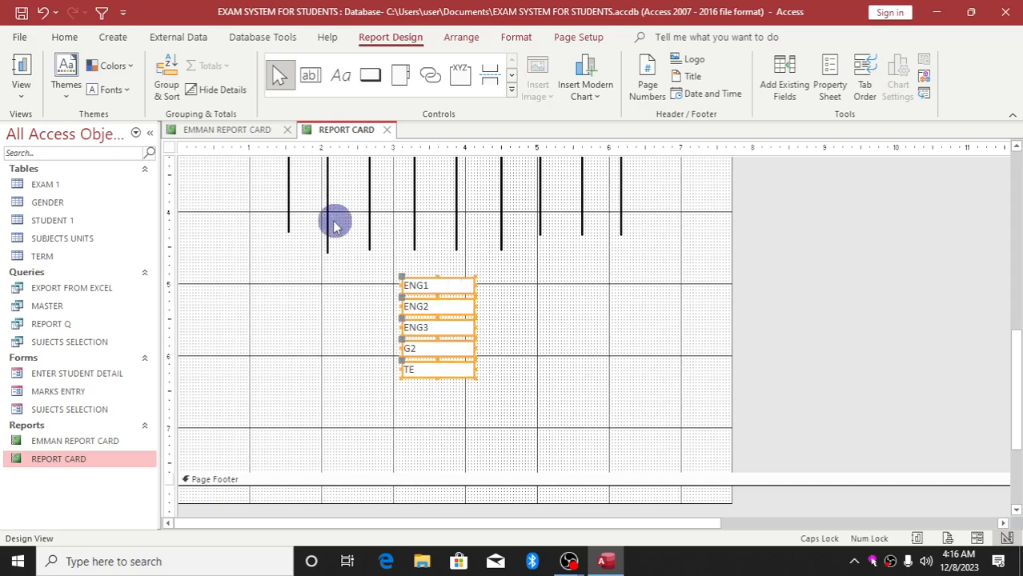
{"action": "left_click", "coordinate": [65, 38]}
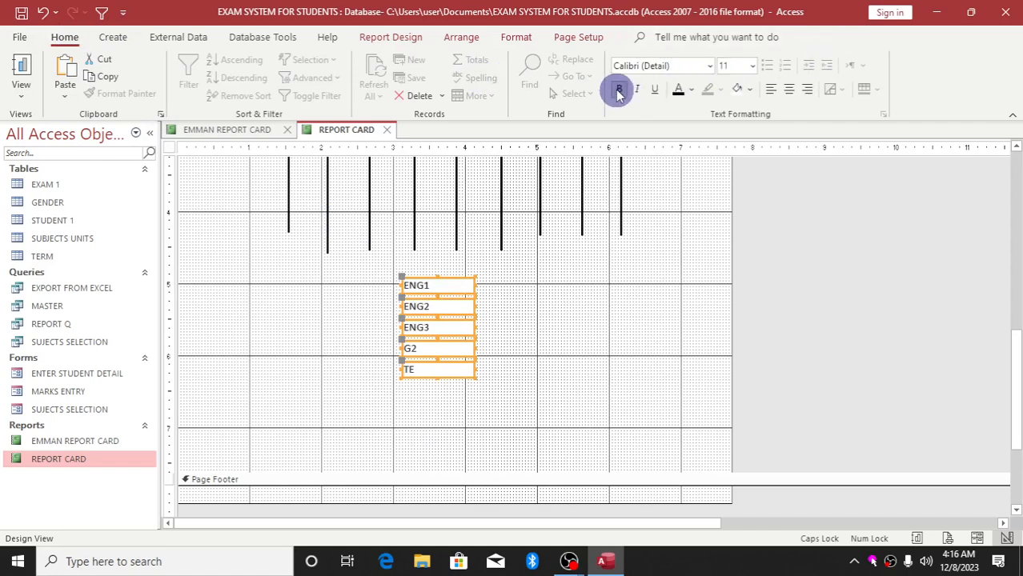
{"action": "left_click", "coordinate": [789, 90]}
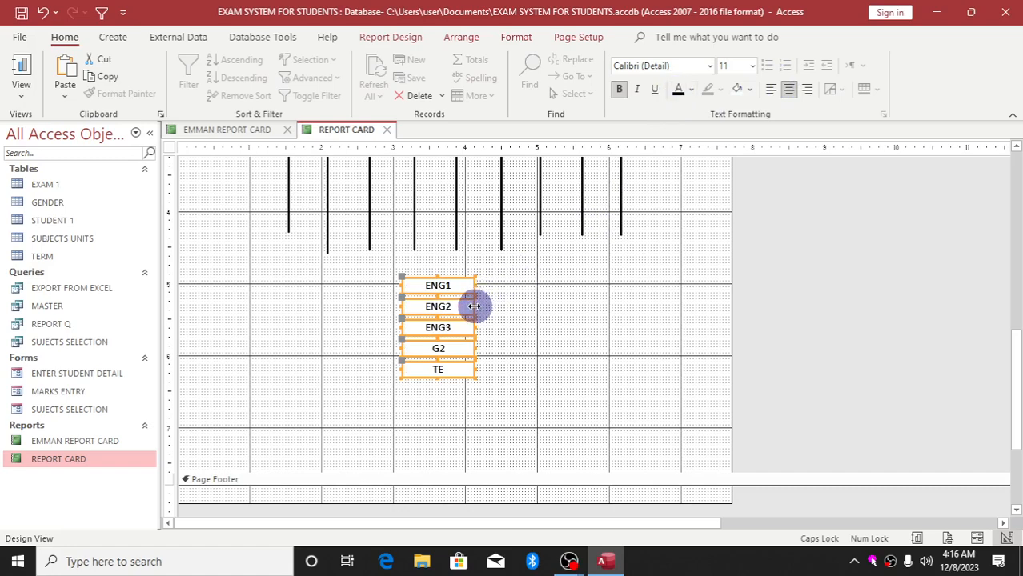
{"action": "left_click_drag", "start_coordinate": [474, 307], "coordinate": [446, 305]}
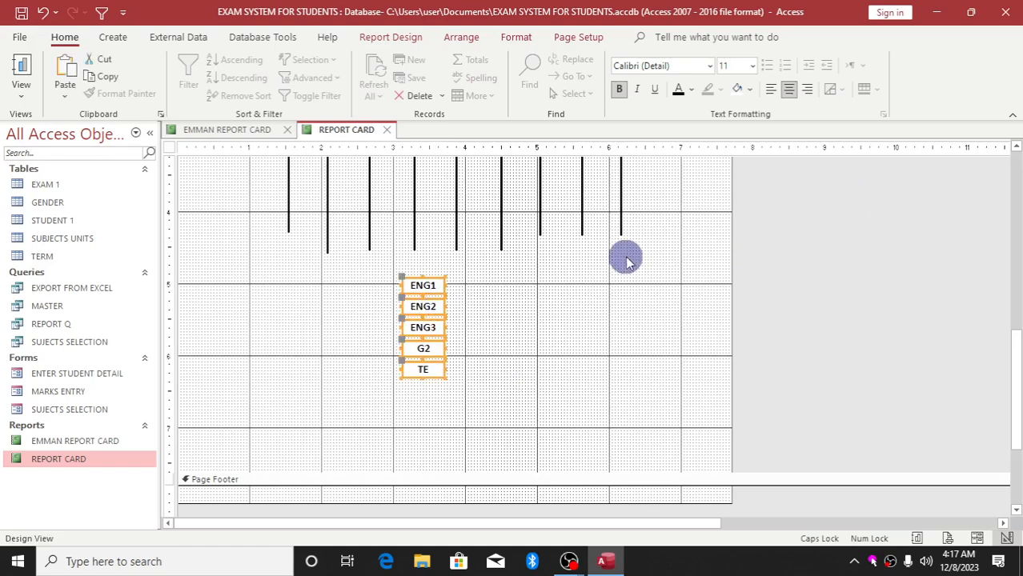
Step: Move the English fields up beside the subject table and fit ENG1 into the ENGLISH row directly below MATH1
{"action": "left_click", "coordinate": [1016, 216]}
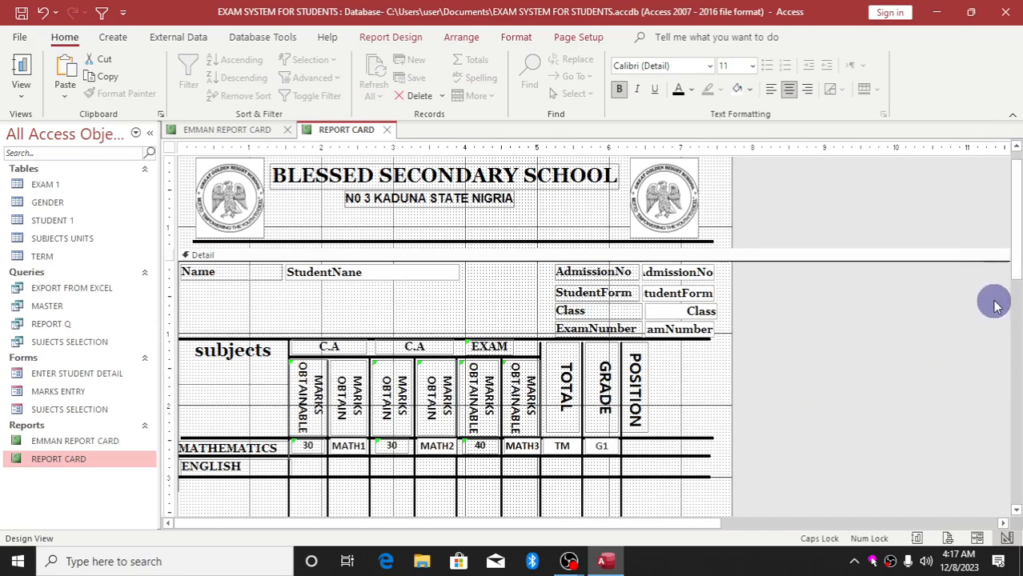
{"action": "left_click_drag", "start_coordinate": [1013, 269], "coordinate": [1017, 352]}
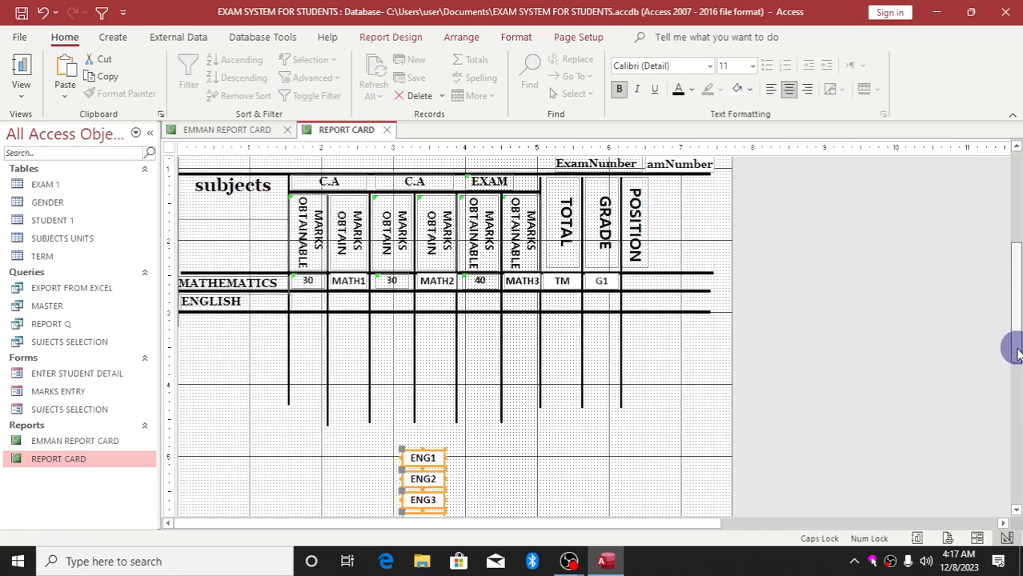
{"action": "left_click", "coordinate": [407, 461]}
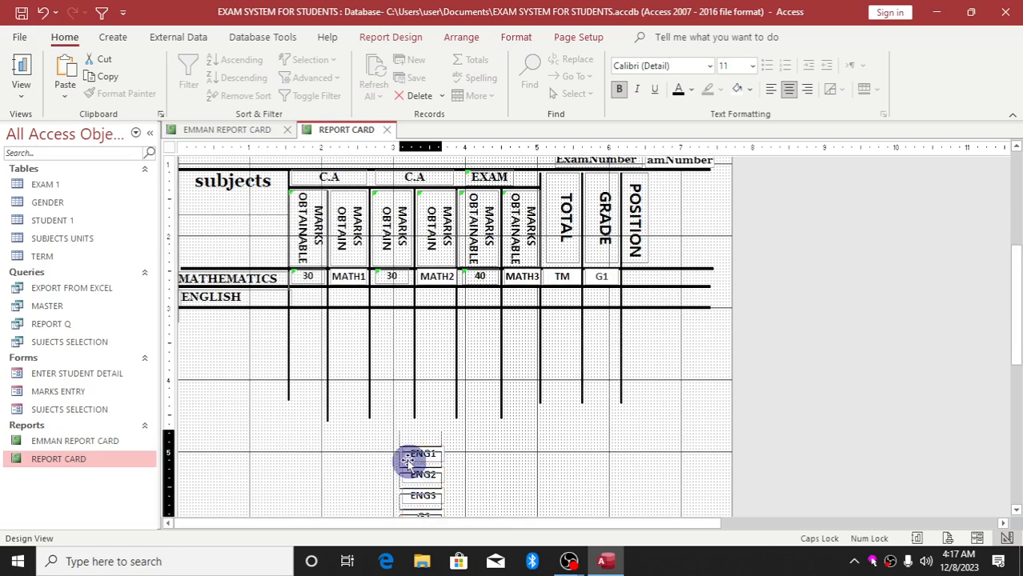
{"action": "left_click_drag", "start_coordinate": [406, 460], "coordinate": [359, 295]}
{"action": "left_click", "coordinate": [276, 463]}
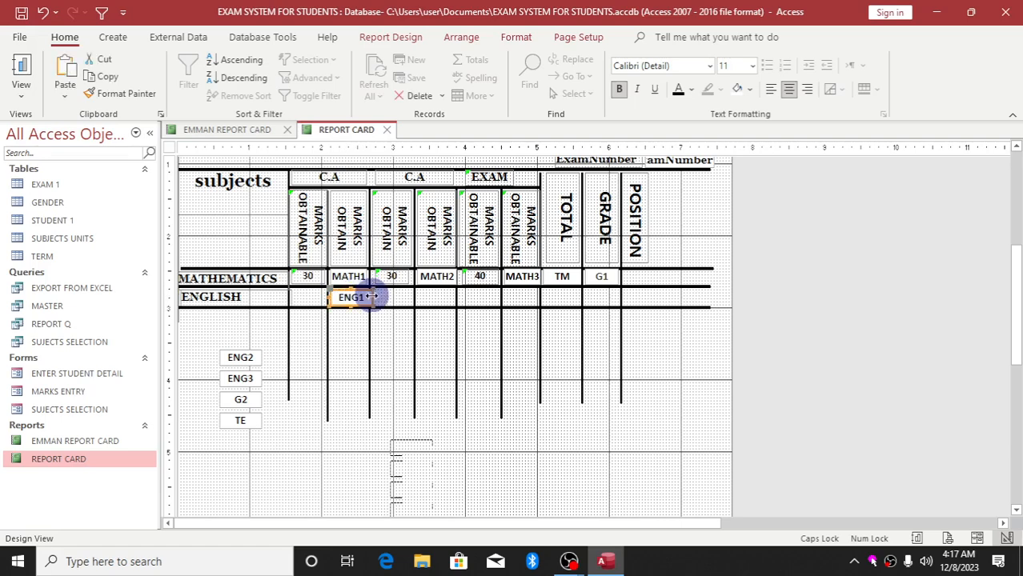
{"action": "left_click", "coordinate": [371, 297]}
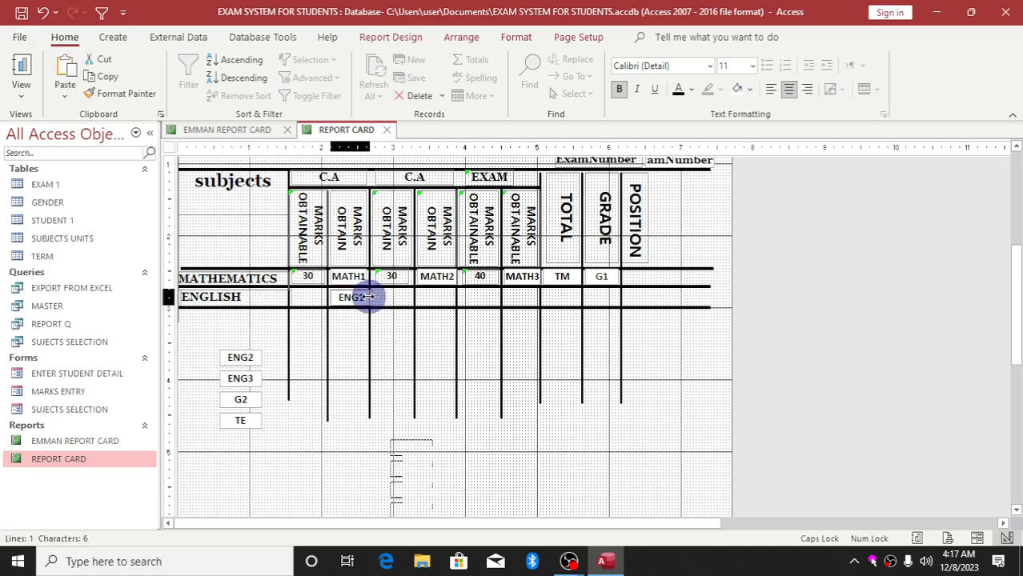
{"action": "key", "text": "Escape"}
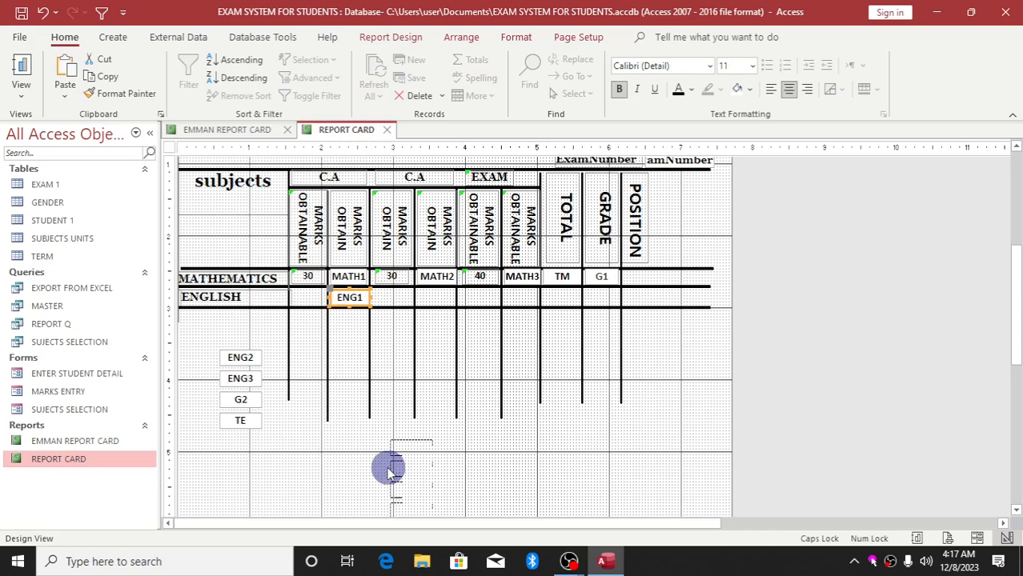
Step: Place ENG2 in the ENGLISH row below MATH2 and narrow ENG1 to fit between its column dividers
{"action": "left_click_drag", "start_coordinate": [240, 358], "coordinate": [393, 294]}
{"action": "left_click", "coordinate": [364, 296]}
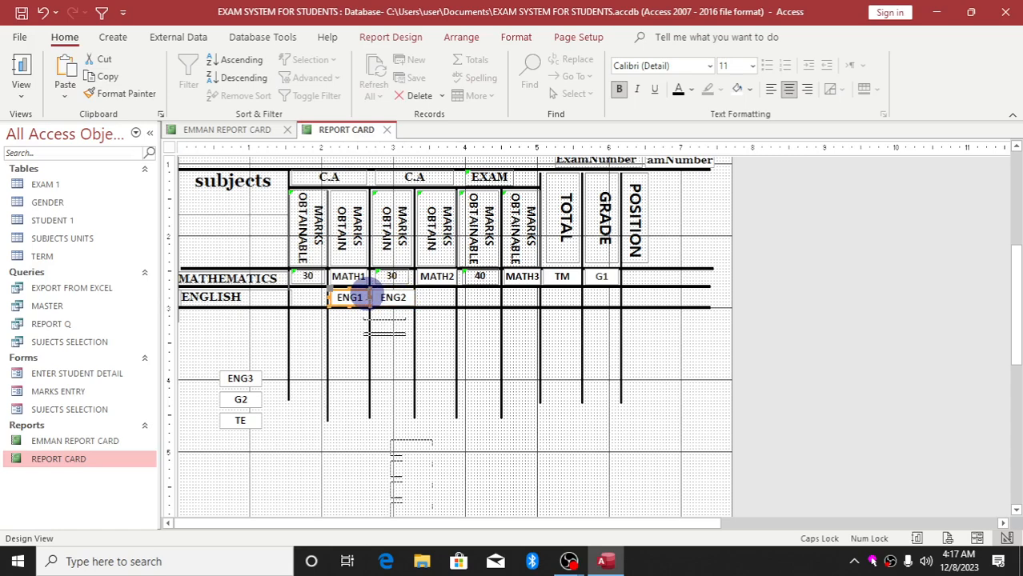
{"action": "left_click", "coordinate": [369, 297]}
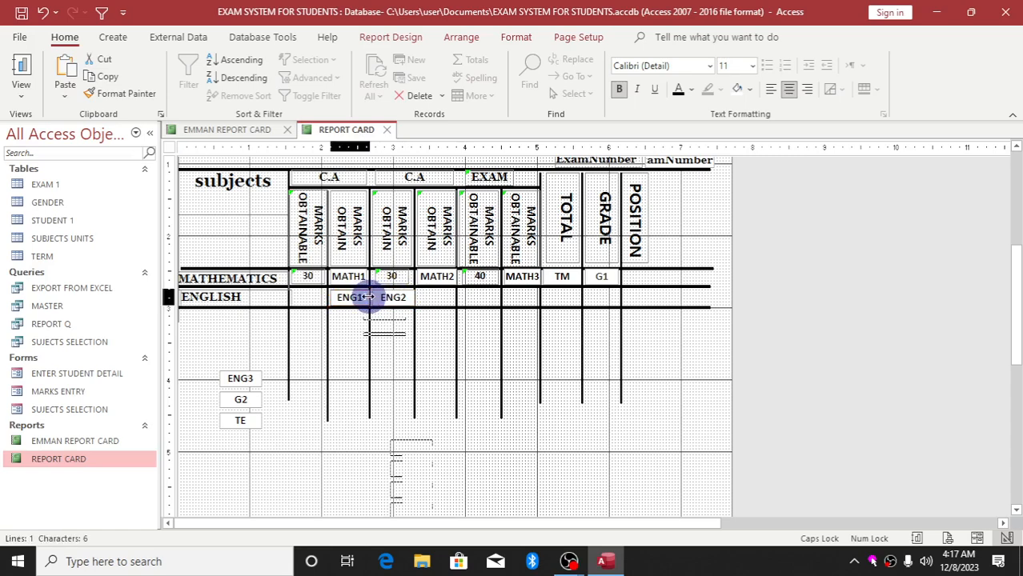
{"action": "left_click", "coordinate": [366, 297]}
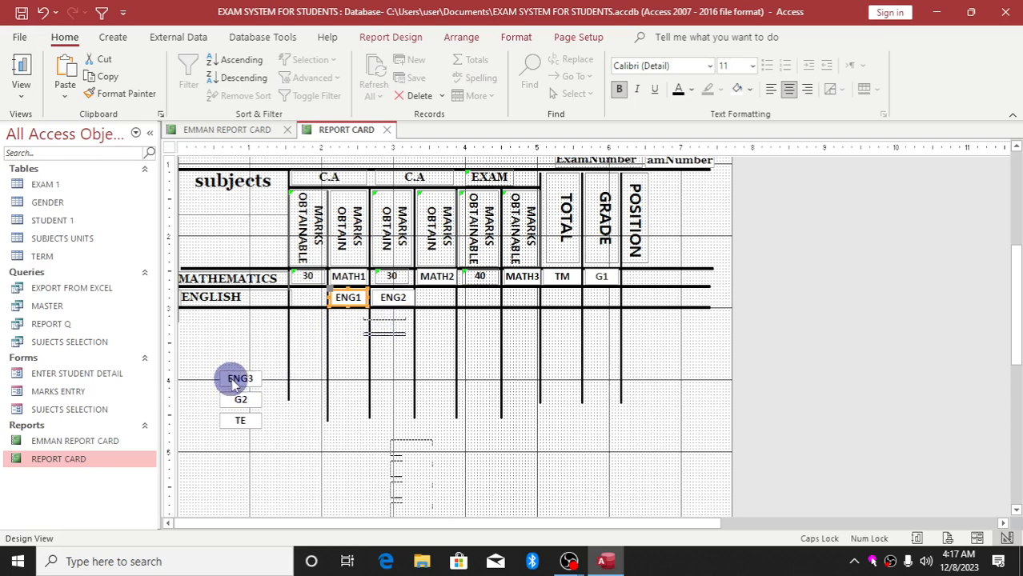
{"action": "left_click_drag", "start_coordinate": [393, 297], "coordinate": [436, 301]}
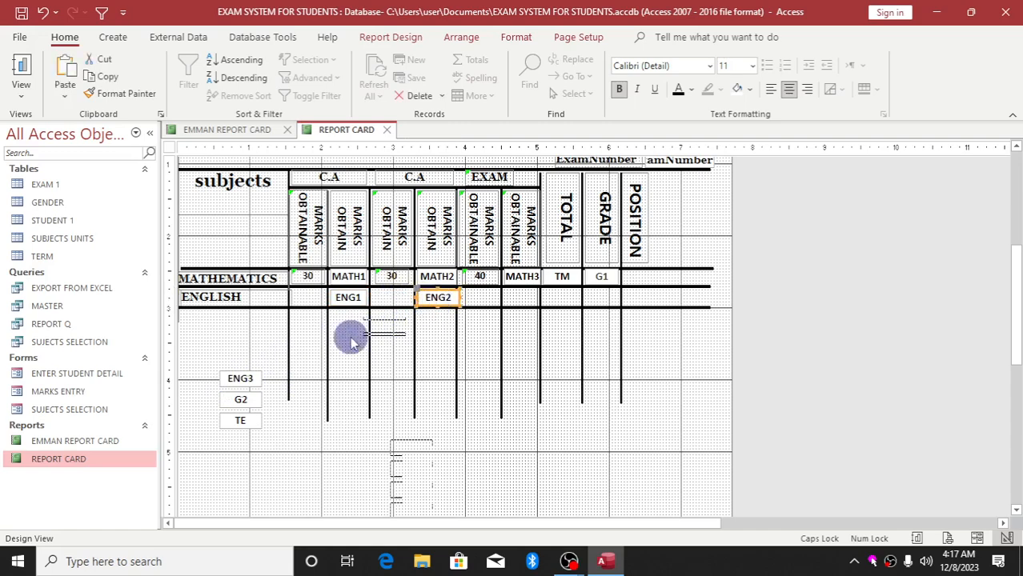
Step: Place ENG3 in the ENGLISH row below MATH3, and narrow ENG2 and ENG3 to fit between their column dividers
{"action": "left_click_drag", "start_coordinate": [244, 382], "coordinate": [526, 294]}
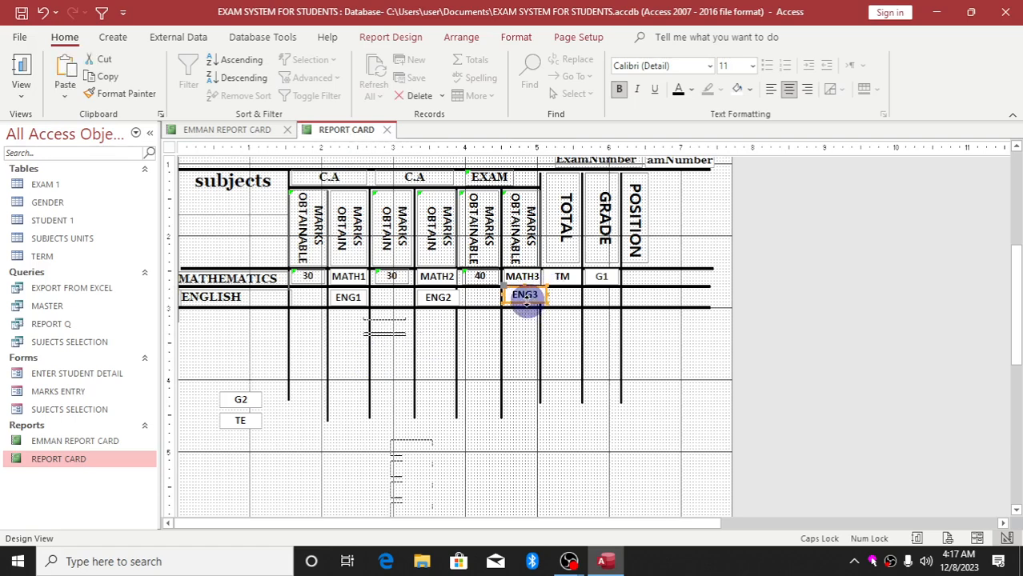
{"action": "left_click", "coordinate": [527, 302]}
{"action": "left_click", "coordinate": [509, 348]}
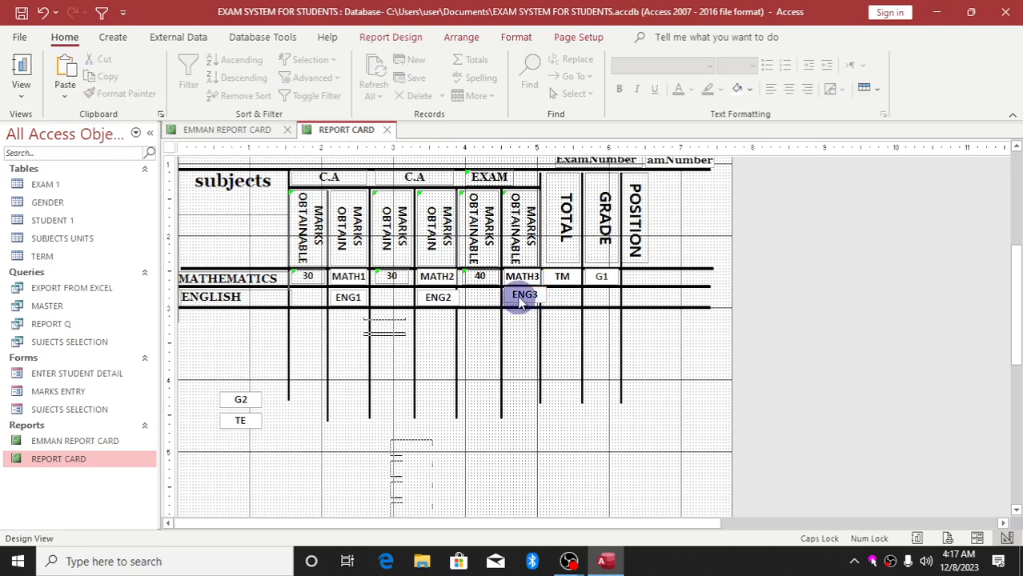
{"action": "left_click", "coordinate": [520, 301]}
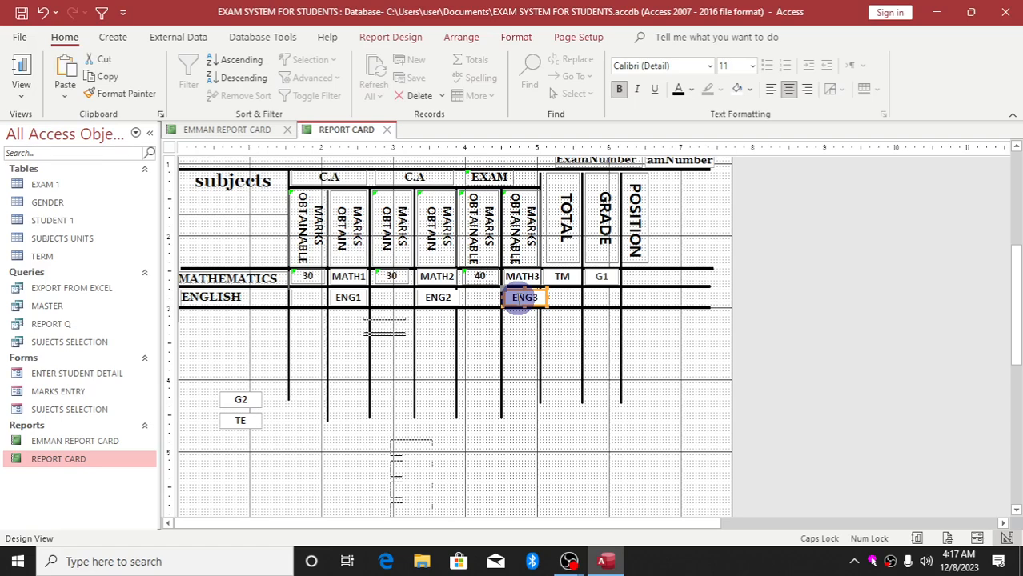
{"action": "left_click", "coordinate": [458, 297]}
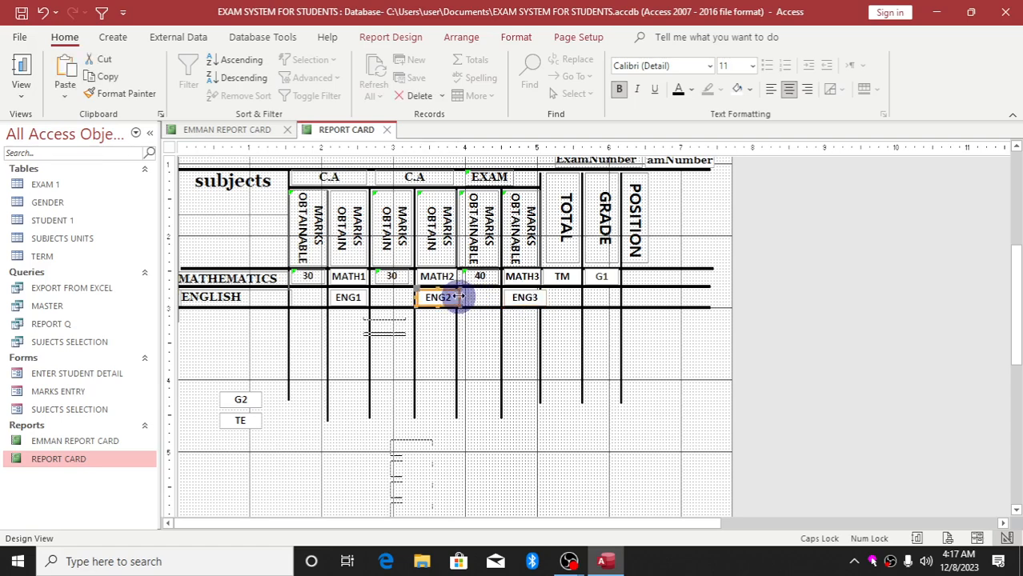
{"action": "left_click_drag", "start_coordinate": [459, 297], "coordinate": [455, 297]}
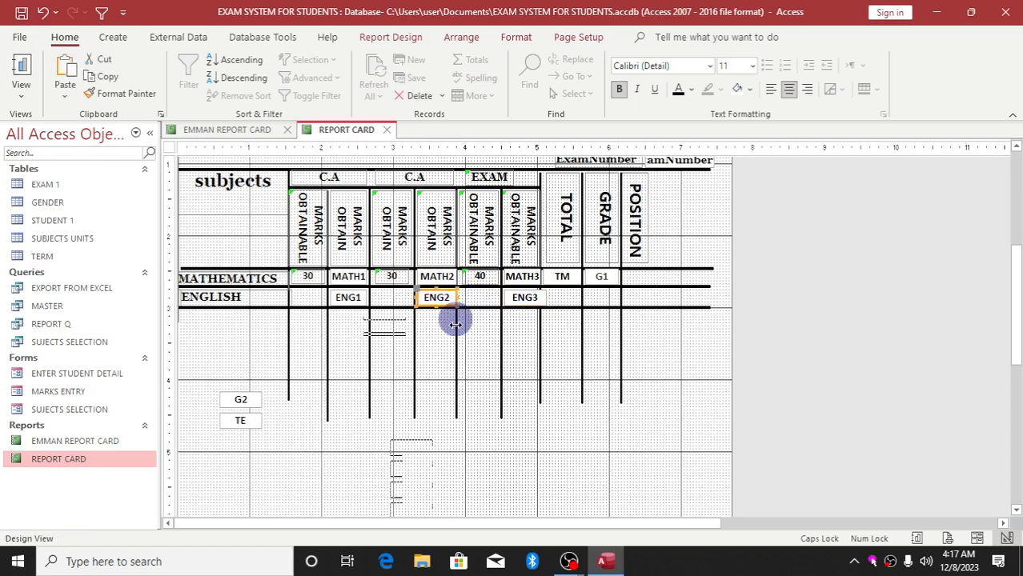
{"action": "left_click", "coordinate": [536, 301]}
{"action": "left_click_drag", "start_coordinate": [536, 301], "coordinate": [538, 297]}
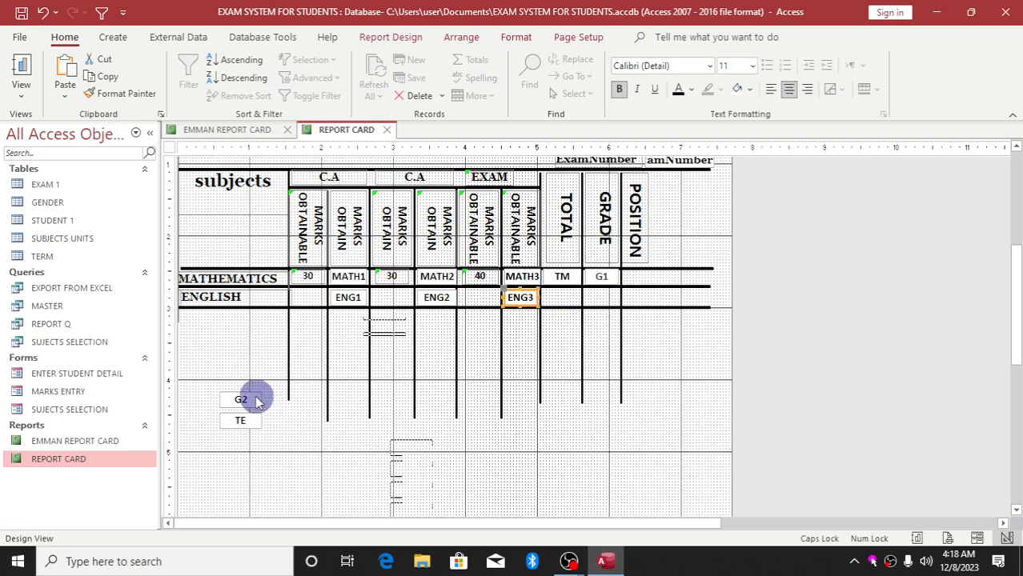
Step: Place G2 in the GRADE column and TE in the TOTAL column of the ENGLISH row, narrowing TE to fit
{"action": "left_click_drag", "start_coordinate": [252, 399], "coordinate": [618, 295]}
{"action": "left_click_drag", "start_coordinate": [255, 423], "coordinate": [579, 297]}
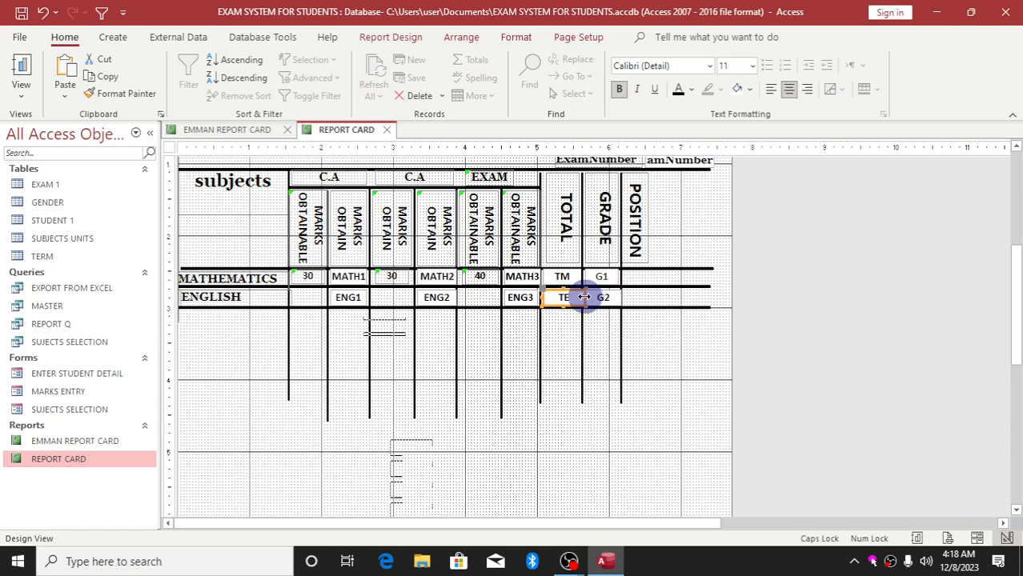
{"action": "left_click_drag", "start_coordinate": [582, 296], "coordinate": [580, 294]}
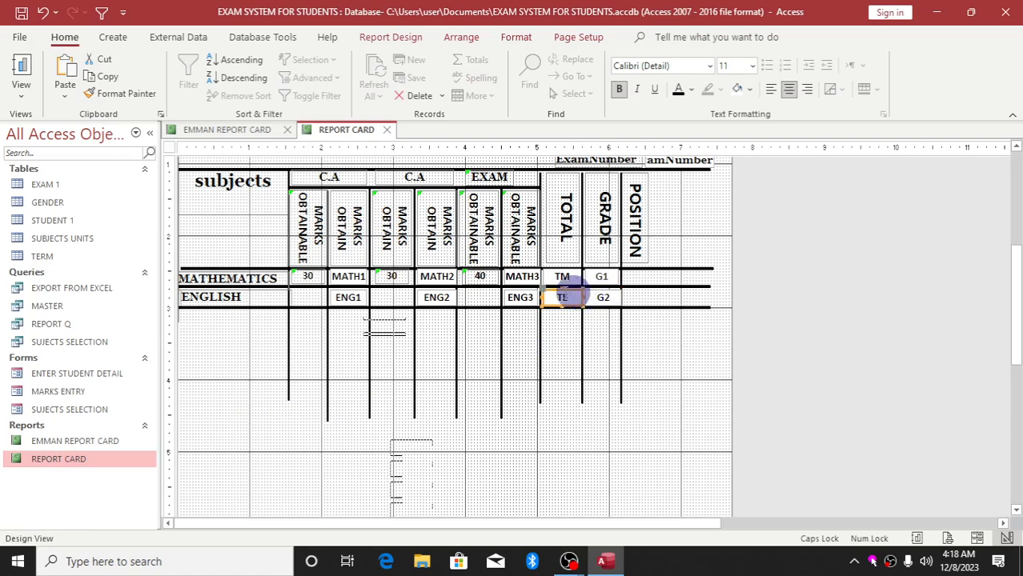
Step: Copy the obtainable marks 30, 30 and 40 from the MATHEMATICS row into the matching cells of the ENGLISH row
{"action": "left_click", "coordinate": [305, 280], "text": "shift"}
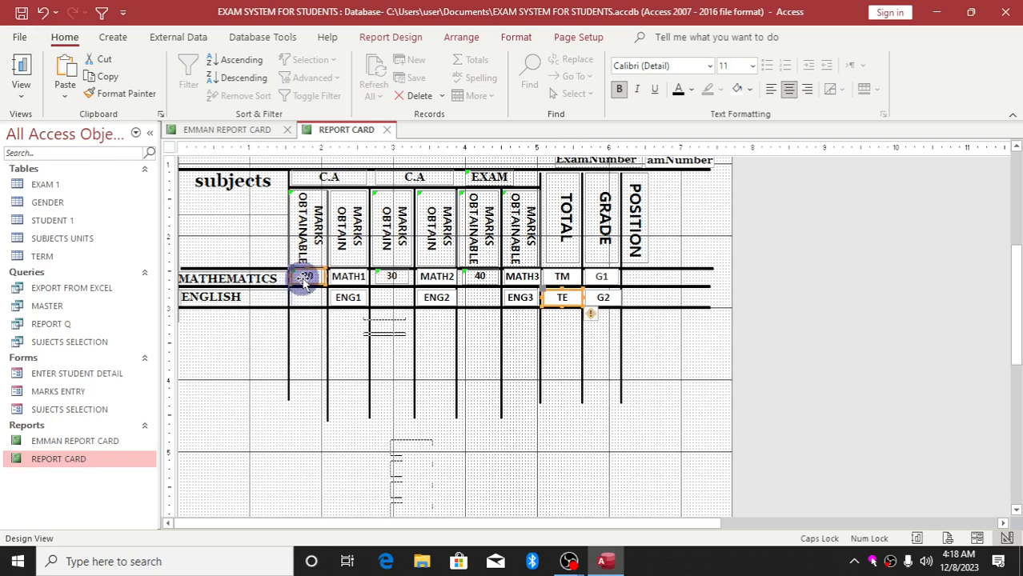
{"action": "left_click", "coordinate": [391, 275], "text": "shift"}
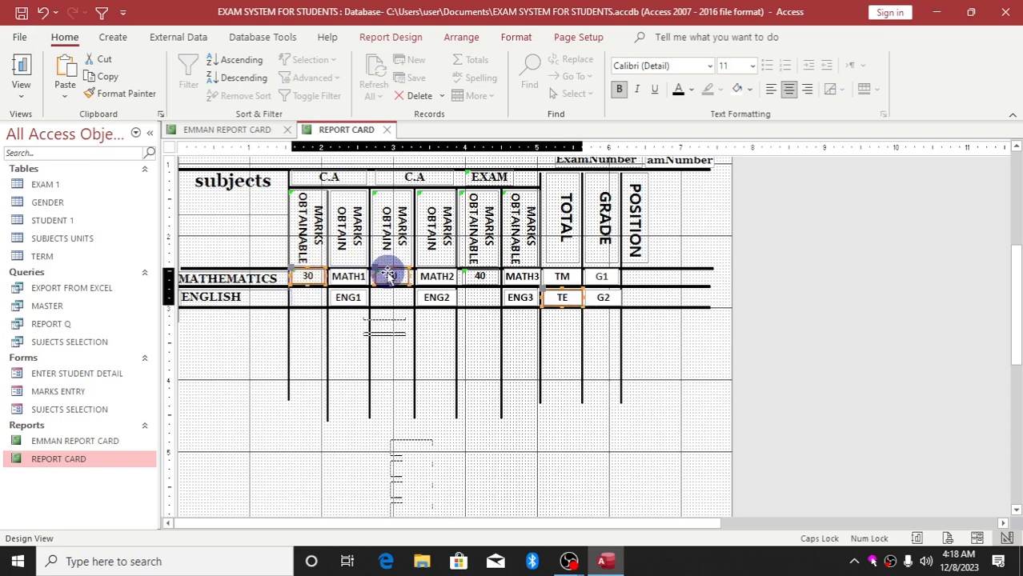
{"action": "left_click", "coordinate": [479, 276], "text": "shift"}
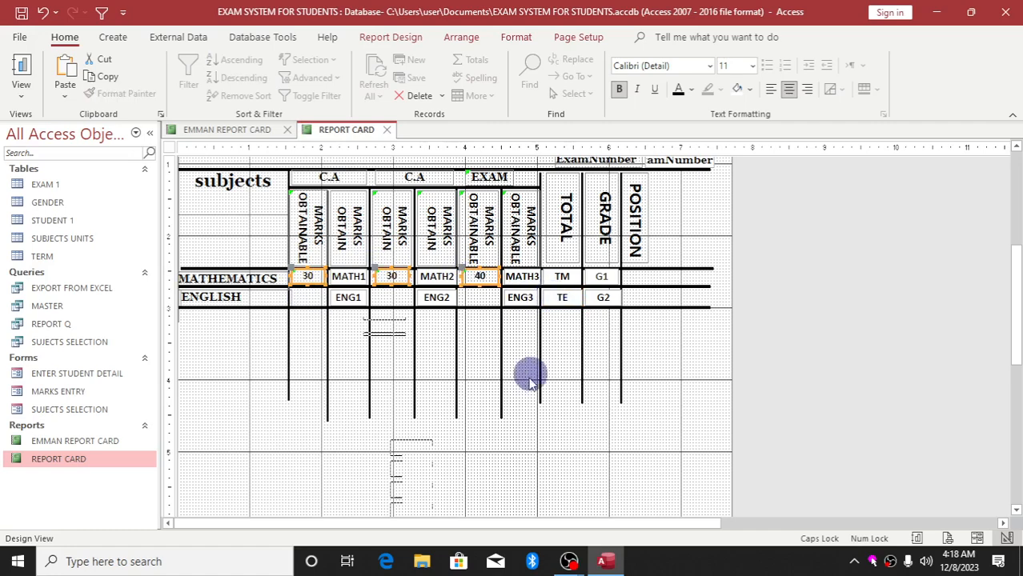
{"action": "key", "text": "ctrl+v"}
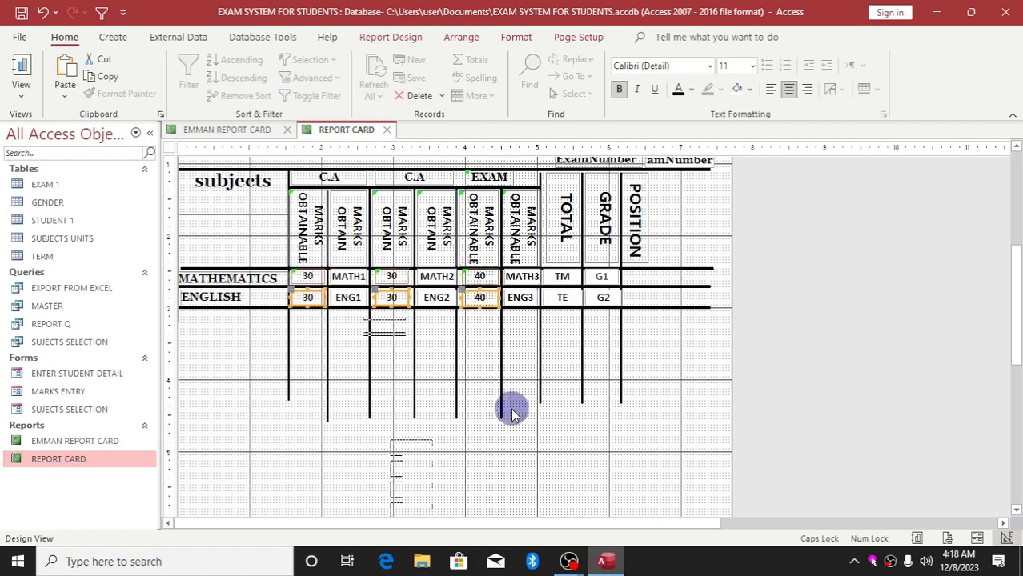
{"action": "left_click", "coordinate": [469, 409]}
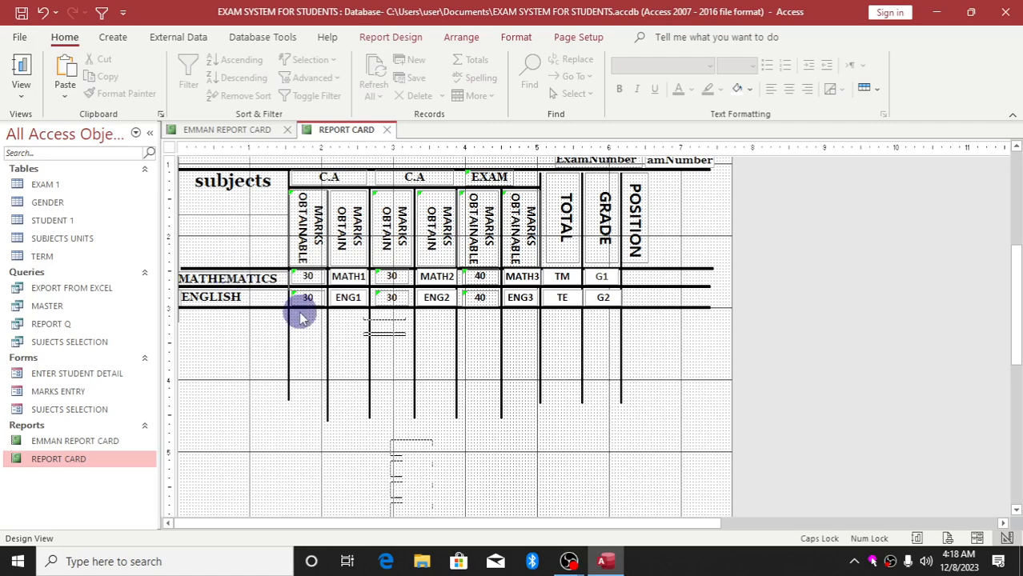
Step: Show REPORT CARD in Report View for student form 3, filling in the academic year and the other requested parameters
{"action": "left_click", "coordinate": [1017, 178]}
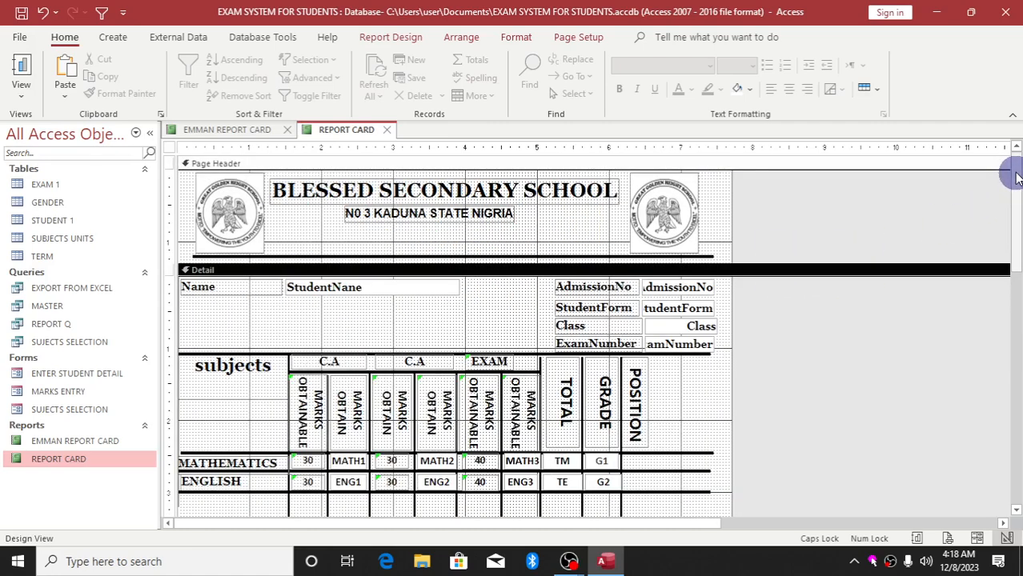
{"action": "left_click", "coordinate": [18, 66]}
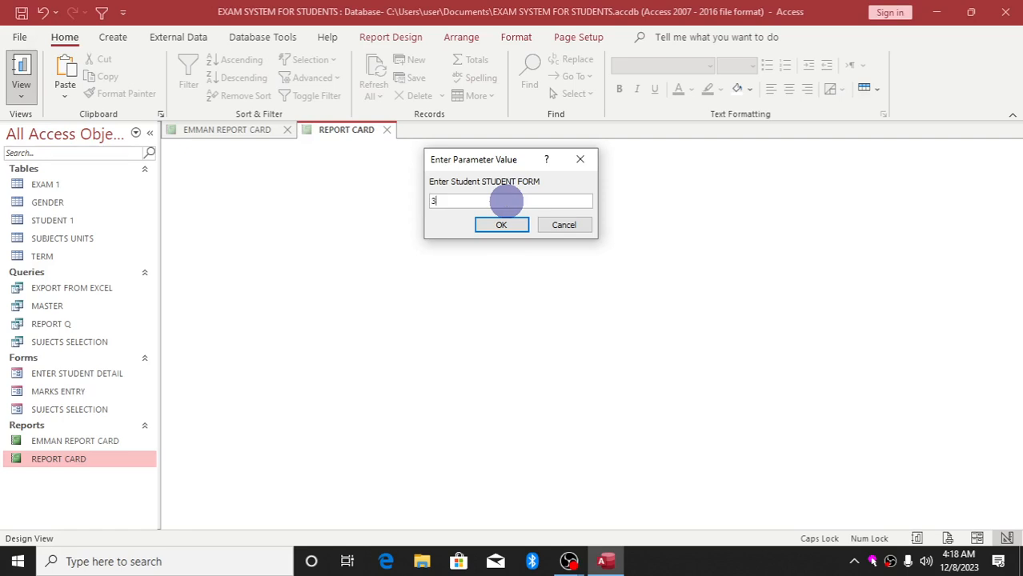
{"action": "key", "text": "Return"}
{"action": "key", "text": "Return"}
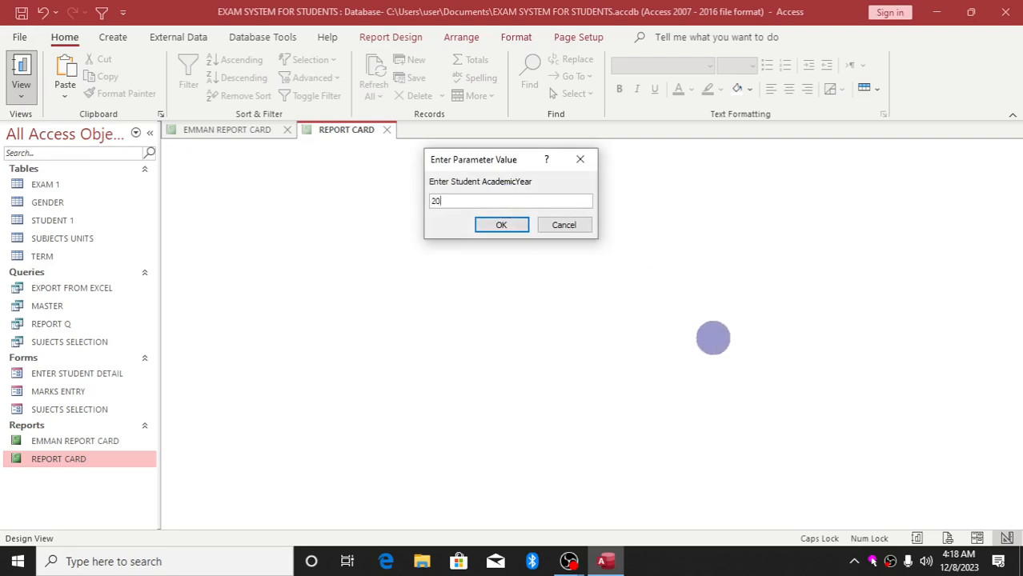
{"action": "key", "text": "Return"}
{"action": "key", "text": "Return"}
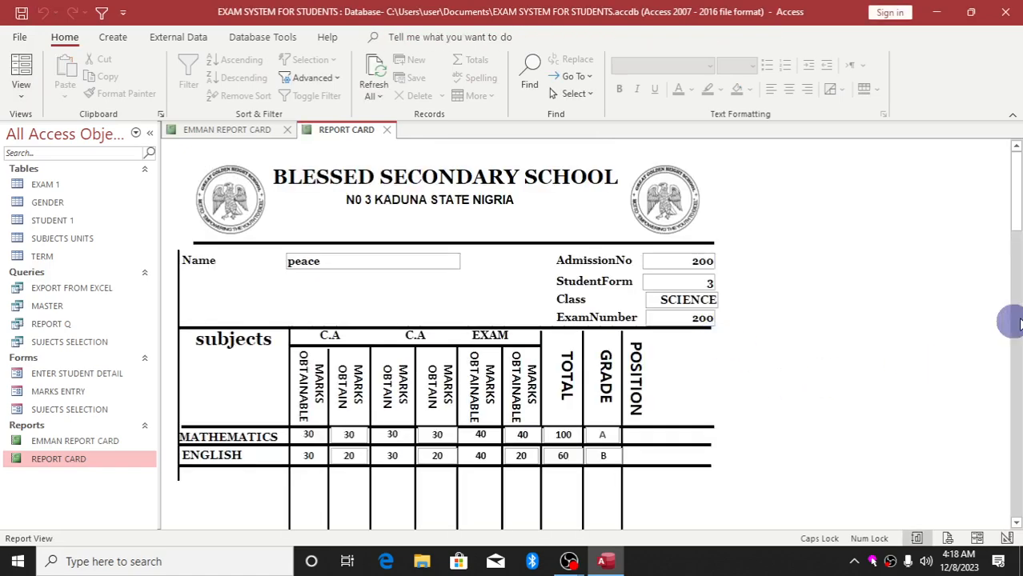
Step: Examine the MATHEMATICS and ENGLISH marks, totals and grades on each student's report card
{"action": "mouse_move", "coordinate": [1015, 188]}
{"action": "left_mouse_down"}
{"action": "mouse_move", "coordinate": [1015, 210]}
{"action": "mouse_move", "coordinate": [1015, 190]}
{"action": "left_mouse_up"}
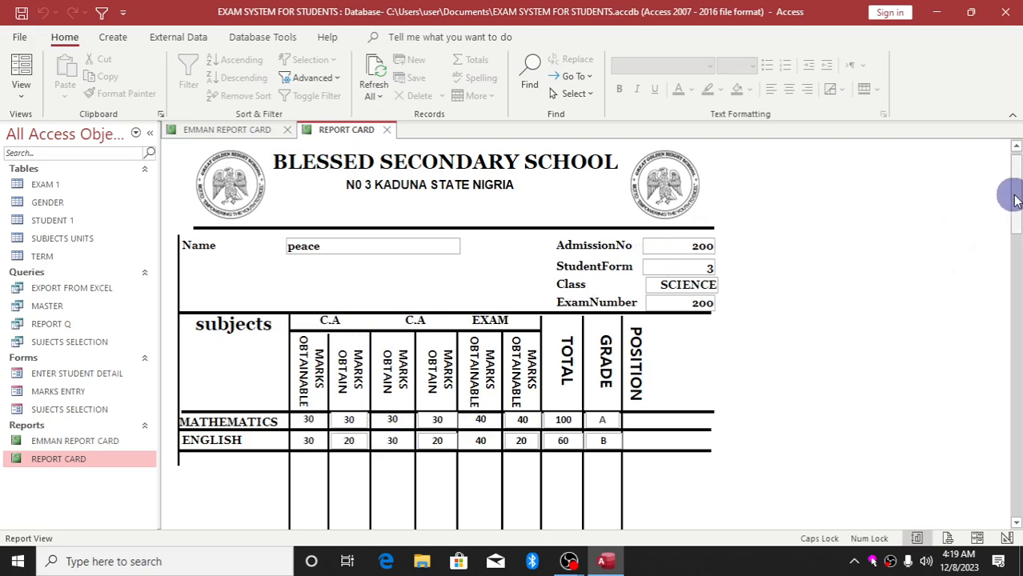
{"action": "left_click_drag", "start_coordinate": [1015, 200], "coordinate": [1014, 293]}
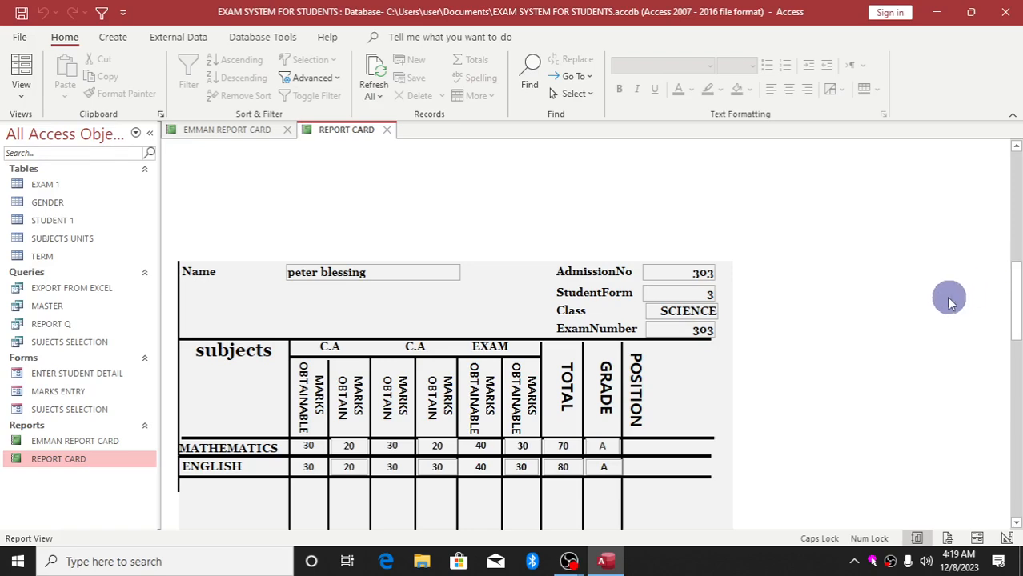
{"action": "left_click_drag", "start_coordinate": [1015, 290], "coordinate": [1009, 146]}
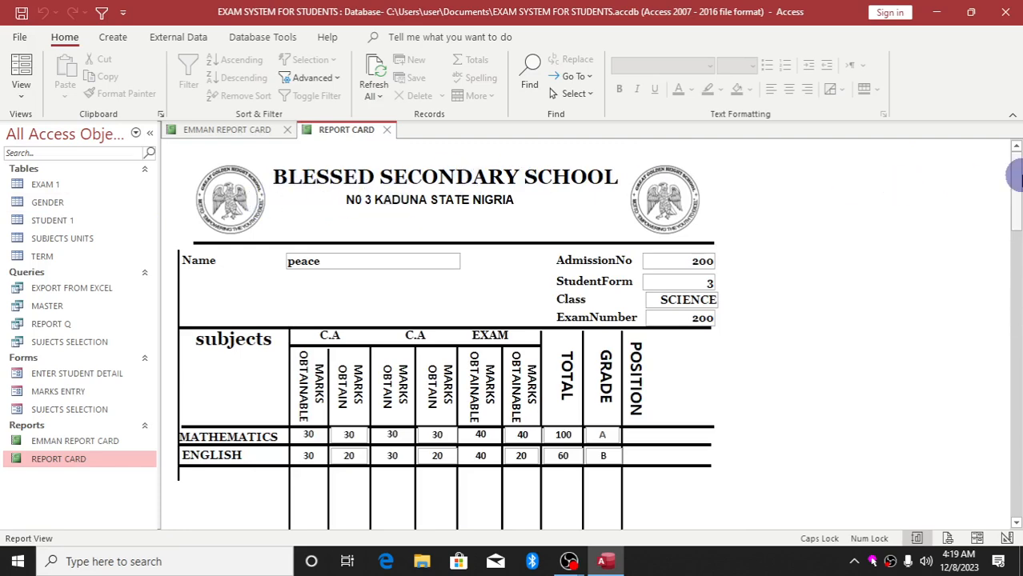
{"action": "left_click_drag", "start_coordinate": [1012, 185], "coordinate": [1013, 386]}
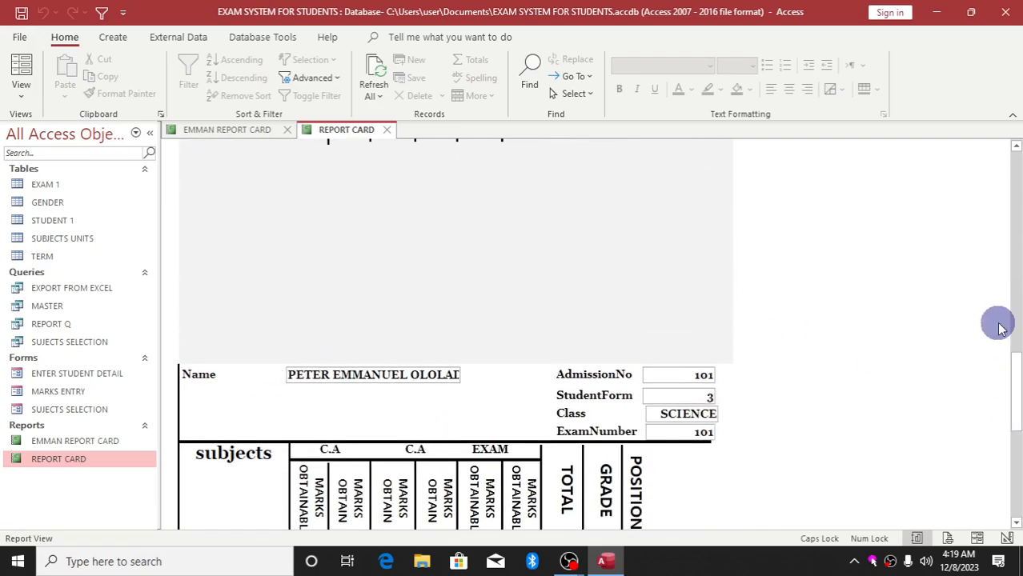
{"action": "left_click_drag", "start_coordinate": [1017, 409], "coordinate": [1006, 196]}
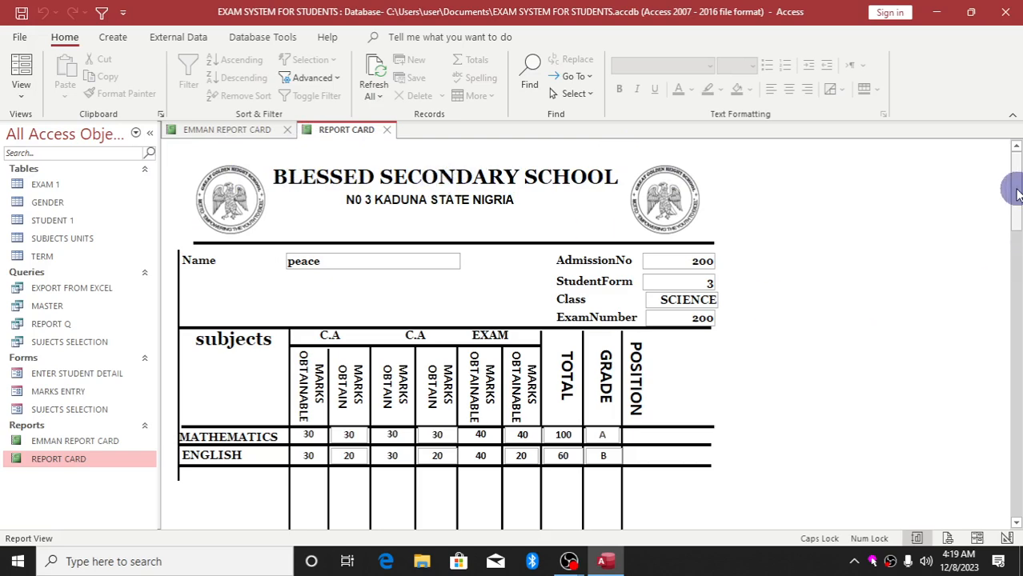
{"action": "left_click_drag", "start_coordinate": [1015, 195], "coordinate": [1014, 437]}
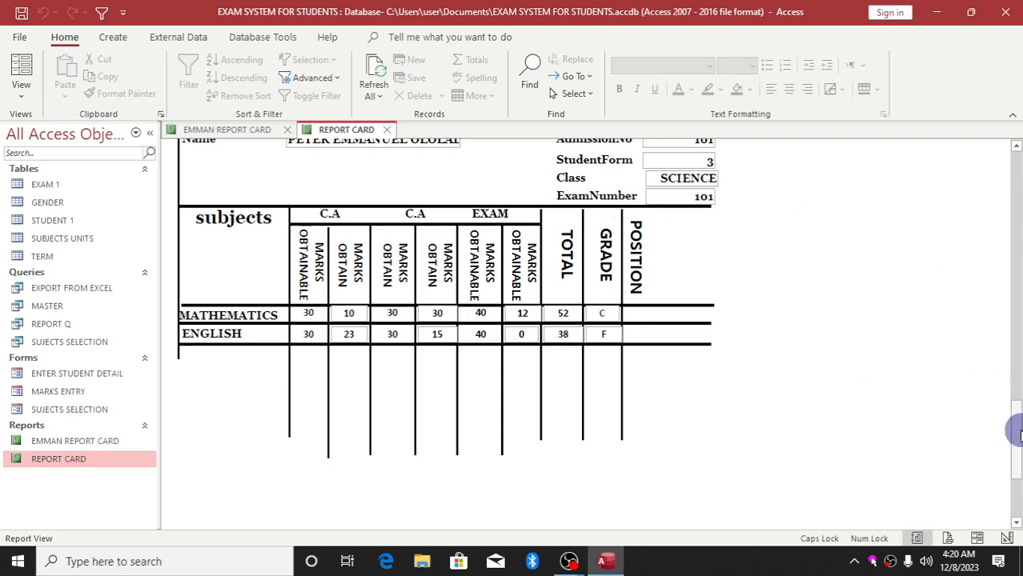
{"action": "left_click_drag", "start_coordinate": [1013, 439], "coordinate": [1005, 170]}
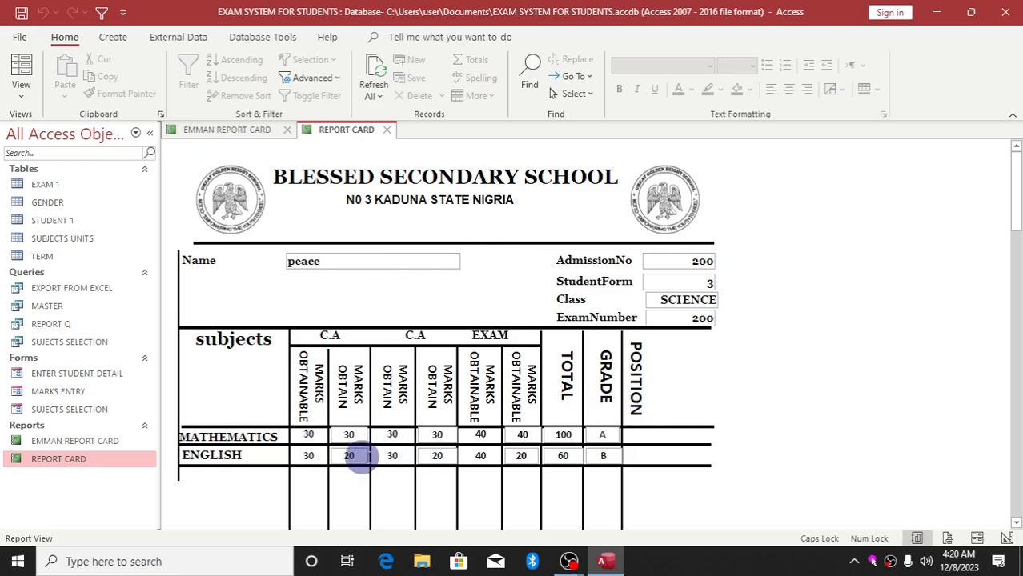
{"action": "left_click_drag", "start_coordinate": [1016, 220], "coordinate": [1014, 178]}
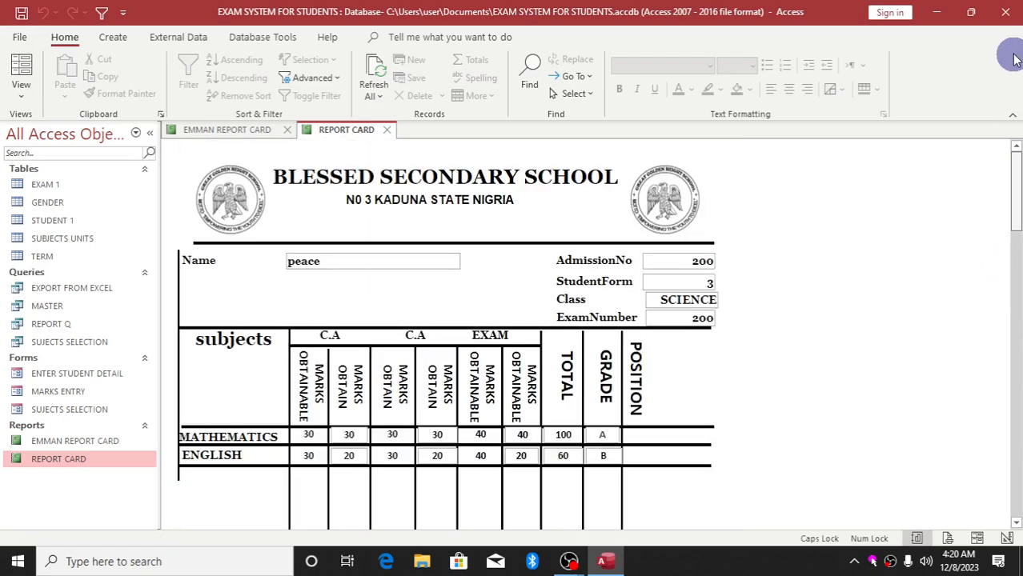
Step: In REPORT CARD's Design View, select the StudentName, AdmissionNo, StudentForm, Class and ExamNumber controls along with the EXAM marks headings
{"action": "right_click", "coordinate": [353, 167]}
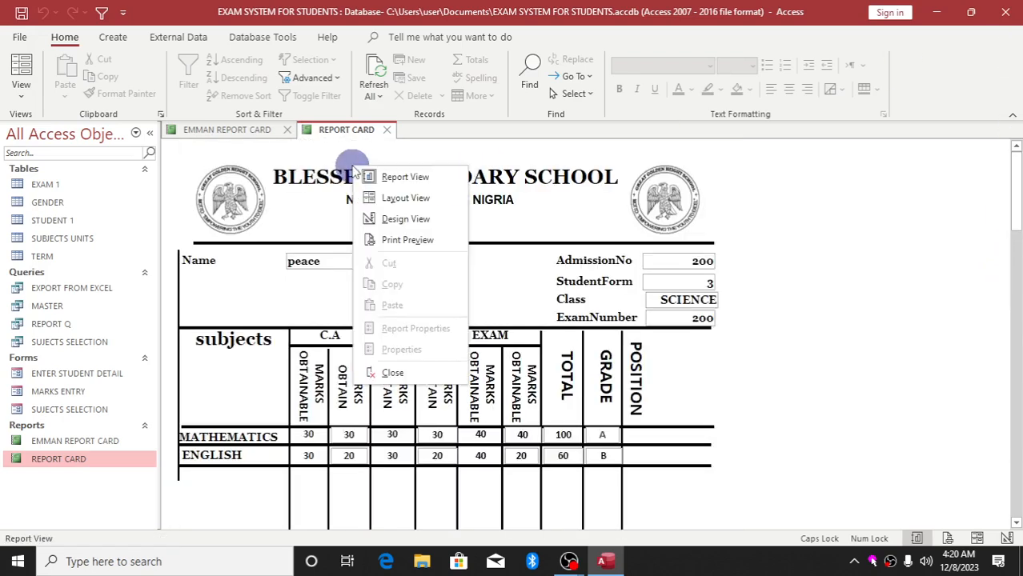
{"action": "left_click", "coordinate": [433, 221]}
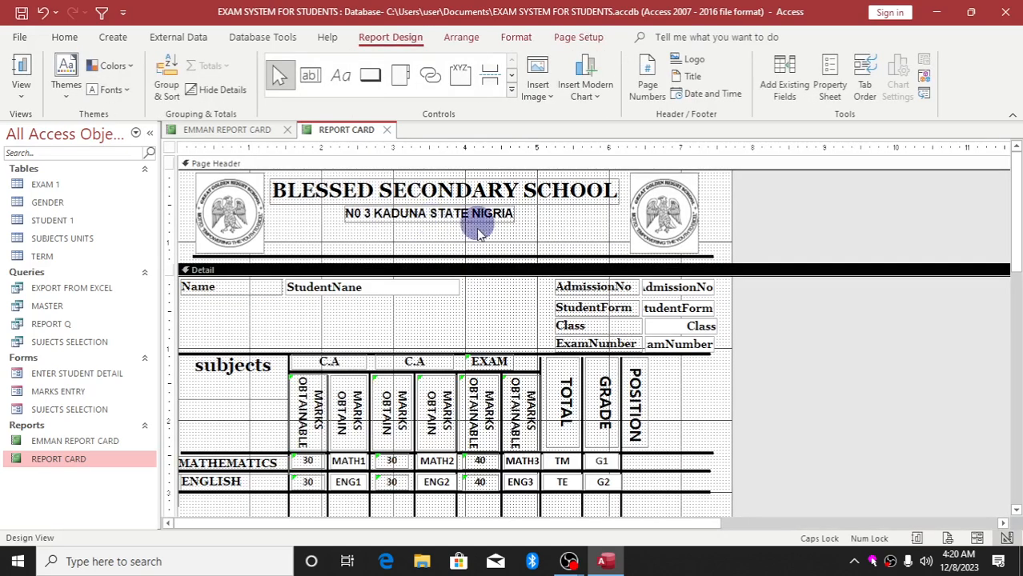
{"action": "left_click", "coordinate": [602, 295]}
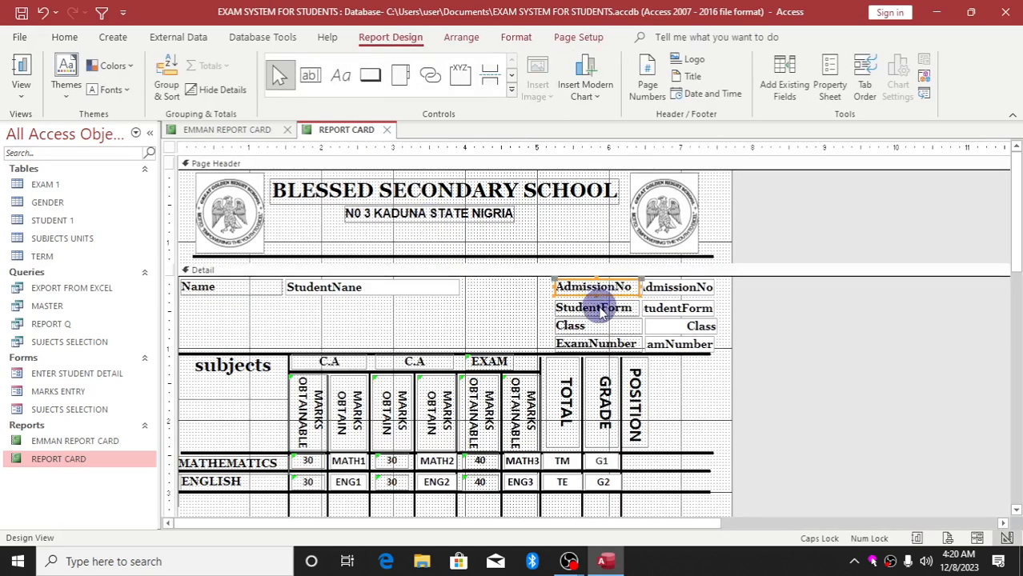
{"action": "left_click", "coordinate": [647, 288], "text": "shift"}
{"action": "left_click", "coordinate": [655, 310], "text": "shift"}
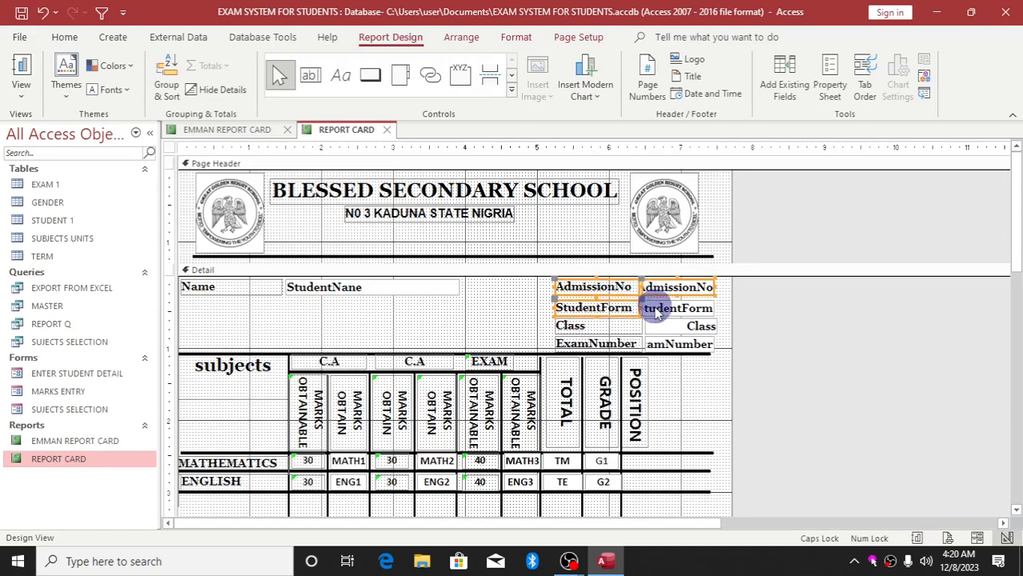
{"action": "left_click", "coordinate": [658, 325], "text": "shift"}
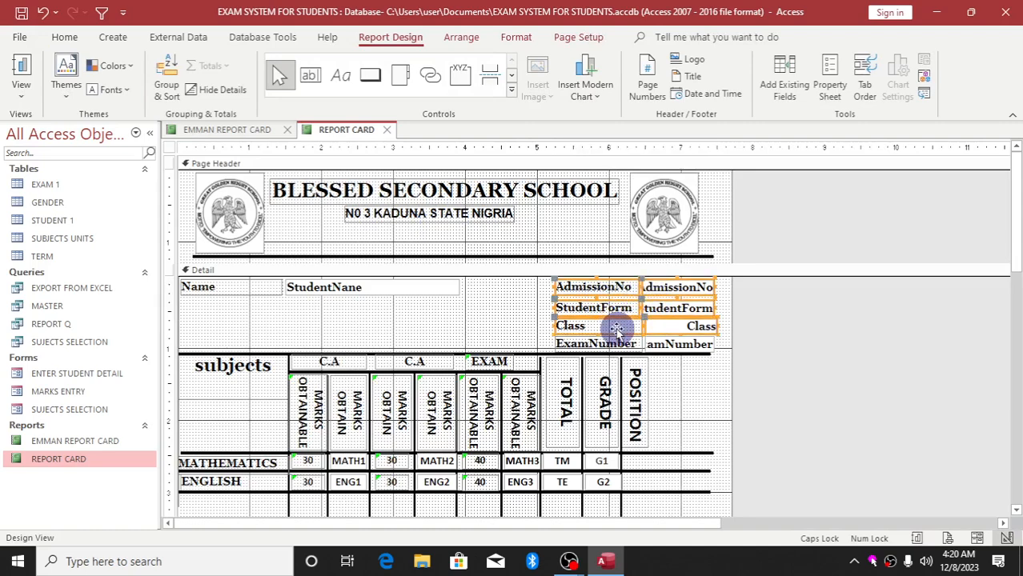
{"action": "mouse_move", "coordinate": [615, 346]}
{"action": "left_mouse_down"}
{"action": "mouse_move", "coordinate": [662, 338]}
{"action": "mouse_move", "coordinate": [617, 334]}
{"action": "left_mouse_up"}
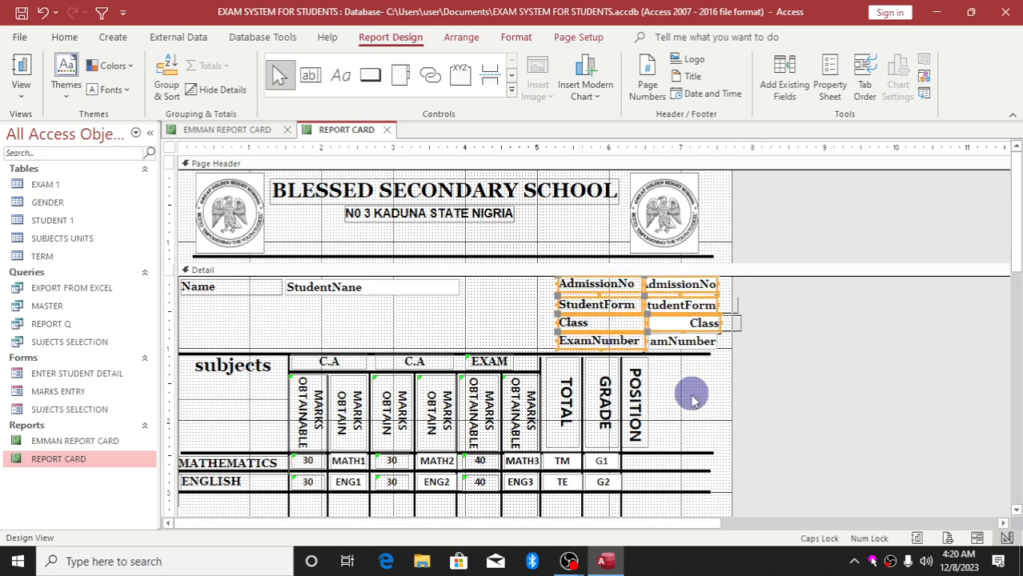
{"action": "key", "text": "ctrl+z"}
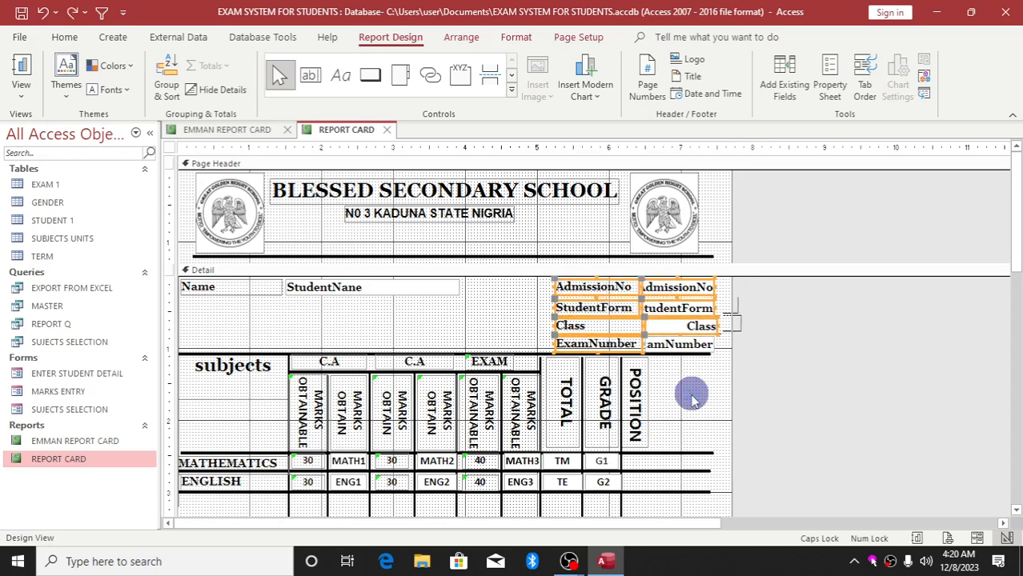
{"action": "left_click", "coordinate": [682, 348], "text": "shift"}
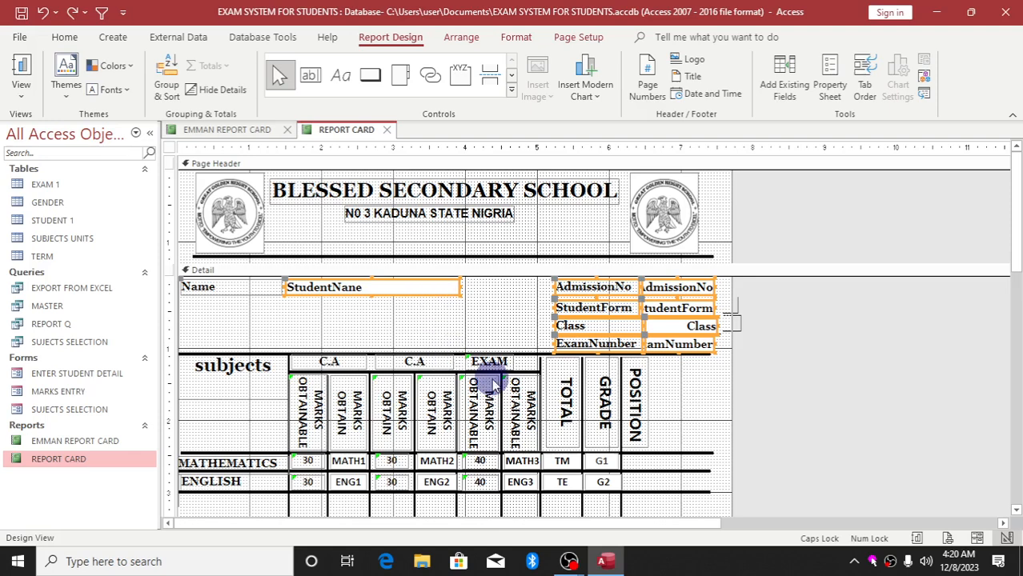
{"action": "left_click", "coordinate": [484, 412], "text": "shift"}
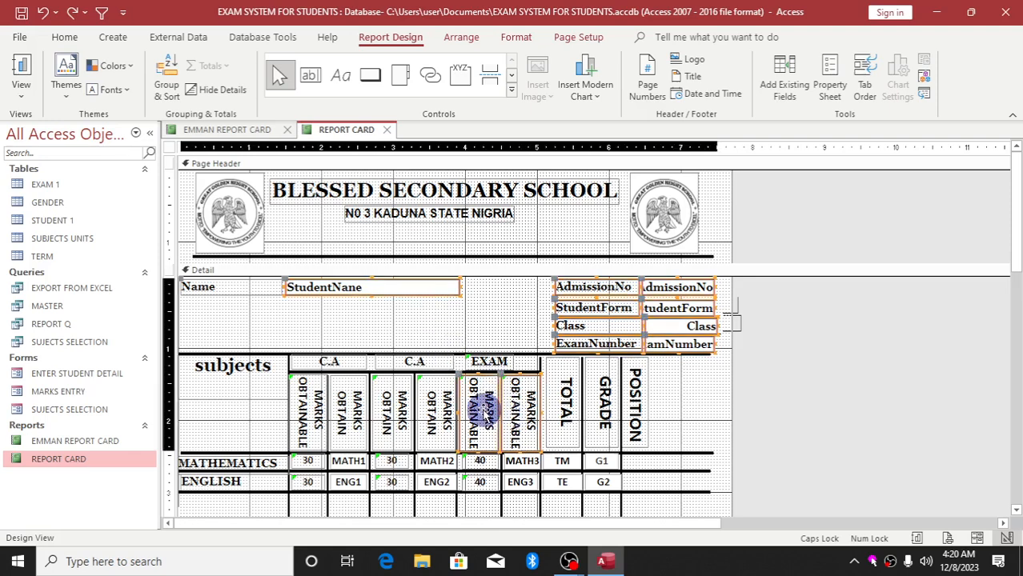
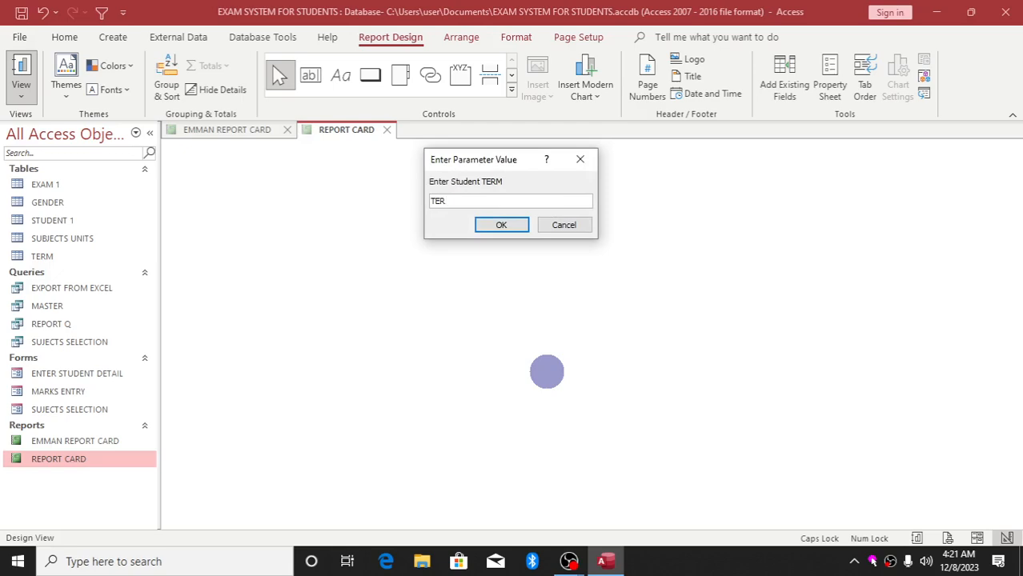
Step: Show REPORT CARD in Report View by supplying the requested student term, and examine the student cards
{"action": "type", "text": "1"}
{"action": "key", "text": "Return"}
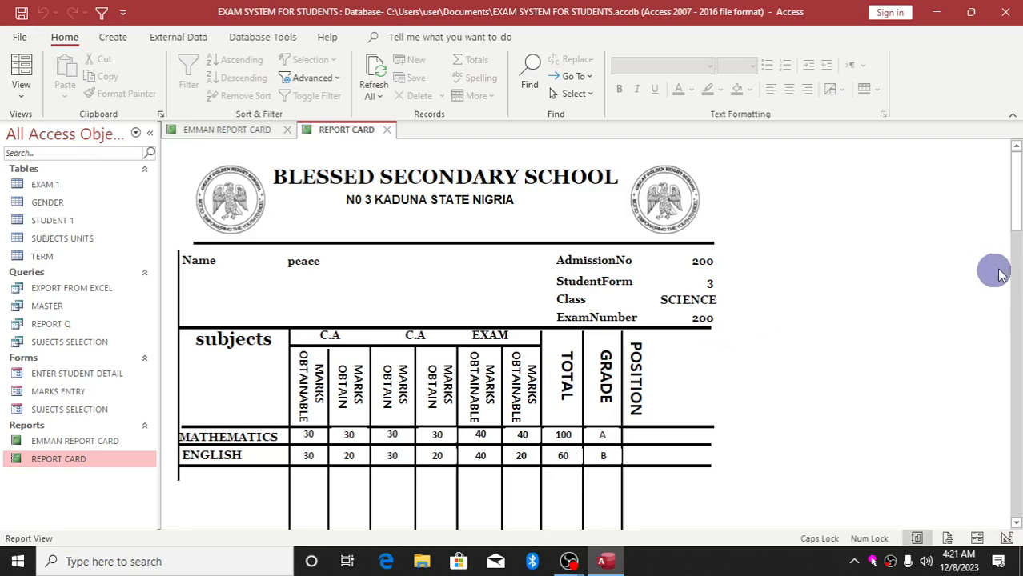
{"action": "mouse_move", "coordinate": [1012, 199]}
{"action": "left_mouse_down"}
{"action": "mouse_move", "coordinate": [1014, 229]}
{"action": "mouse_move", "coordinate": [1012, 190]}
{"action": "left_mouse_up"}
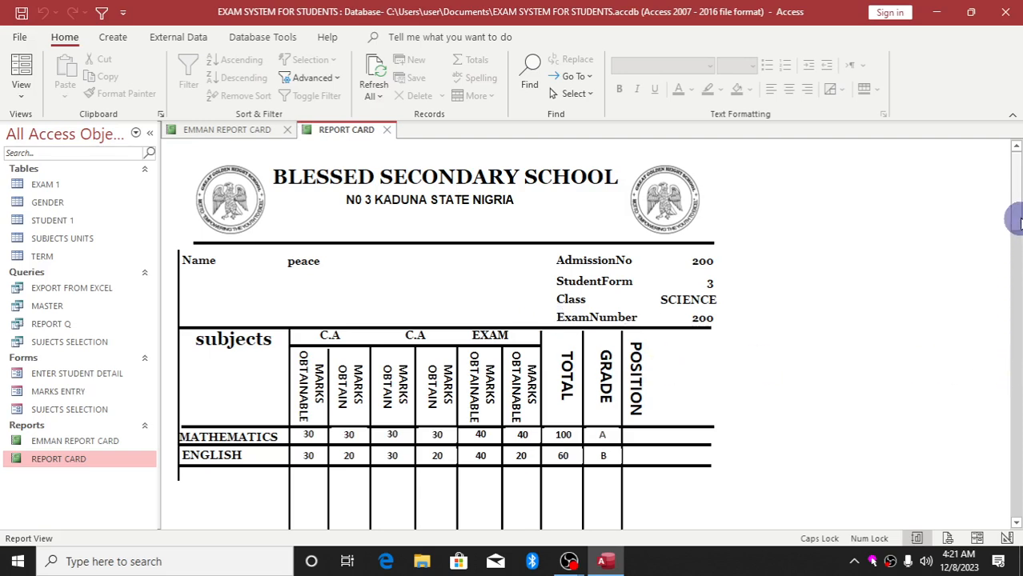
{"action": "left_click_drag", "start_coordinate": [1016, 221], "coordinate": [1001, 234]}
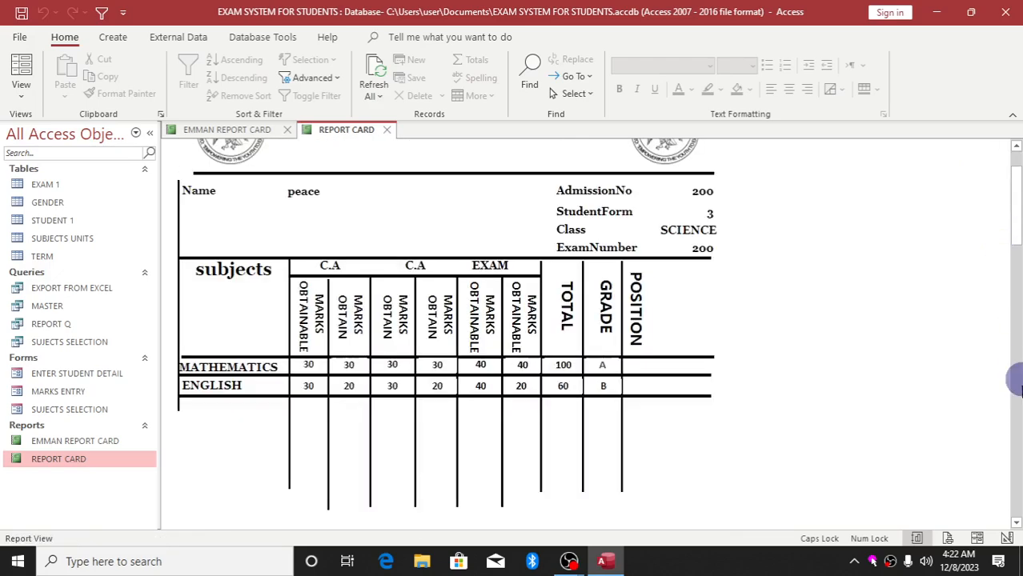
{"action": "left_click_drag", "start_coordinate": [1015, 526], "coordinate": [1017, 170]}
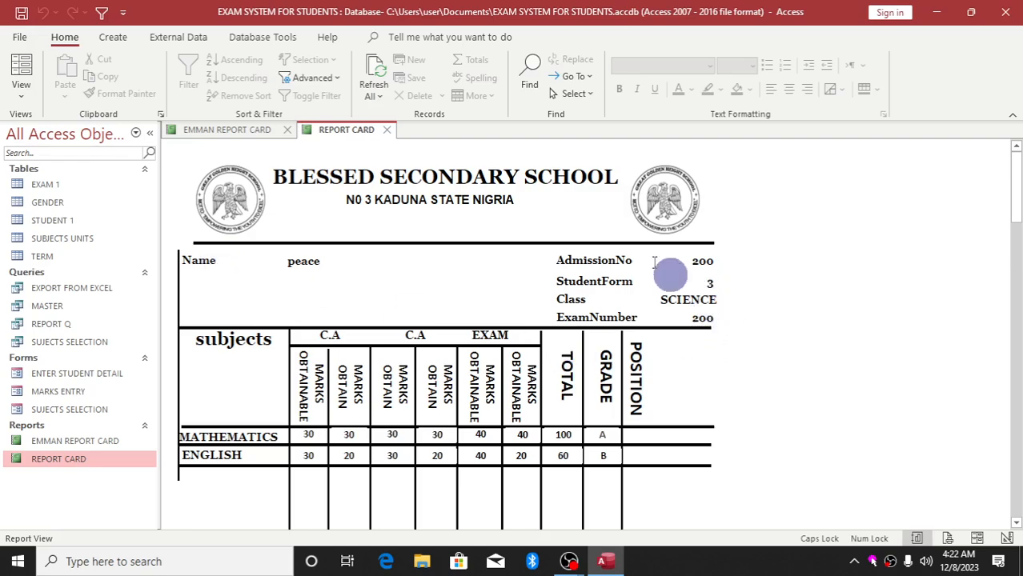
Step: Switch to the EMMAN REPORT CARD design and try moving the attendance table's right border line, then undo the move
{"action": "left_click", "coordinate": [215, 132]}
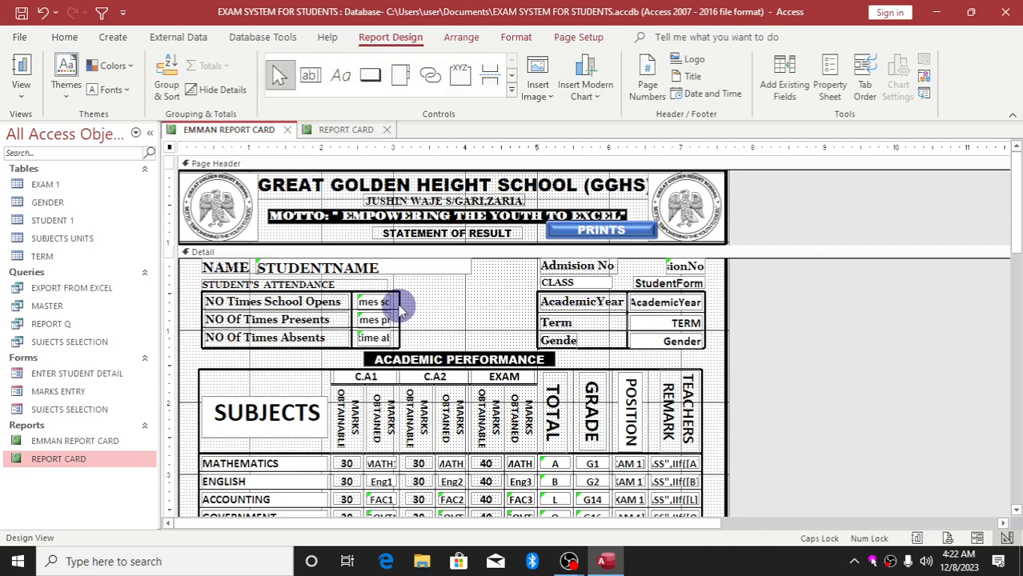
{"action": "left_click", "coordinate": [422, 307]}
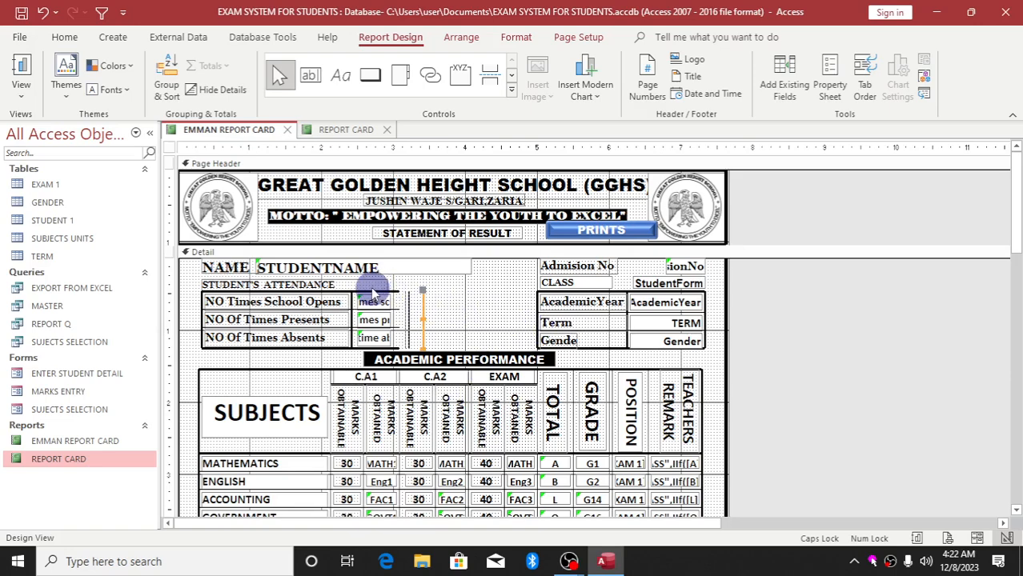
{"action": "left_click", "coordinate": [370, 287]}
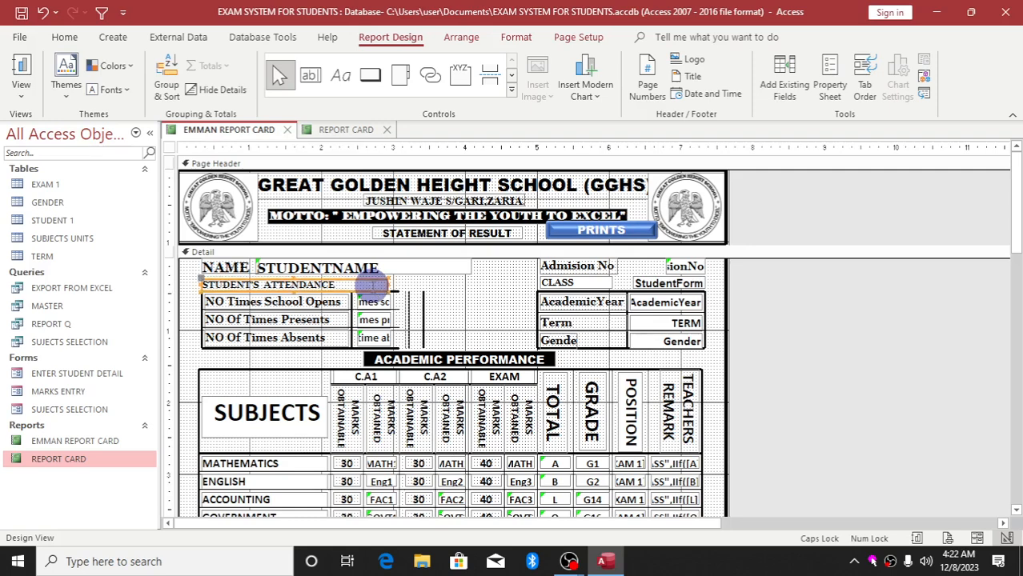
{"action": "key", "text": "ctrl+z"}
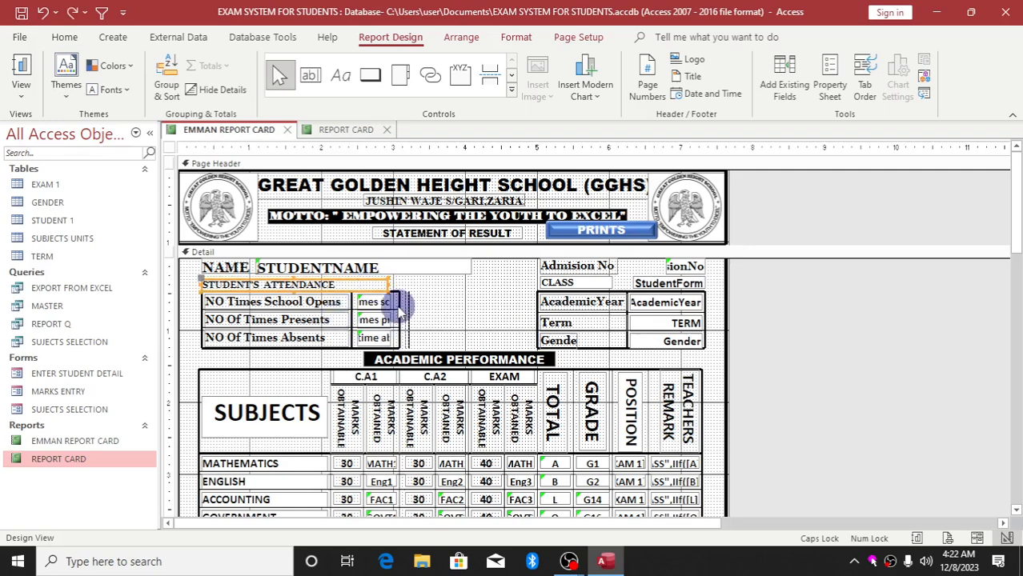
Step: Inspect the properties of the horizontal line between the Term and Gender fields
{"action": "left_click", "coordinate": [574, 337]}
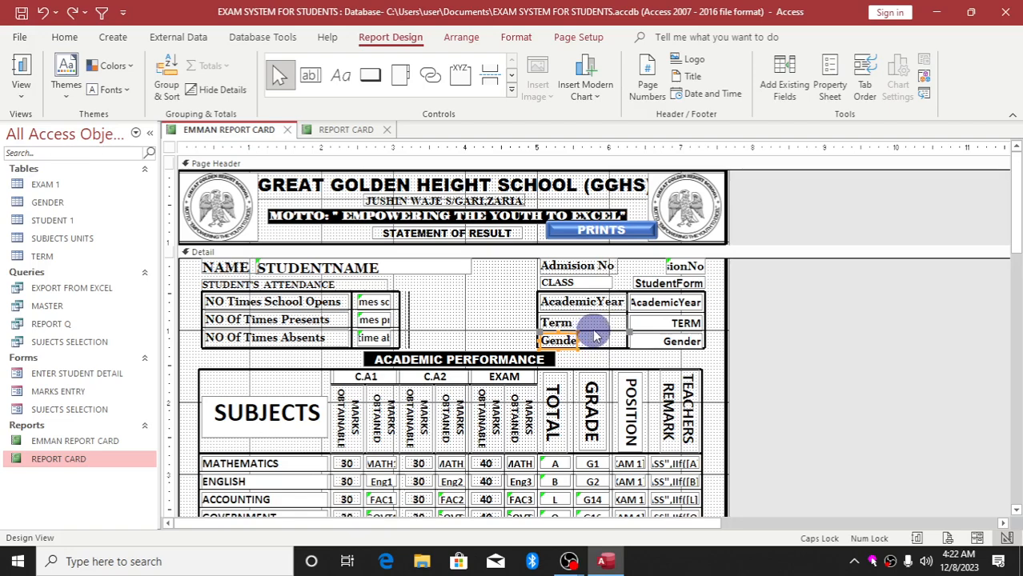
{"action": "double_click", "coordinate": [595, 332]}
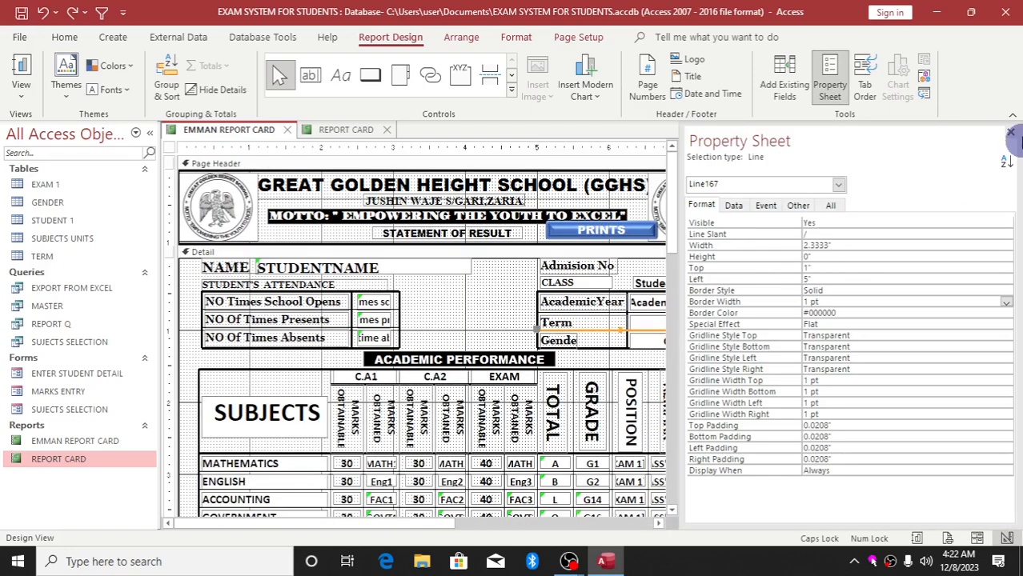
{"action": "left_click", "coordinate": [1012, 134]}
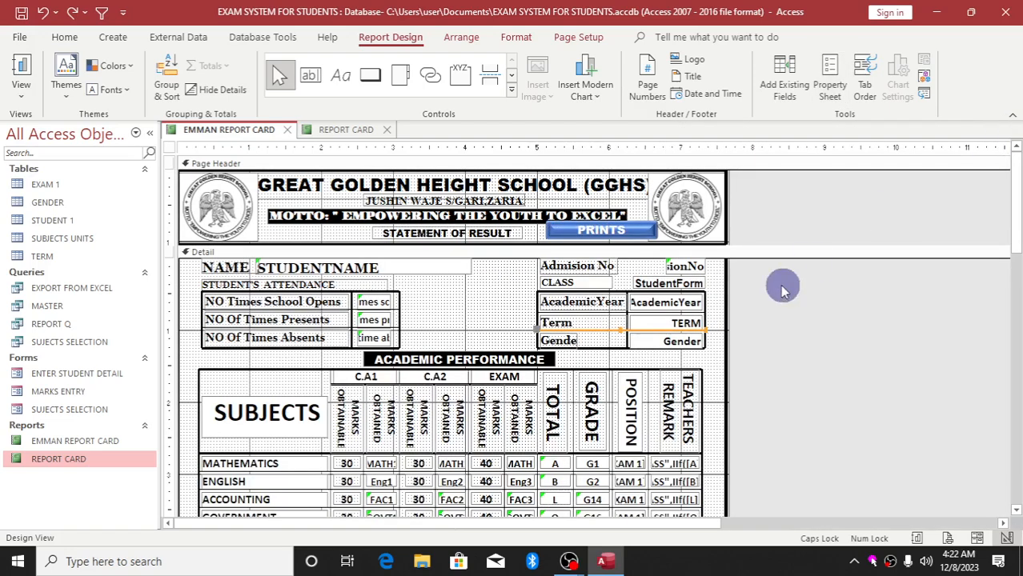
Step: Examine the horizontal and vertical lines that frame the AcademicYear, Term and Gender fields
{"action": "left_click", "coordinate": [637, 312]}
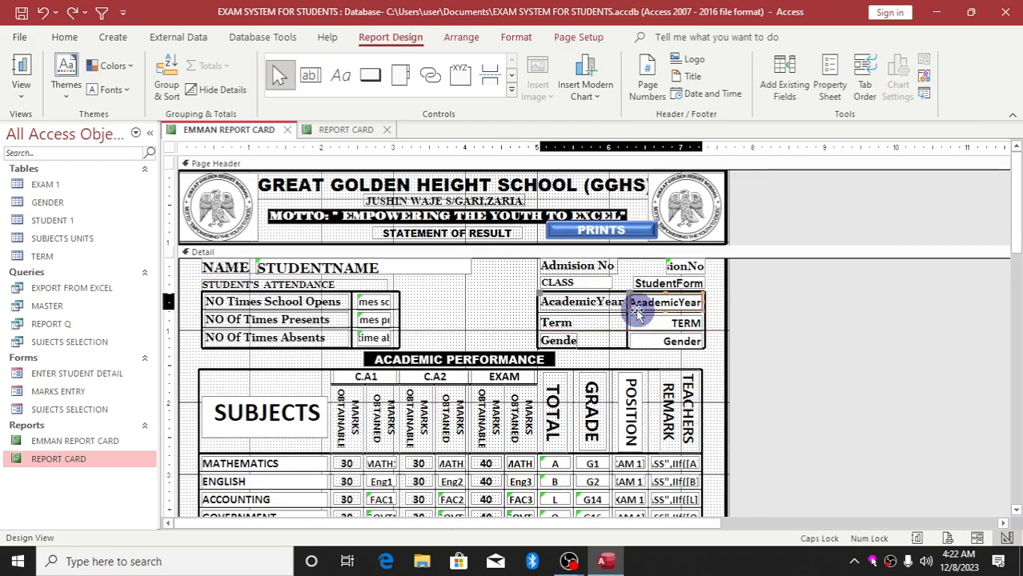
{"action": "left_click", "coordinate": [623, 317]}
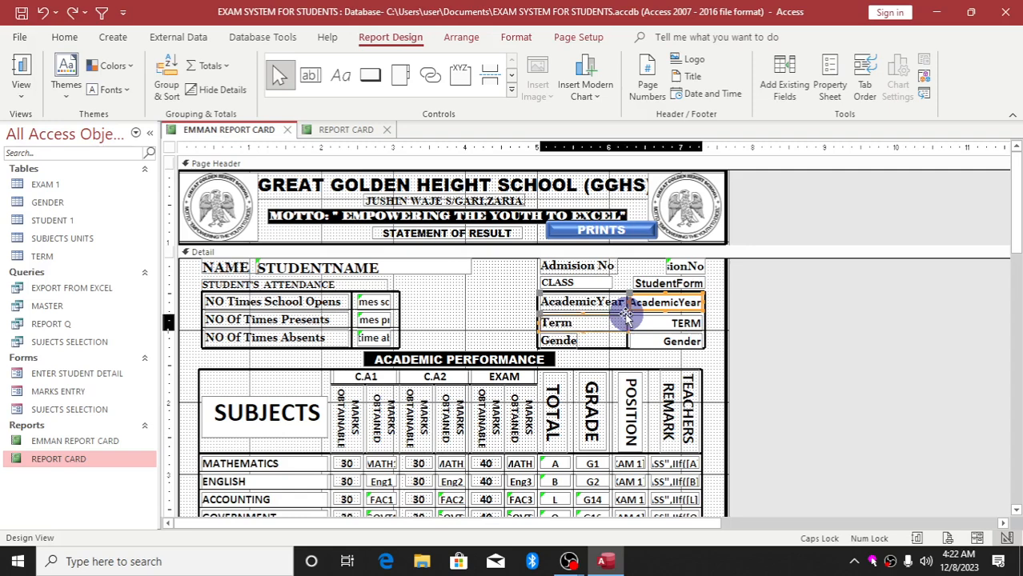
{"action": "left_click", "coordinate": [637, 318]}
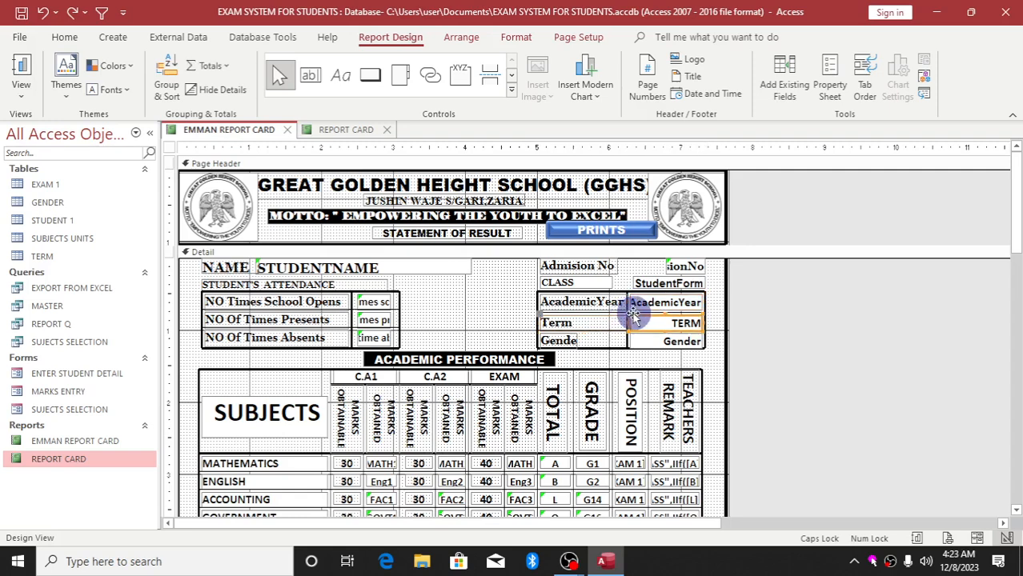
{"action": "left_click", "coordinate": [625, 313]}
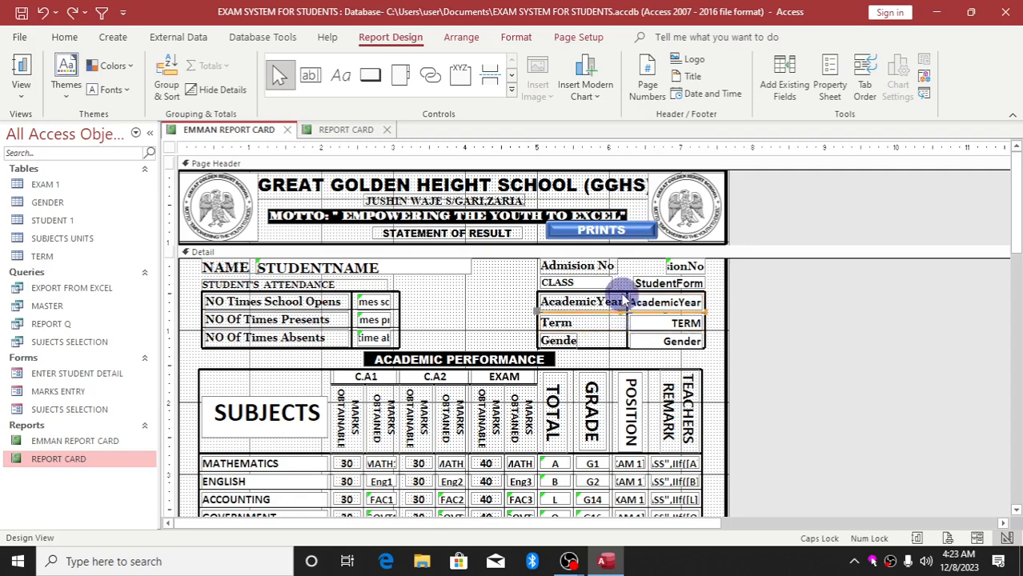
{"action": "left_click_drag", "start_coordinate": [624, 294], "coordinate": [624, 293]}
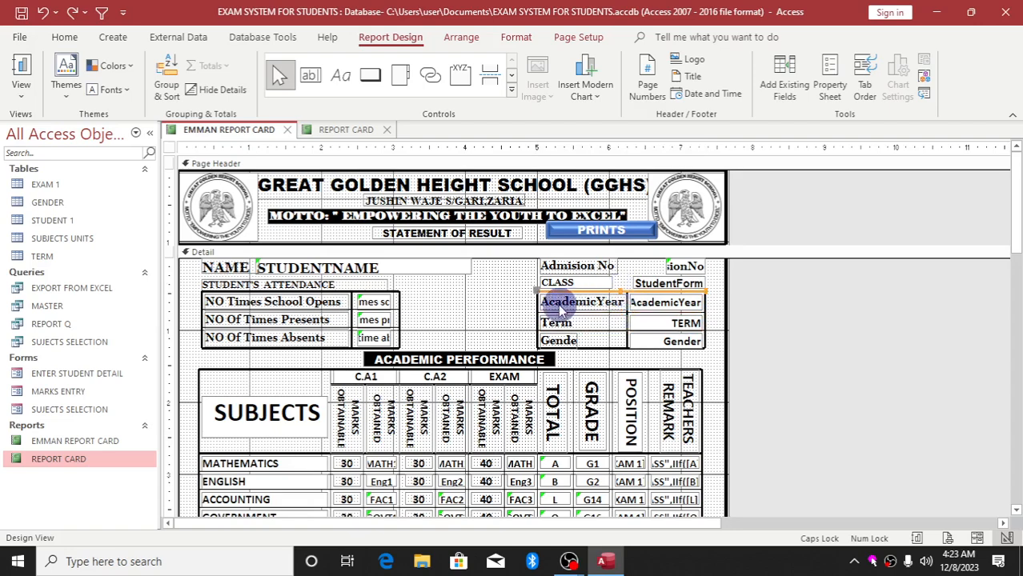
{"action": "left_click", "coordinate": [537, 312]}
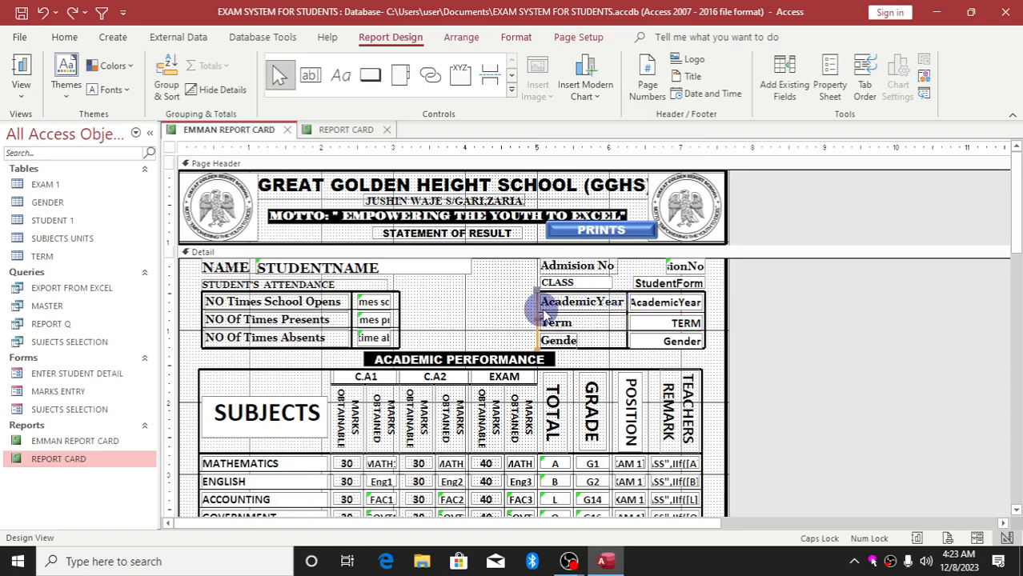
{"action": "left_click", "coordinate": [624, 316]}
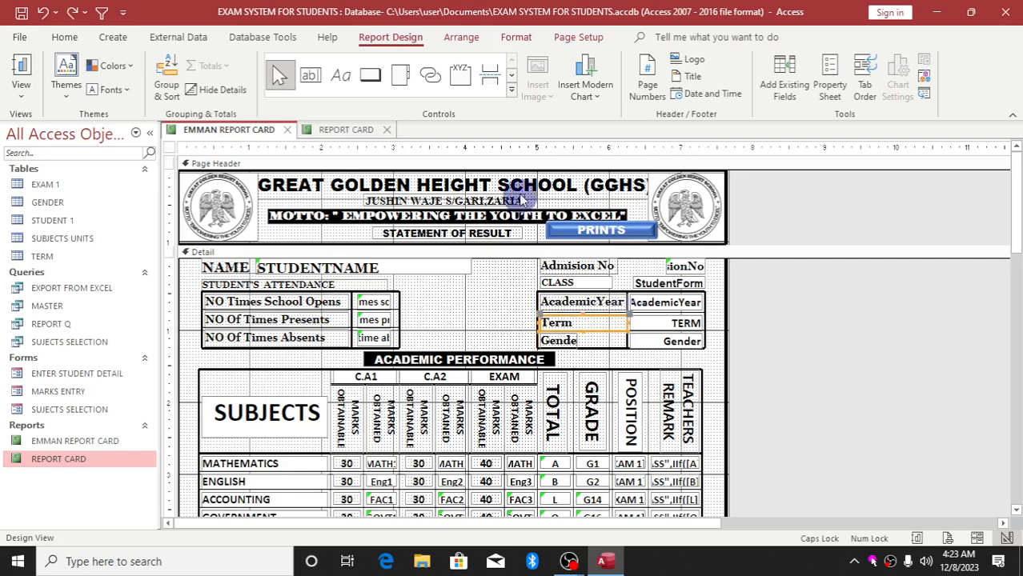
Step: View the full set of report design controls, including the Line control, and pick out the border line along the report's left edge
{"action": "left_click", "coordinate": [511, 91]}
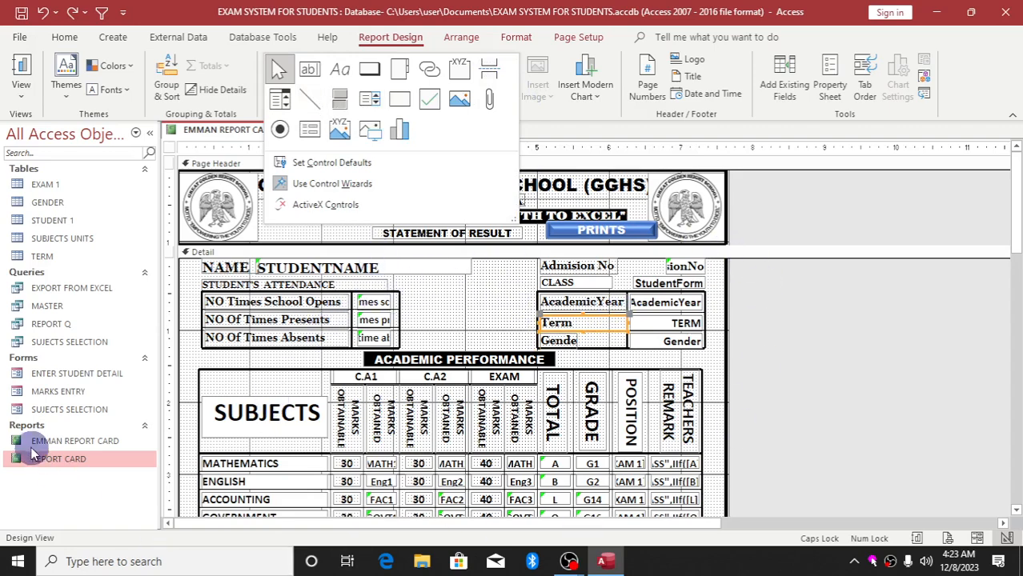
{"action": "left_click", "coordinate": [465, 308]}
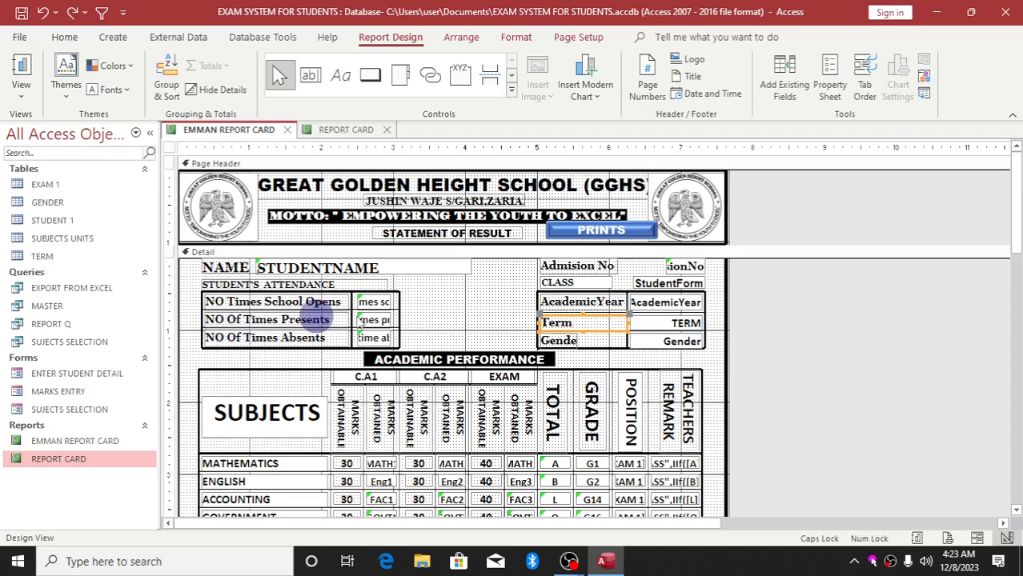
{"action": "left_click", "coordinate": [180, 310]}
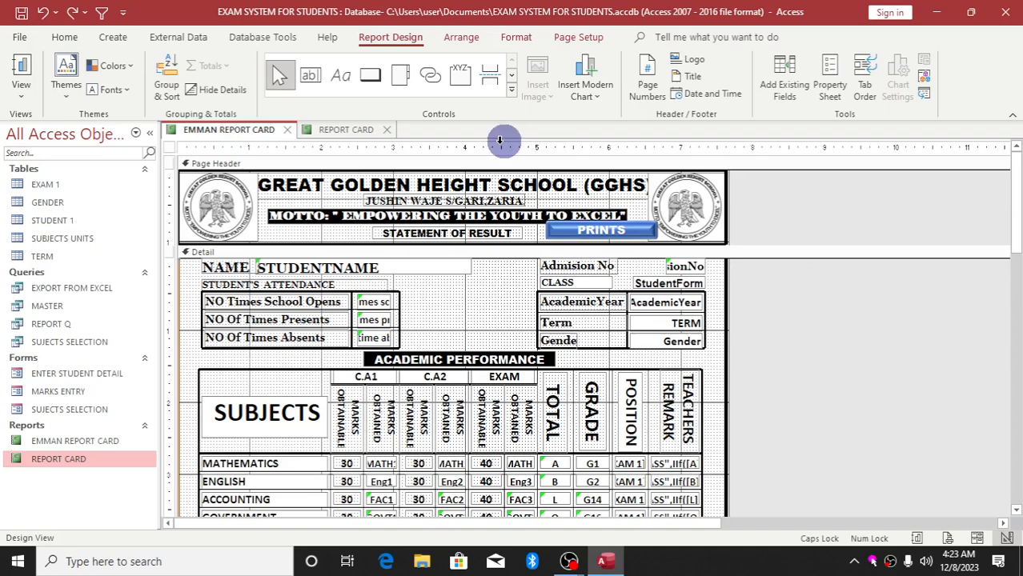
Step: Compare REPORT CARD with the EMMAN REPORT CARD design, examining its PSYCHOMOTOR, EFFECTIVE AREA, PERFORMANCE and comment sections
{"action": "left_click", "coordinate": [342, 128]}
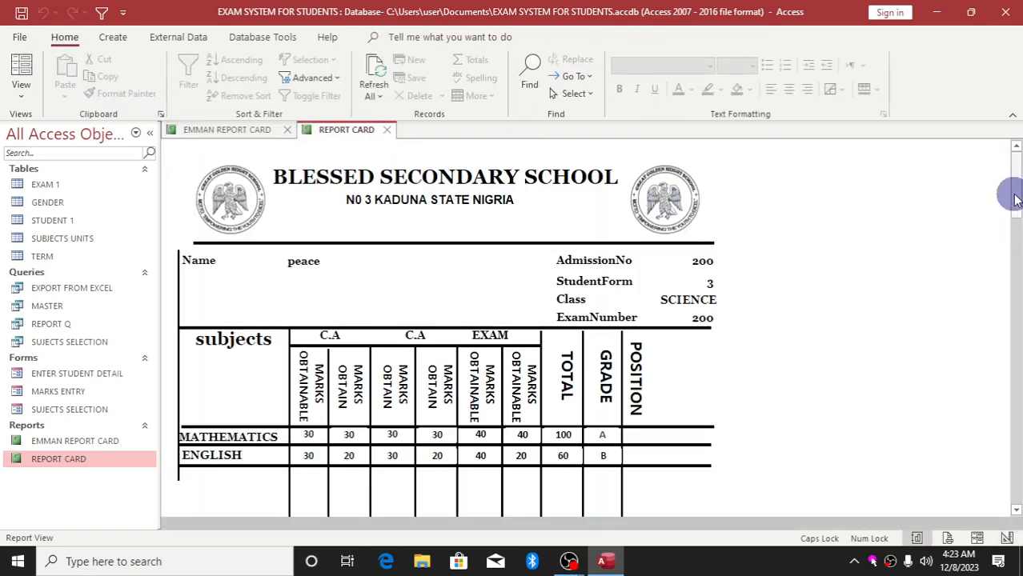
{"action": "left_click_drag", "start_coordinate": [1015, 199], "coordinate": [1014, 109]}
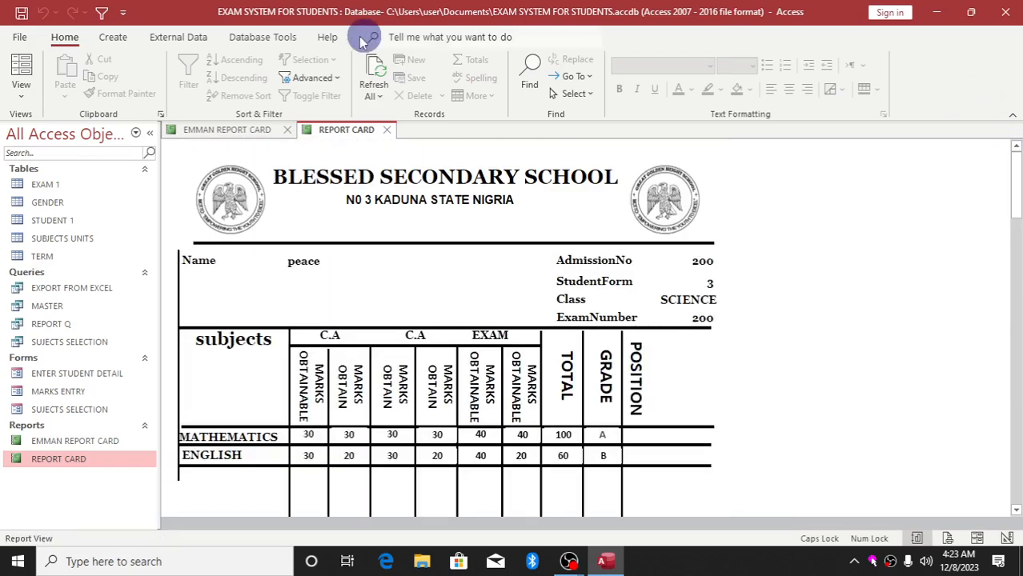
{"action": "left_click", "coordinate": [221, 132]}
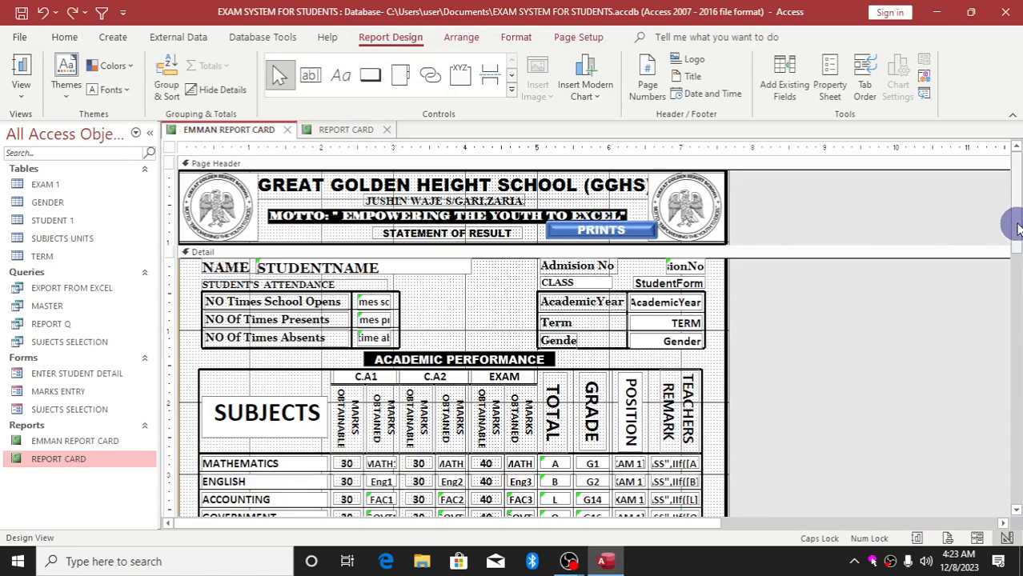
{"action": "left_click_drag", "start_coordinate": [1016, 229], "coordinate": [1017, 405]}
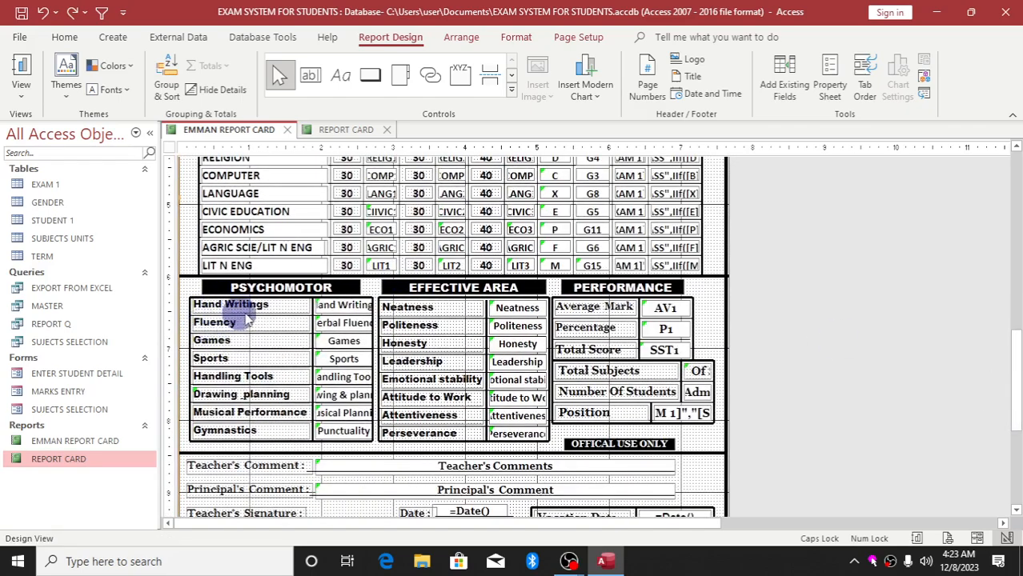
Step: Examine the PSYCHOMOTOR value fields in EMMAN REPORT CARD, from Hand Writings and Fluency to Musical Performance and Gymnastics
{"action": "left_click", "coordinate": [338, 306]}
{"action": "left_click", "coordinate": [341, 324]}
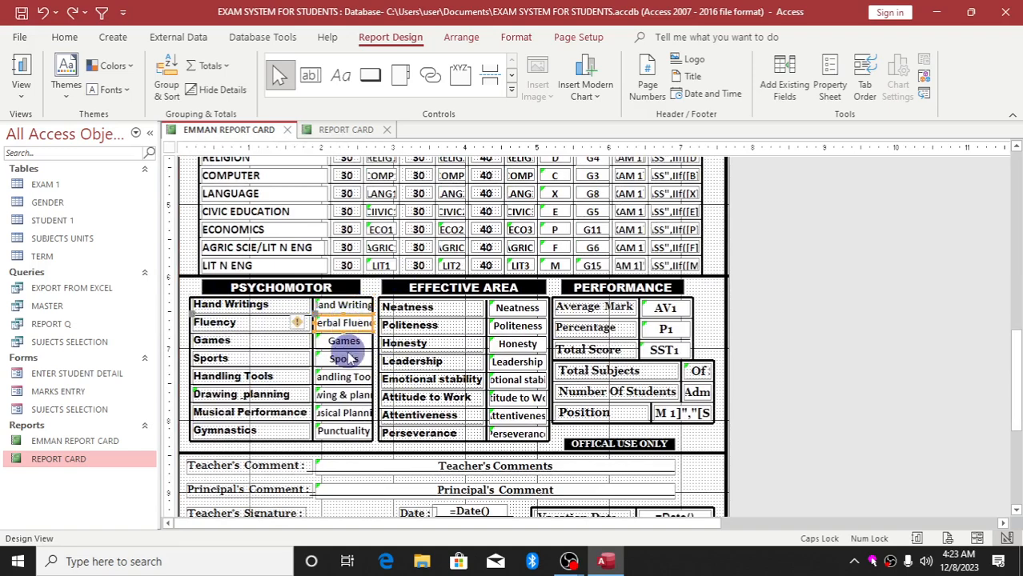
{"action": "left_click", "coordinate": [344, 342]}
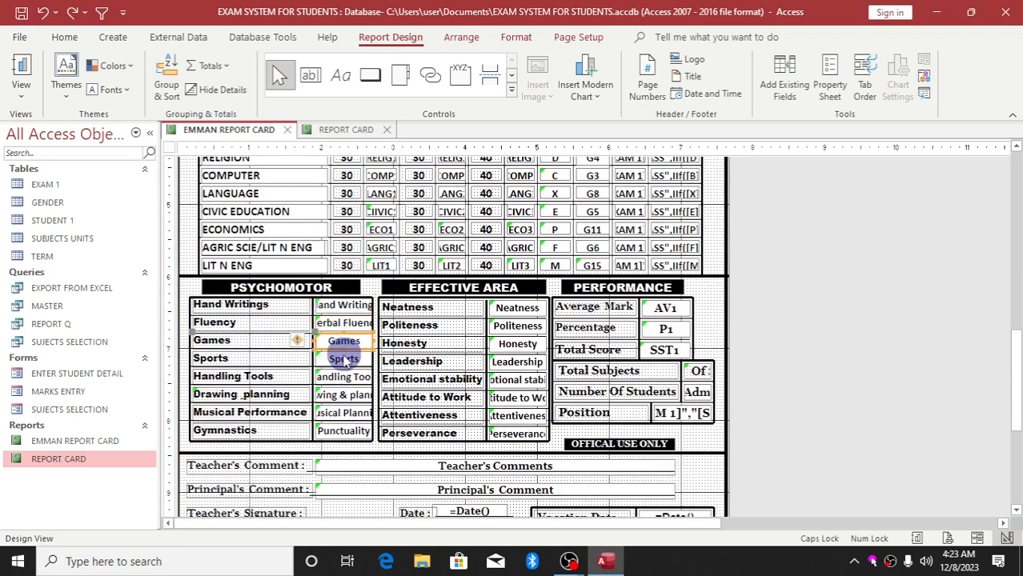
{"action": "left_click", "coordinate": [345, 360]}
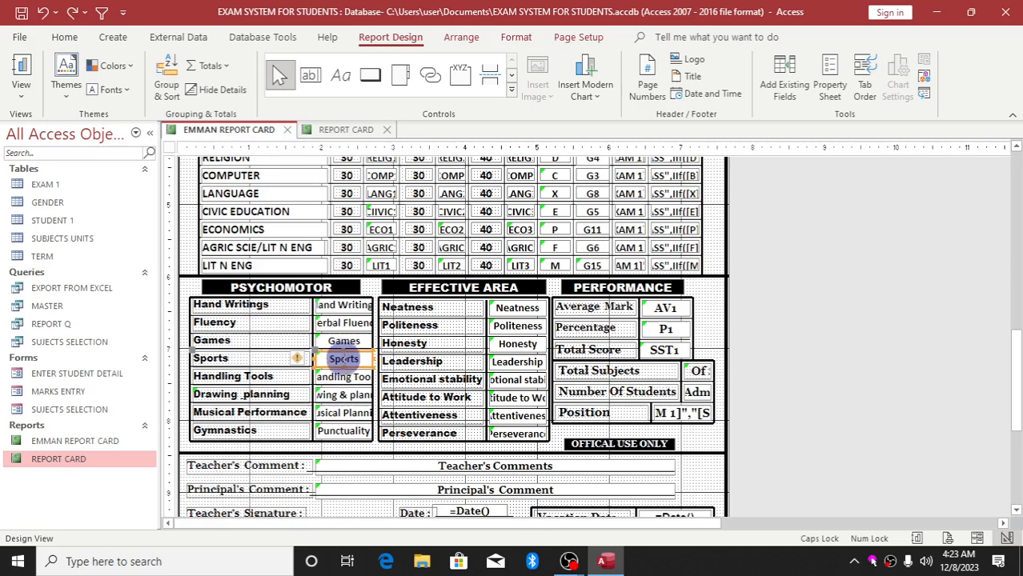
{"action": "left_click", "coordinate": [345, 395]}
{"action": "left_click", "coordinate": [343, 413]}
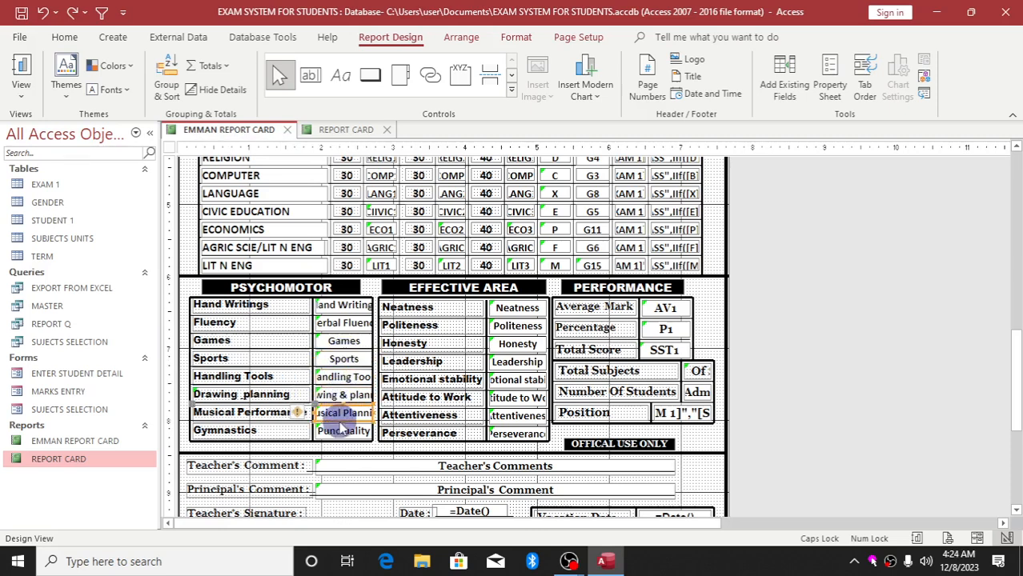
{"action": "left_click", "coordinate": [342, 431]}
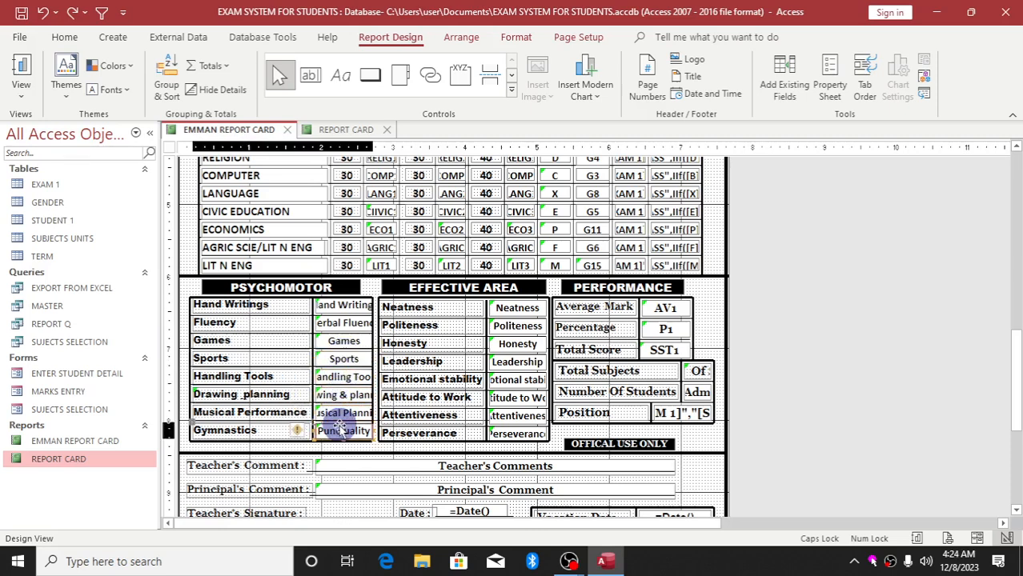
Step: Examine the Neatness field and label under EFFECTIVE AREA, and review the comment, signature and date fields at the end of the report
{"action": "left_click", "coordinate": [516, 310]}
{"action": "left_click", "coordinate": [444, 308]}
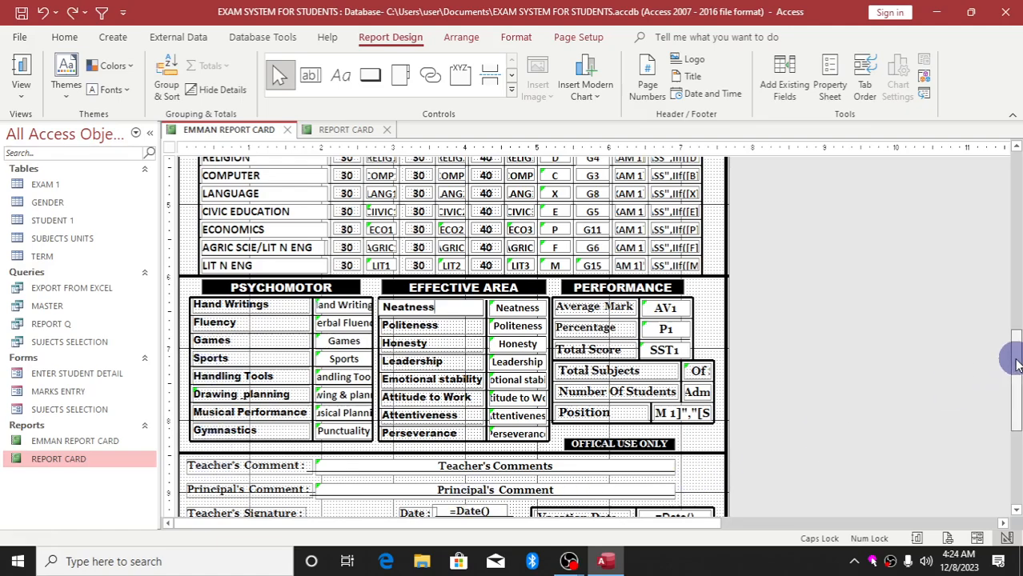
{"action": "left_click_drag", "start_coordinate": [1016, 365], "coordinate": [1015, 418]}
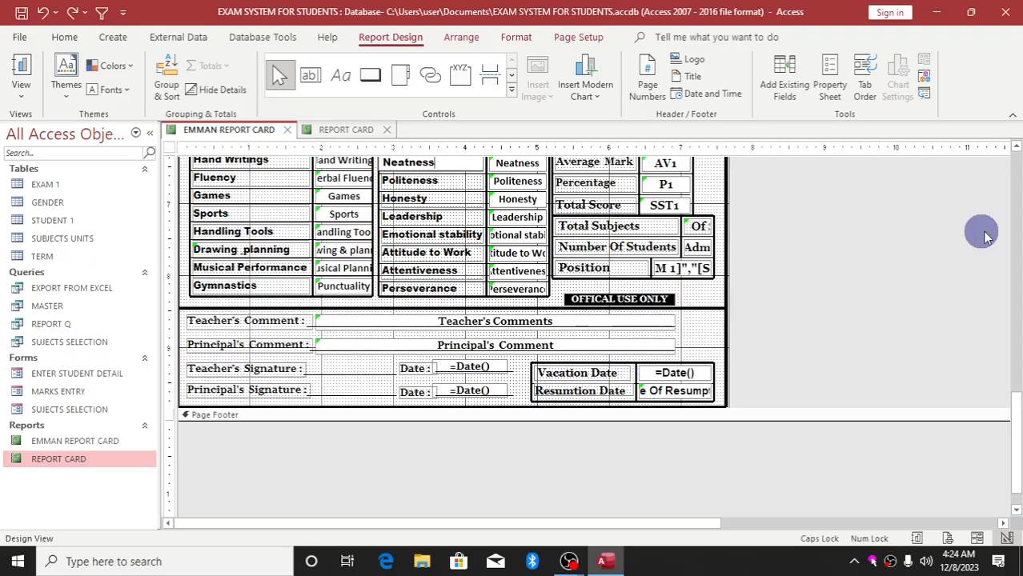
{"action": "left_click_drag", "start_coordinate": [1015, 416], "coordinate": [1014, 176]}
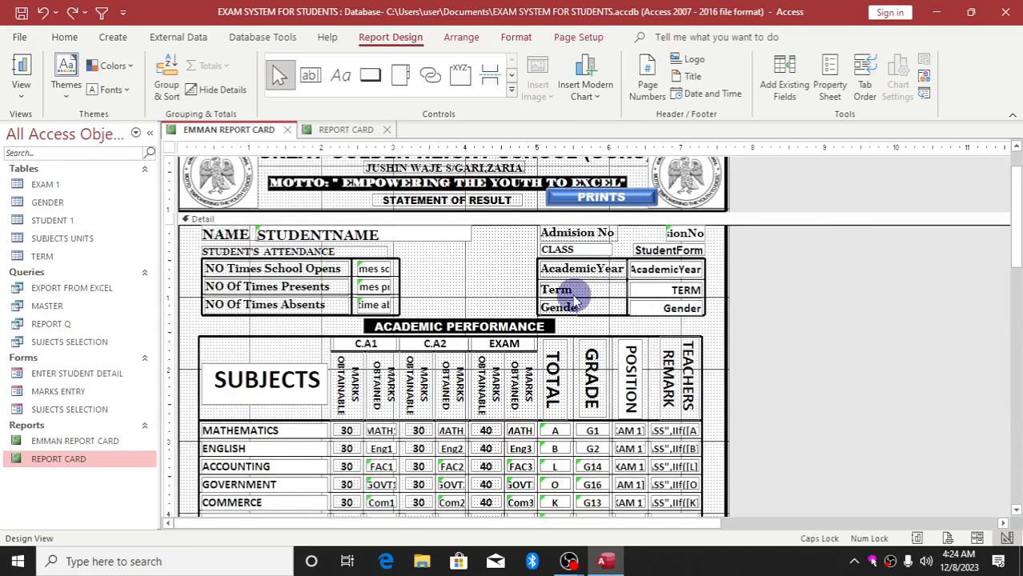
Step: Draw a label about 1.5 inches wide above the ACADEMIC PERFORMANCE heading, between the attendance table and the AcademicYear box
{"action": "left_click", "coordinate": [450, 330]}
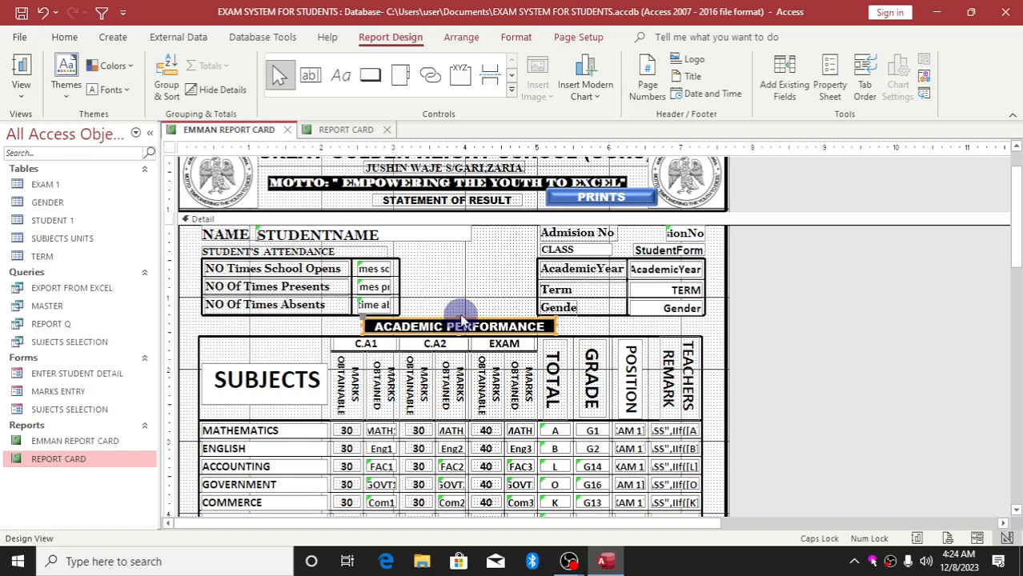
{"action": "left_click", "coordinate": [342, 77]}
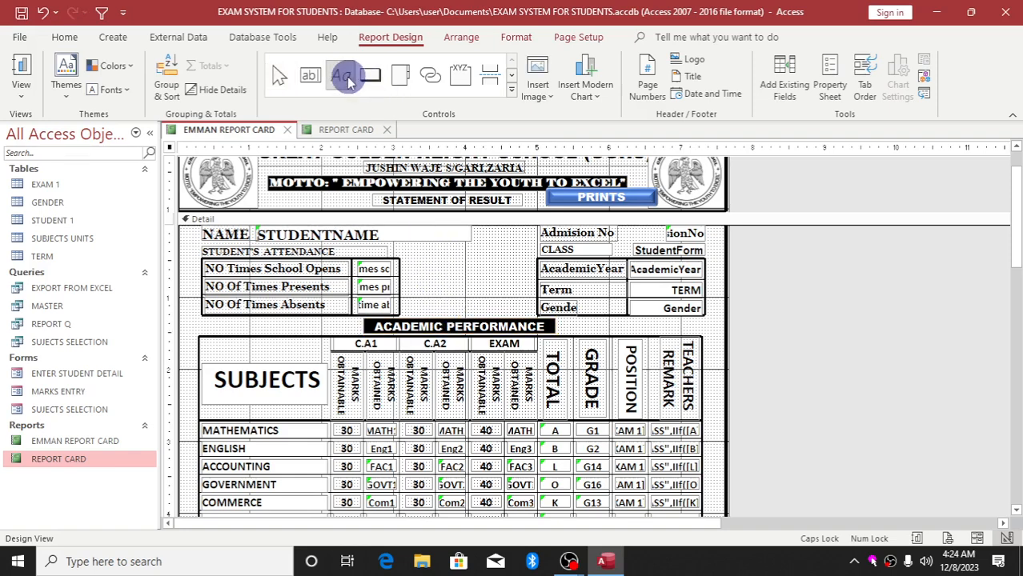
{"action": "left_click_drag", "start_coordinate": [403, 270], "coordinate": [513, 290]}
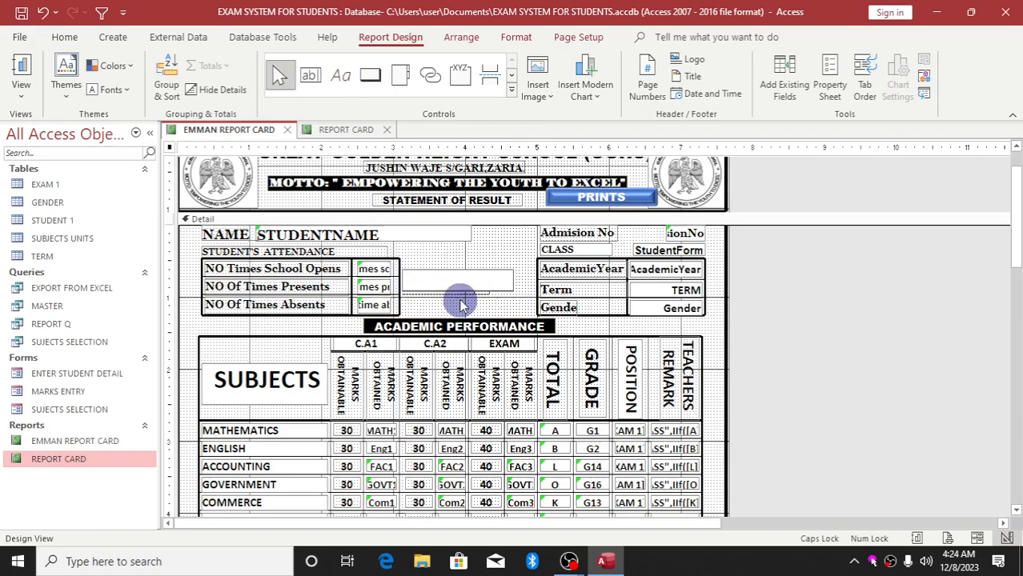